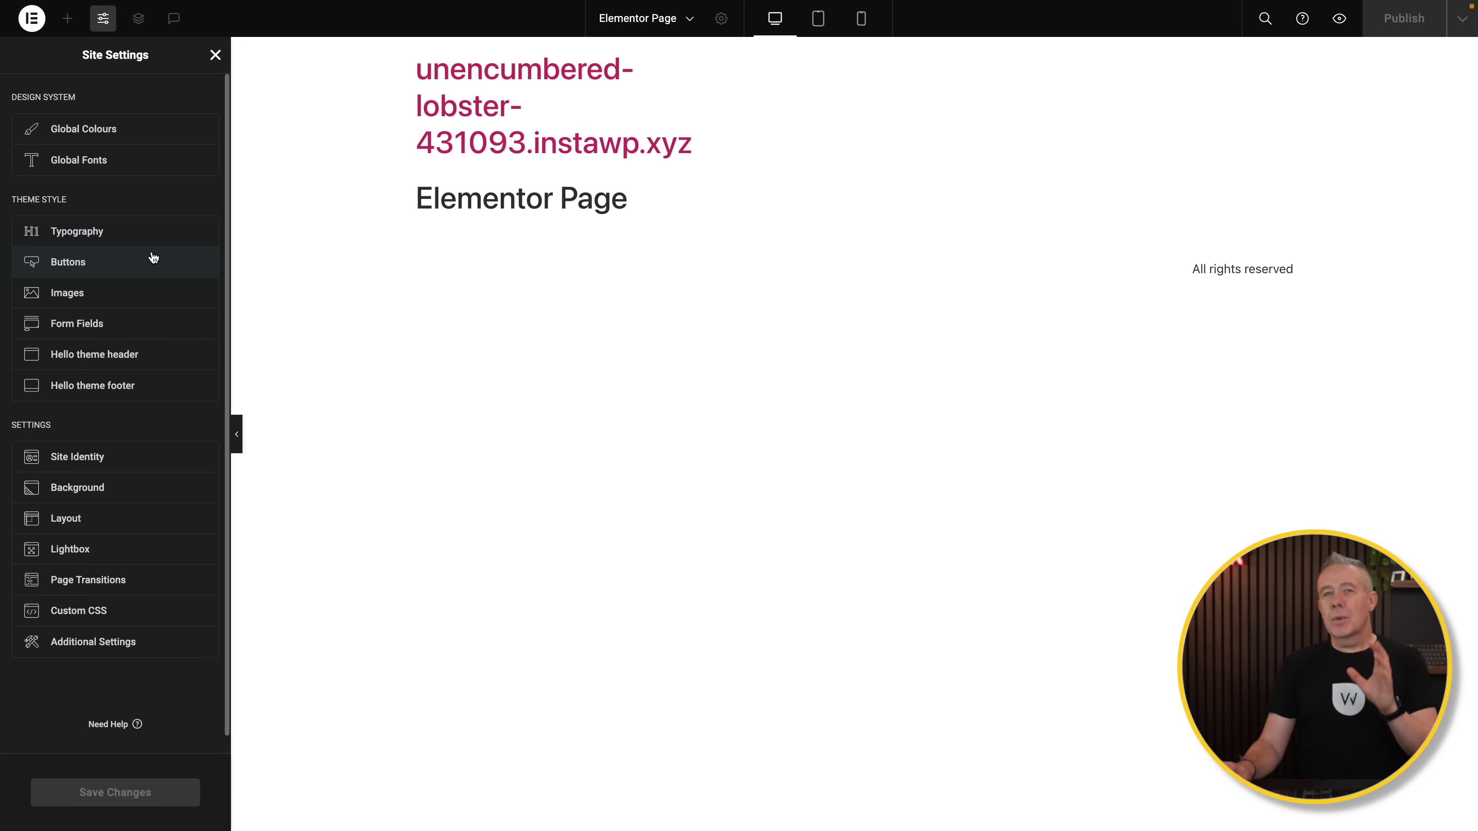
# Step: Close Elementor's site settings, switch to Bricks, and examine its theme styles and general page settings
pyautogui.click(215, 55)
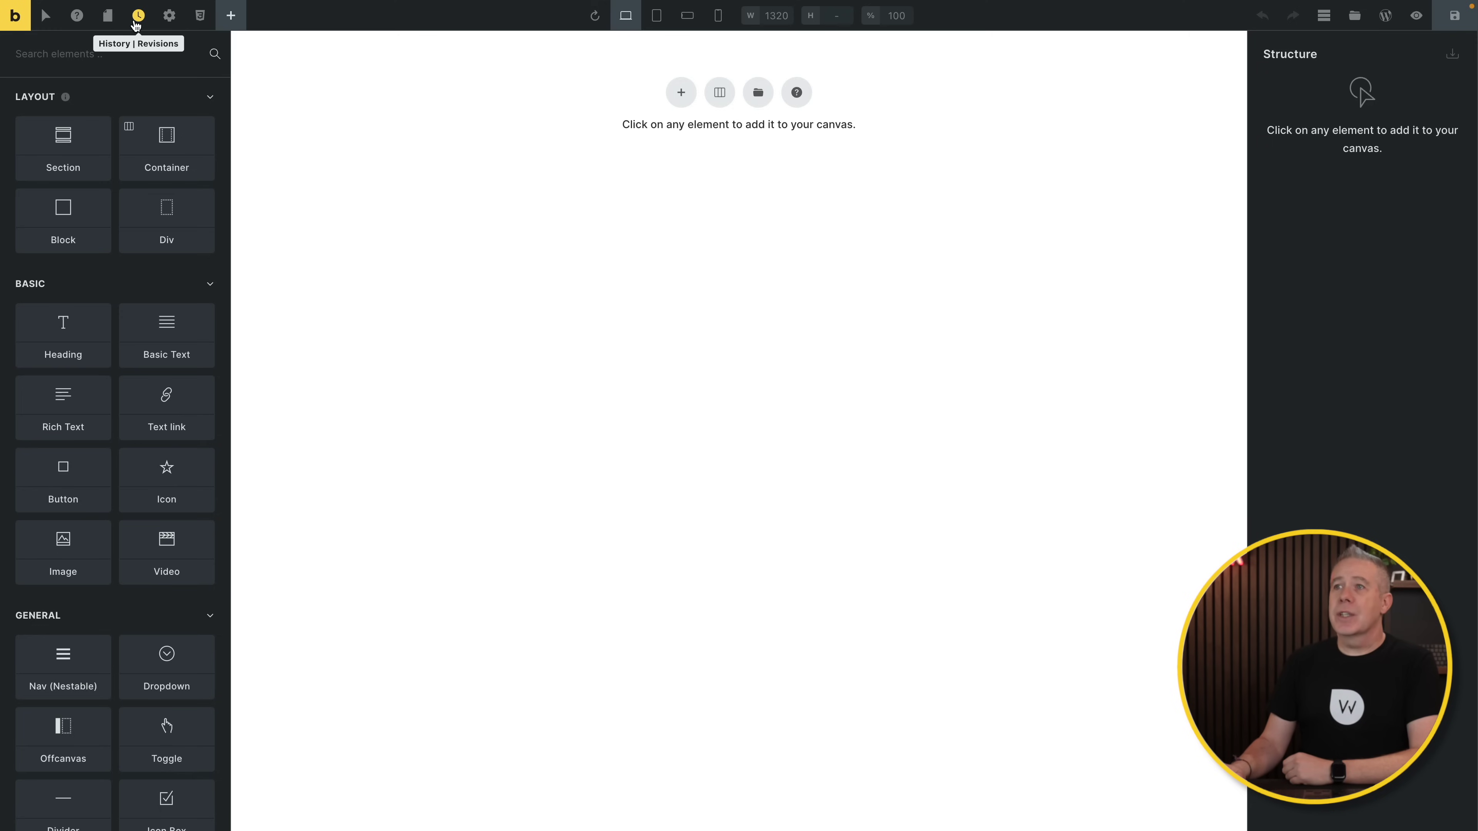
pyautogui.click(168, 17)
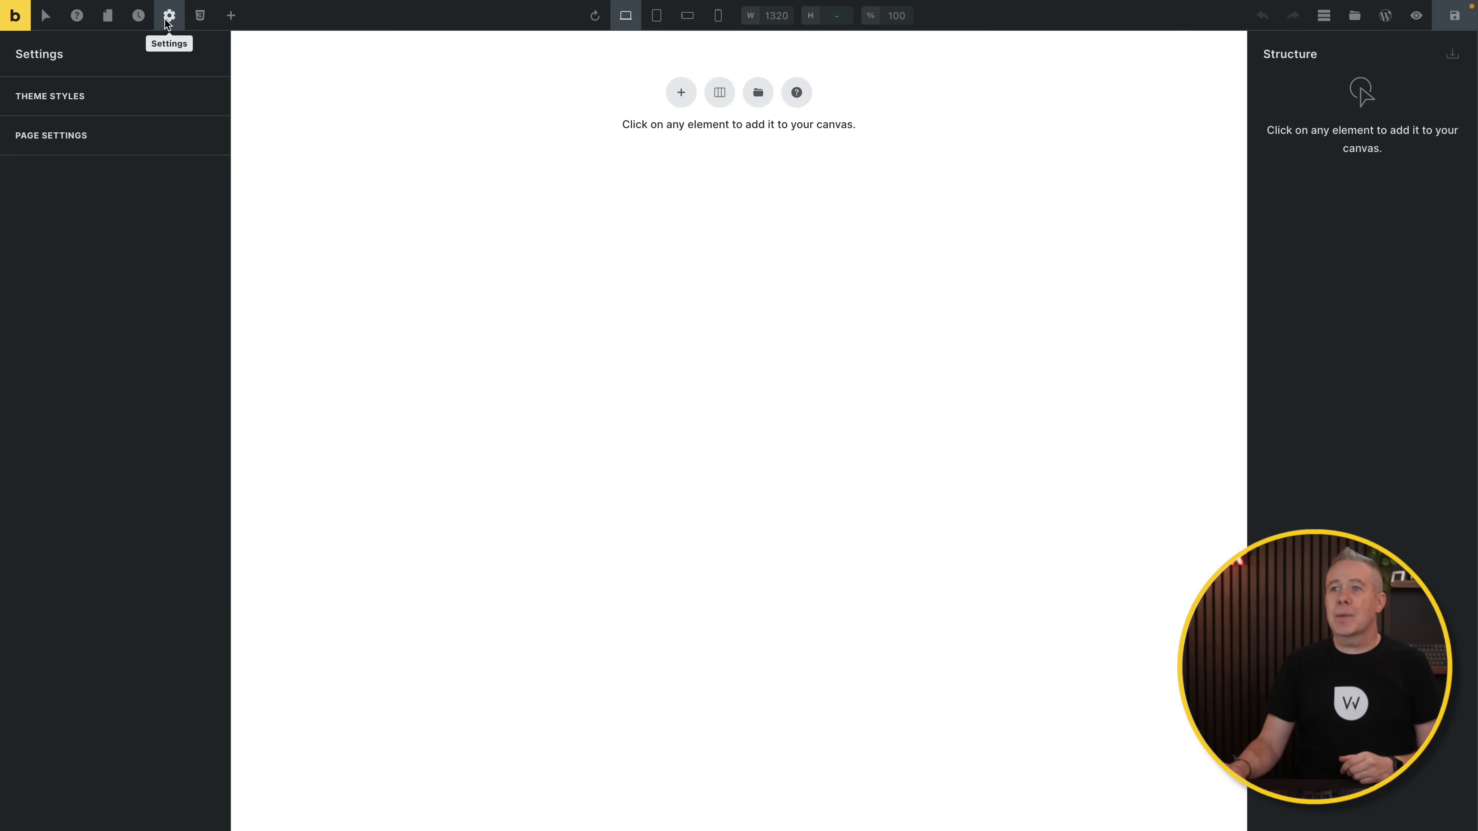
pyautogui.click(56, 97)
pyautogui.click(184, 136)
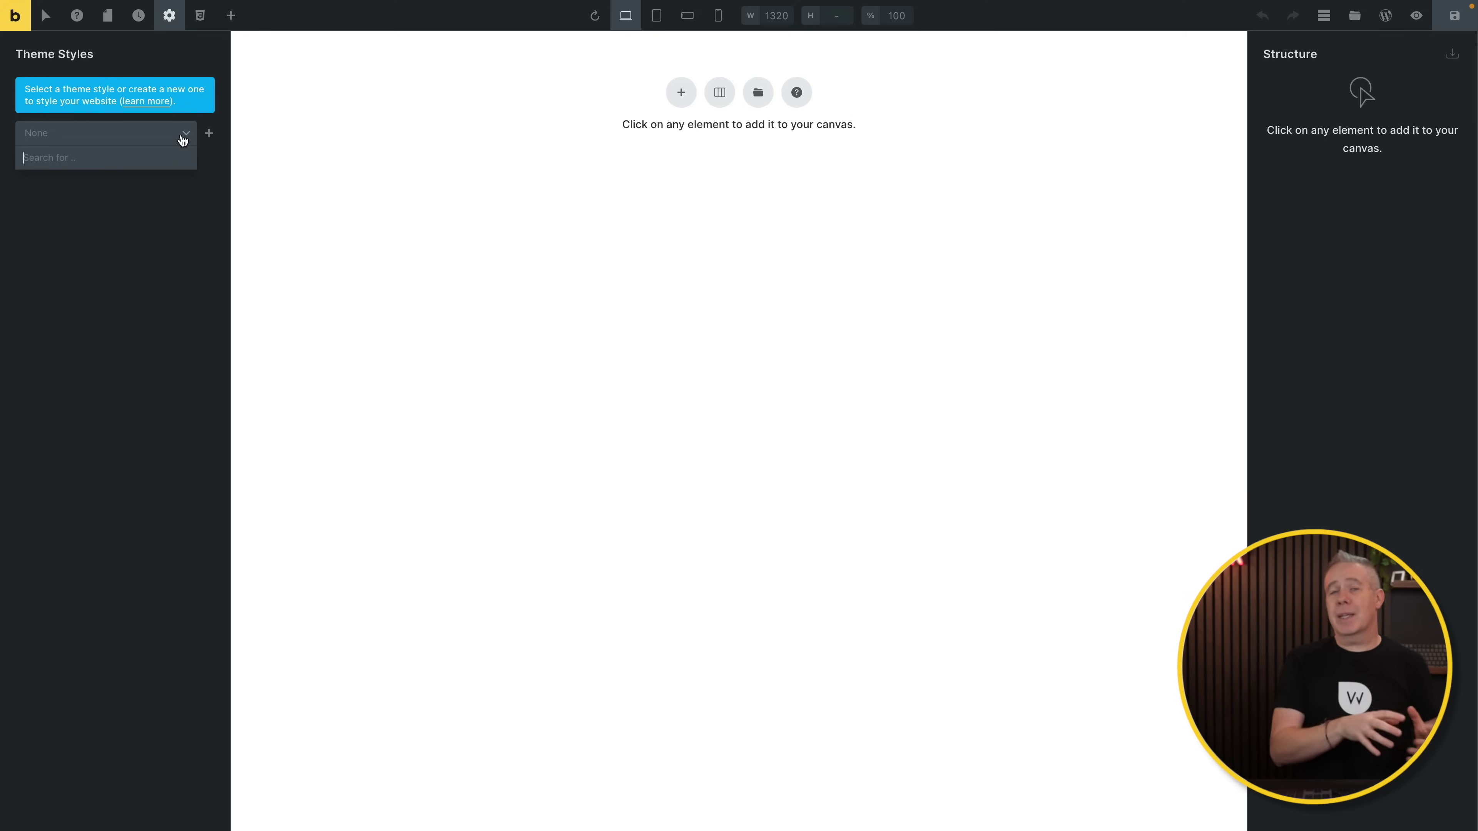
pyautogui.click(185, 241)
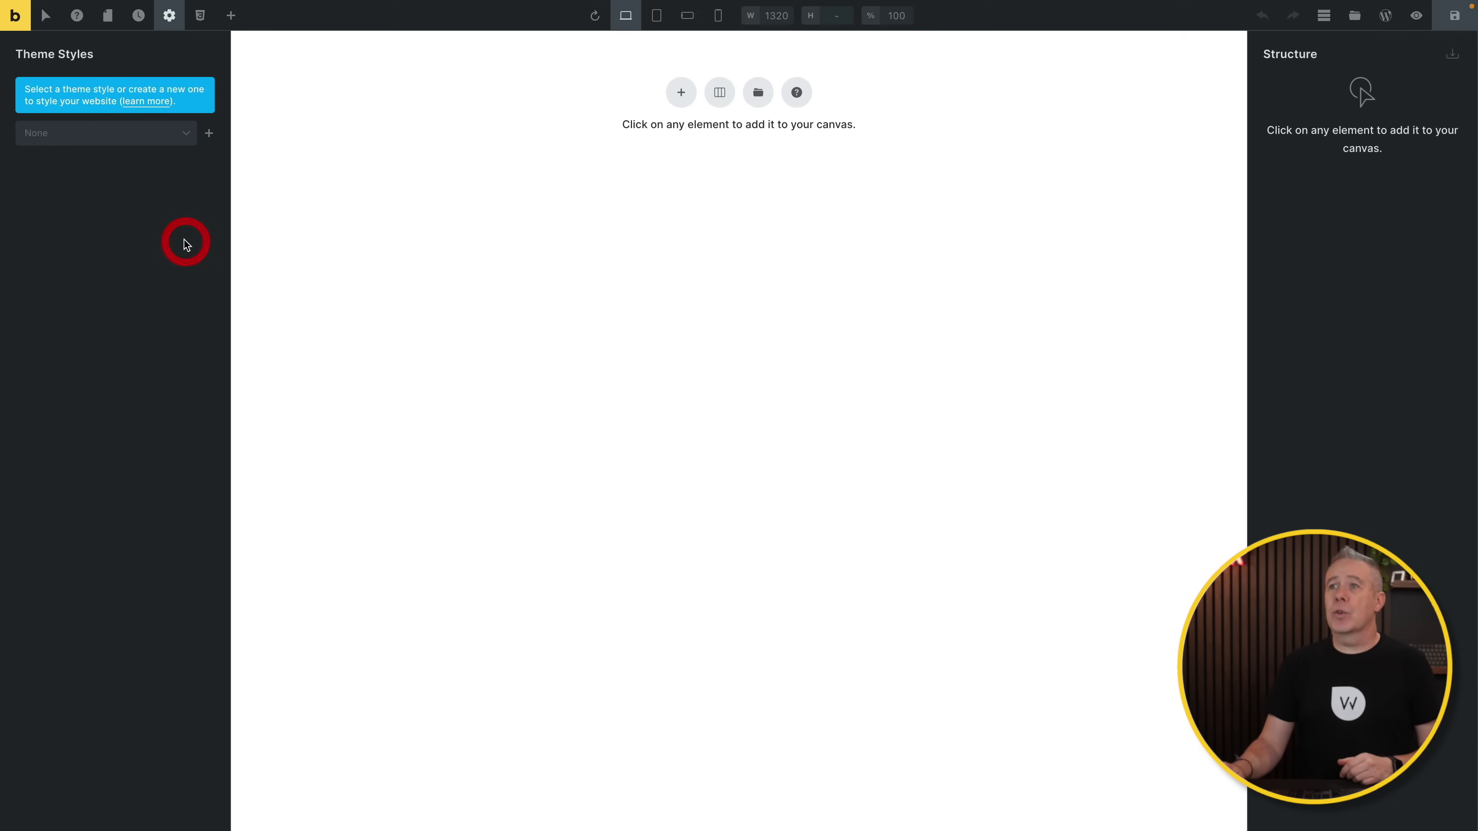
pyautogui.click(165, 22)
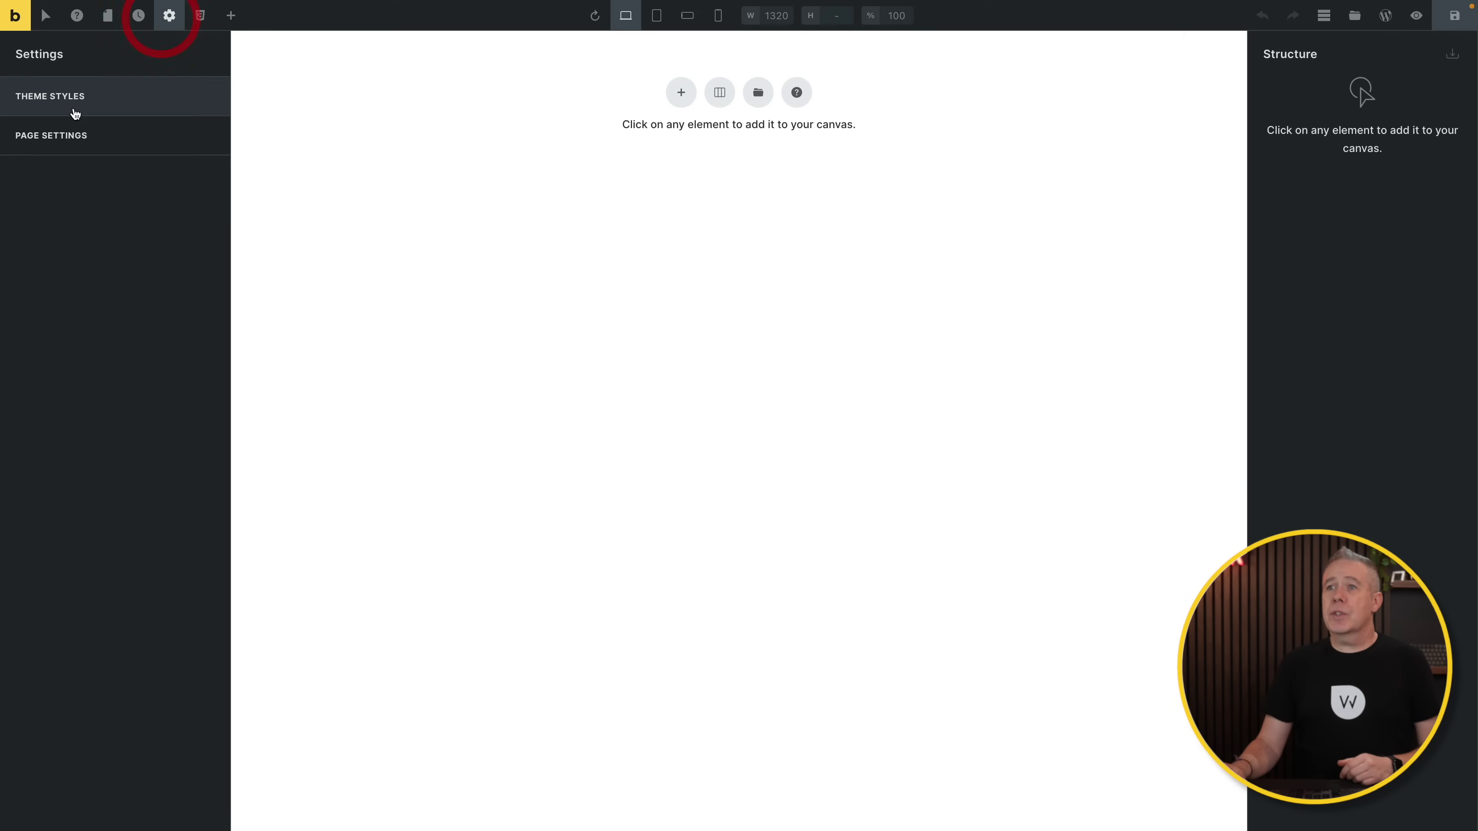
pyautogui.click(60, 142)
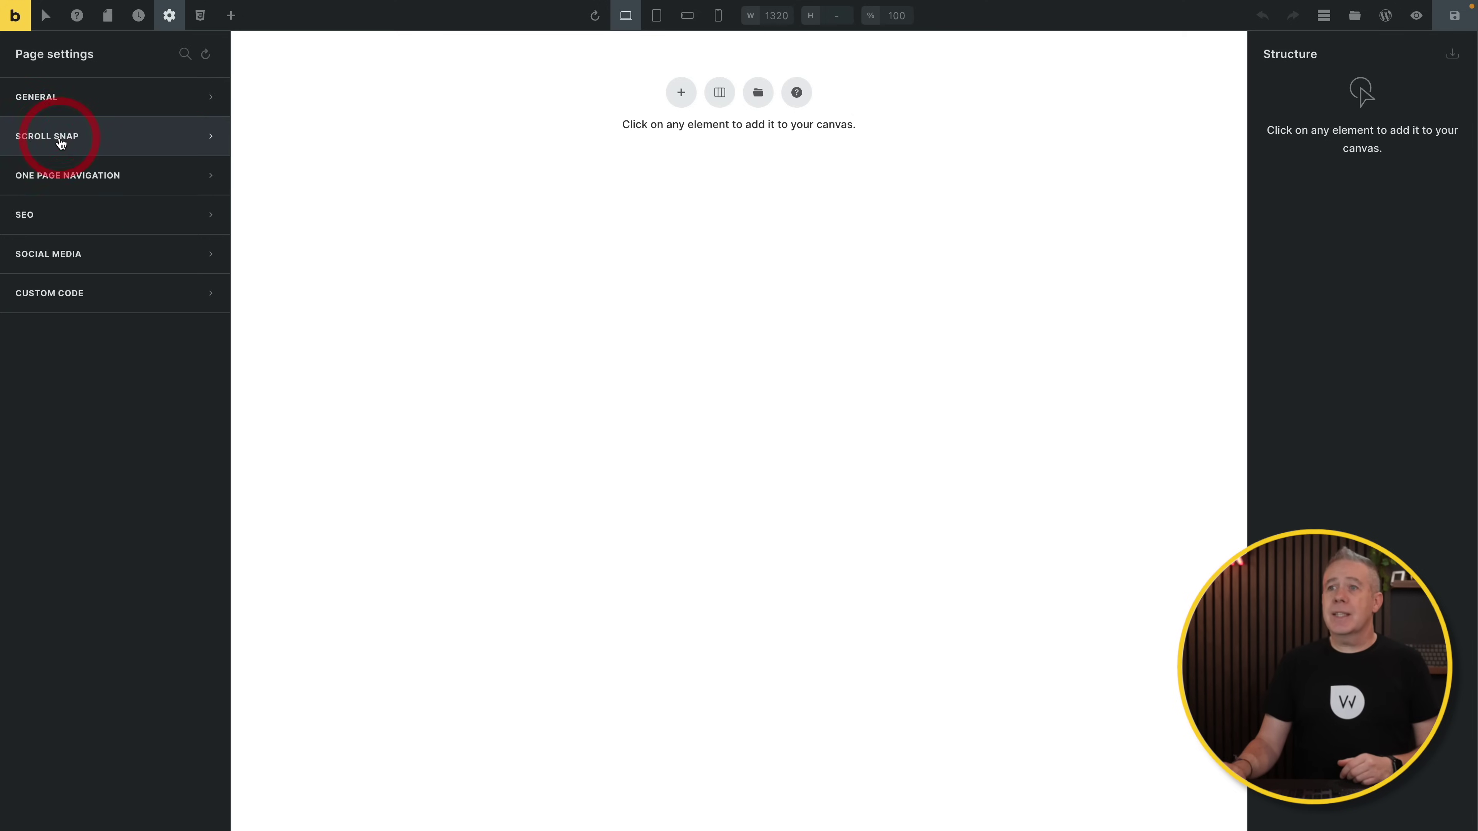
pyautogui.click(57, 106)
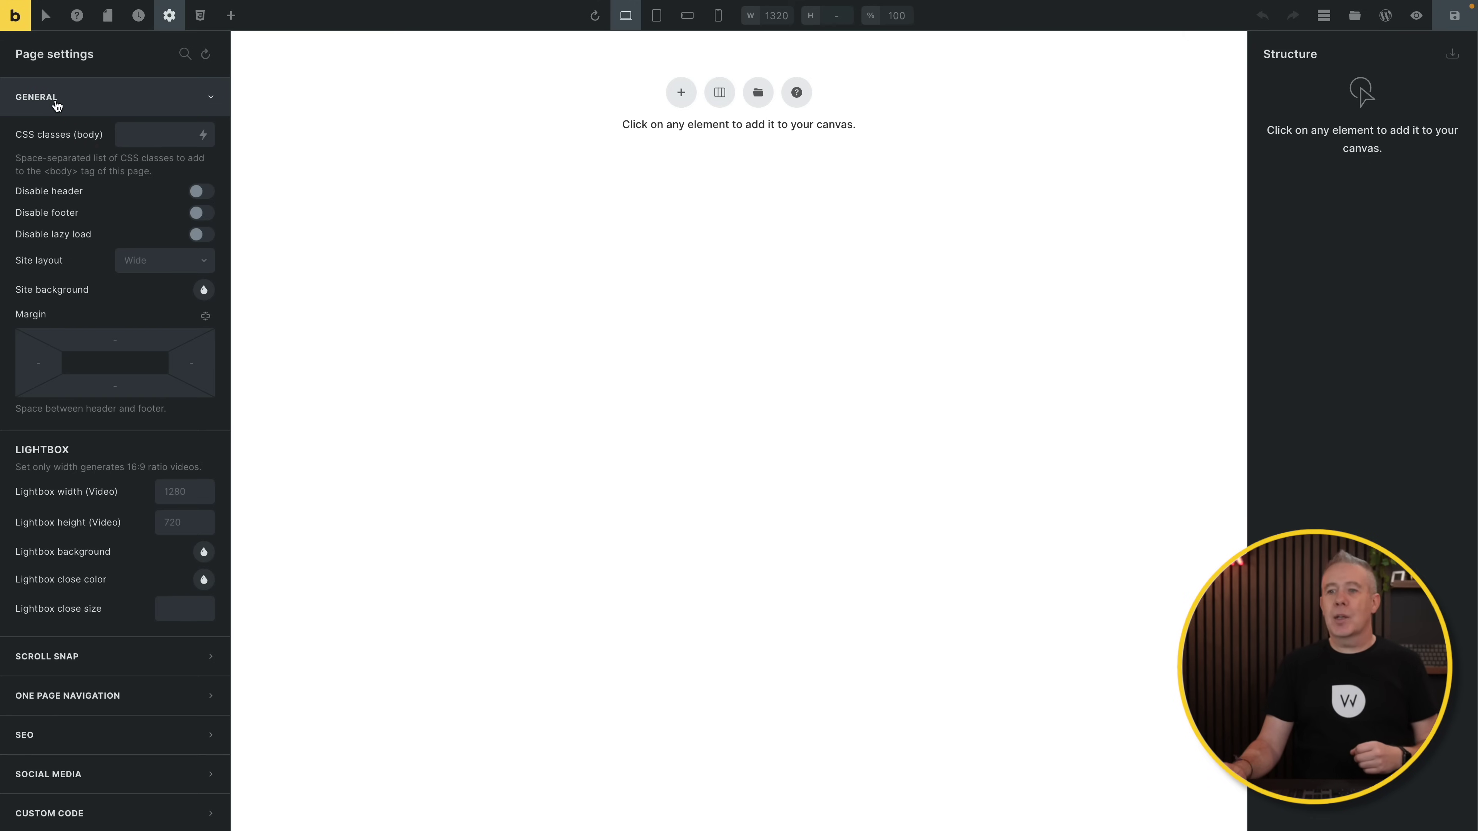
pyautogui.click(57, 104)
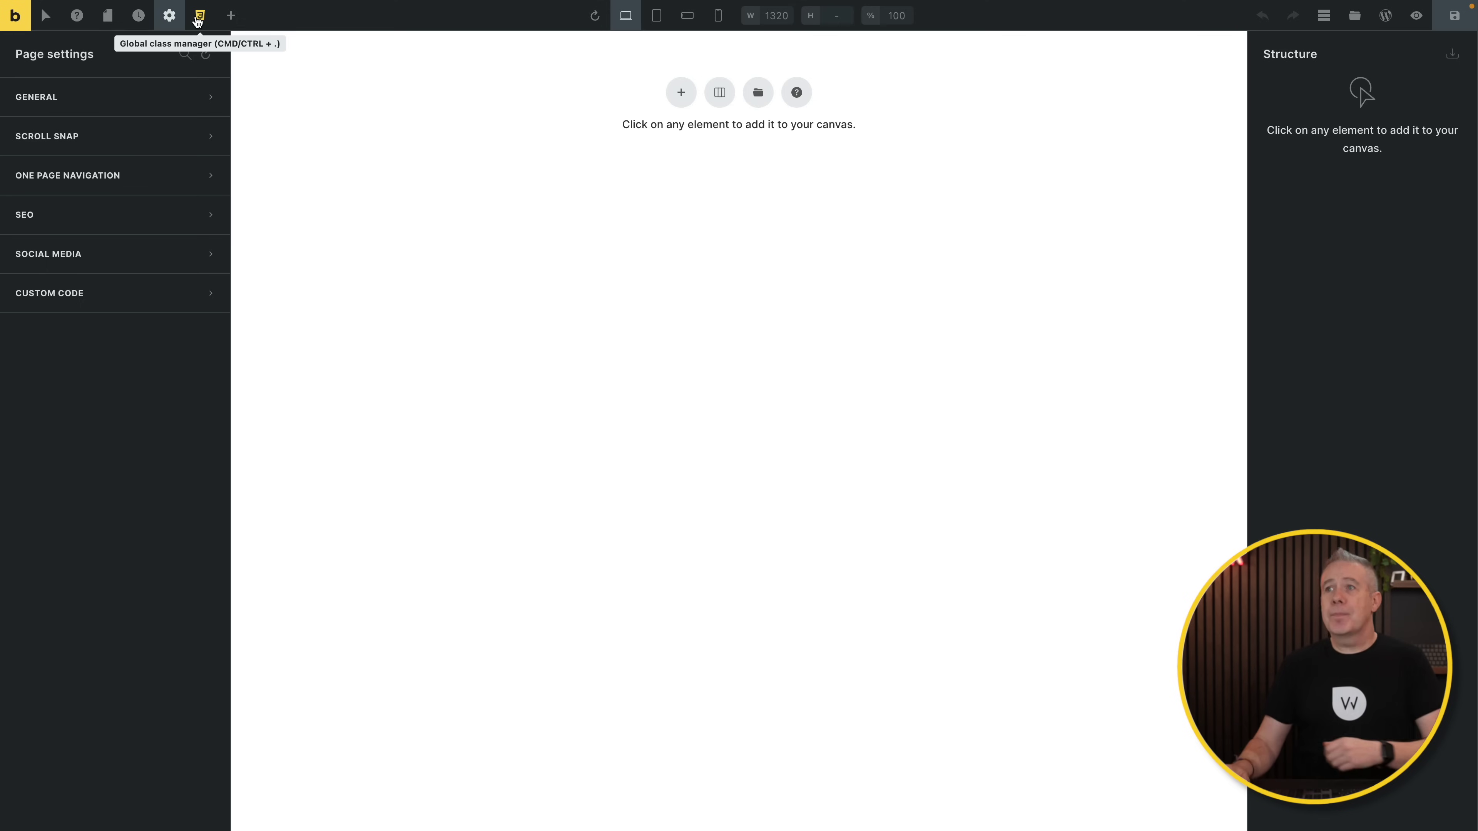
# Step: Browse the Bricks element library from the layout to the media elements, and hide and reshow the page structure
pyautogui.click(232, 17)
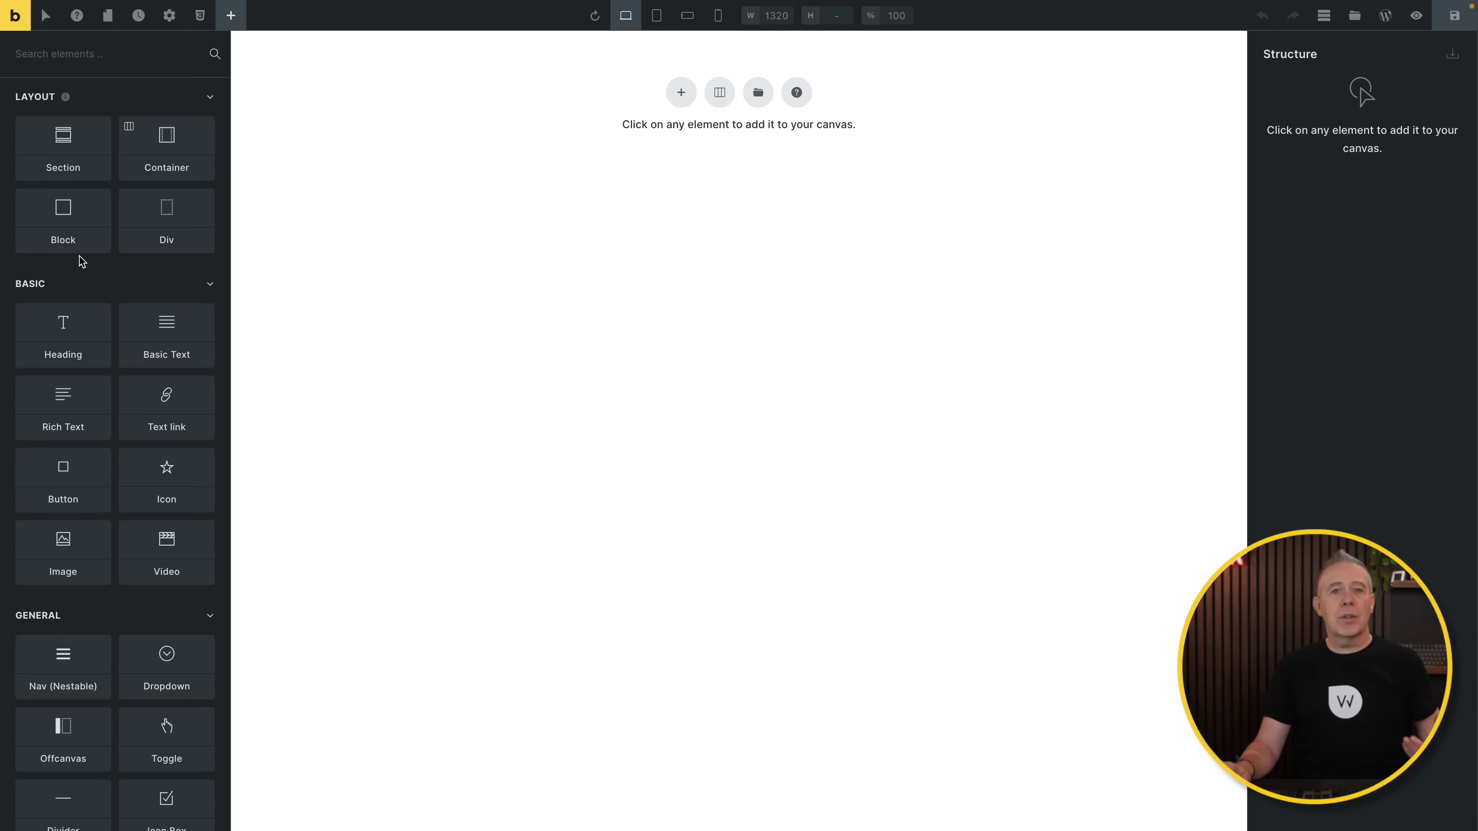
pyautogui.scroll(-5, 109, 424)
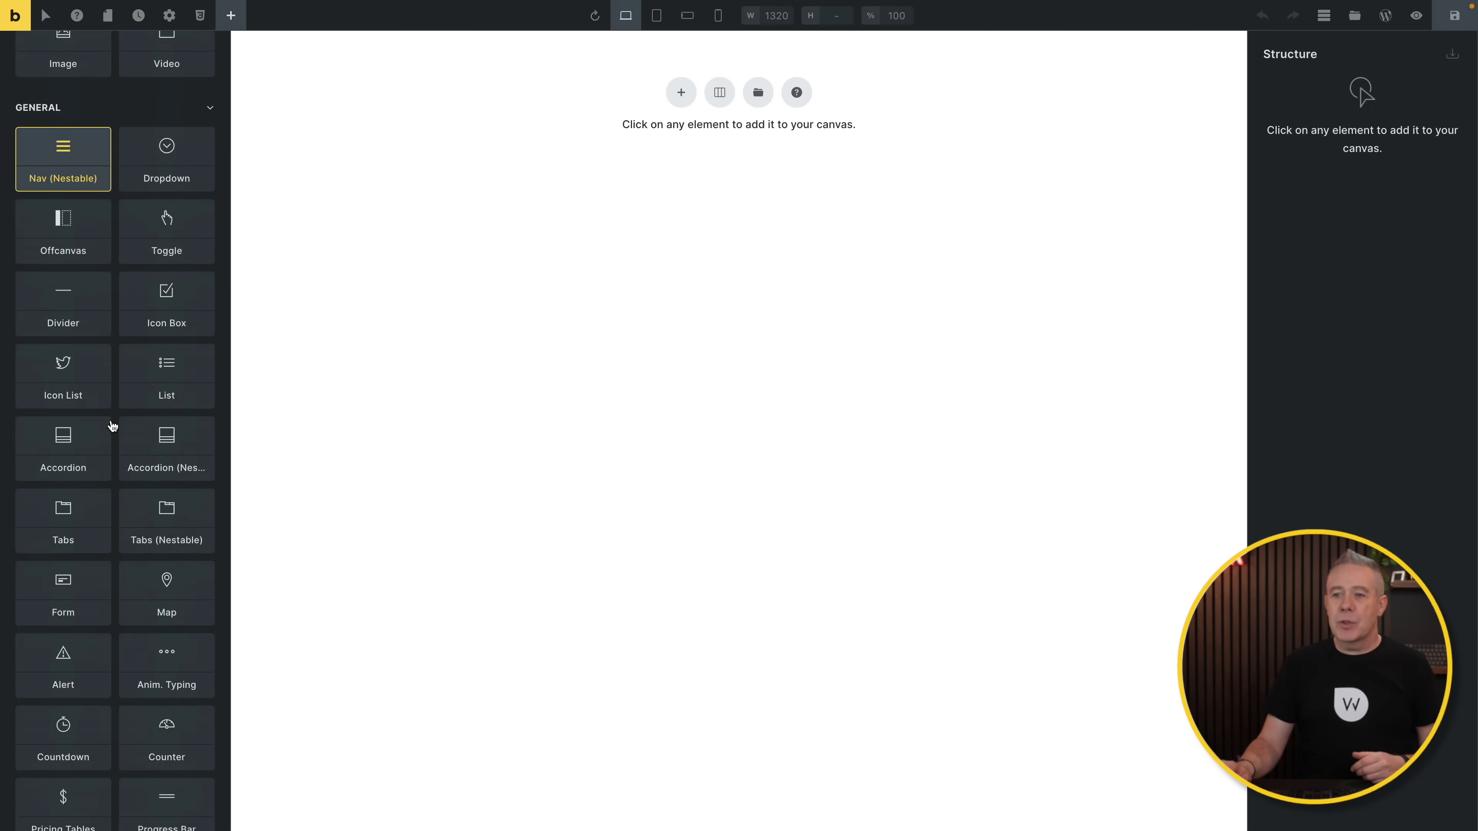
pyautogui.scroll(-7, 113, 427)
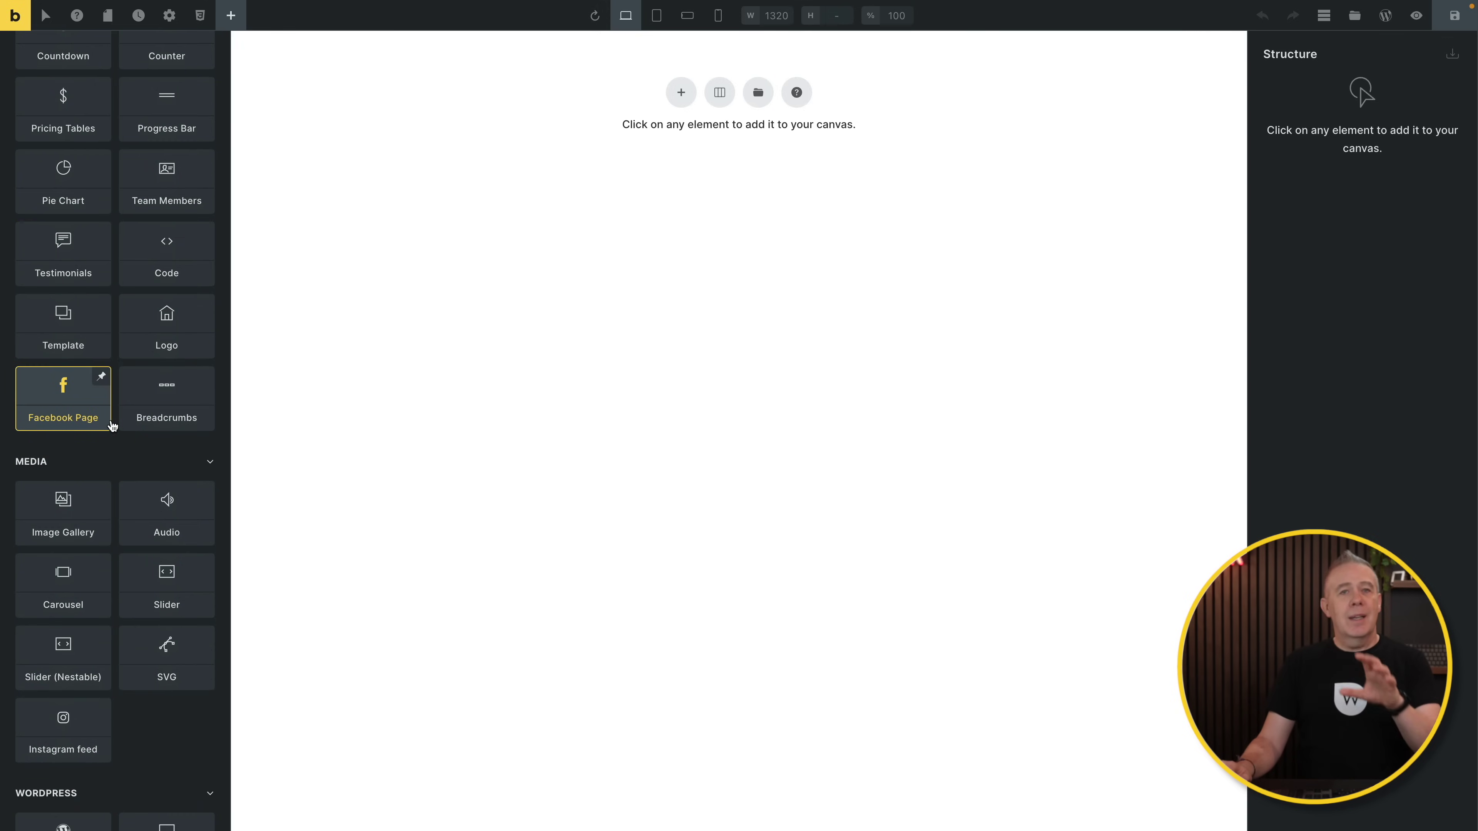
pyautogui.scroll(12, 112, 427)
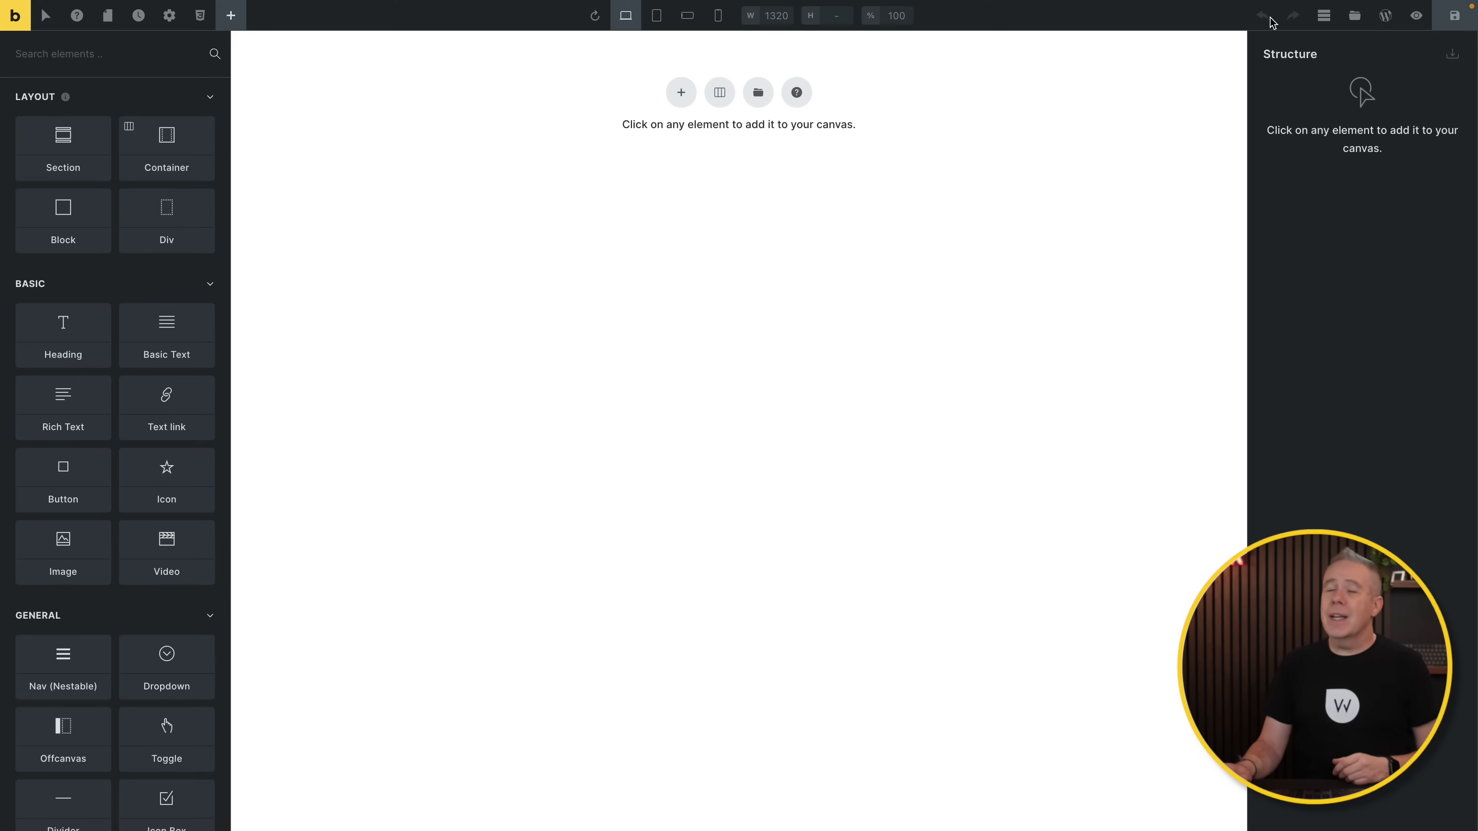
pyautogui.click(1323, 16)
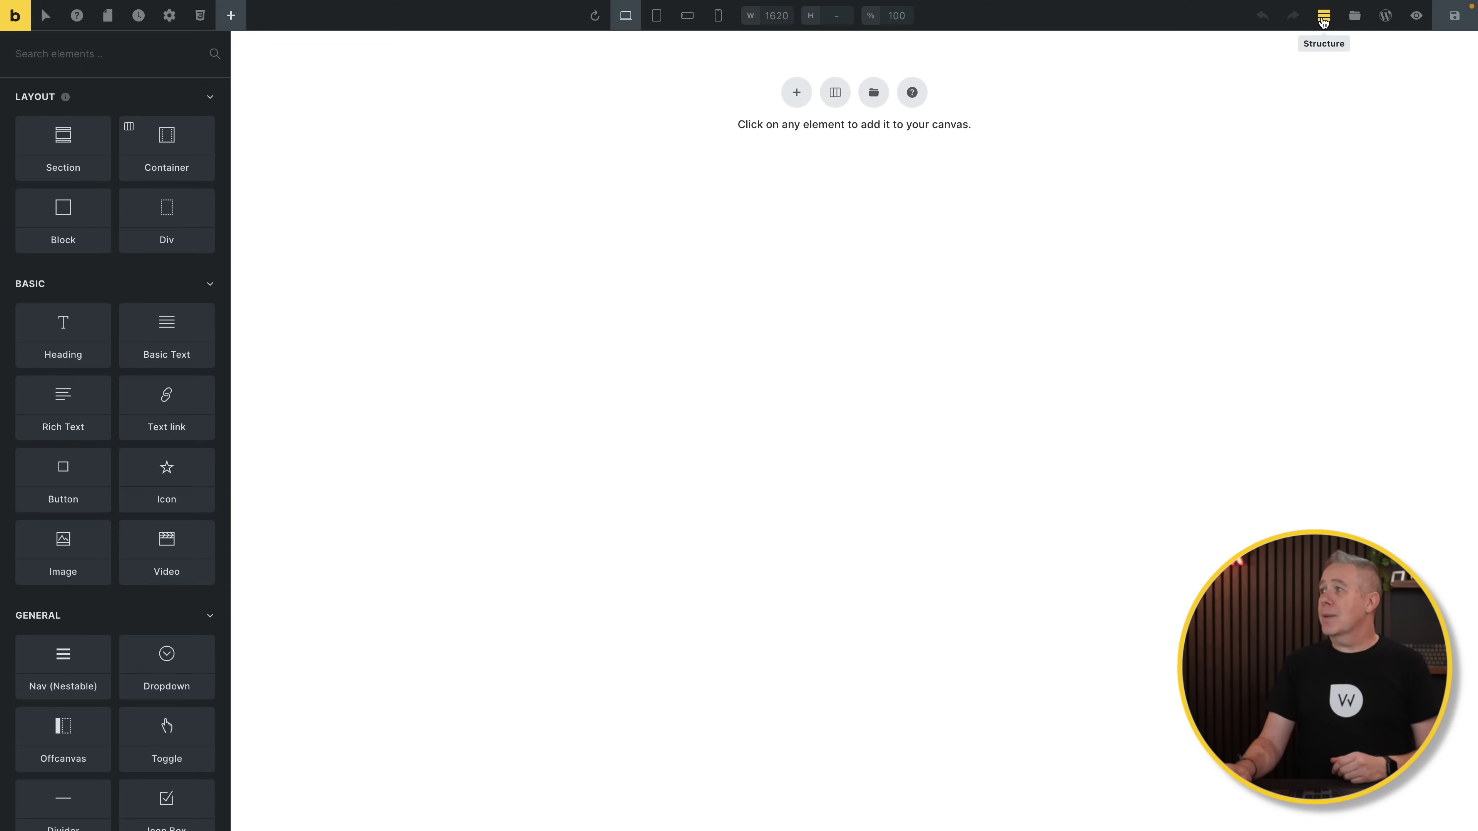
pyautogui.click(1323, 17)
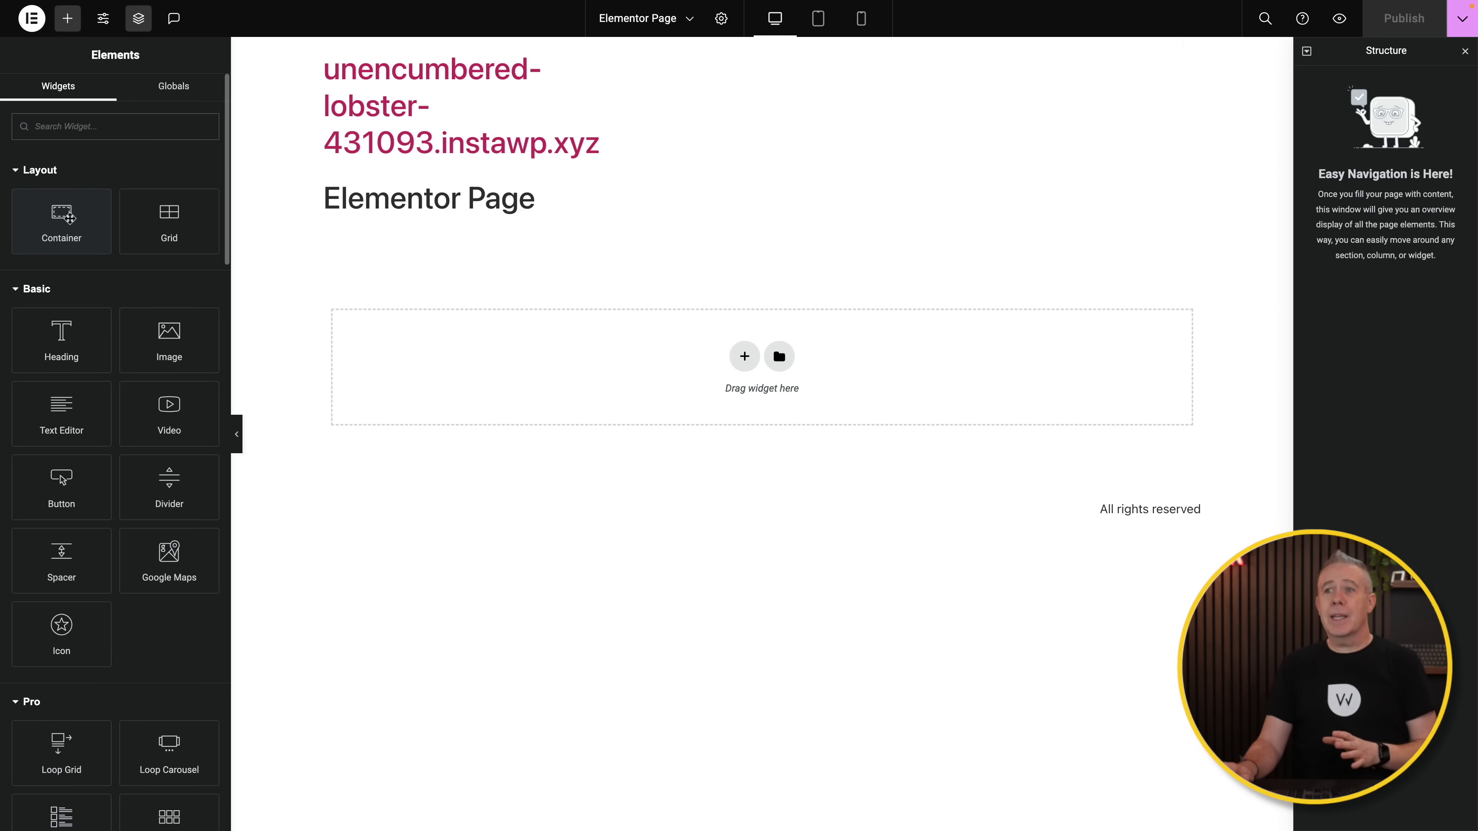
# Step: In Elementor, add a container to the page and insert a Heading widget inside it
pyautogui.click(52, 217)
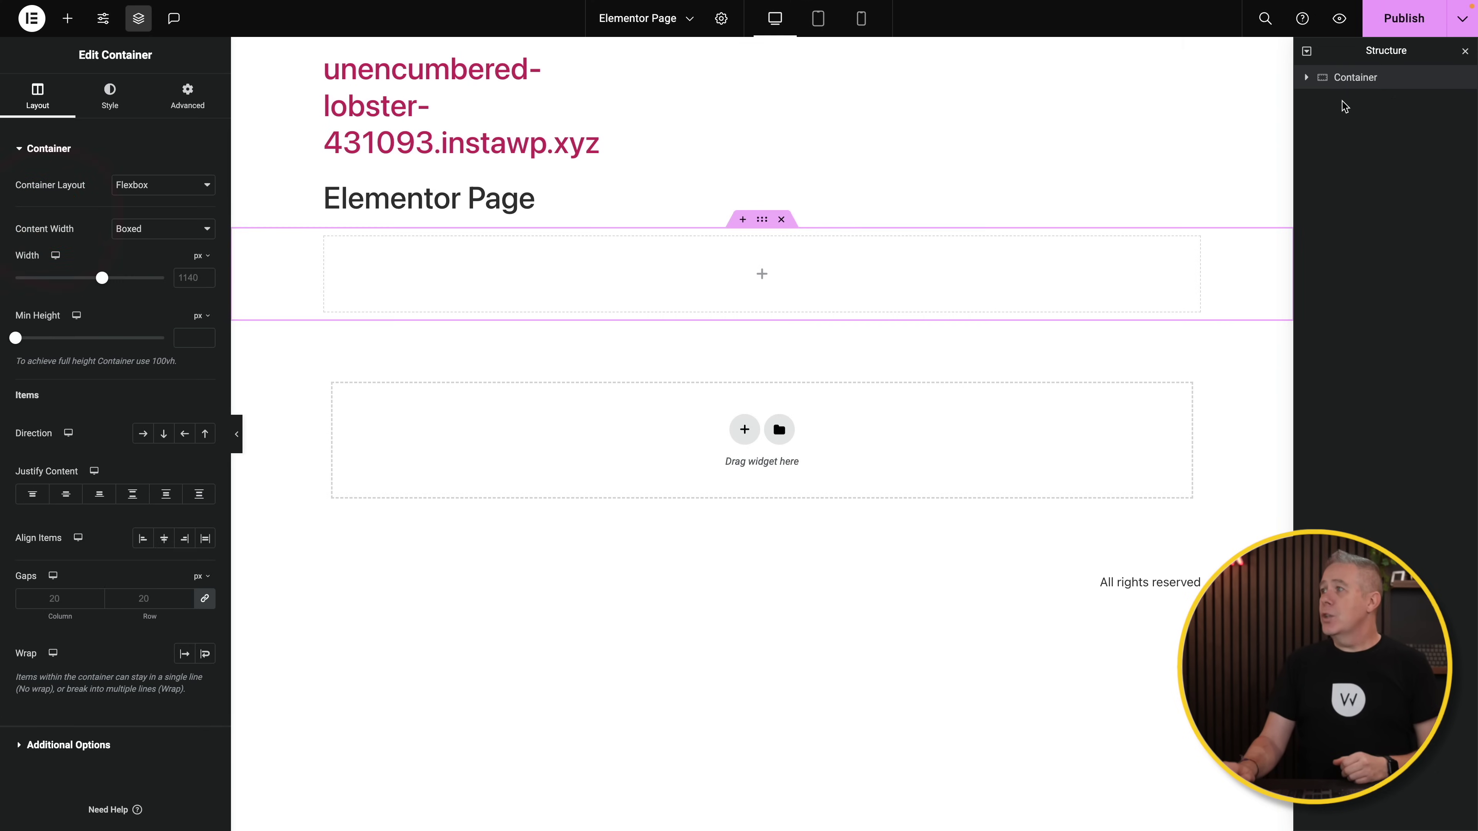
pyautogui.click(1307, 79)
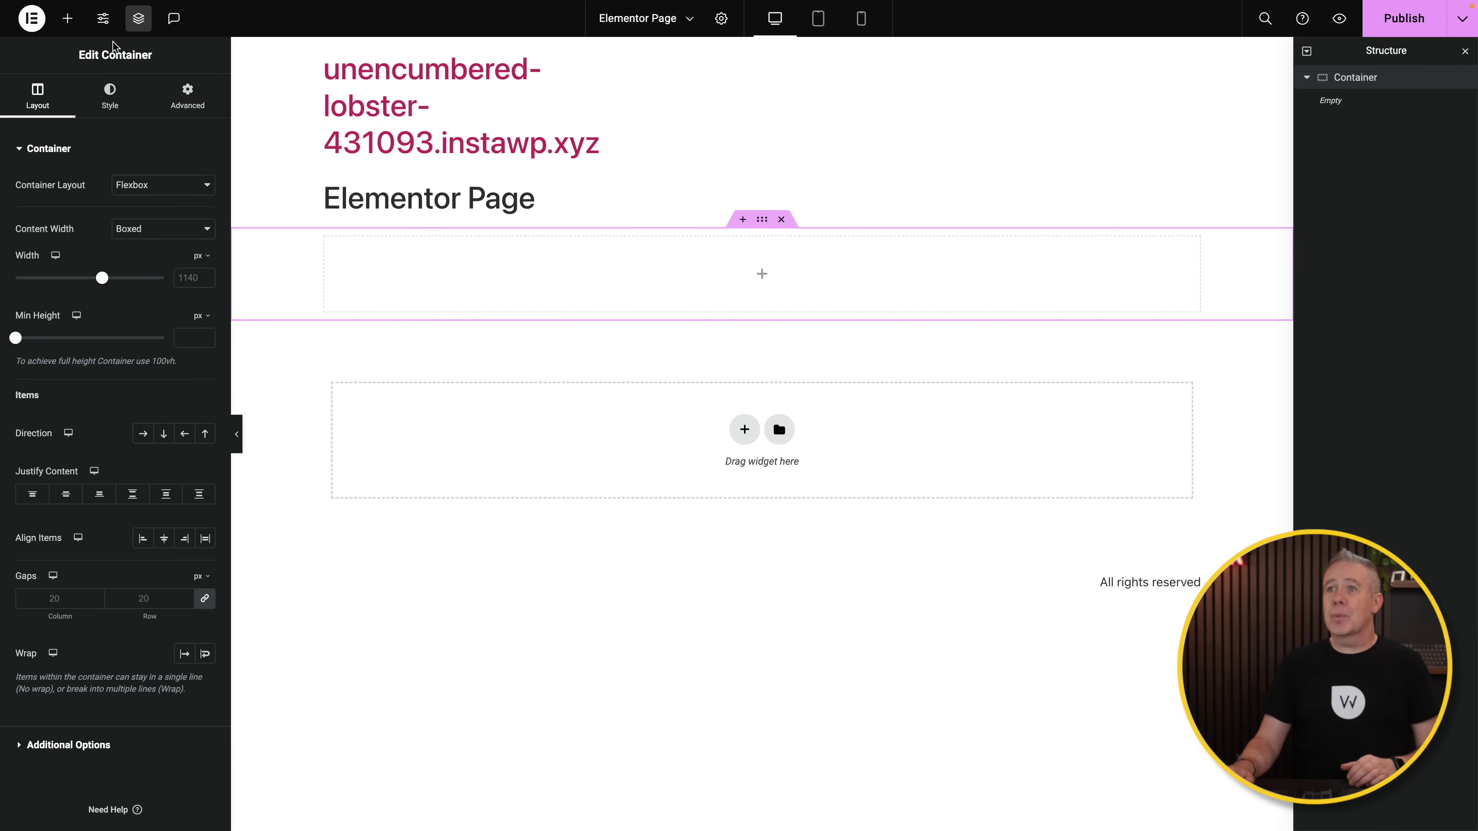
pyautogui.click(67, 18)
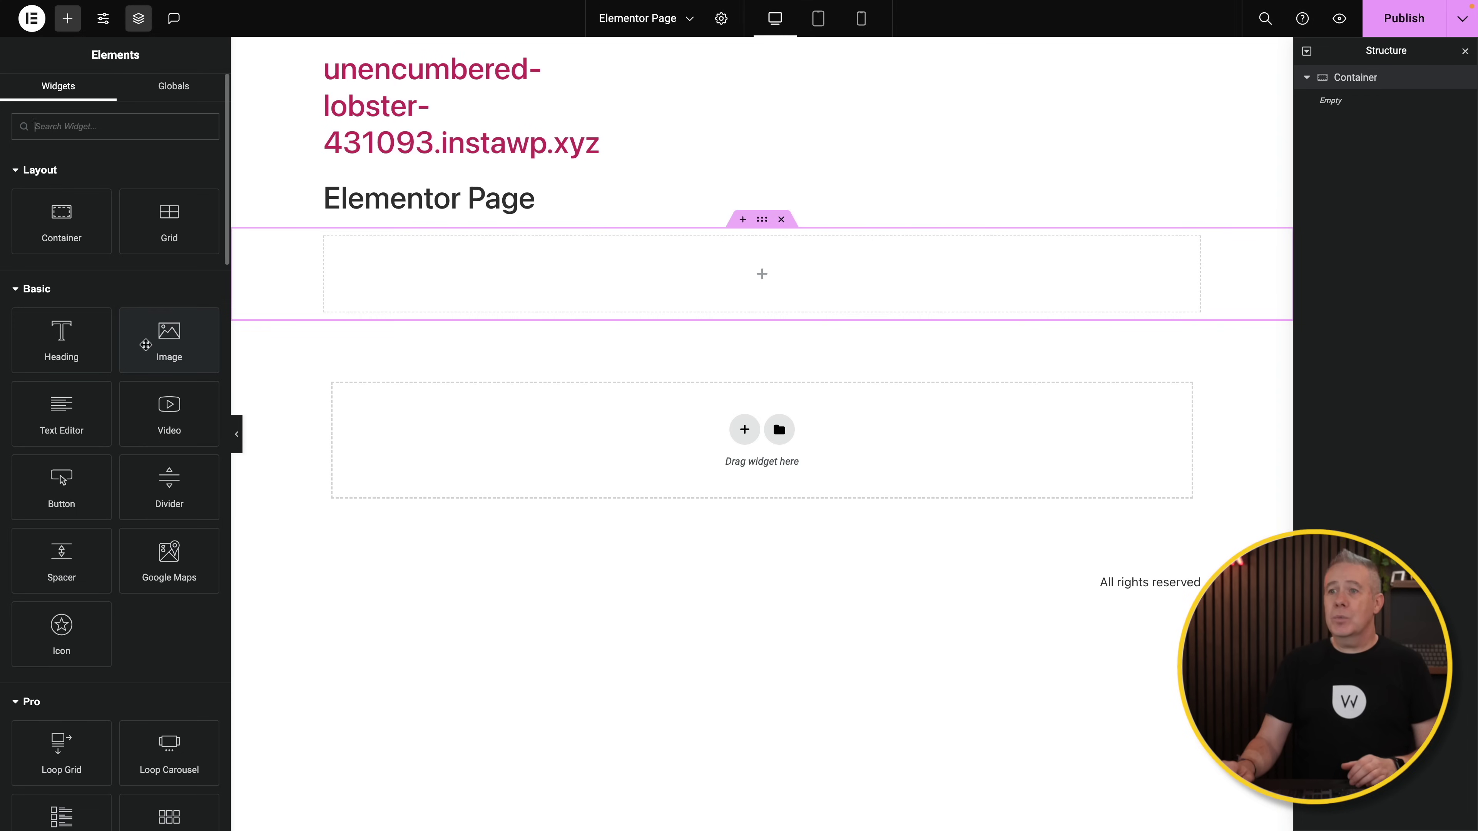
pyautogui.click(73, 342)
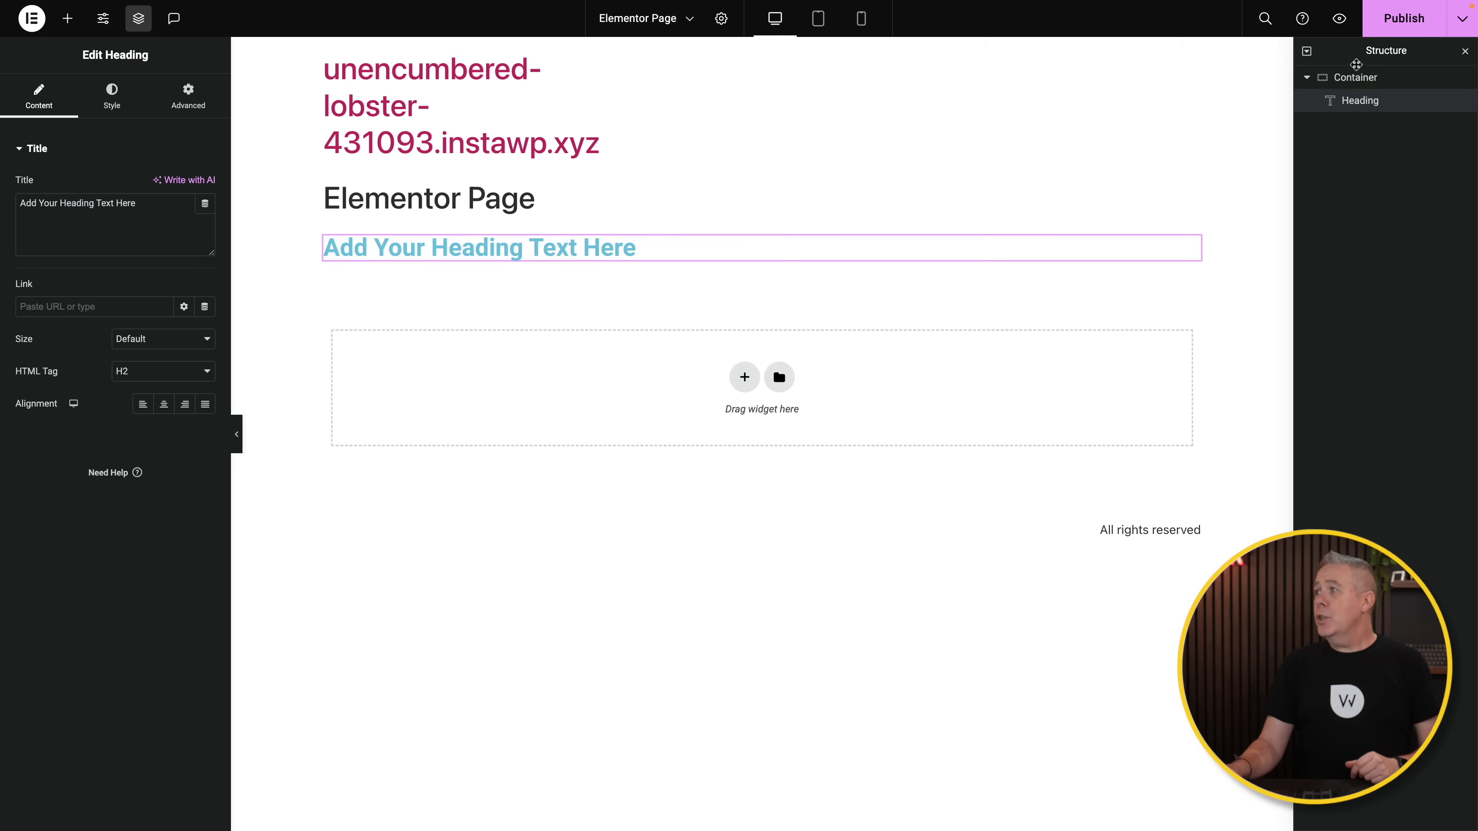
# Step: Give the container a classic background using the global Secondary colour
pyautogui.click(1356, 78)
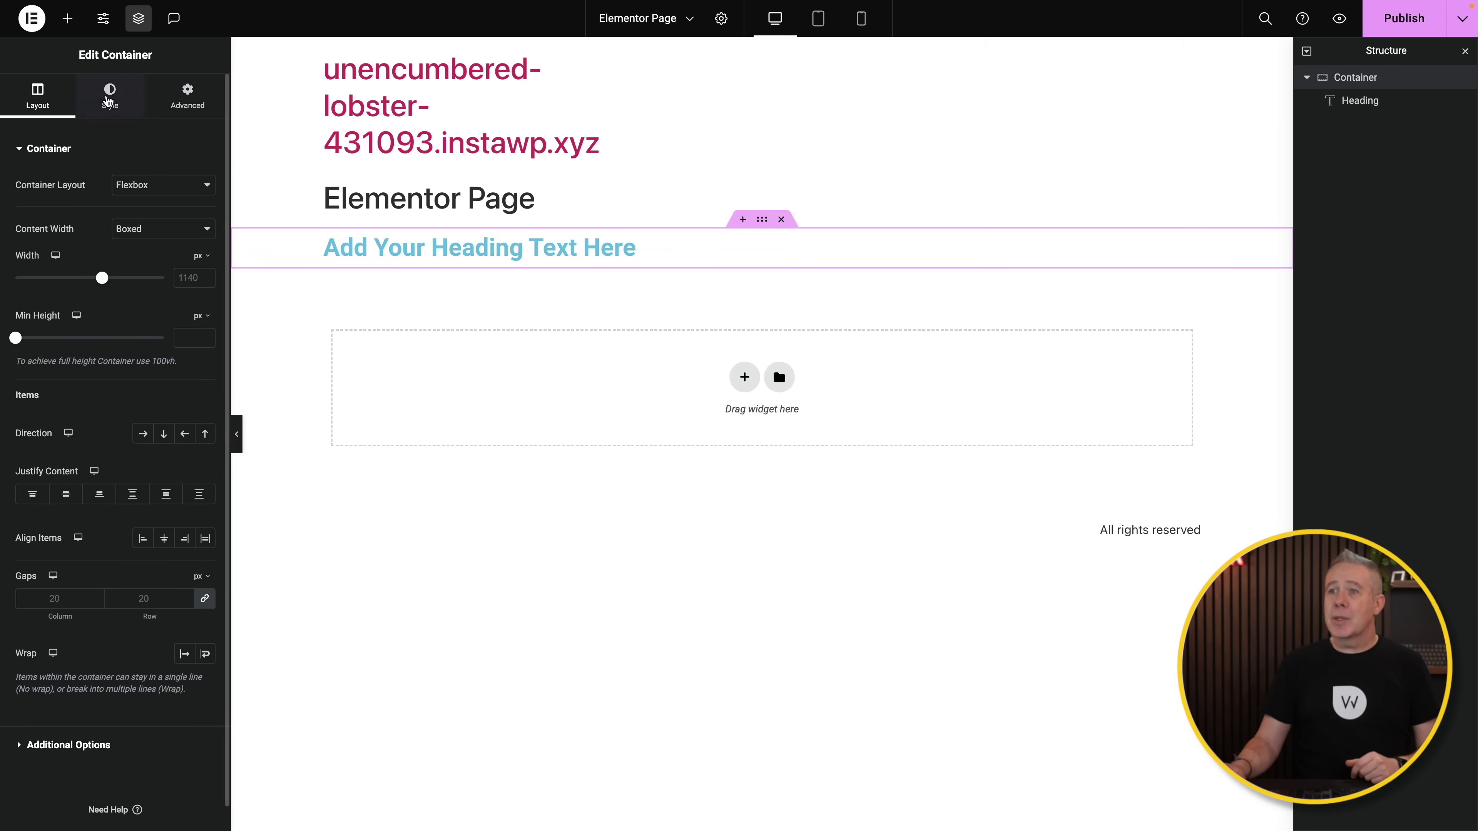
pyautogui.click(110, 92)
pyautogui.click(142, 218)
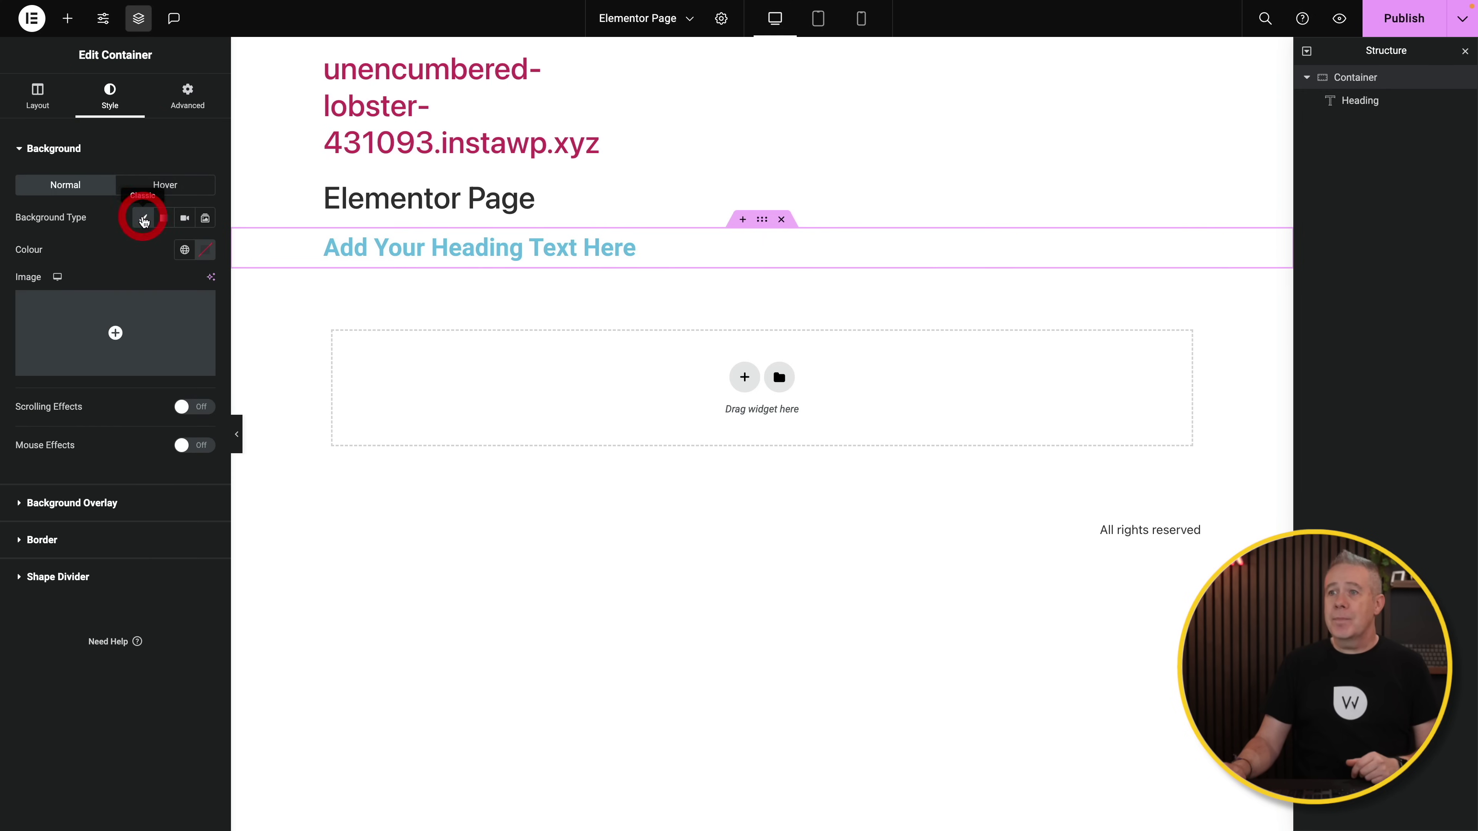
pyautogui.click(185, 250)
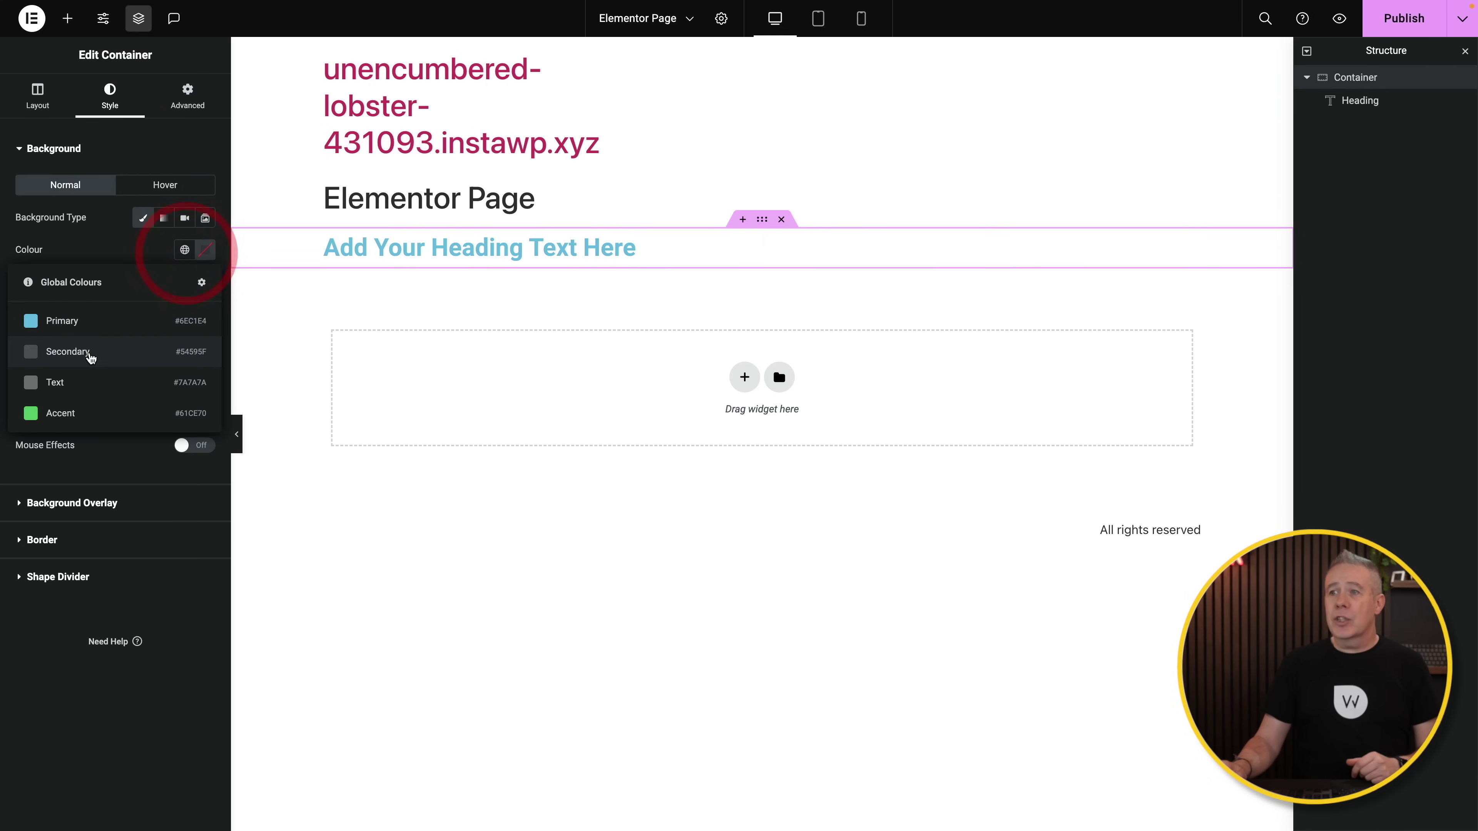
pyautogui.click(89, 354)
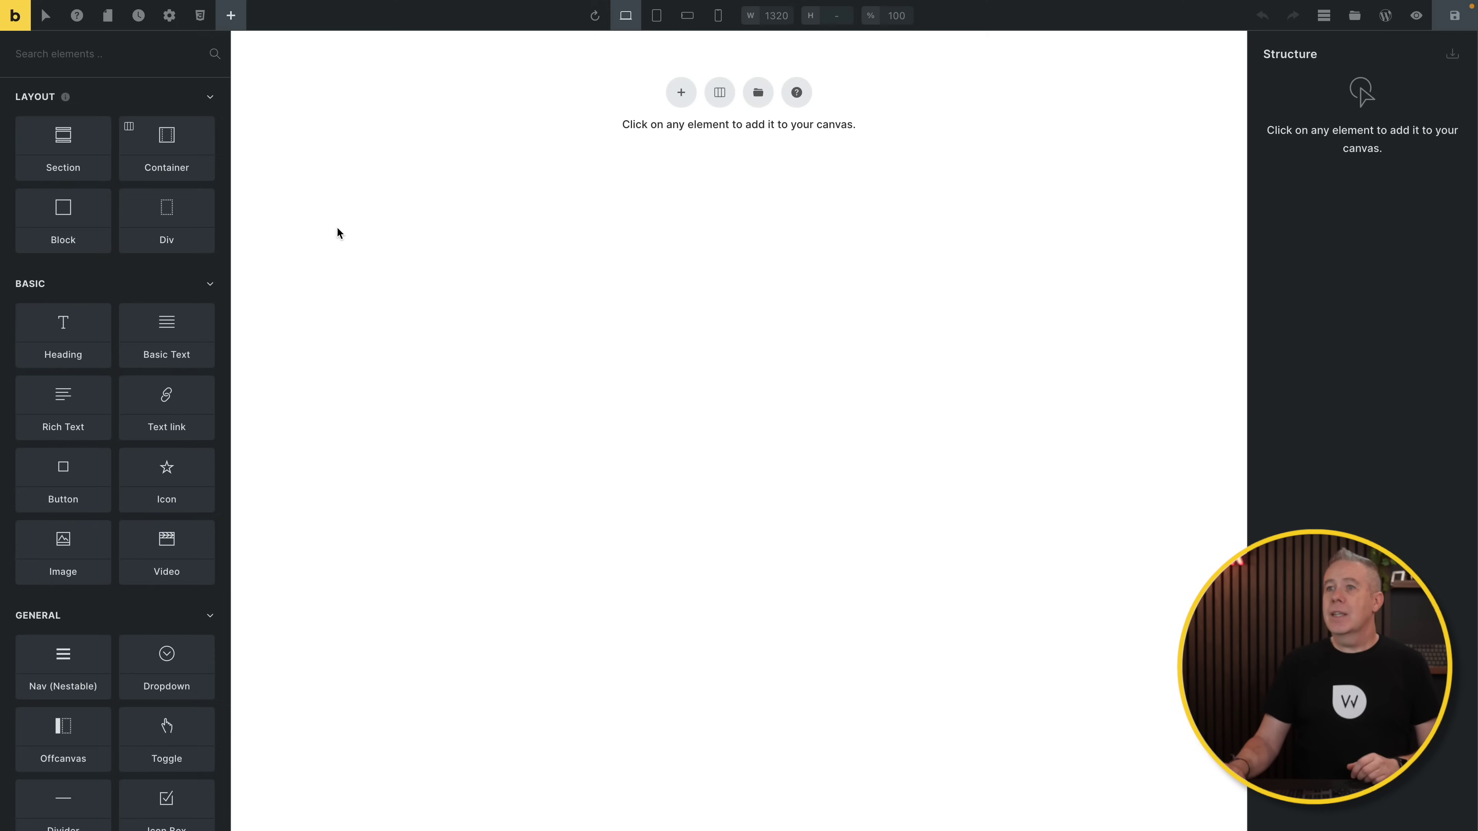
# Step: In Bricks, add a section to the empty page and insert a Heading element in its container
pyautogui.click(61, 135)
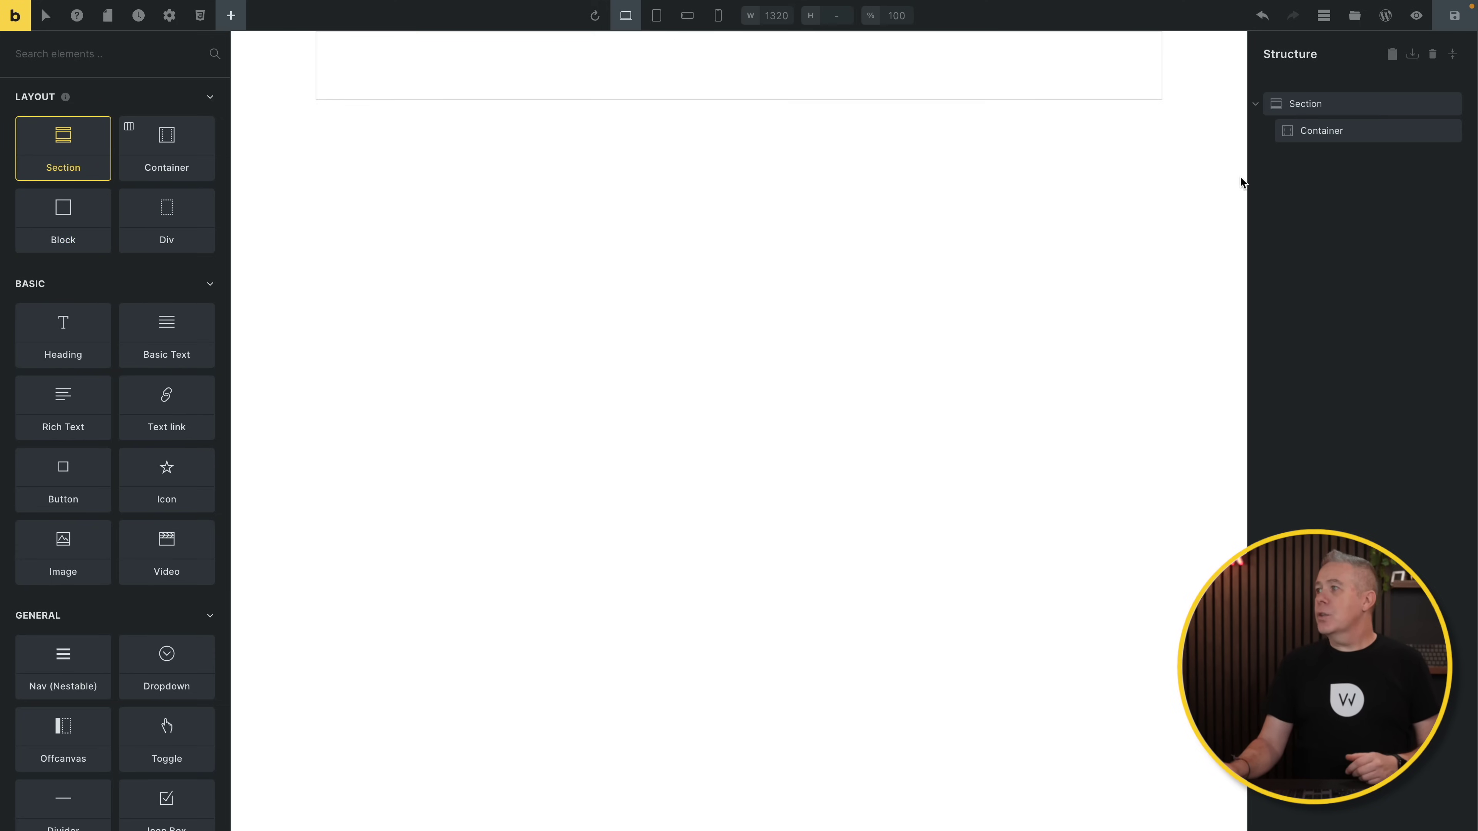
pyautogui.click(1317, 131)
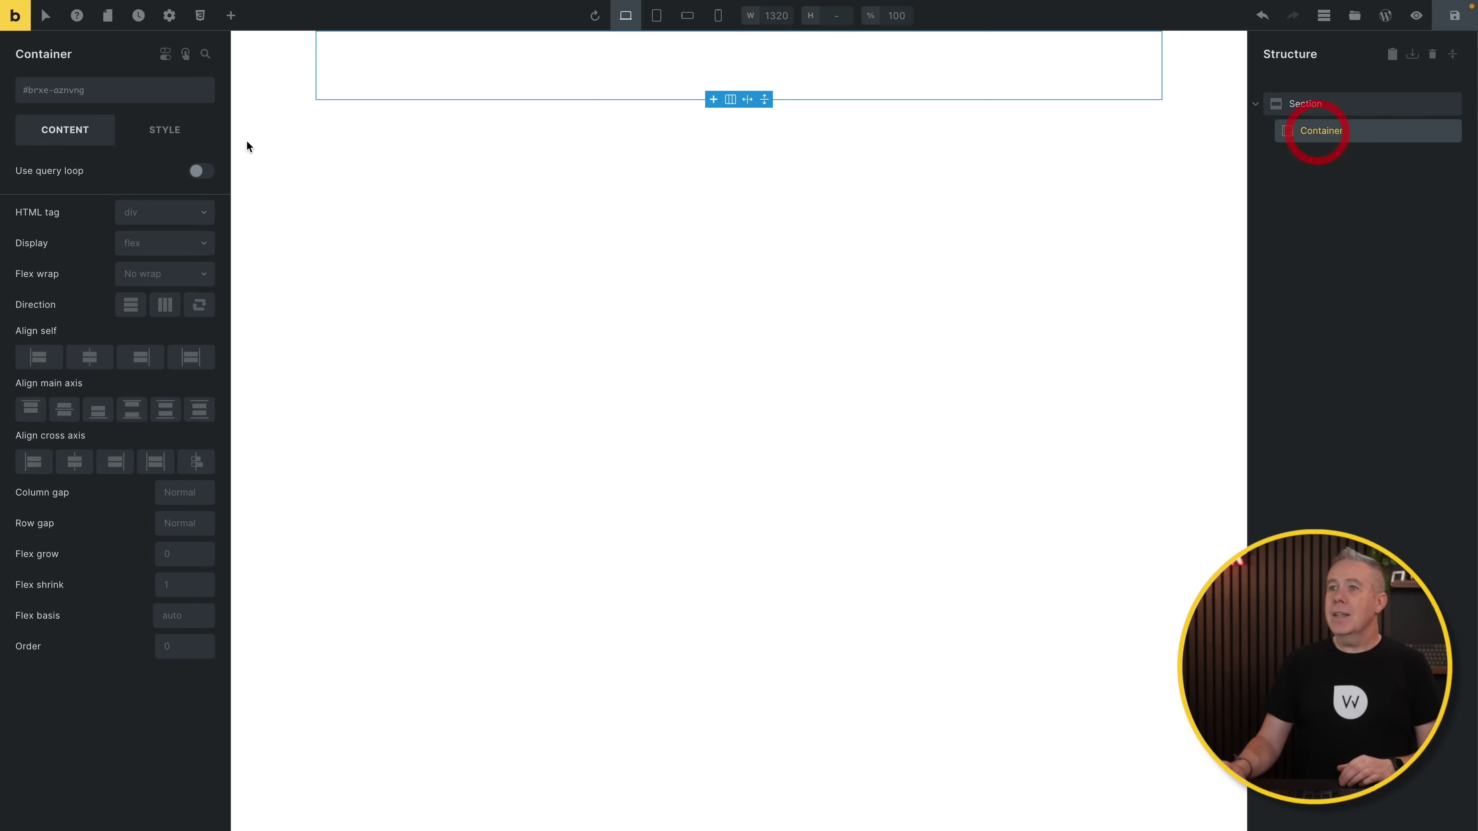
pyautogui.click(231, 15)
pyautogui.click(65, 341)
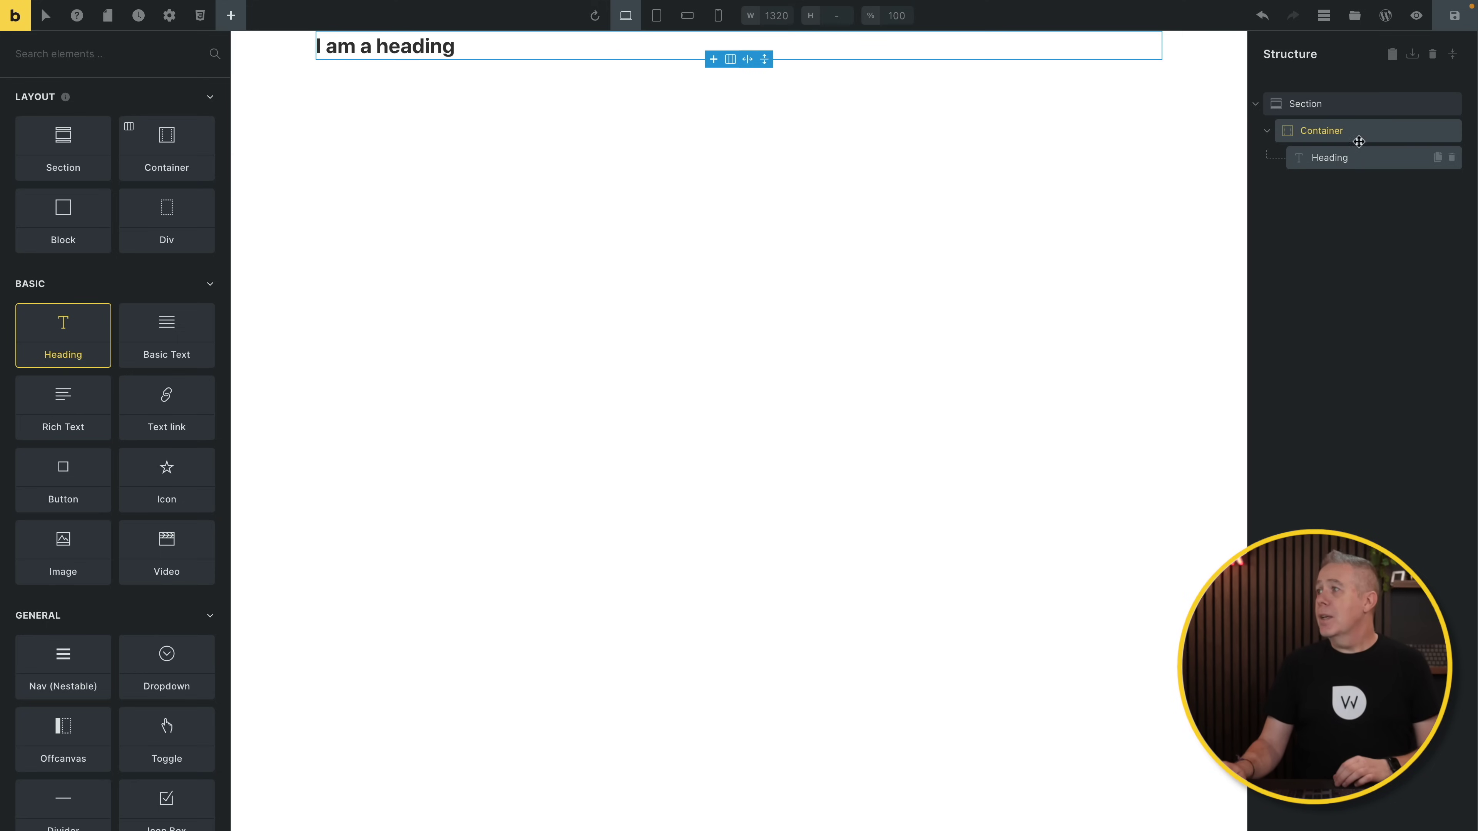
# Step: Set the section's background colour to #212121 and its typography colour to #f5f5f5, and return to the element library
pyautogui.click(1336, 104)
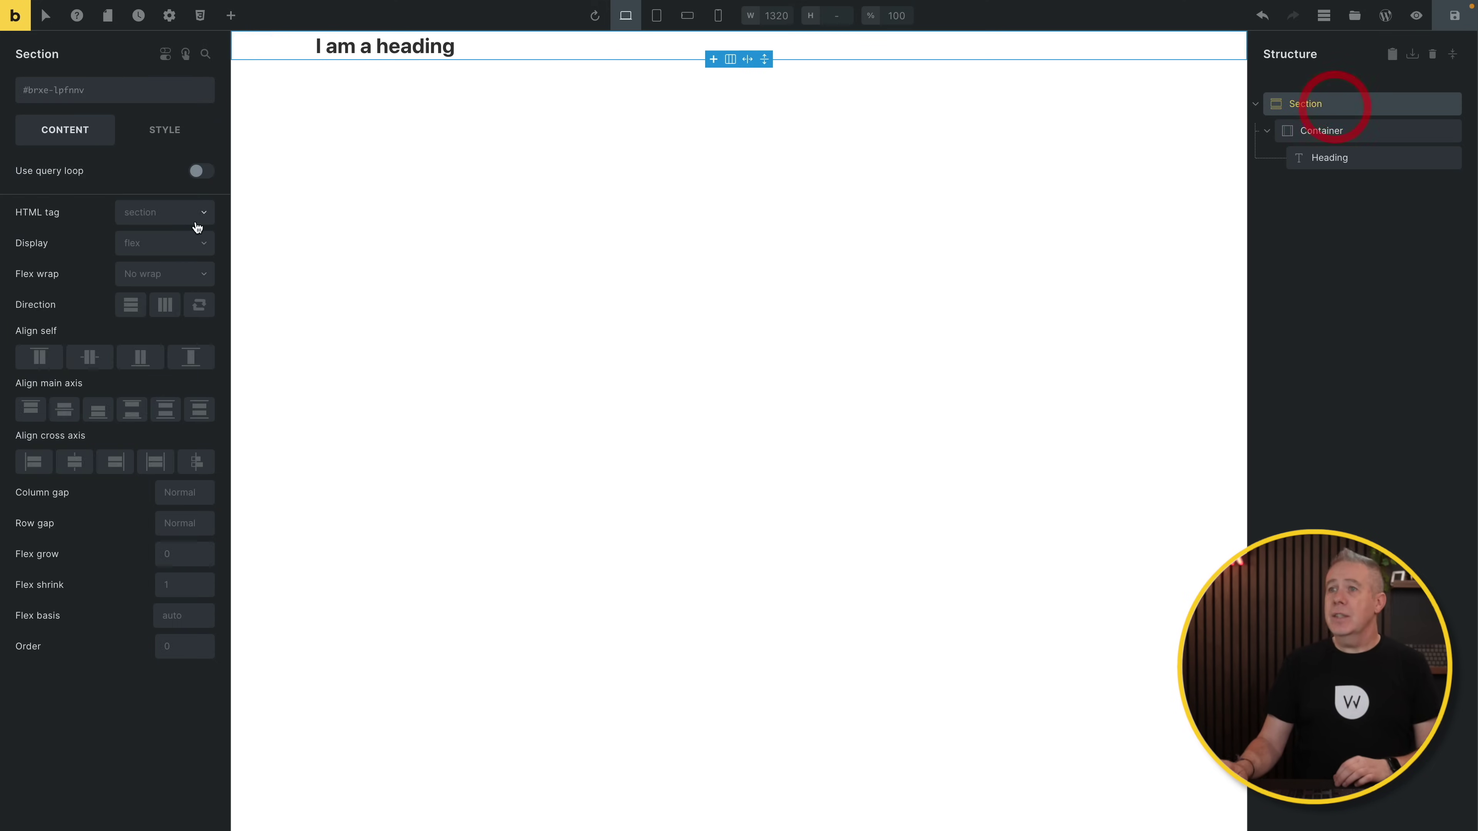
pyautogui.click(175, 133)
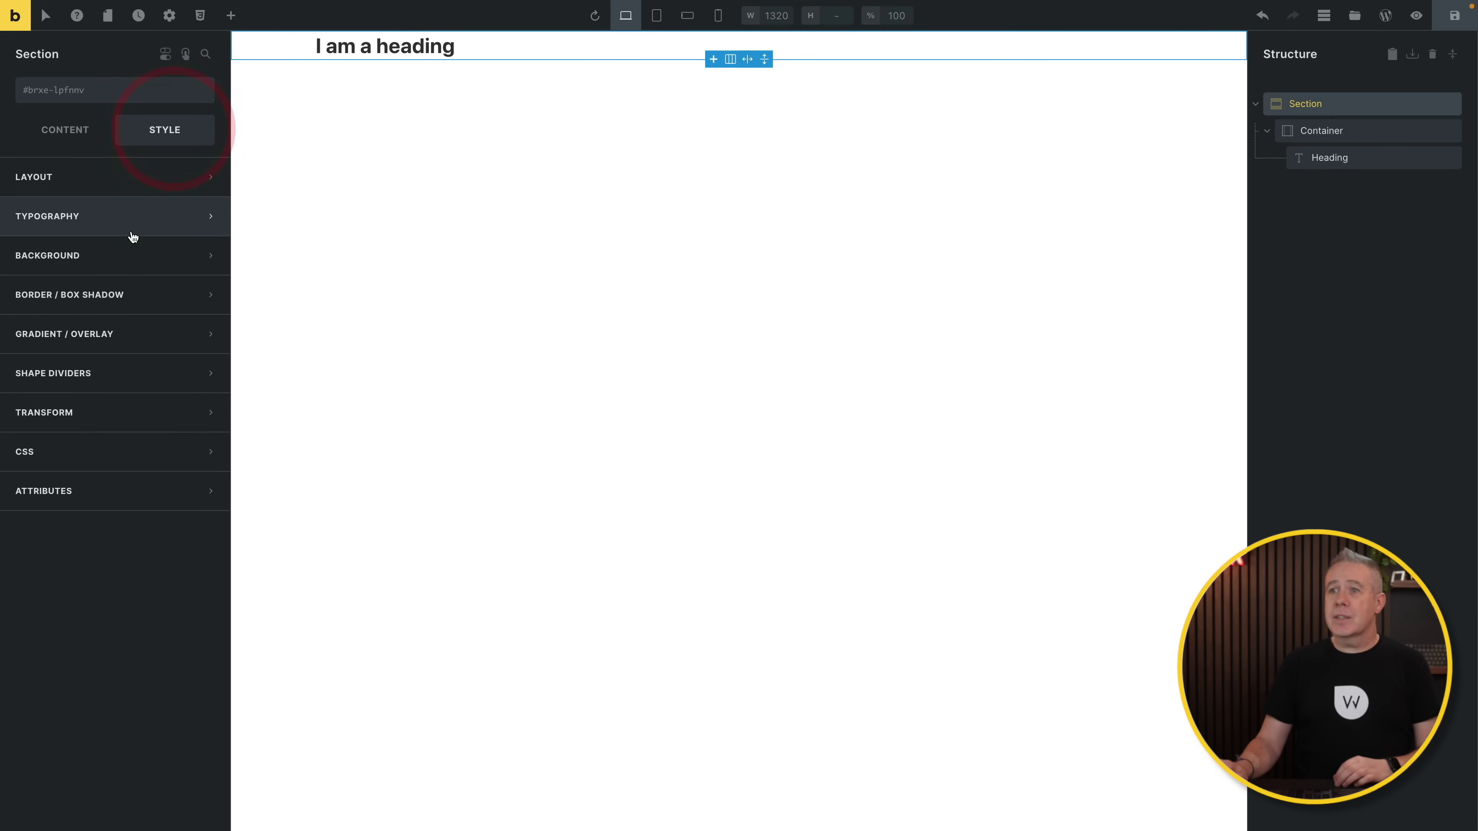
pyautogui.click(126, 254)
pyautogui.click(203, 292)
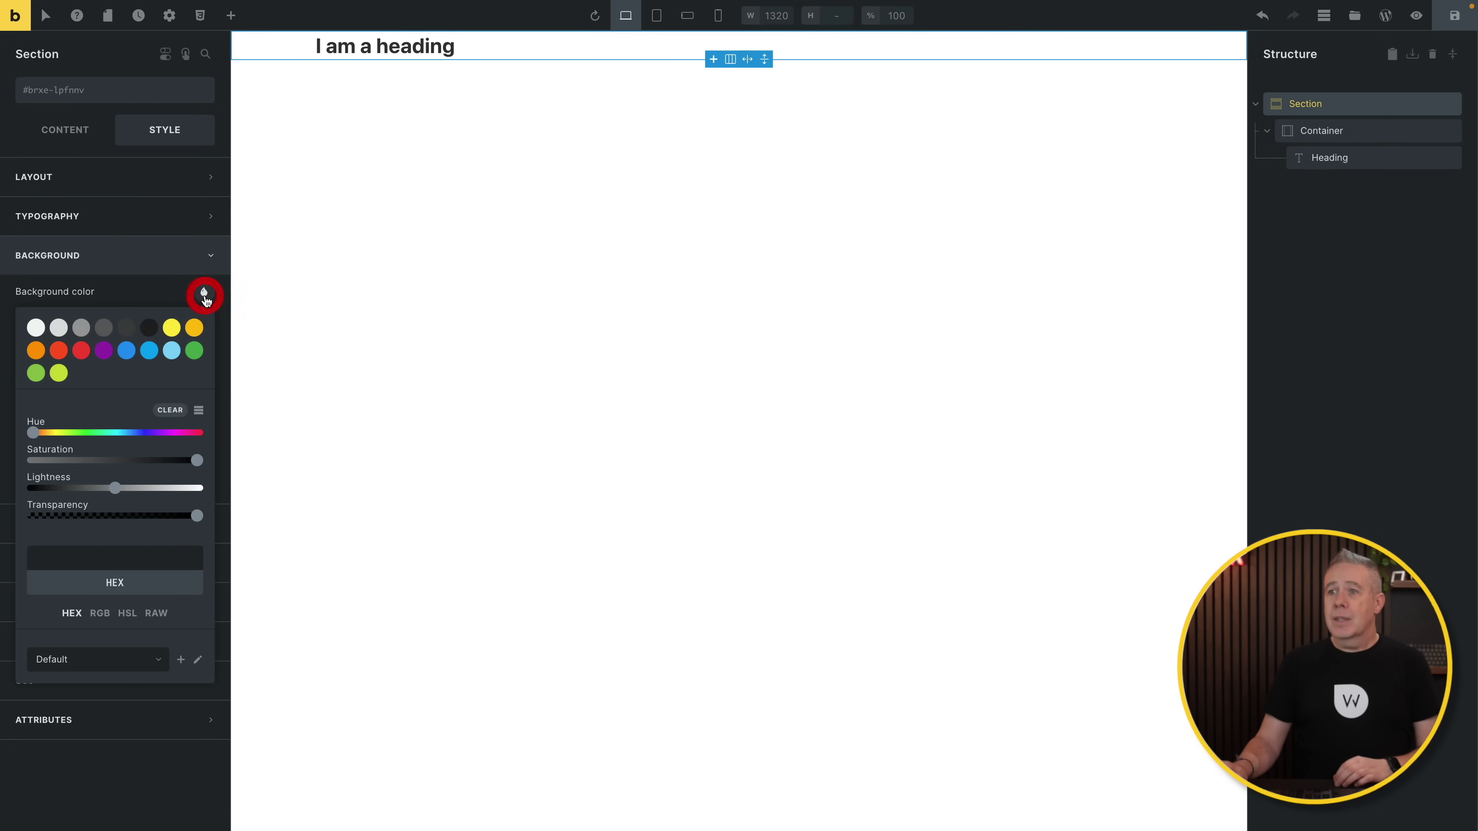
pyautogui.click(150, 329)
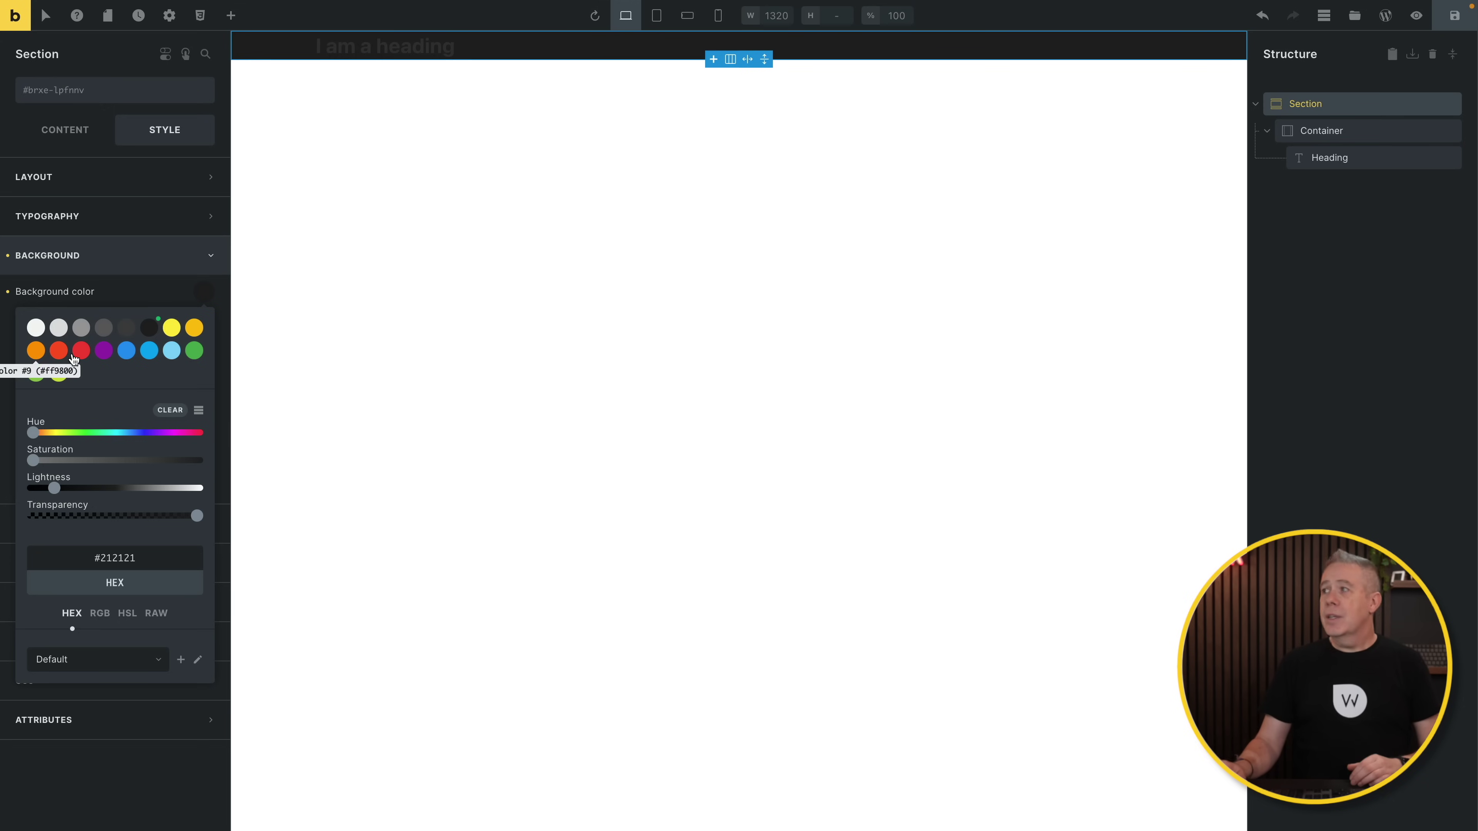
pyautogui.click(35, 289)
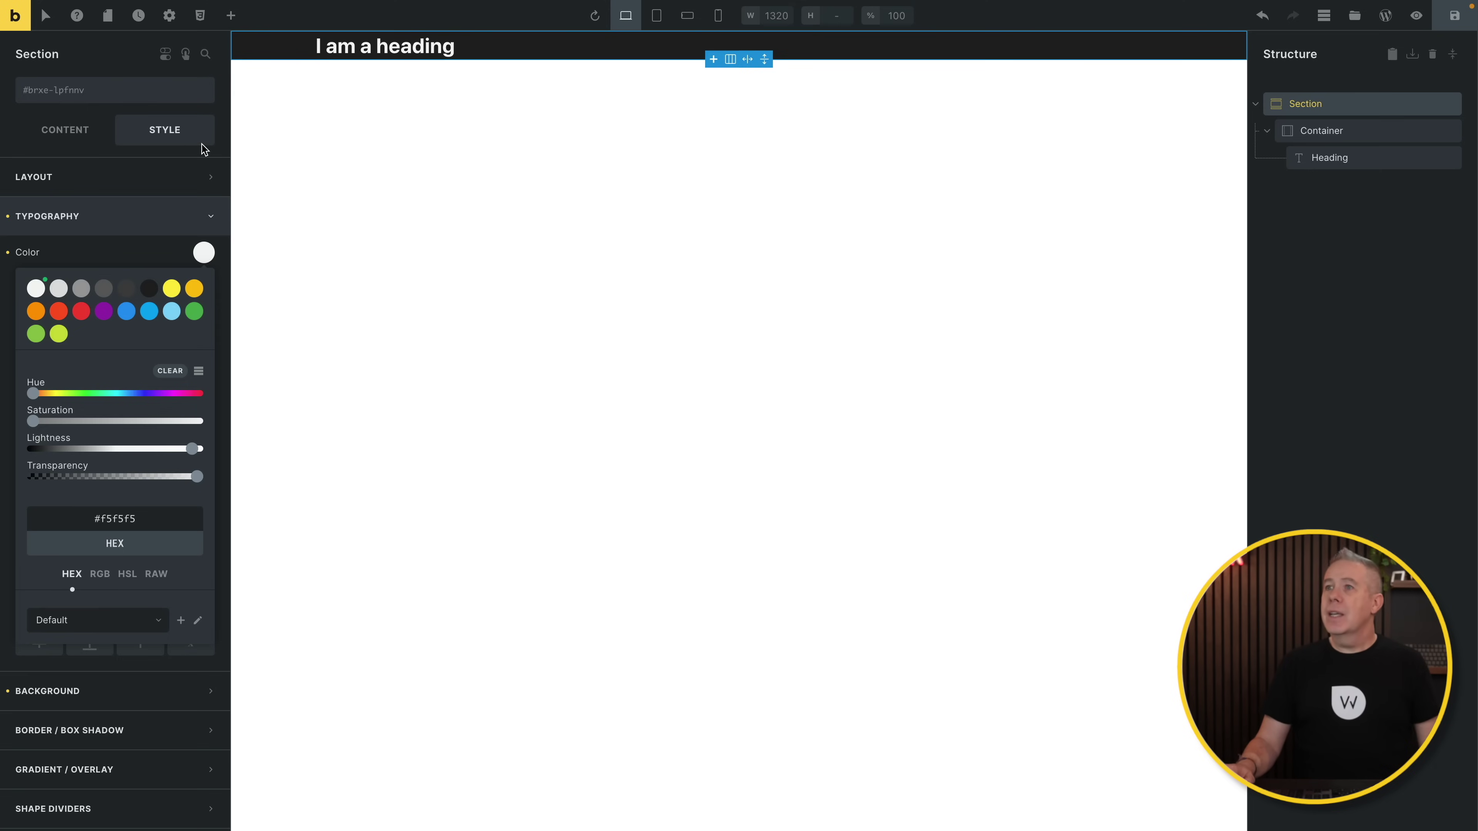
pyautogui.click(231, 18)
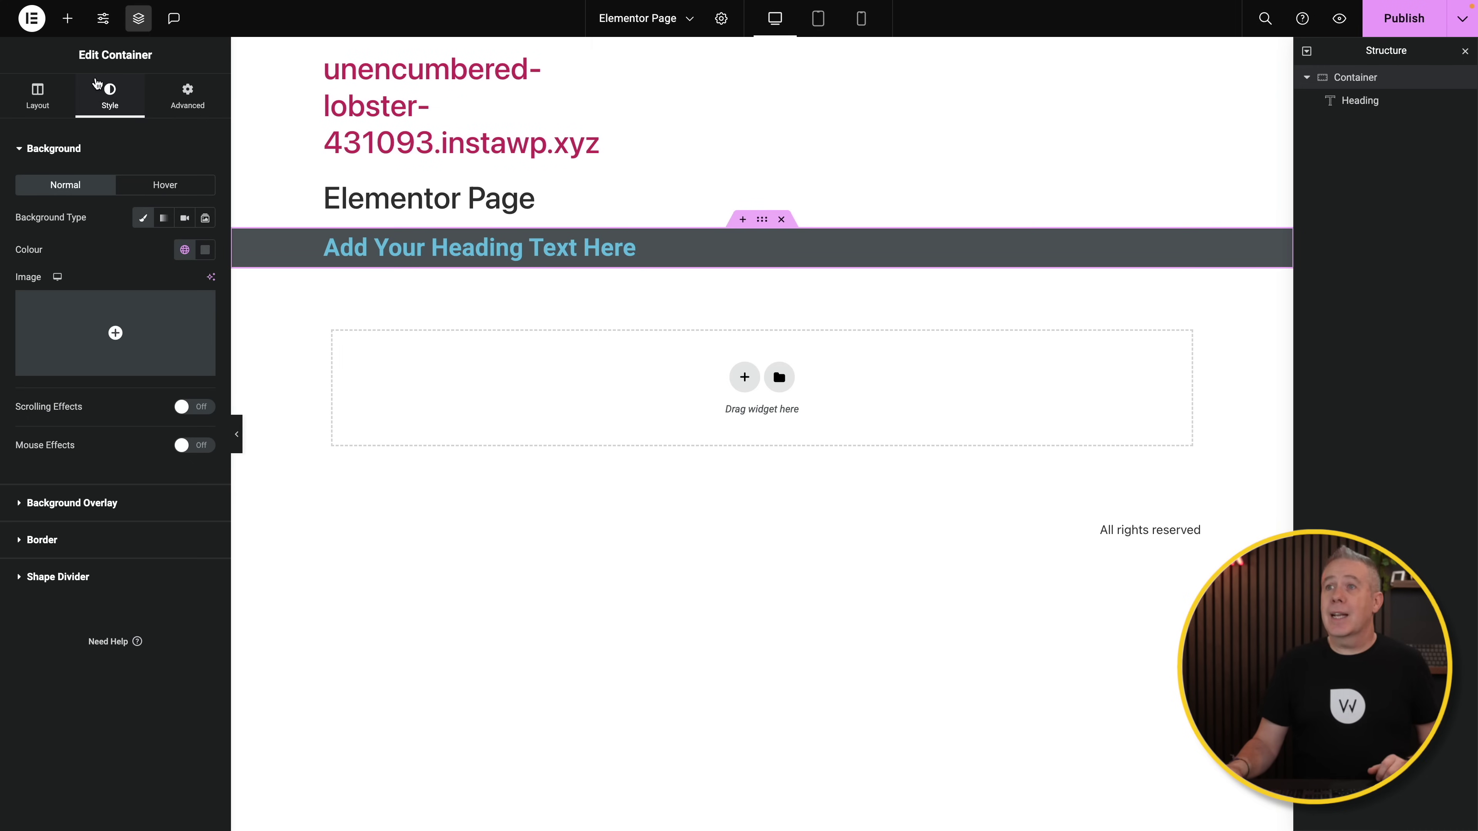
# Step: Examine the container's layout settings in Elementor and the content settings of the matching container in Bricks
pyautogui.click(67, 18)
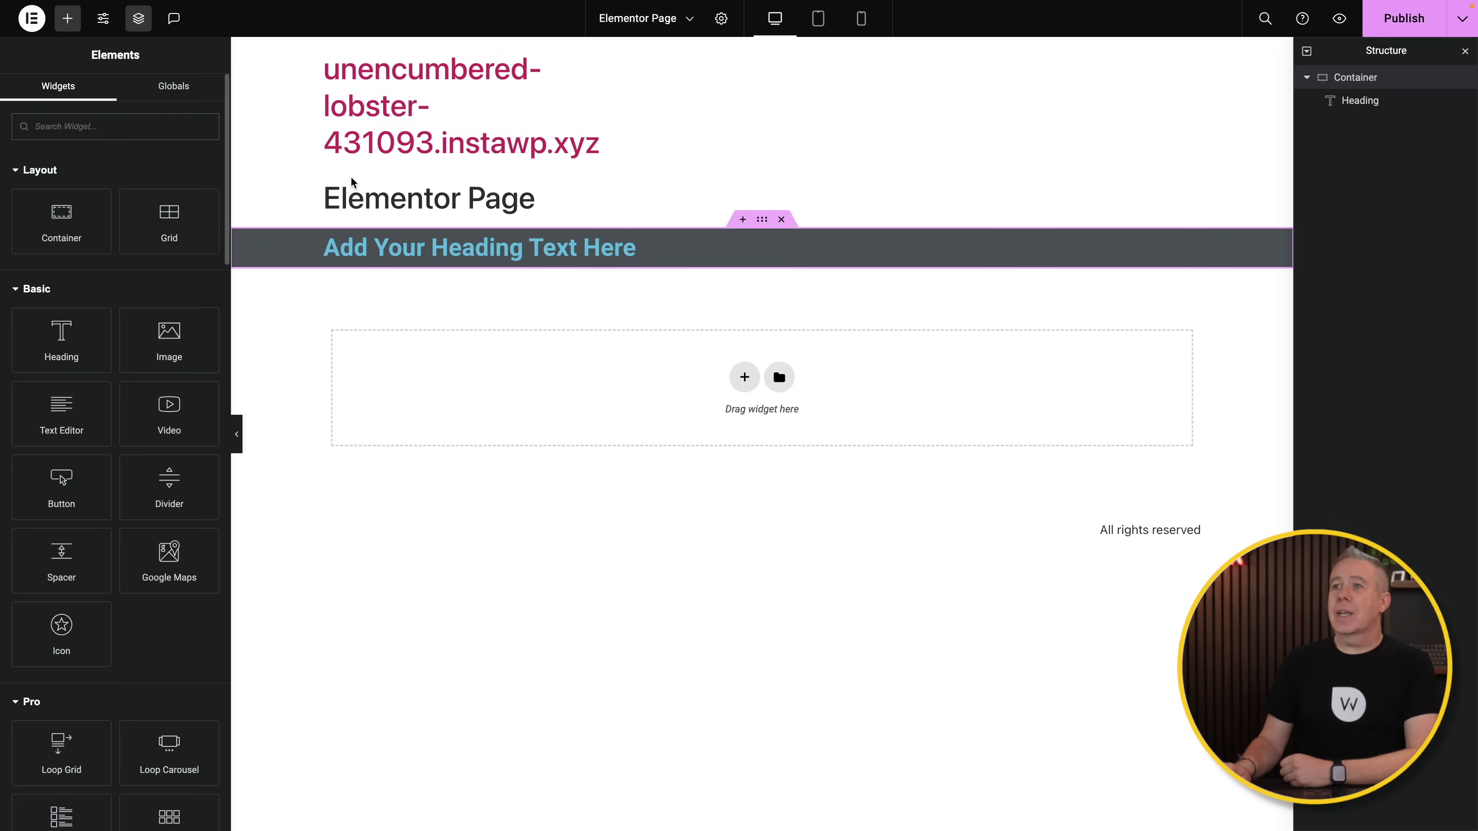
pyautogui.click(1354, 78)
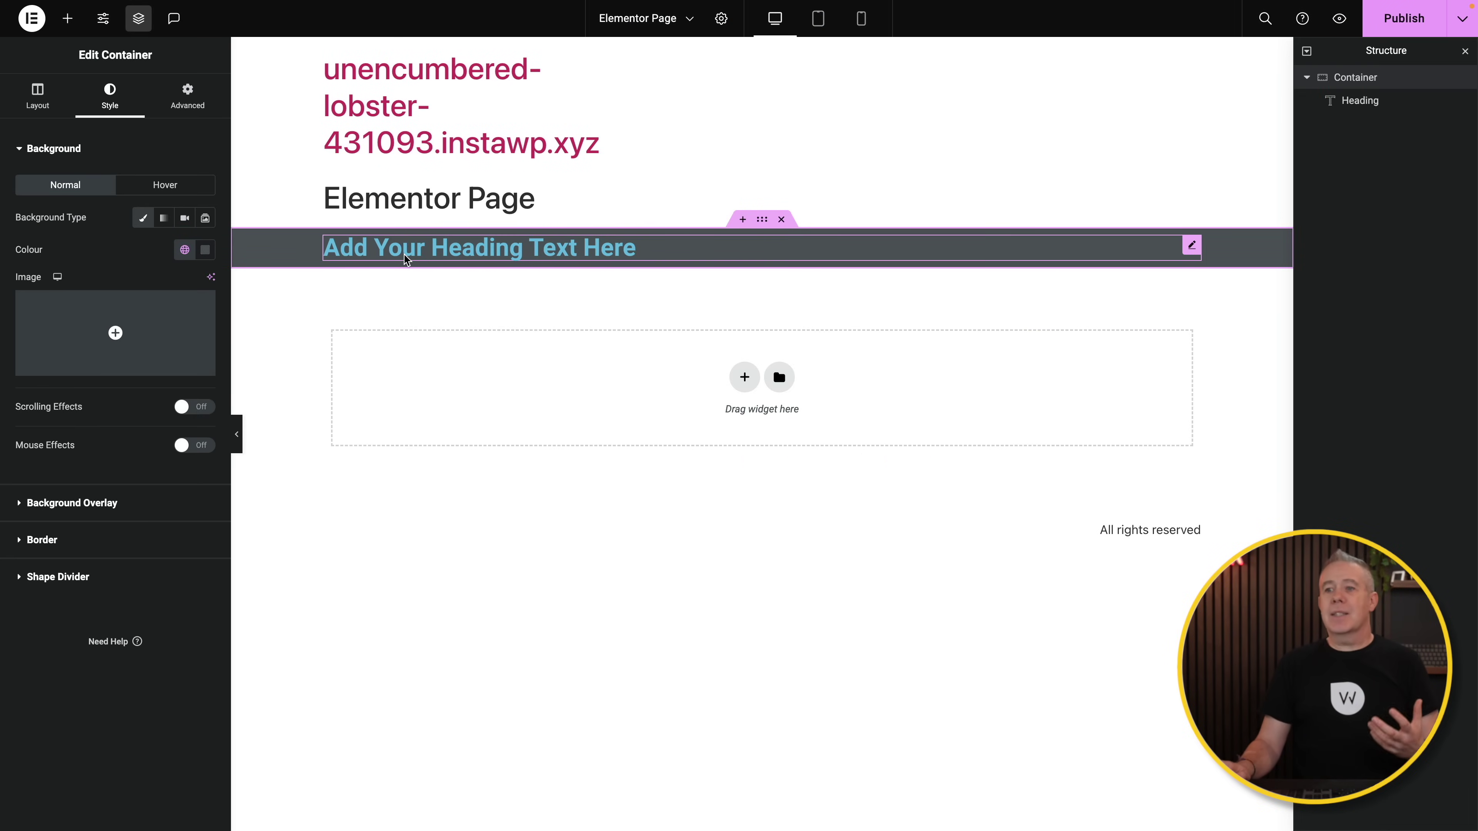
pyautogui.click(36, 93)
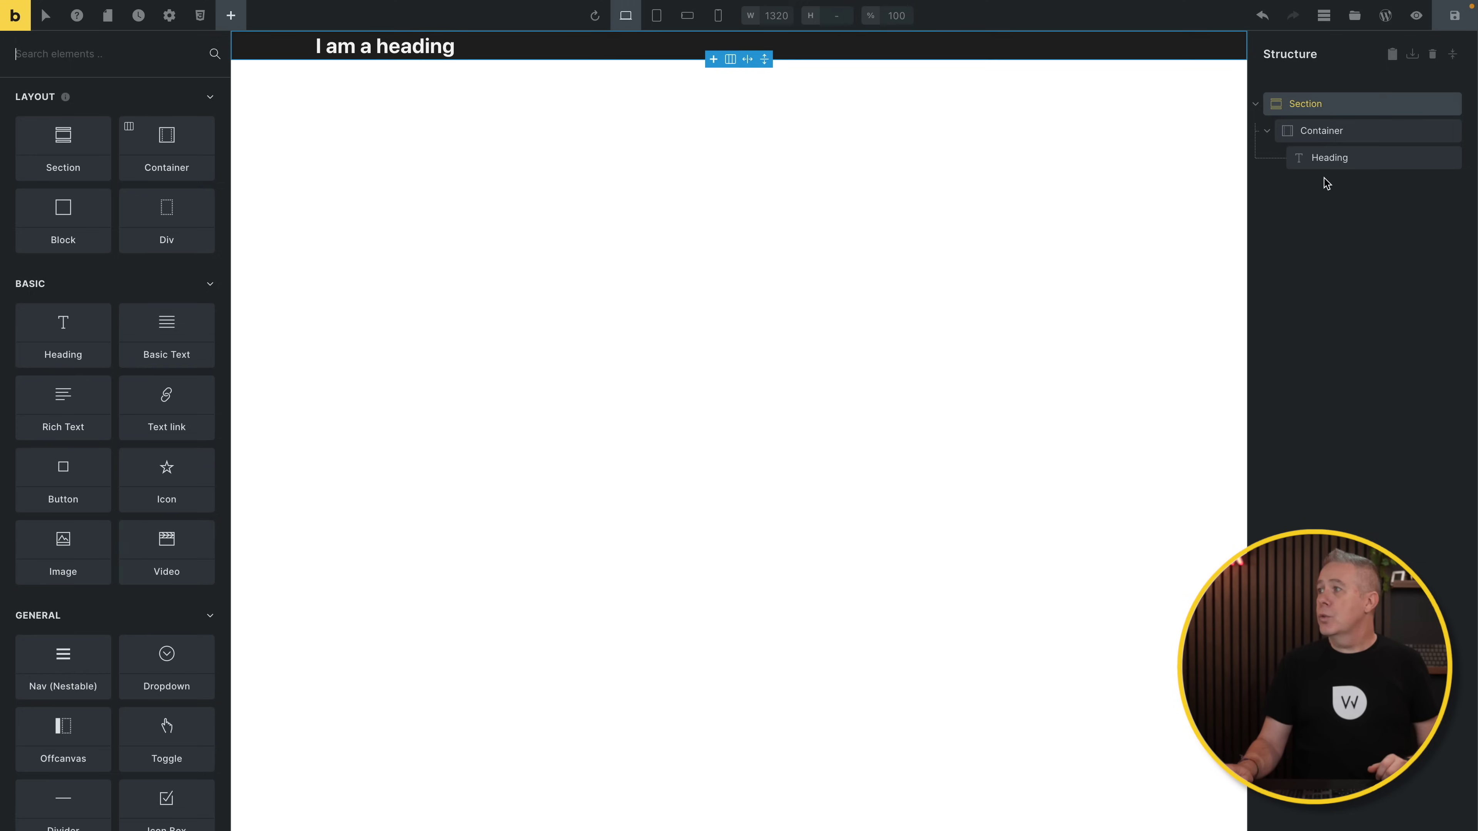
pyautogui.click(1320, 130)
pyautogui.click(65, 130)
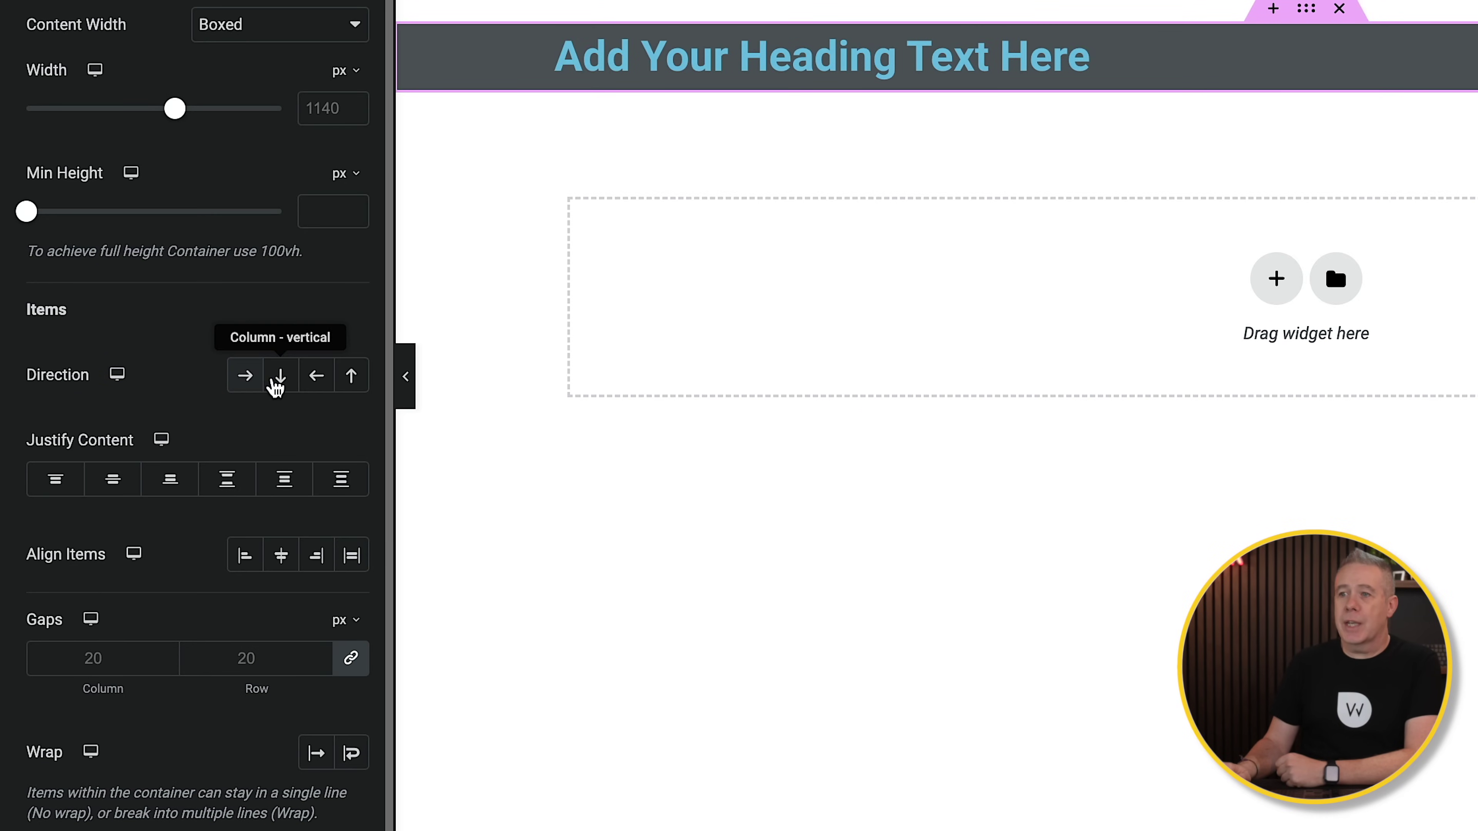
# Step: Try the row direction on the Elementor container and return it to the vertical column direction
pyautogui.click(248, 377)
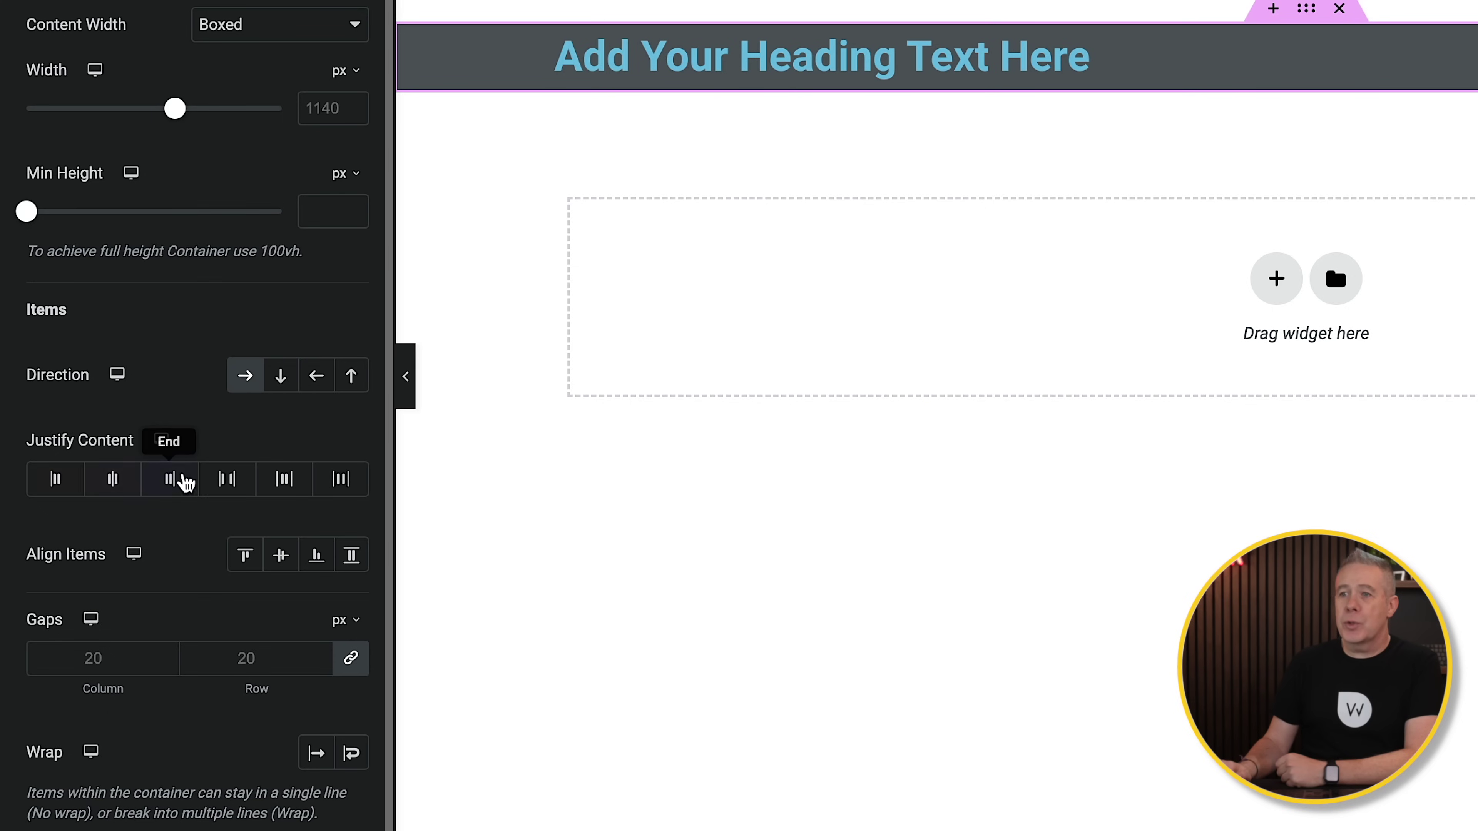
pyautogui.click(281, 377)
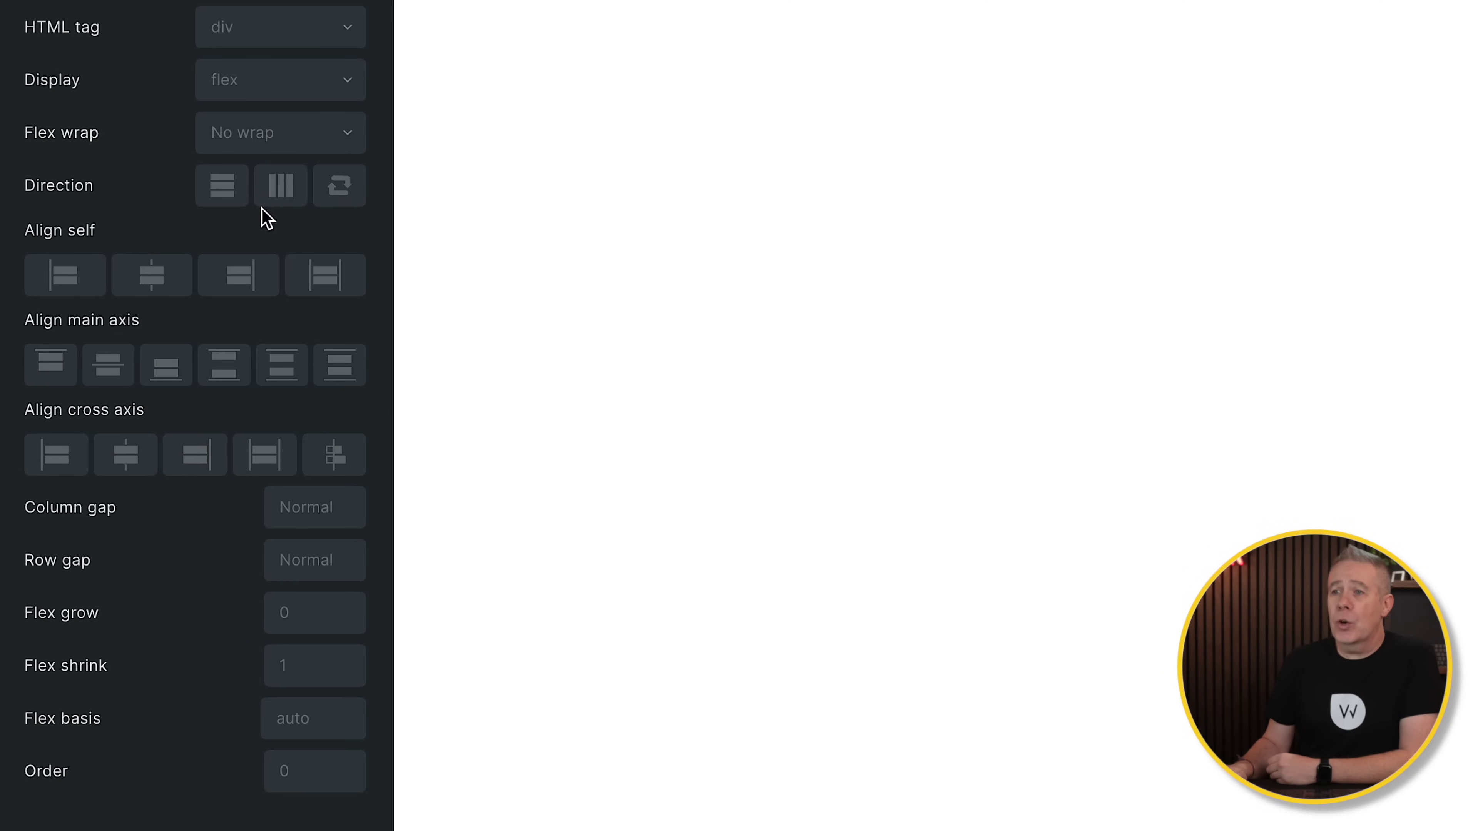
# Step: In Bricks, check the container's display options, try the grid display and clear it again
pyautogui.click(254, 81)
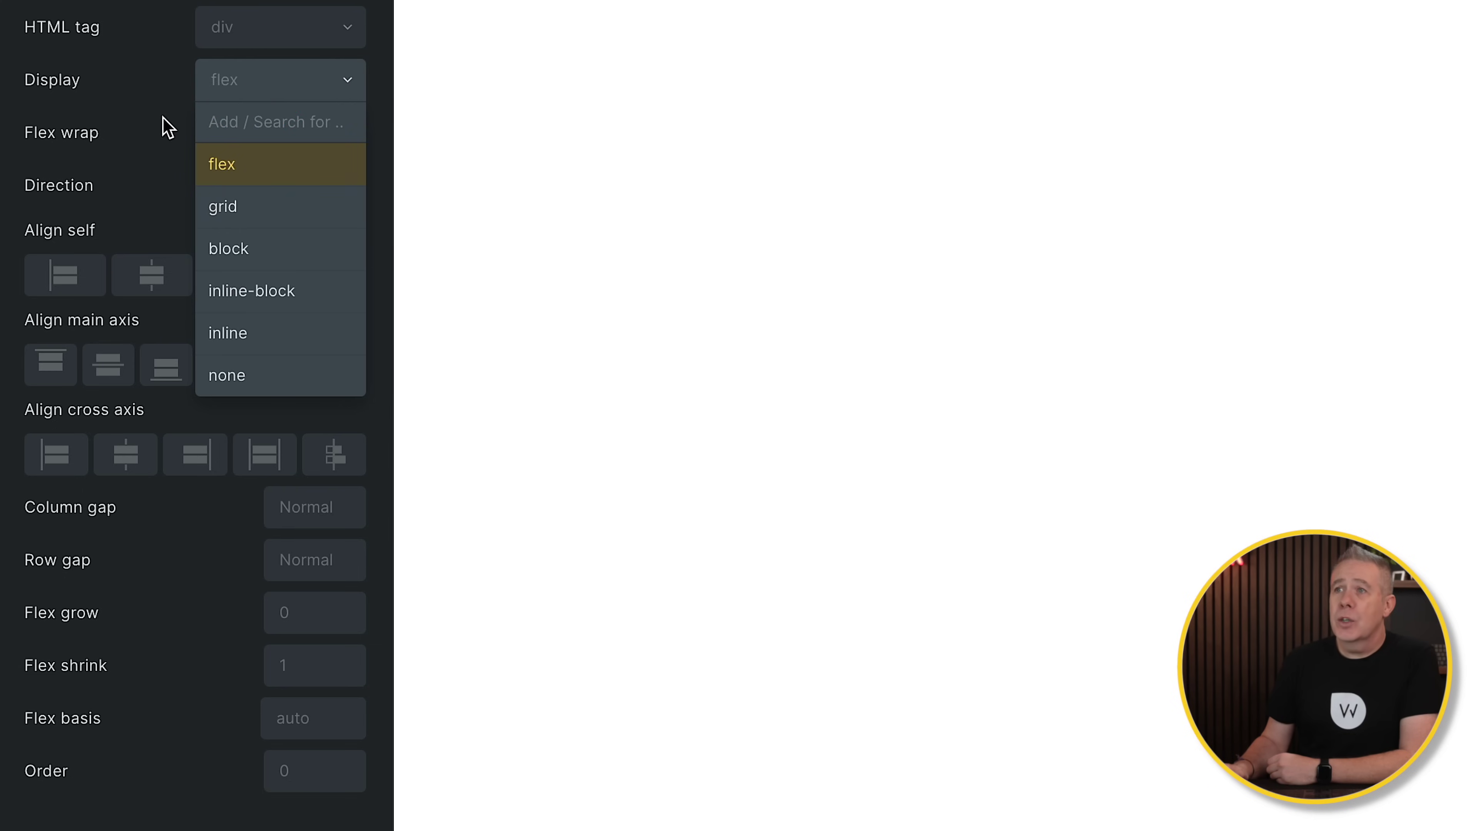
pyautogui.click(150, 119)
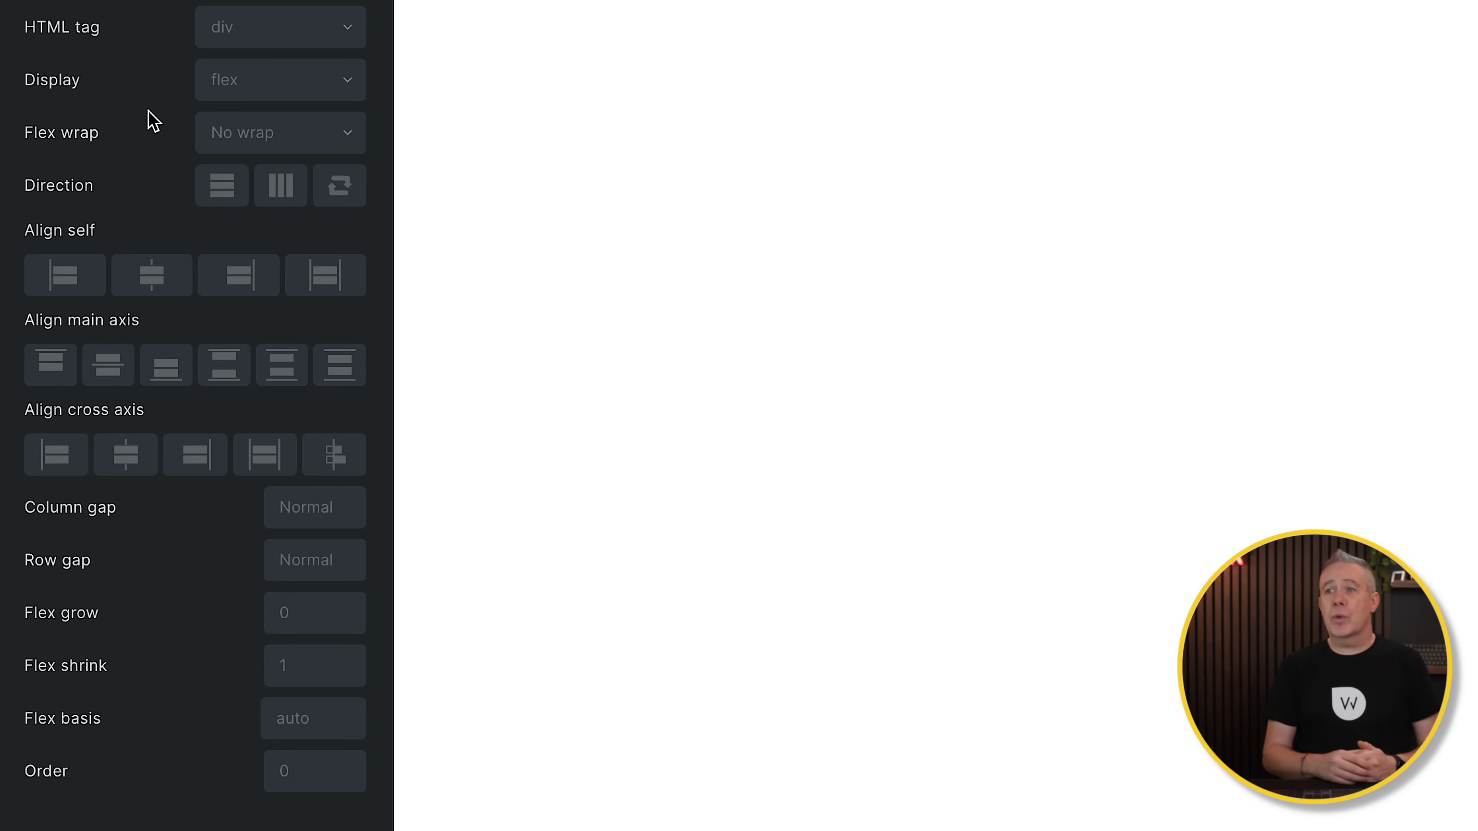
pyautogui.click(295, 83)
pyautogui.click(247, 212)
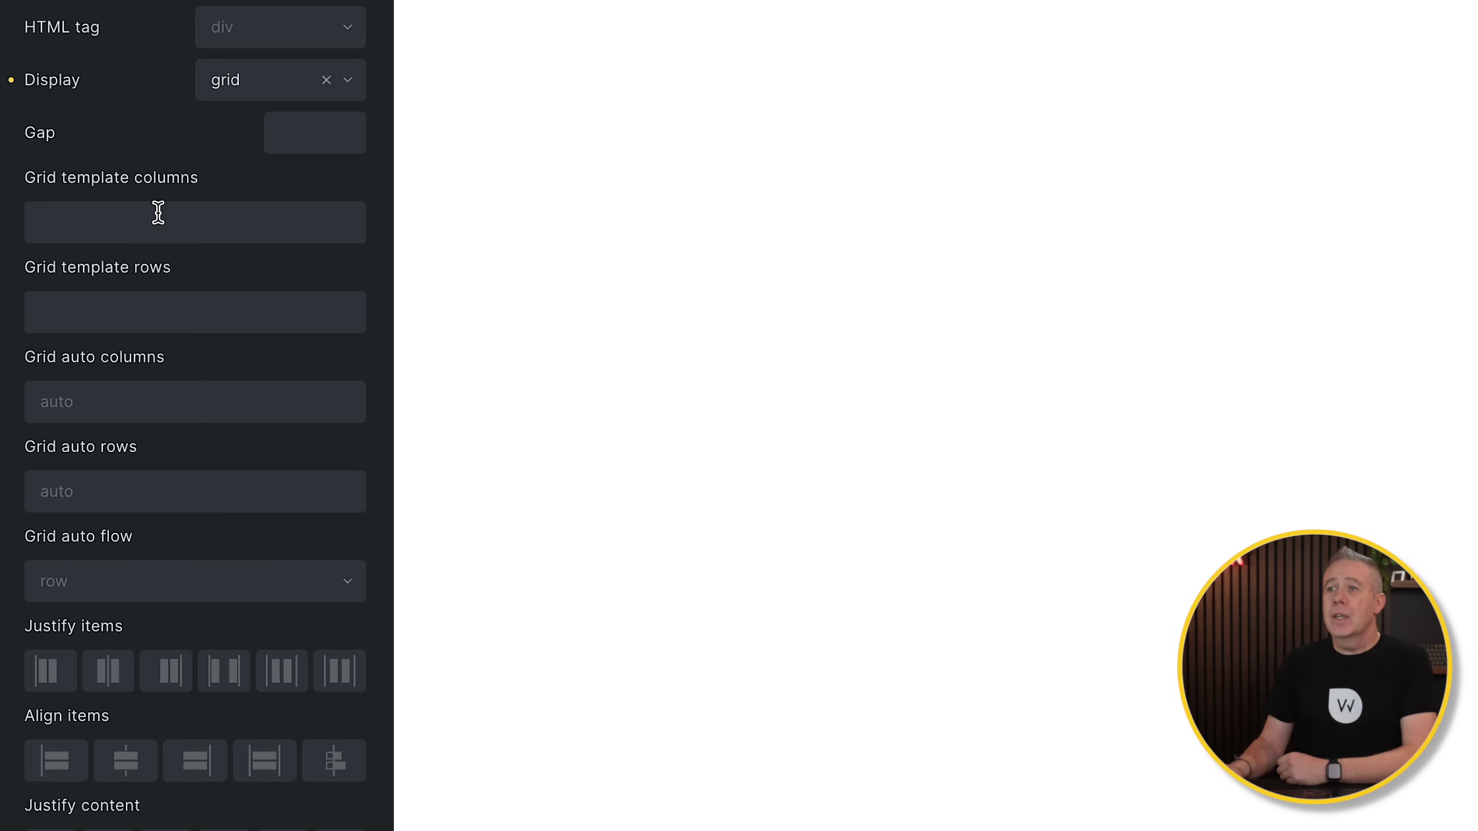
pyautogui.click(326, 80)
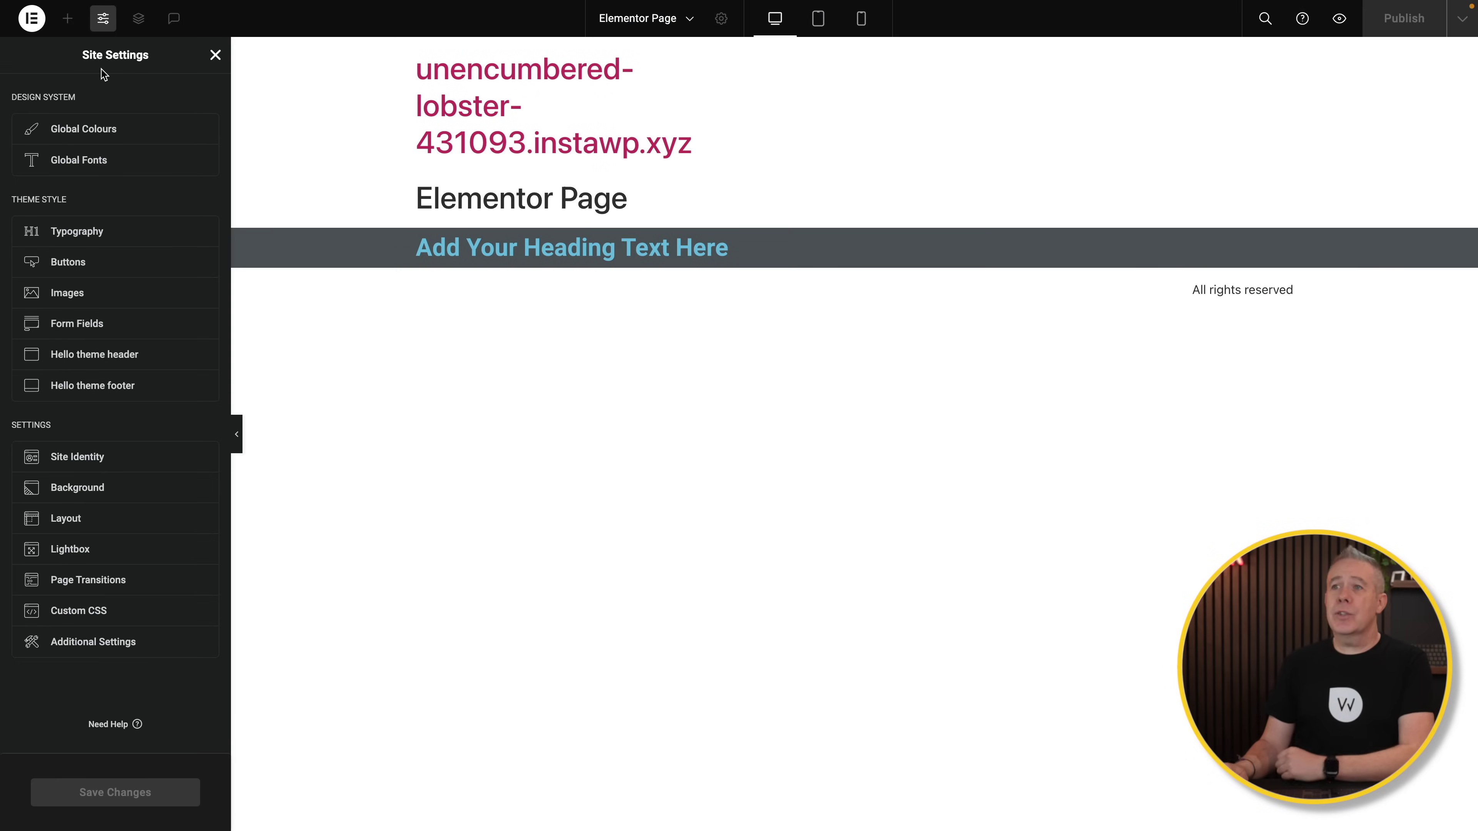
# Step: In Elementor's Site Settings, review the Global Colours without saving, and review the Global Fonts, saving on exit
pyautogui.click(94, 138)
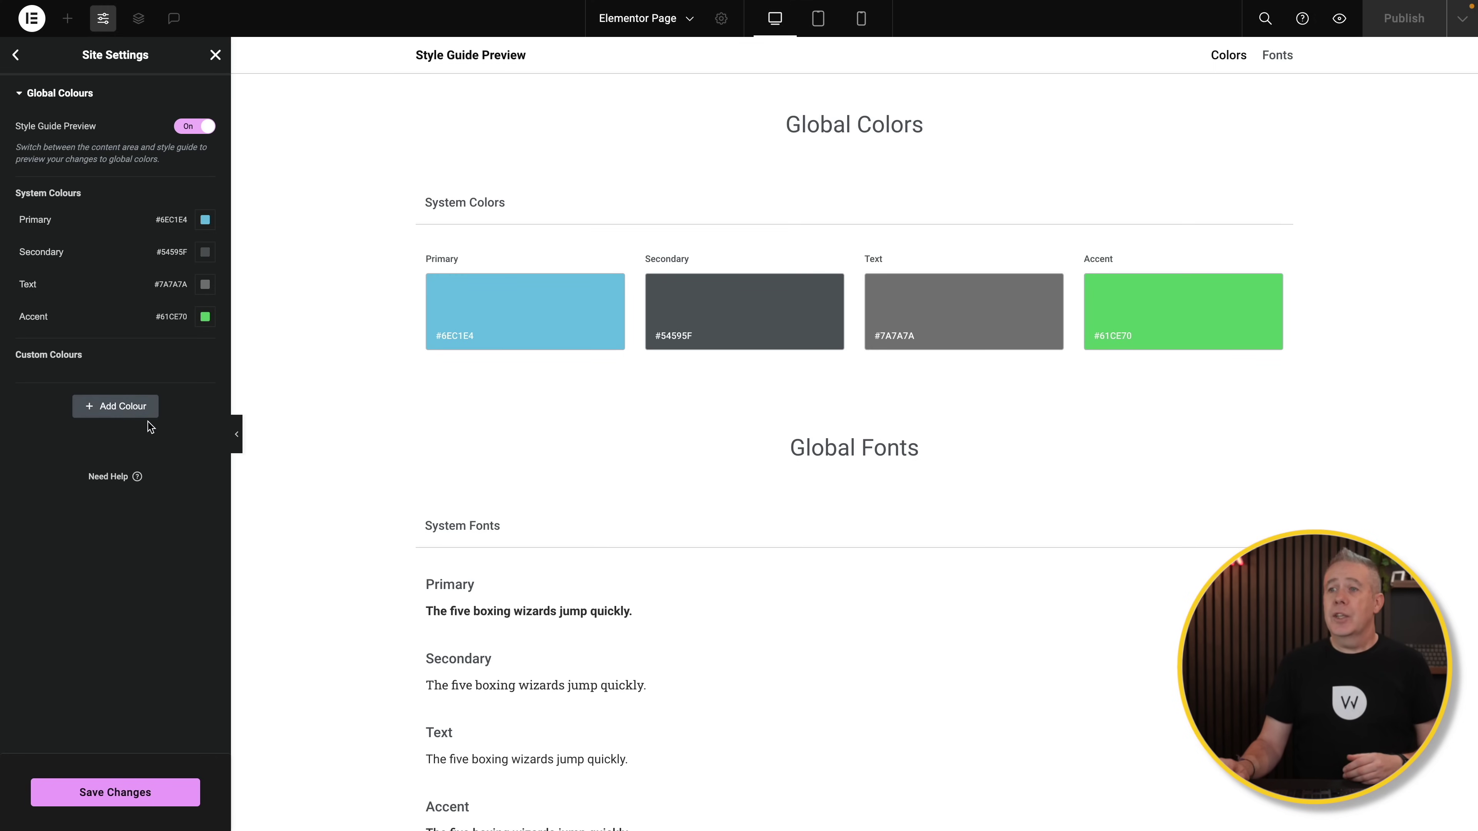
pyautogui.click(16, 56)
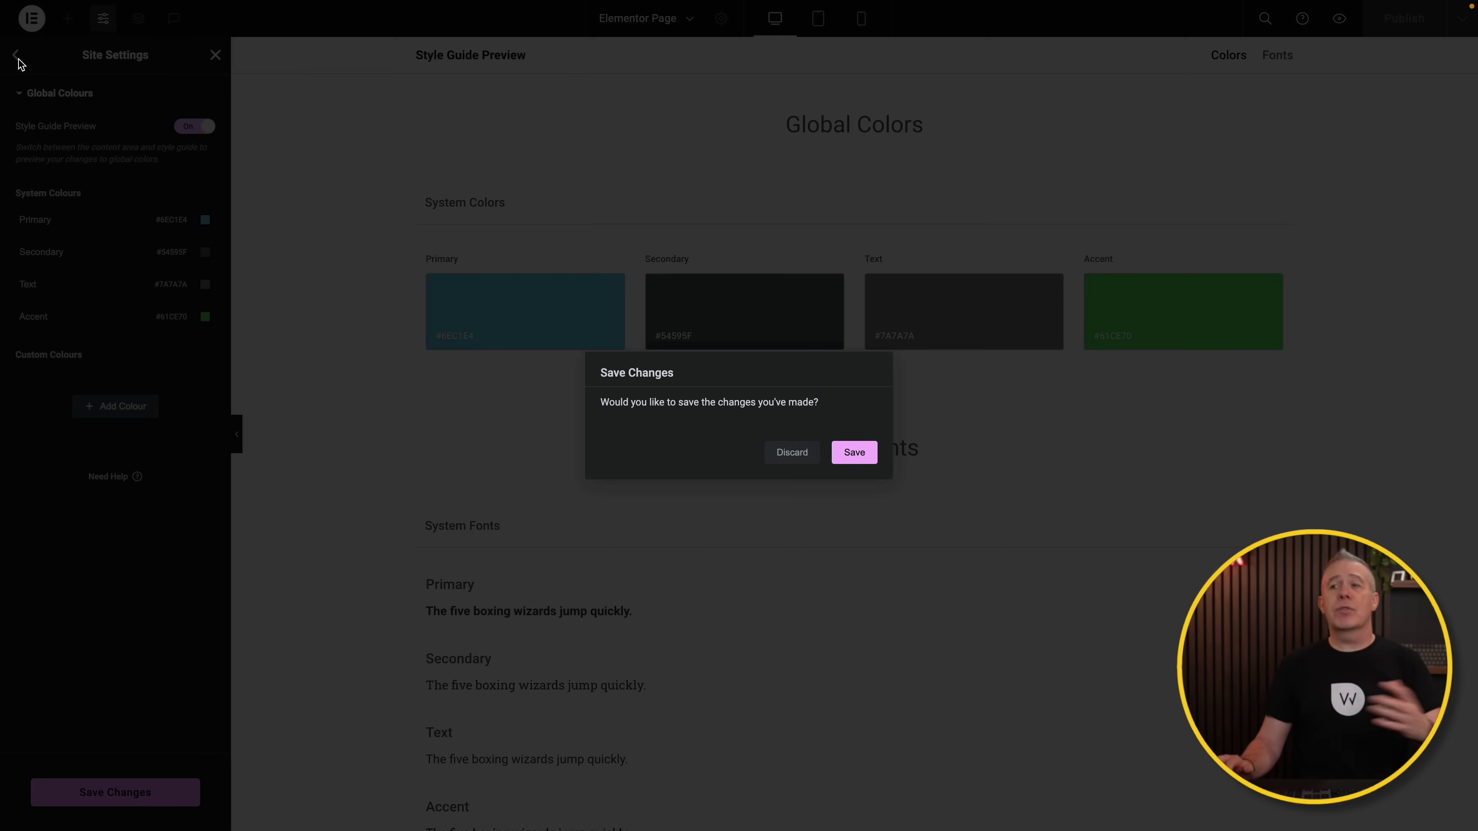
pyautogui.click(809, 450)
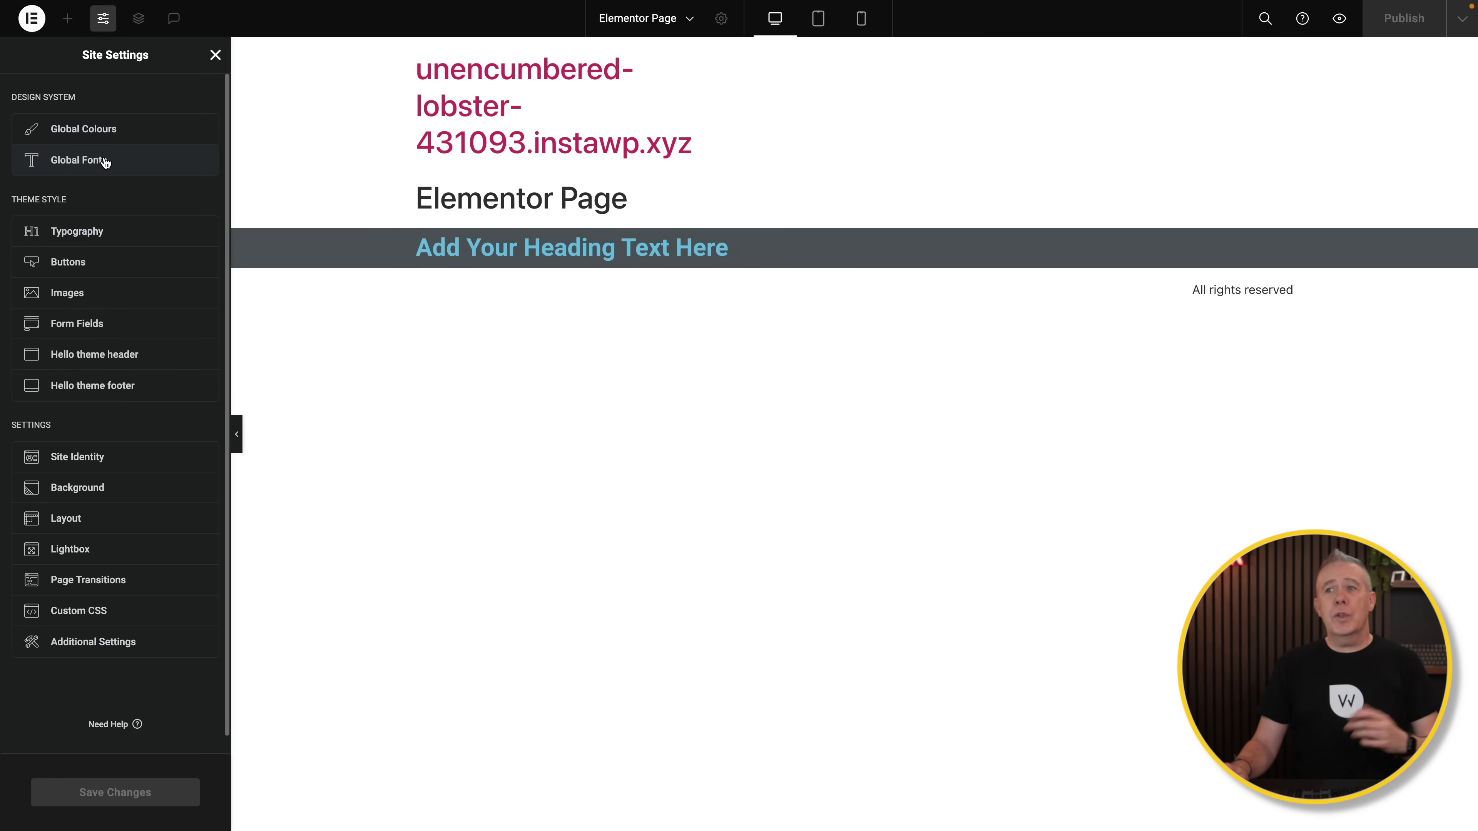
pyautogui.click(104, 162)
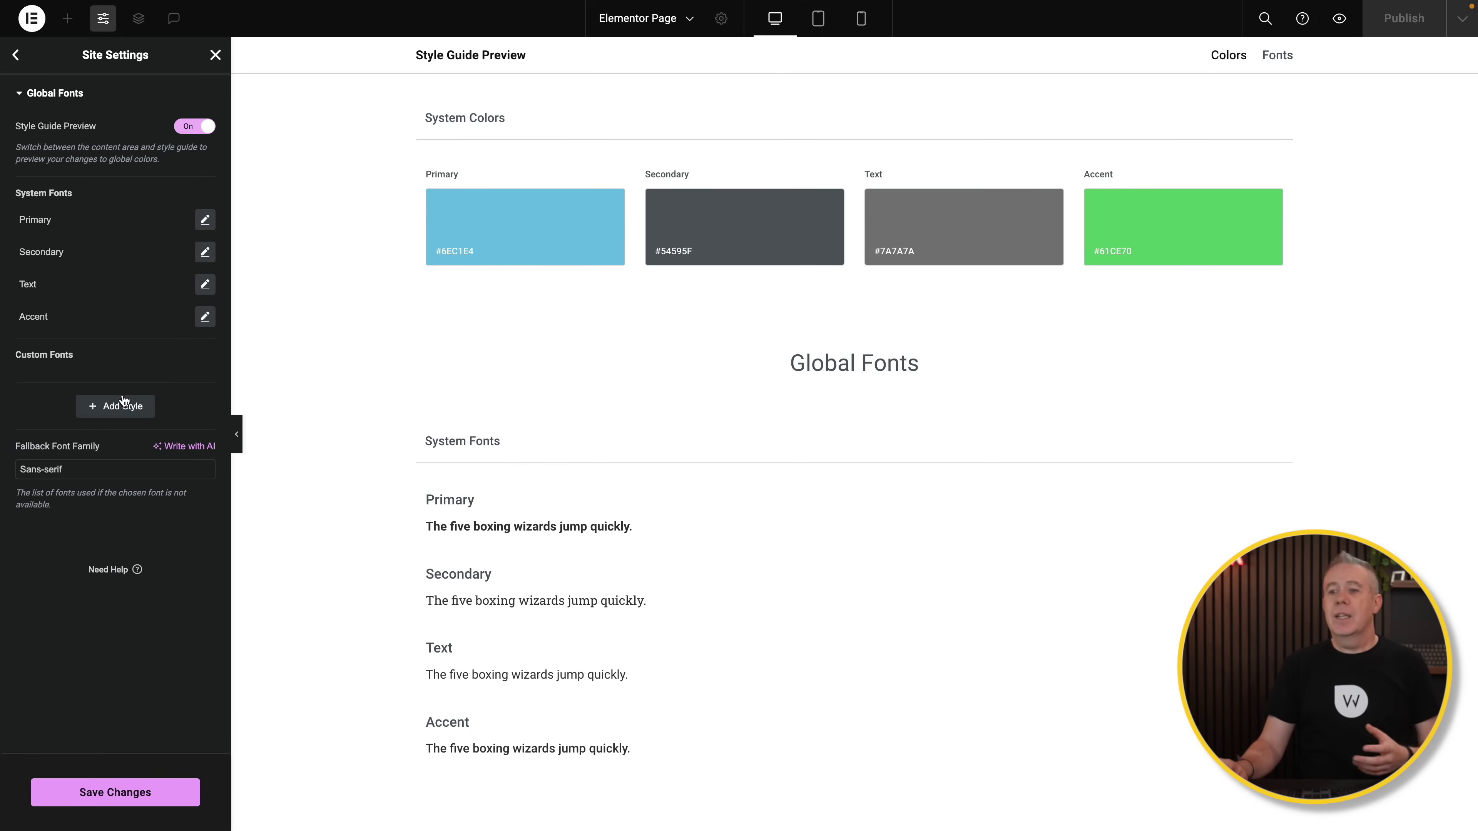
pyautogui.click(15, 57)
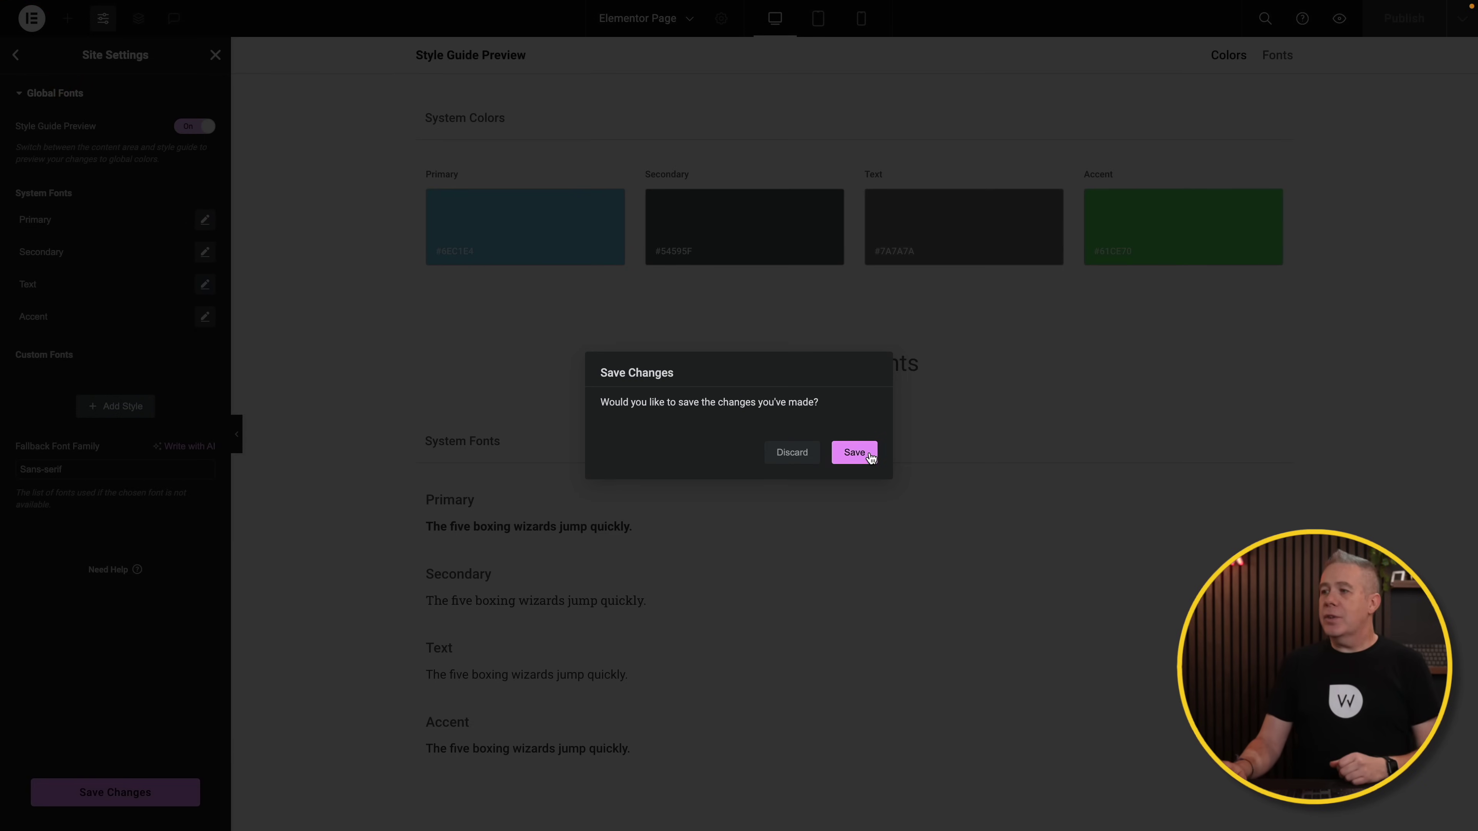
pyautogui.click(851, 453)
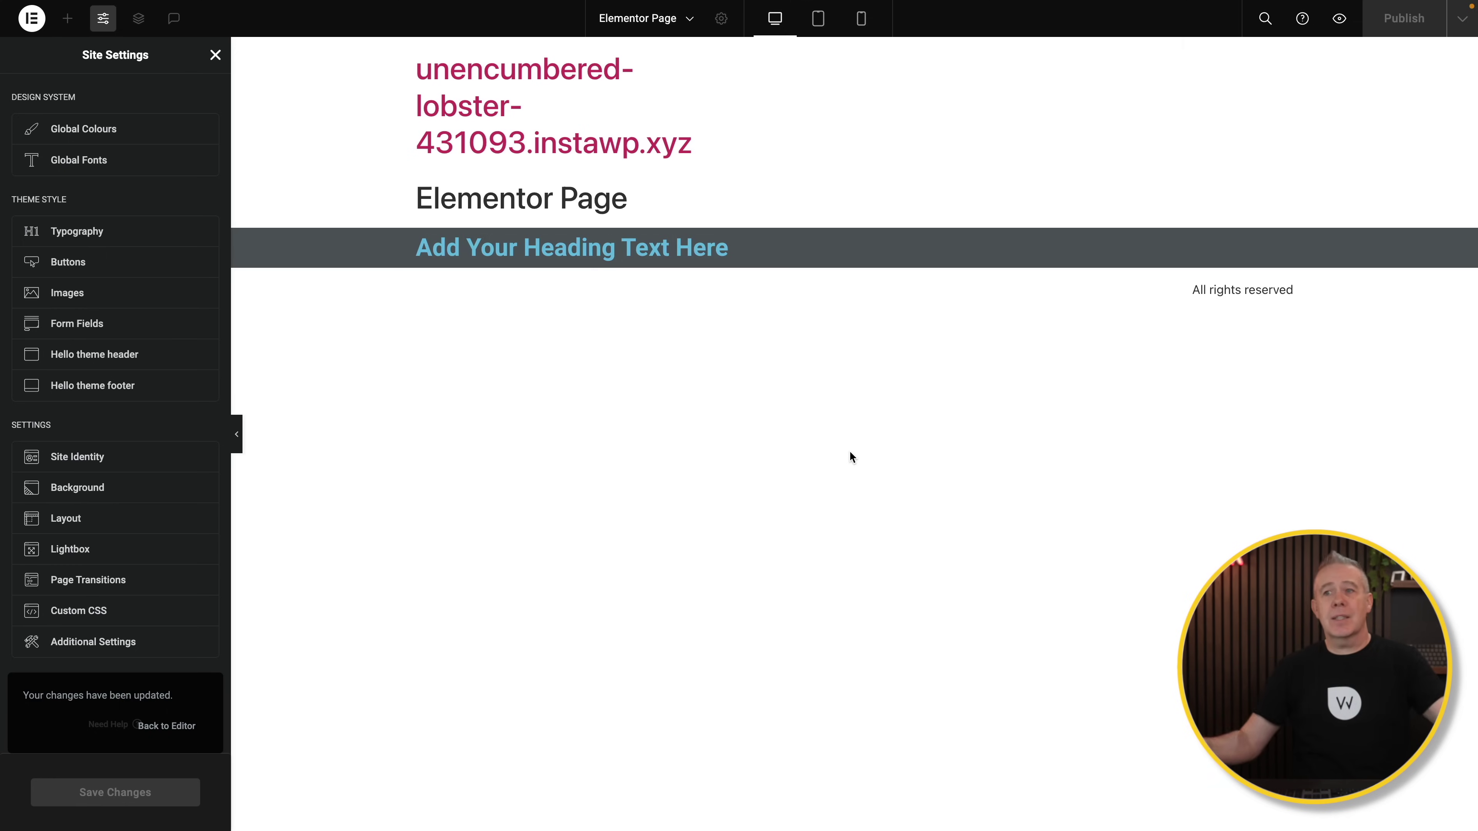
# Step: Examine the theme style Typography settings, including the global colour and font choices for body text
pyautogui.click(119, 230)
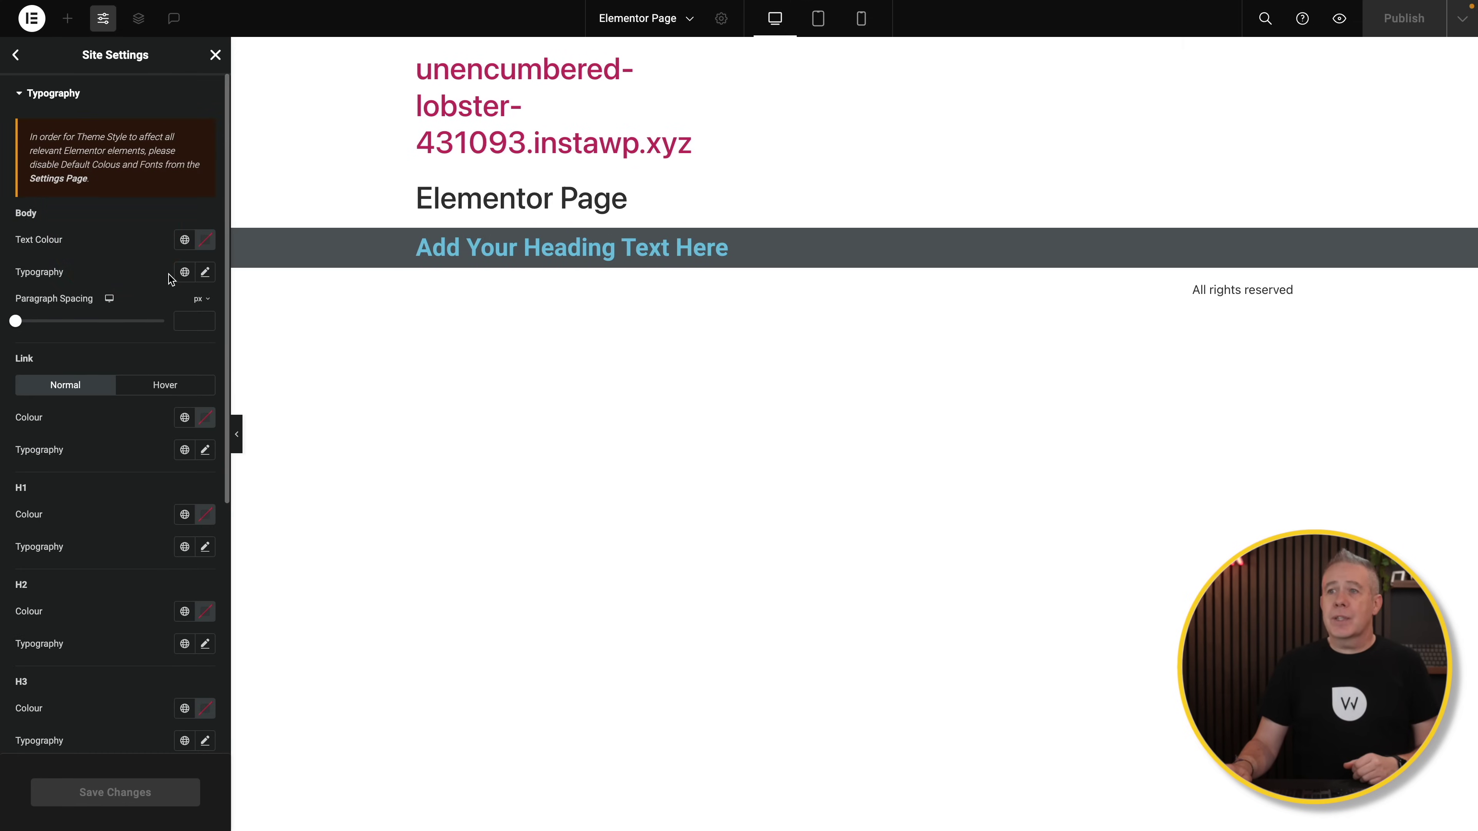
pyautogui.click(185, 241)
pyautogui.click(132, 239)
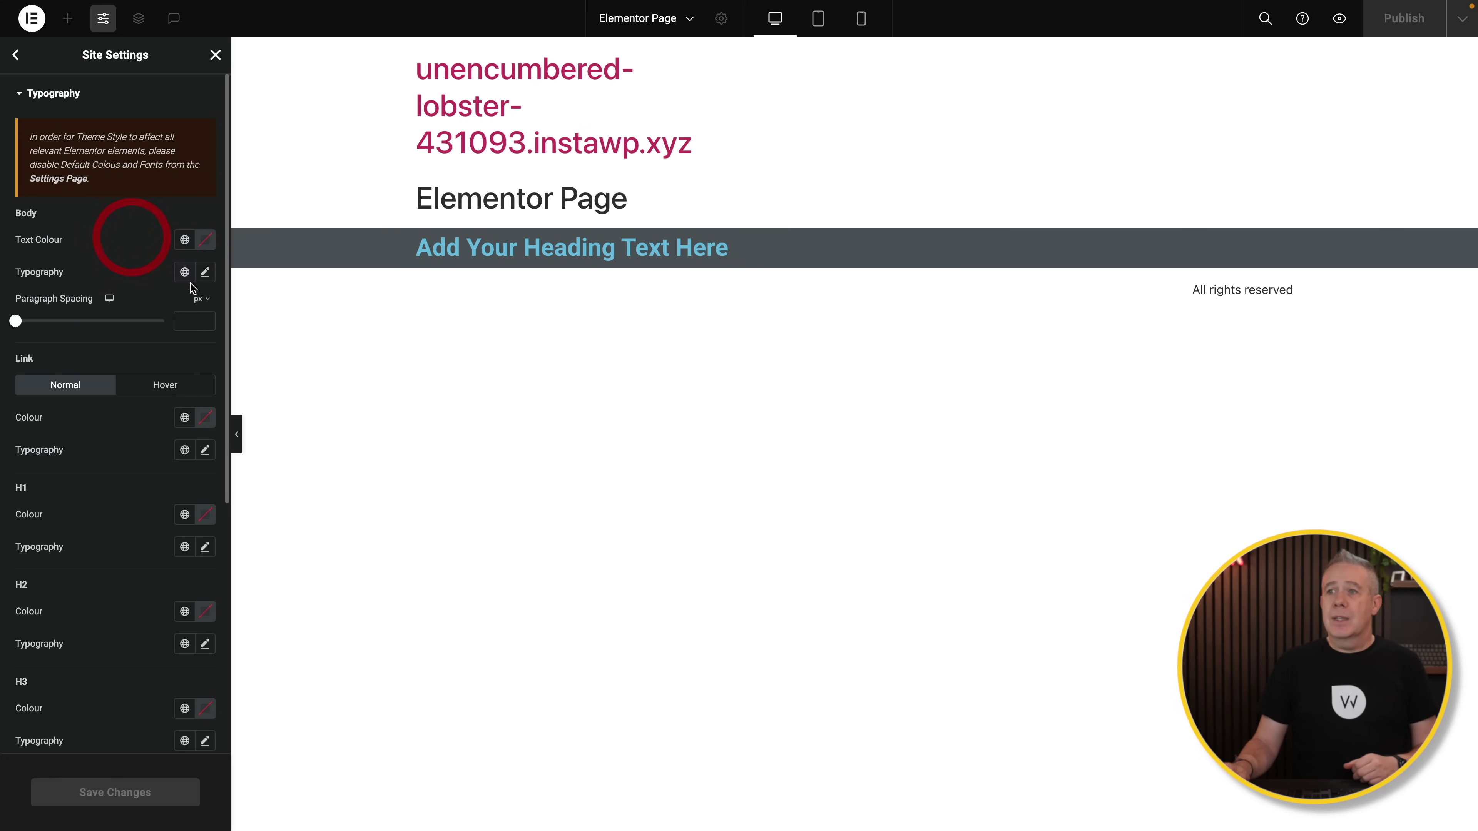
pyautogui.click(184, 272)
pyautogui.click(132, 255)
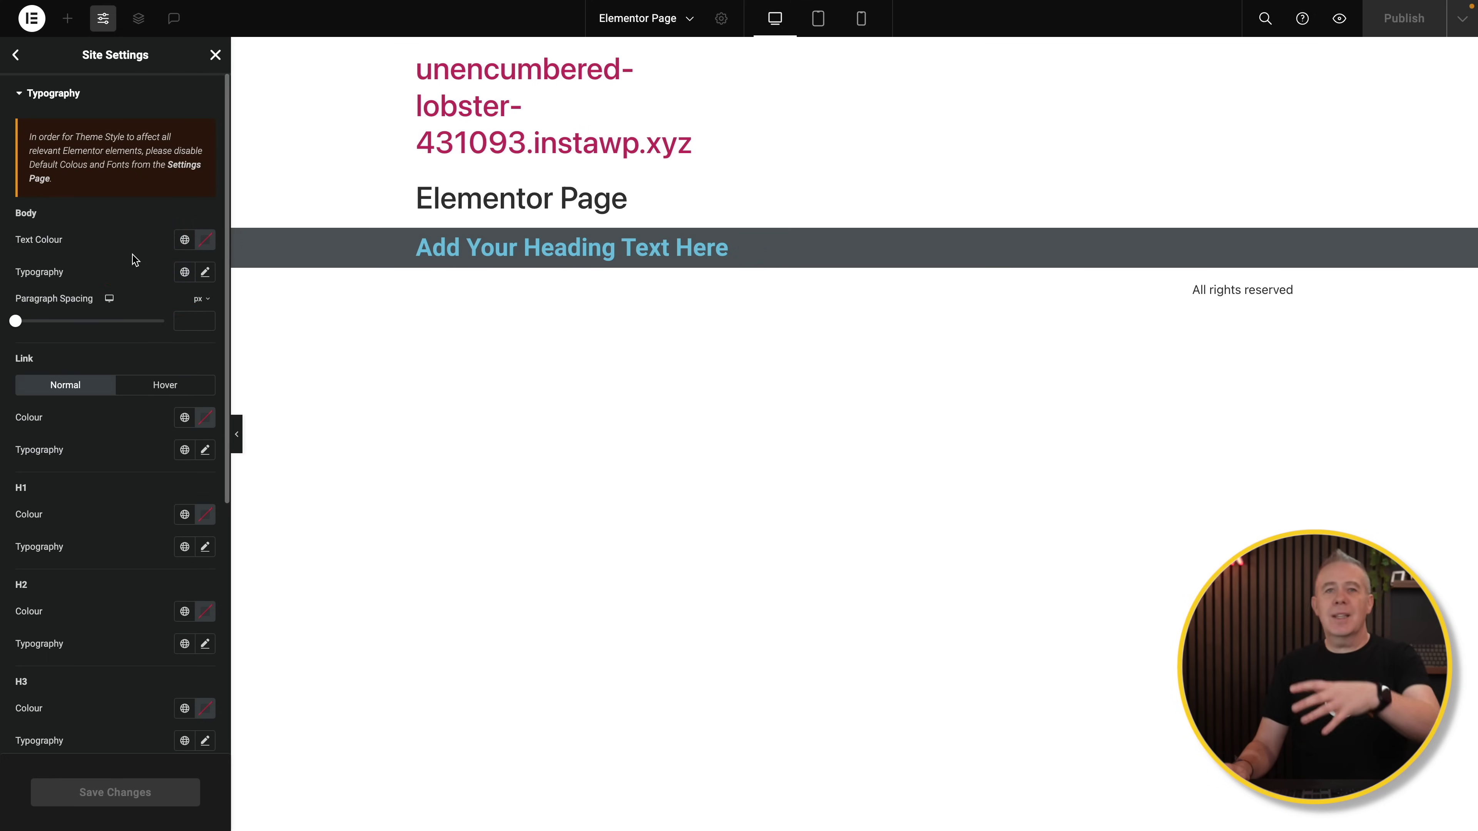
pyautogui.click(12, 92)
pyautogui.click(16, 56)
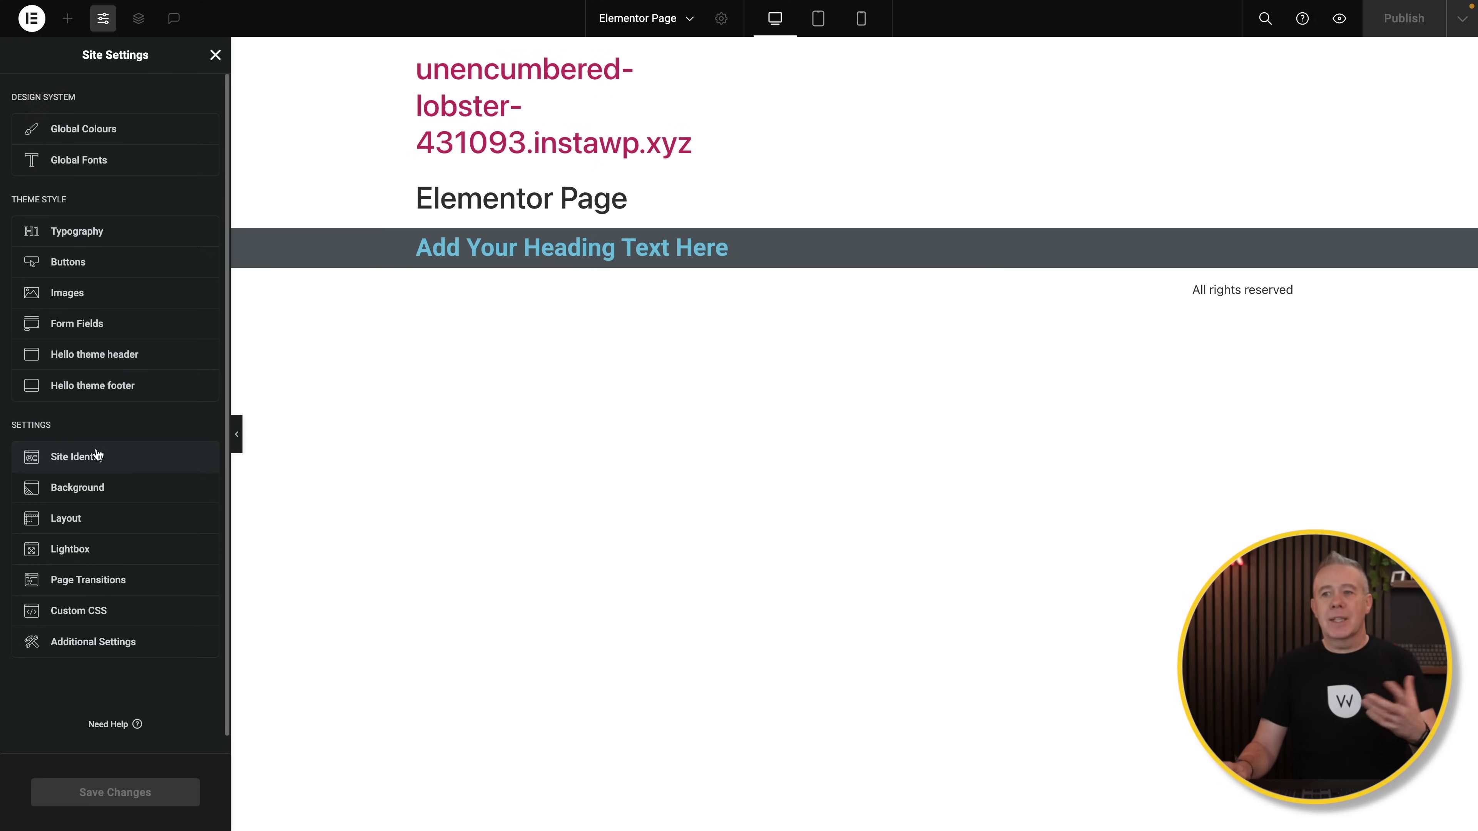
# Step: Examine the site's Layout settings and Breakpoints, and open the Custom CSS settings
pyautogui.click(92, 516)
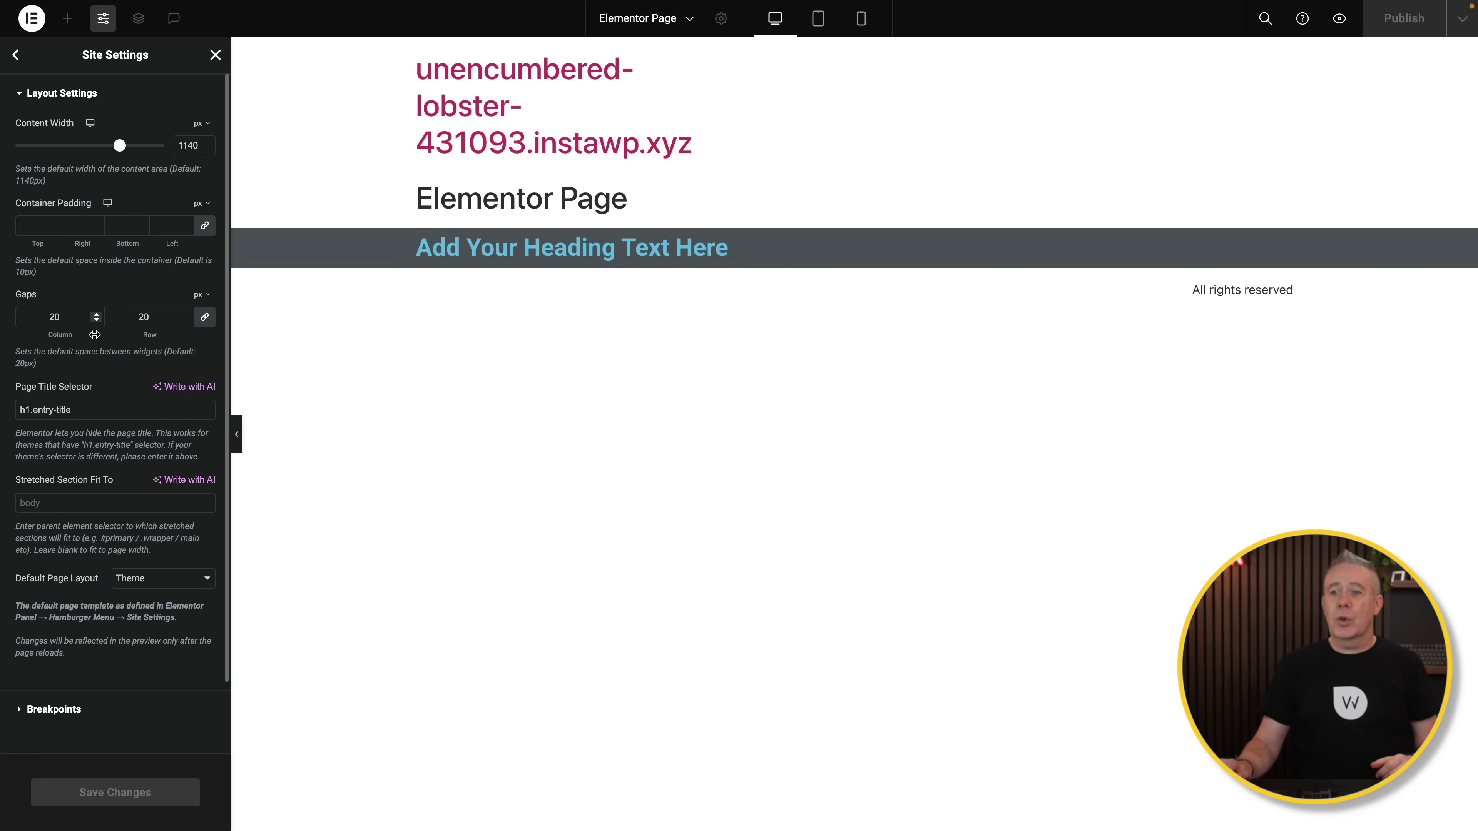
pyautogui.click(58, 707)
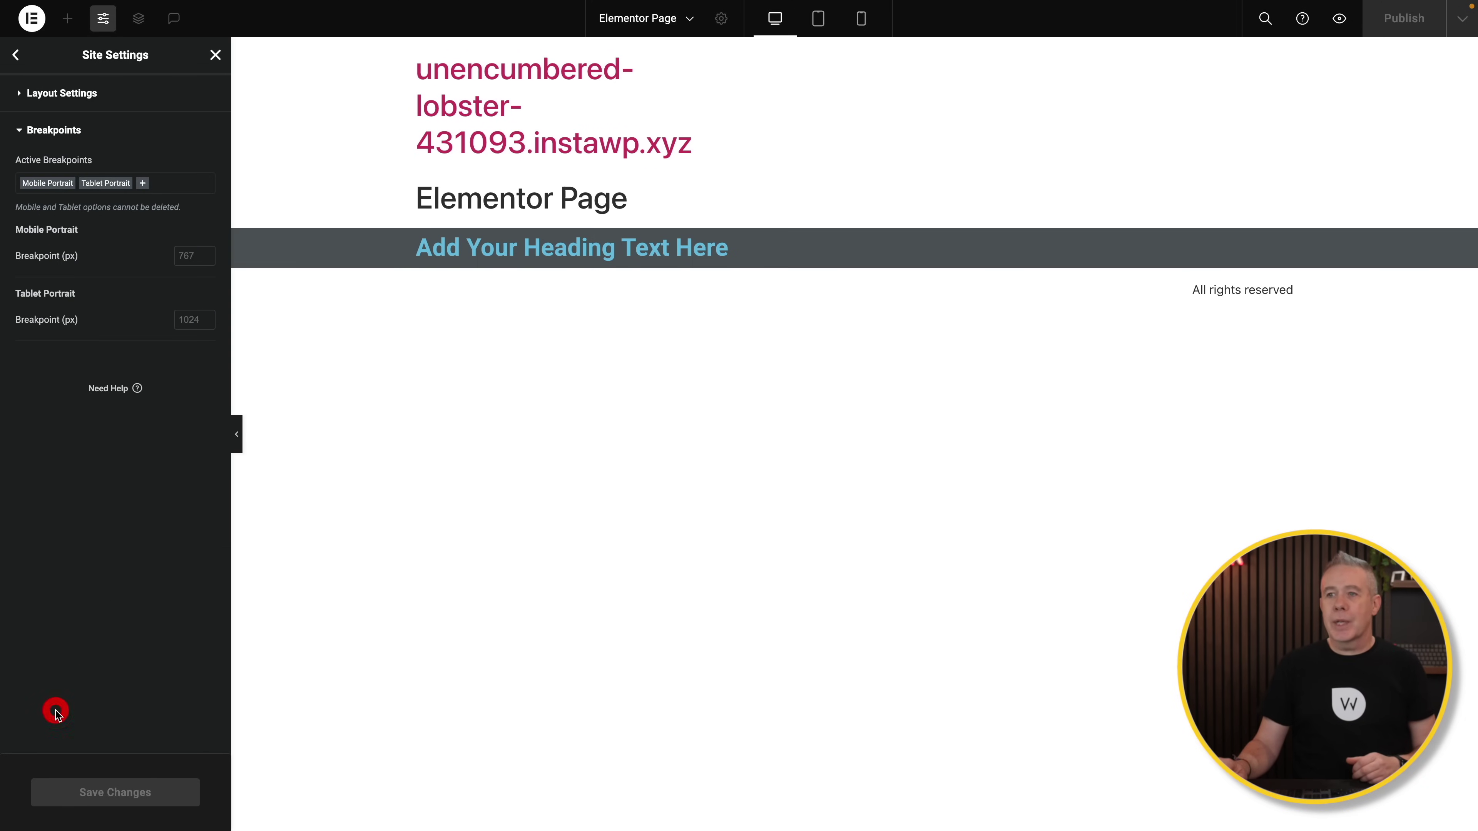
pyautogui.click(16, 55)
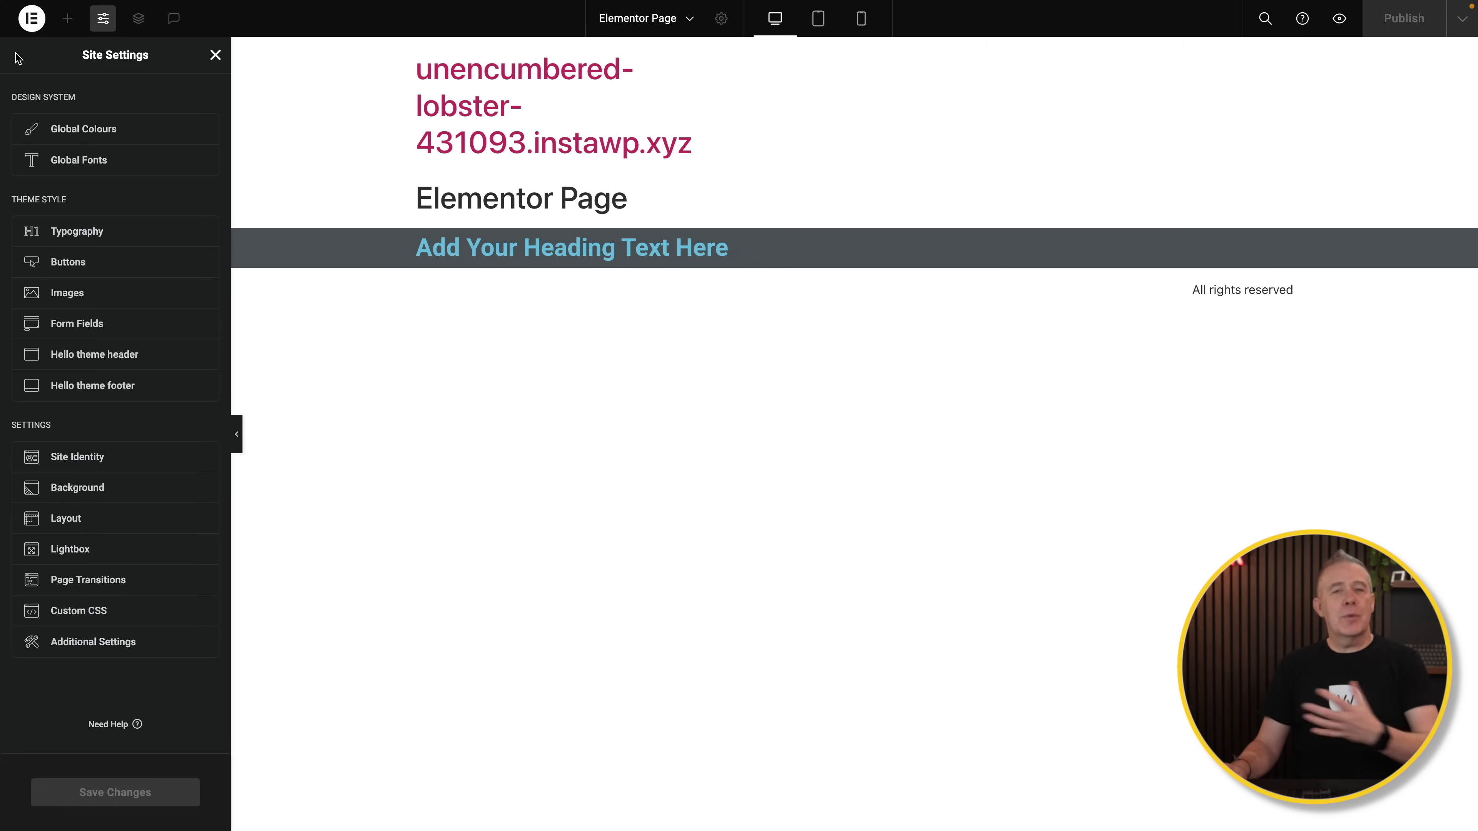
pyautogui.click(75, 612)
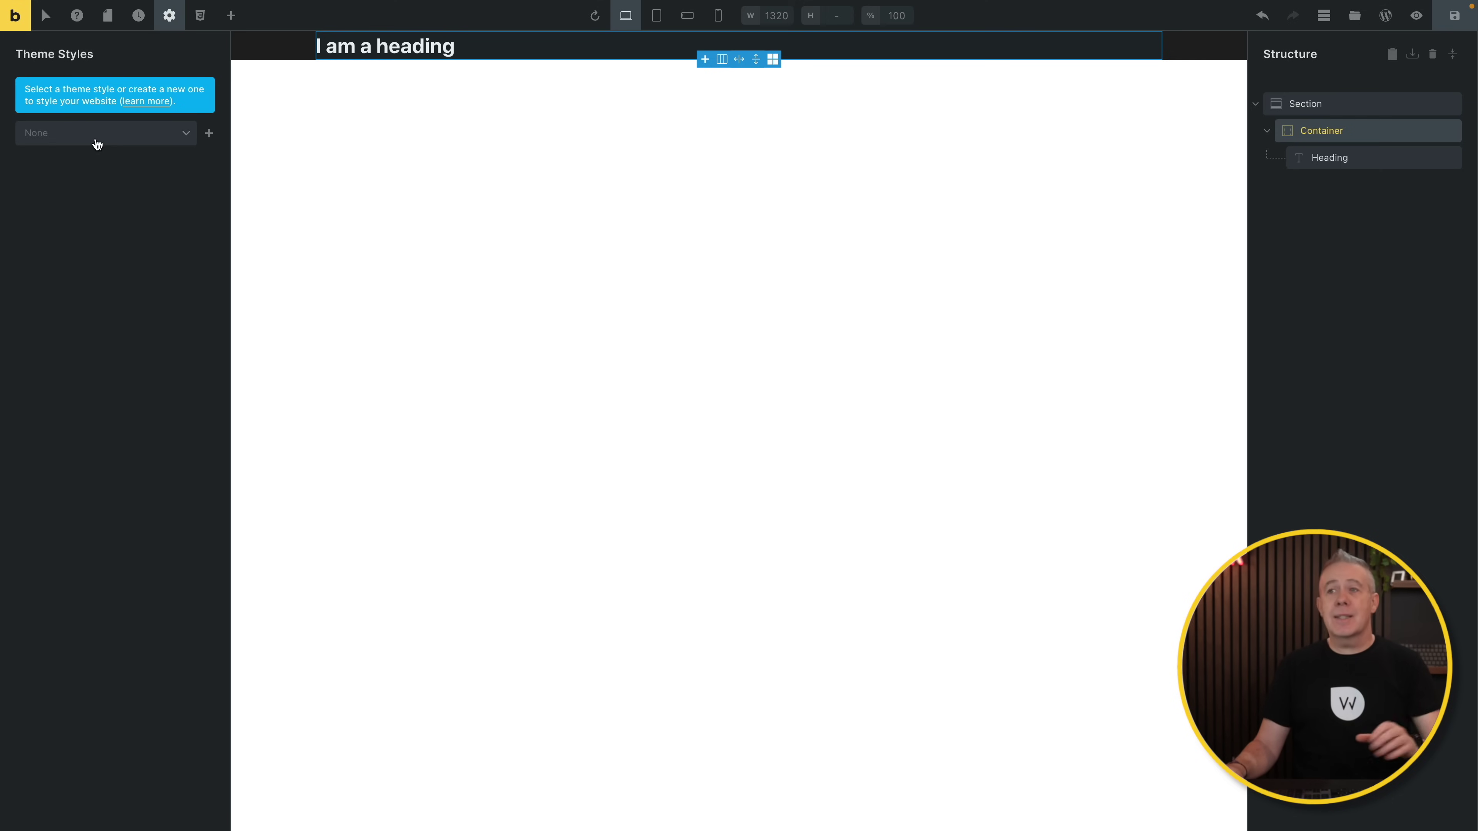
# Step: In Bricks, create a new theme style named WPTuts
pyautogui.click(209, 133)
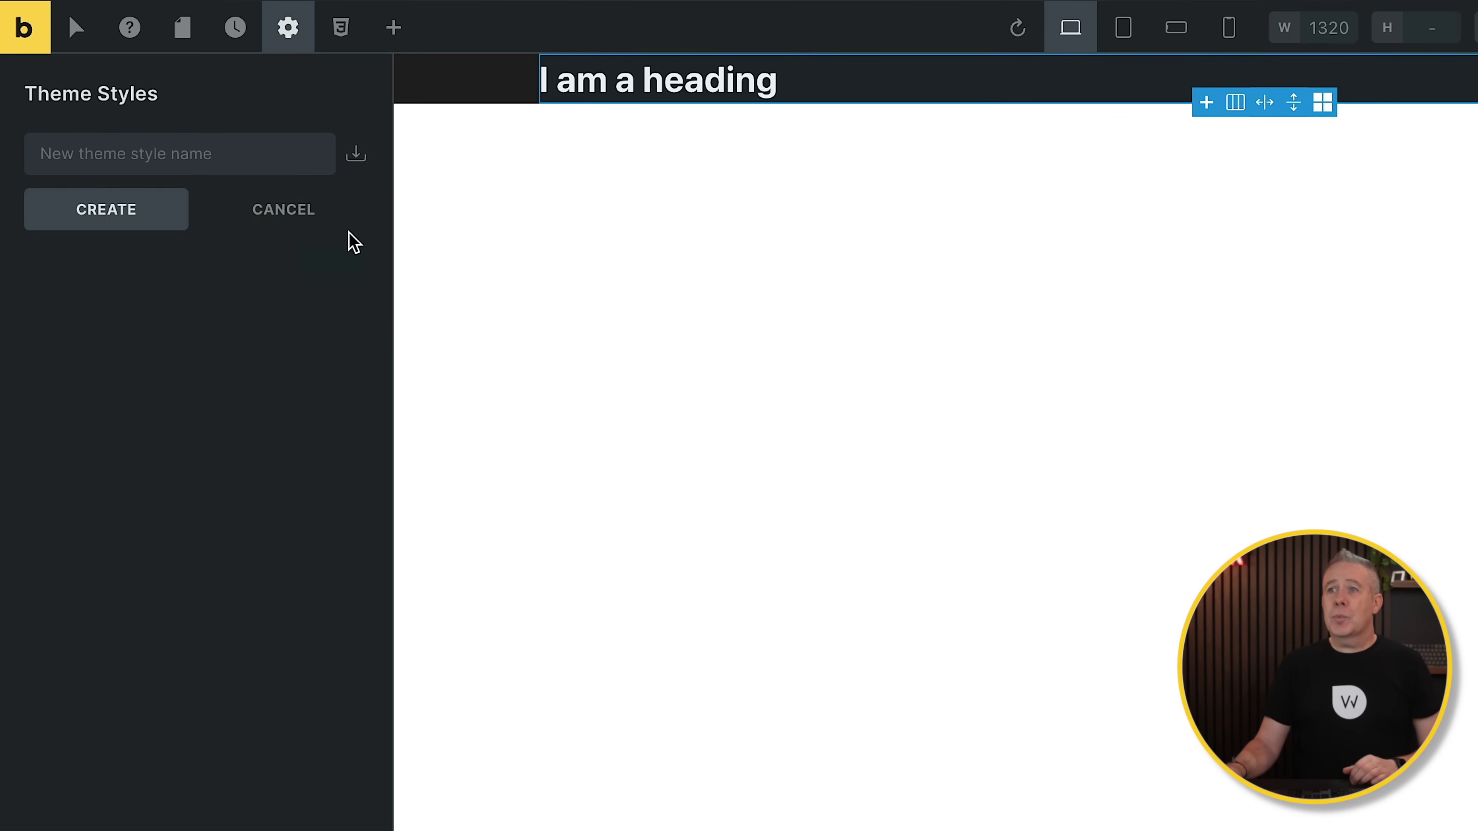
pyautogui.click(348, 233)
pyautogui.click(132, 154)
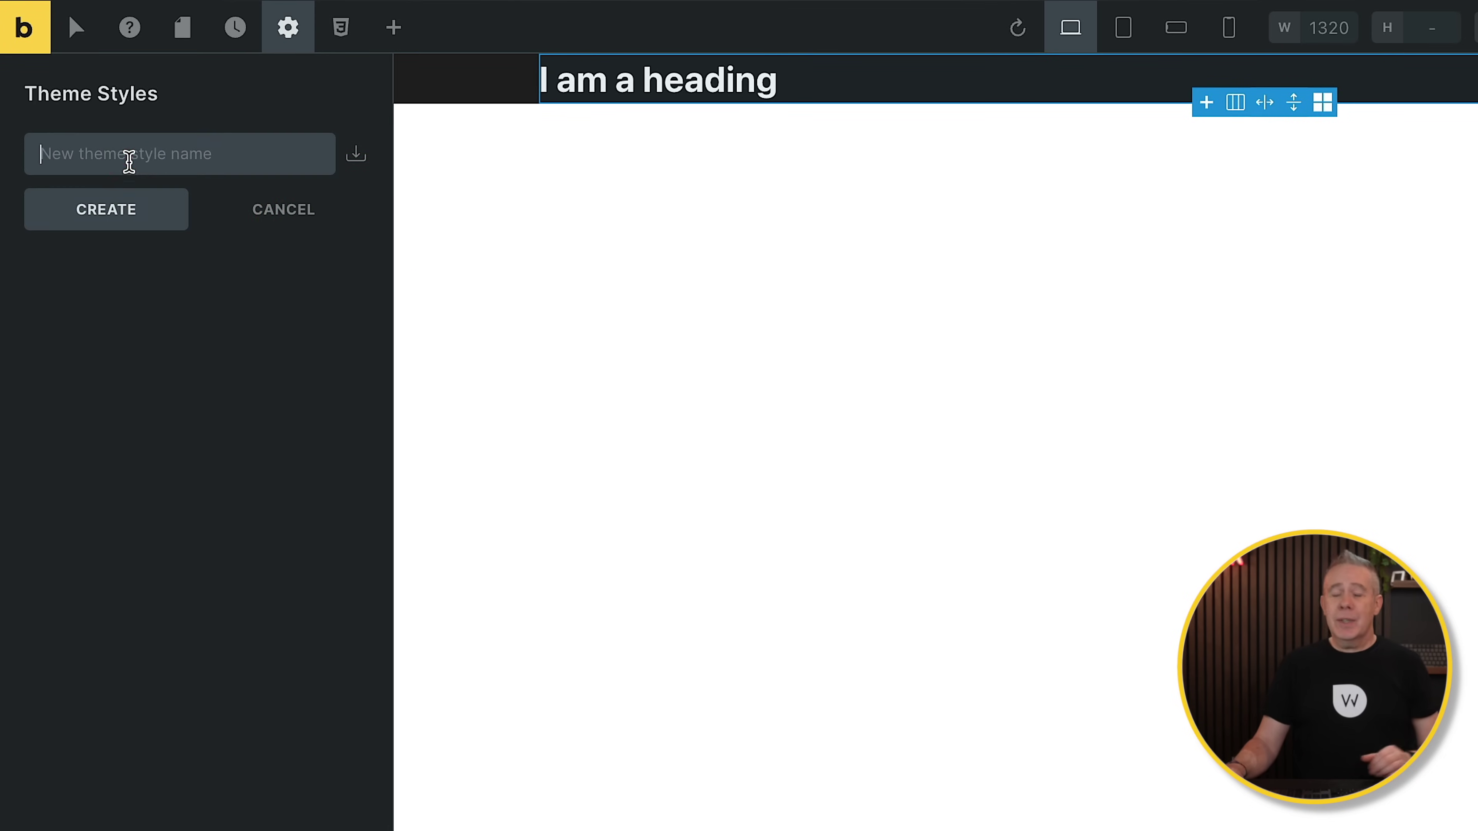
pyautogui.write('WPTuts')
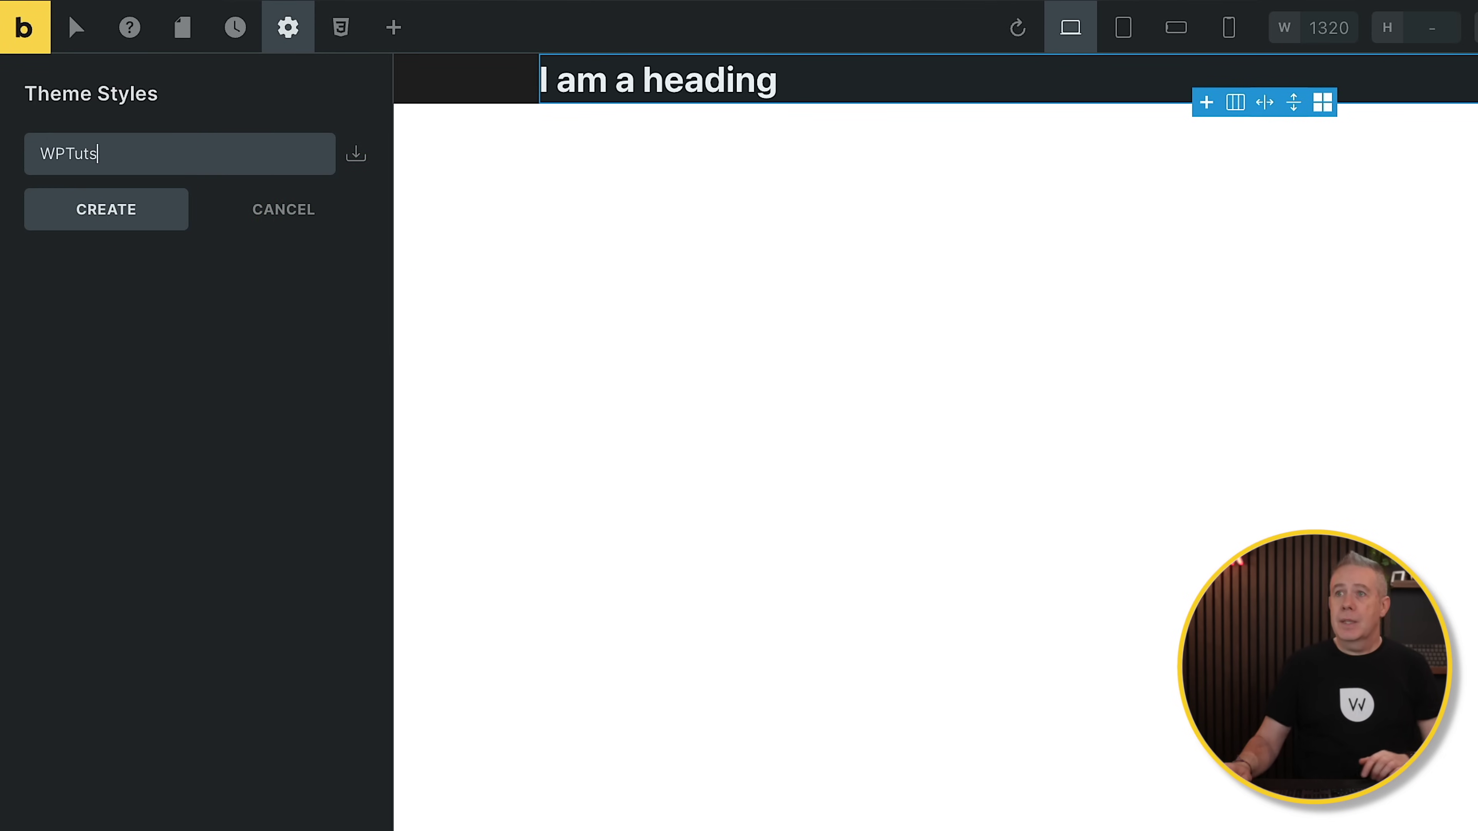
pyautogui.click(145, 216)
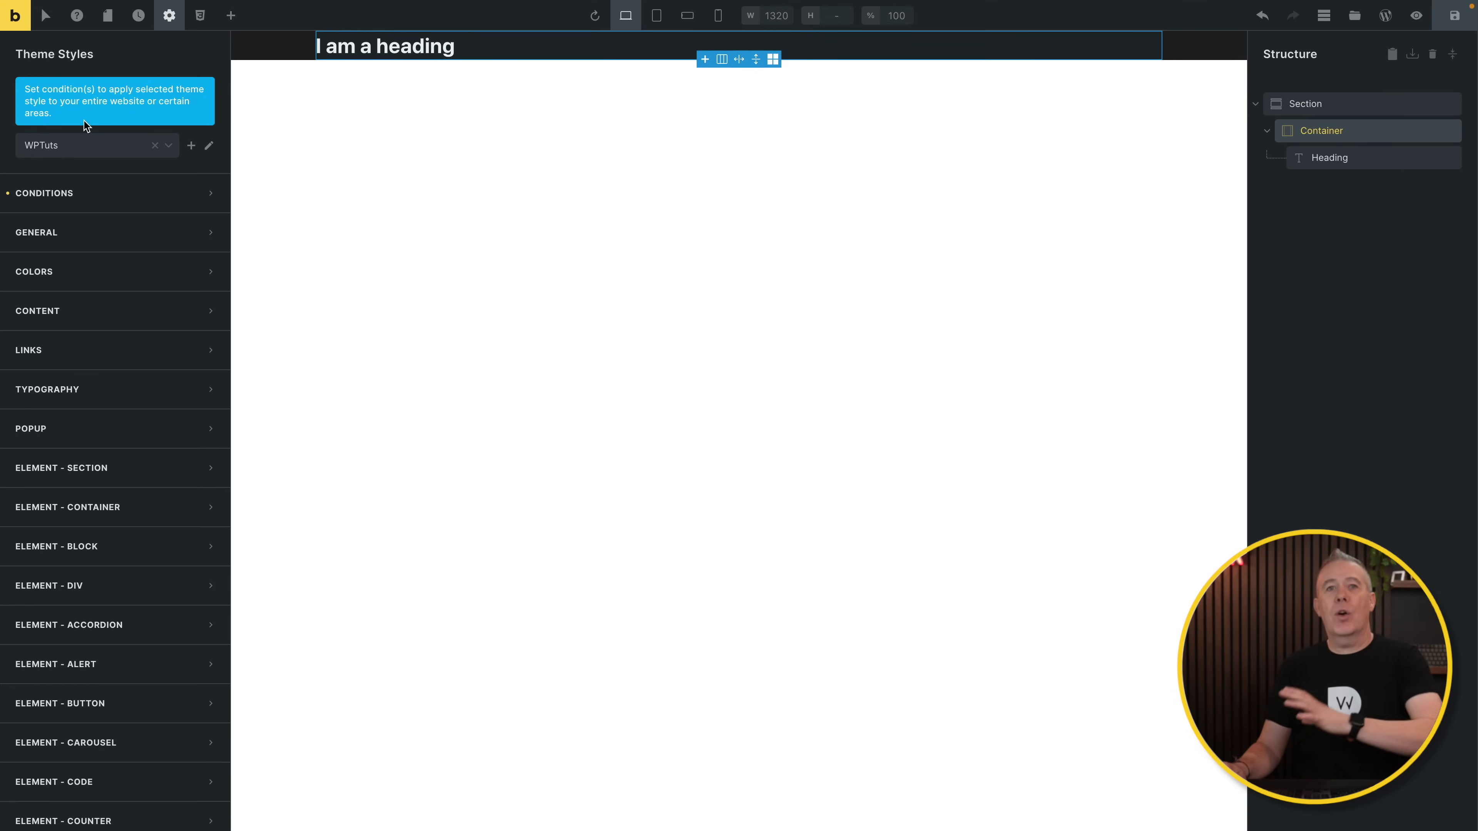
# Step: Examine the theme style's conditions and the areas the Entire website condition can be switched to
pyautogui.click(81, 195)
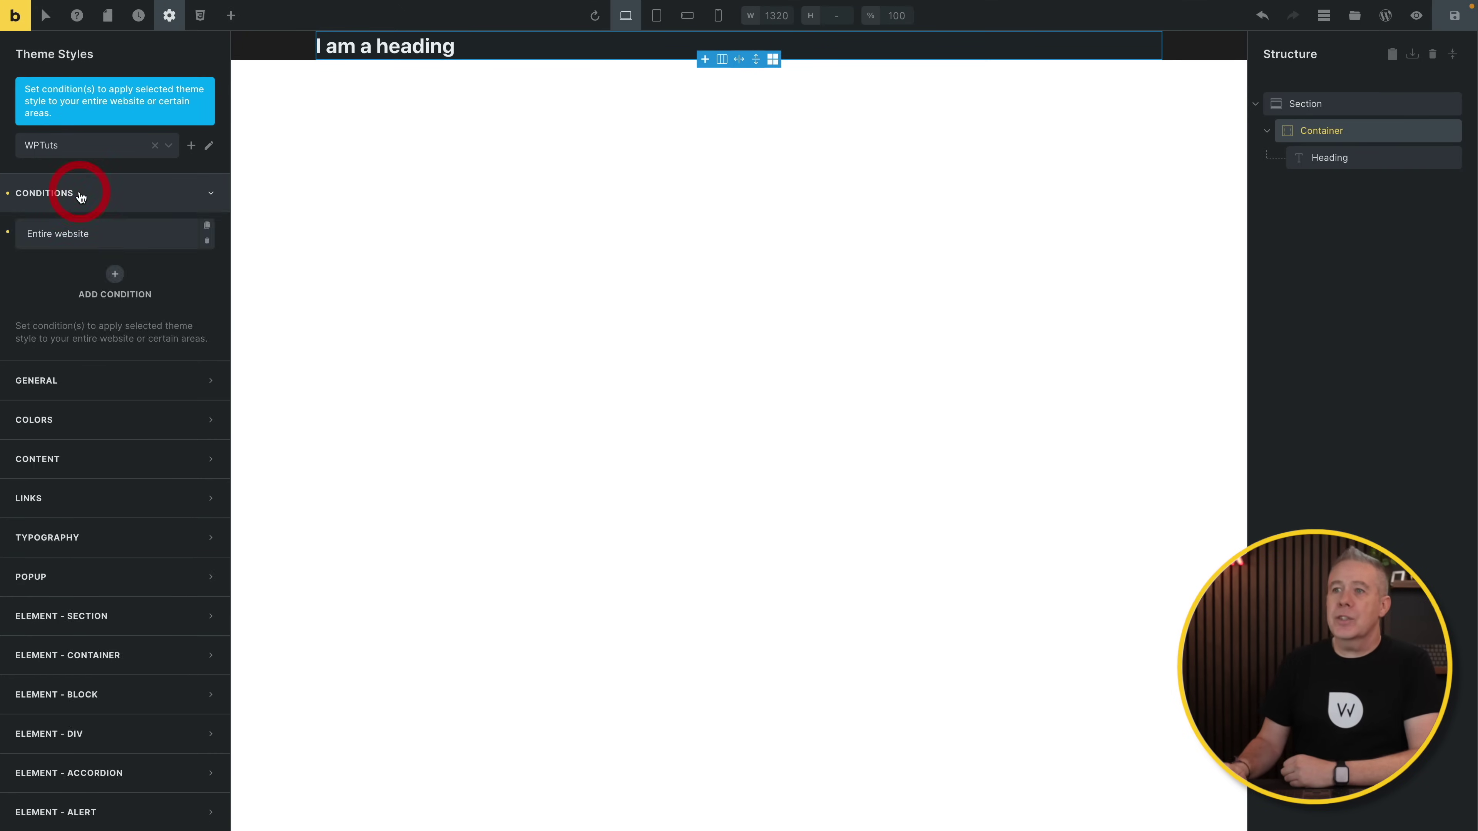
pyautogui.click(125, 236)
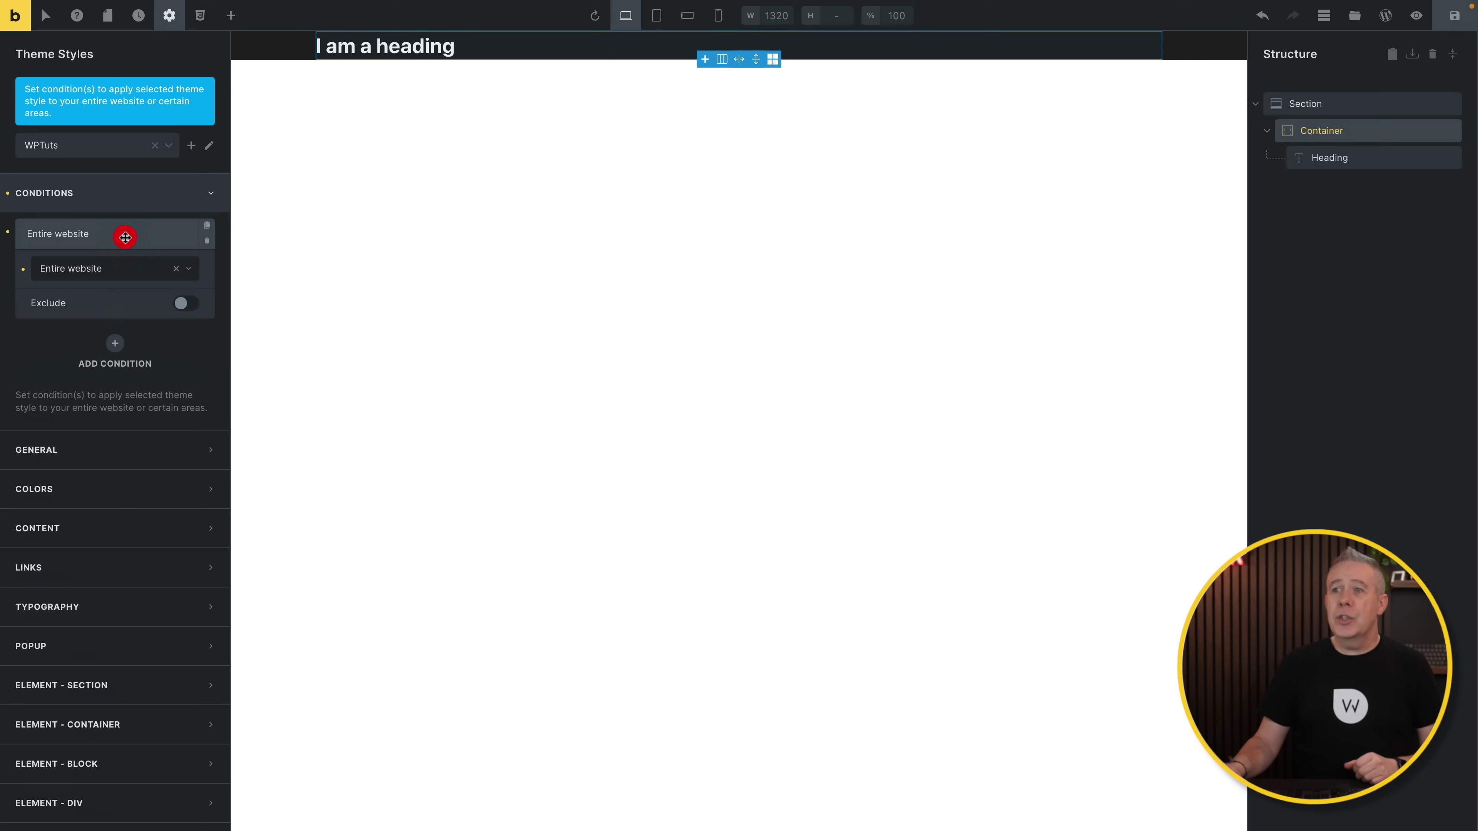
pyautogui.click(190, 269)
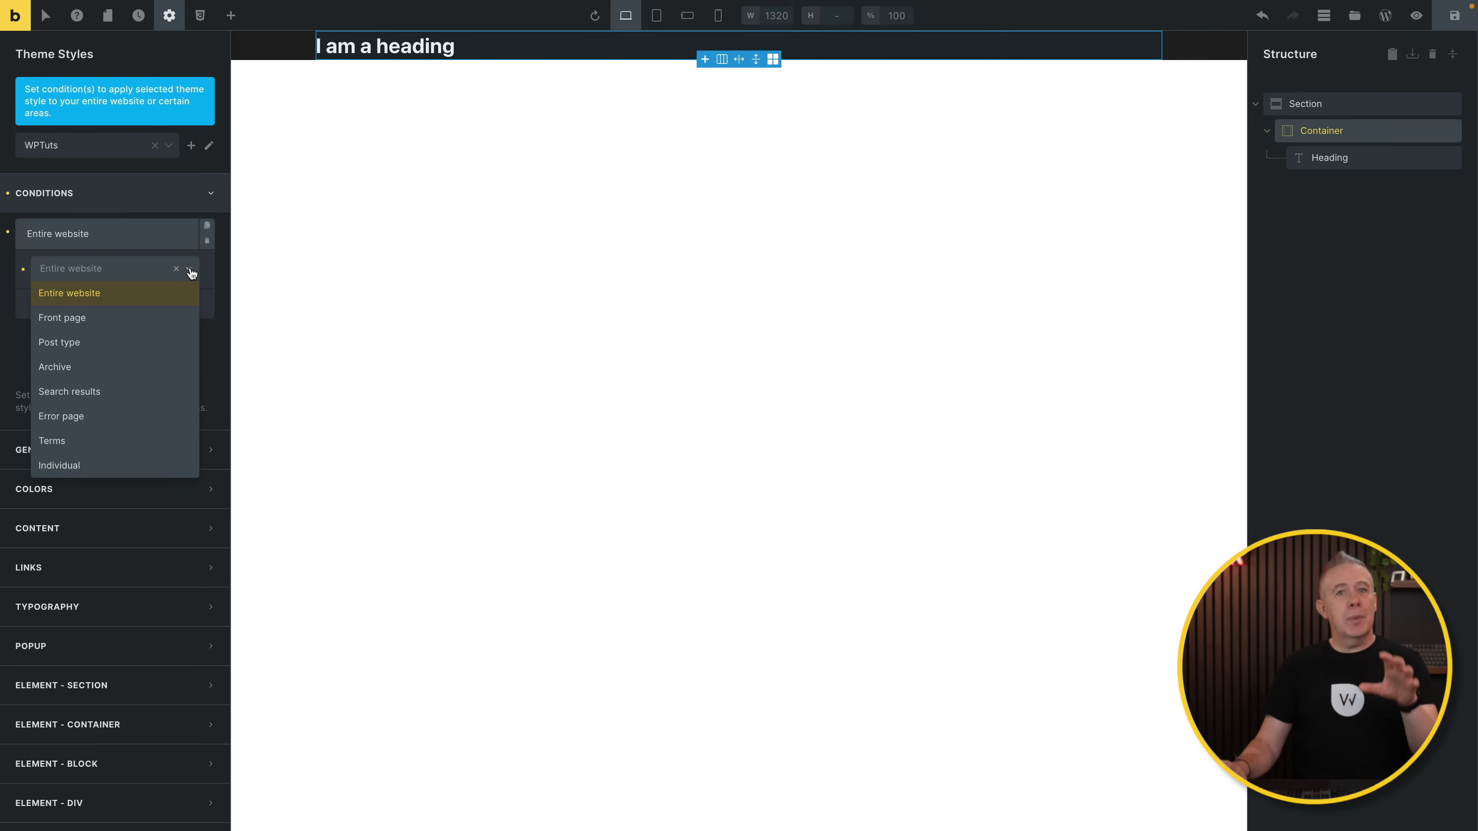
pyautogui.click(152, 233)
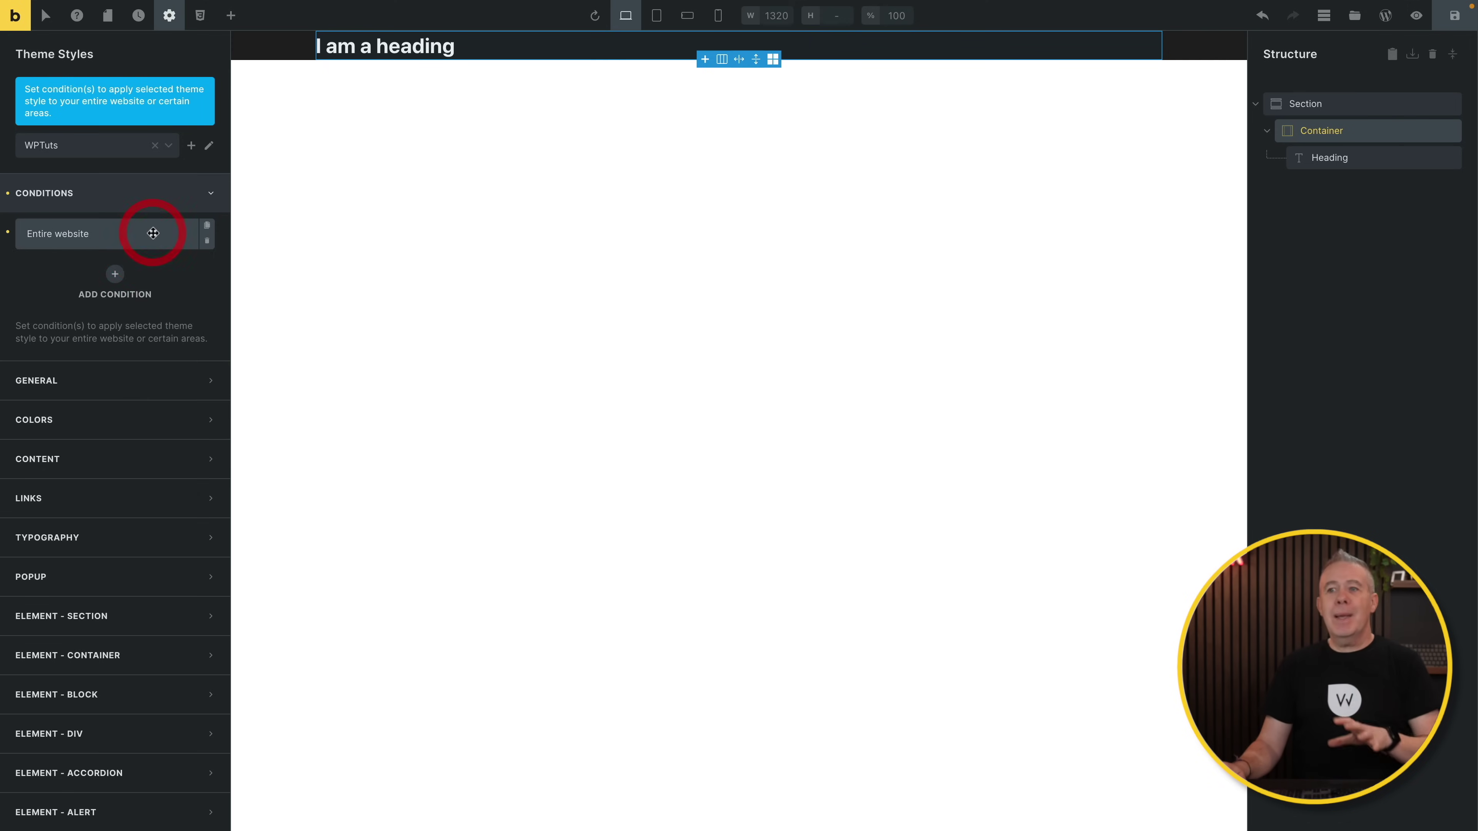
pyautogui.click(152, 232)
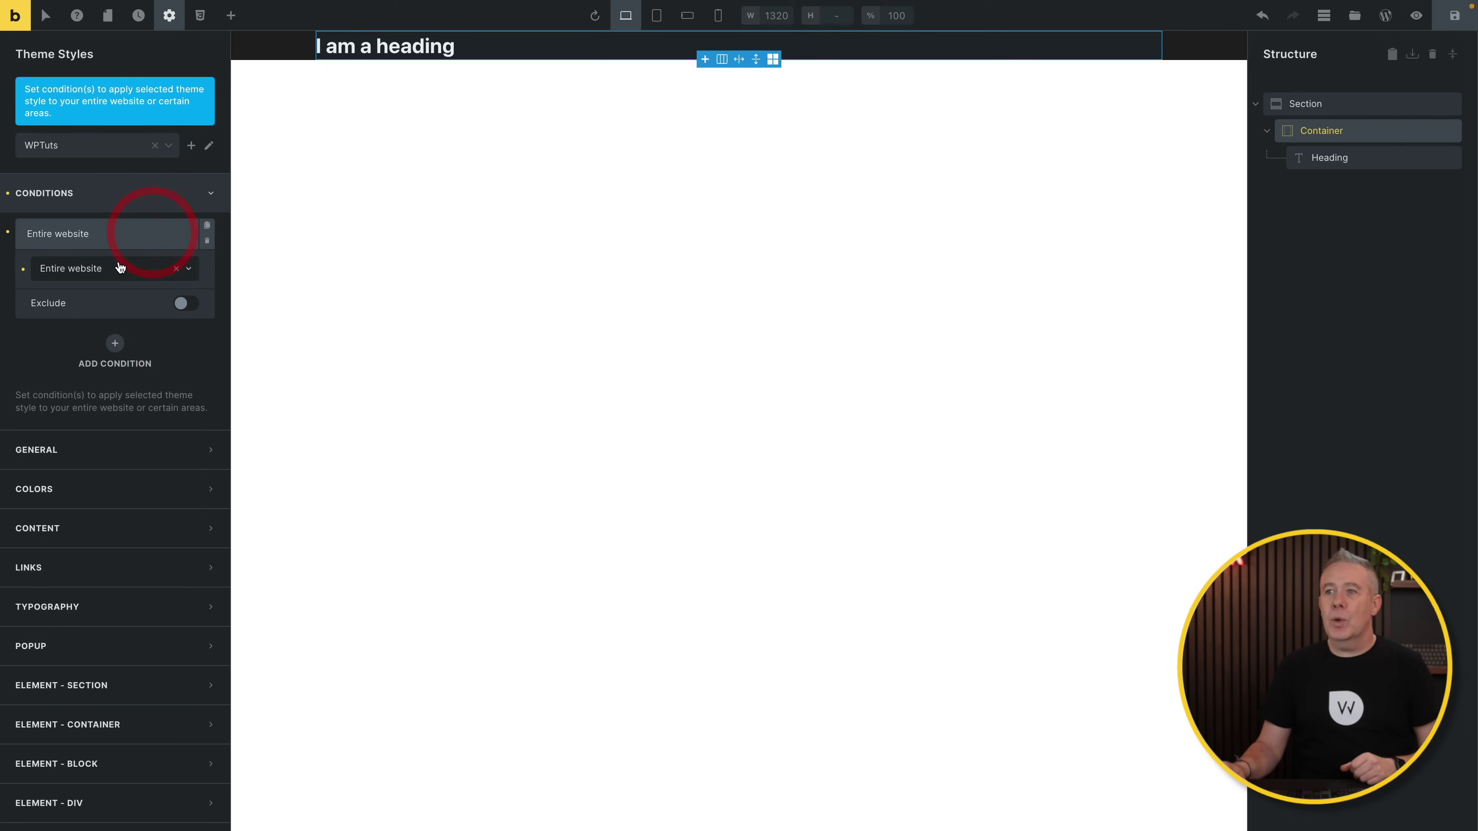
pyautogui.click(140, 205)
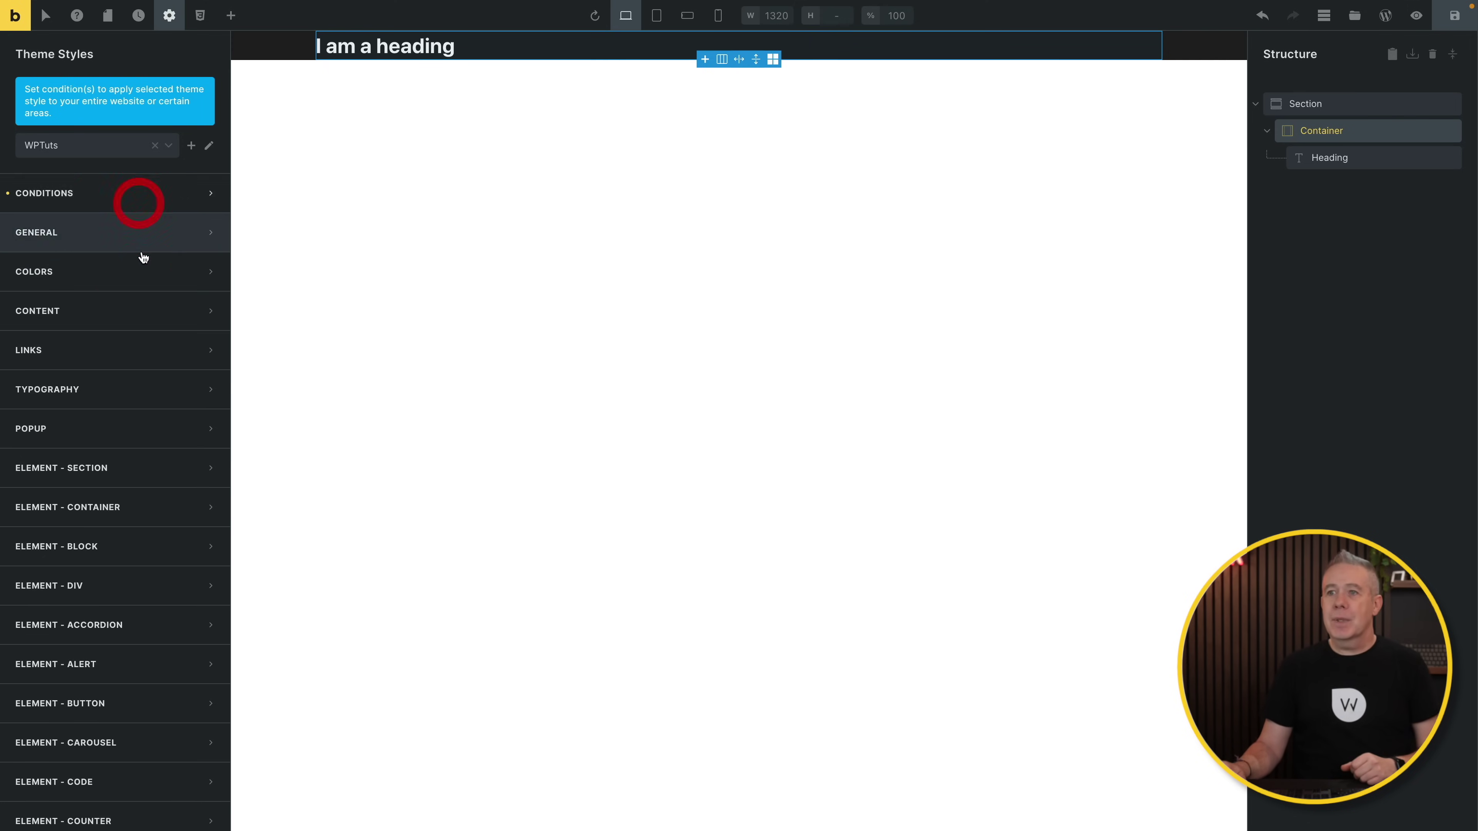
# Step: Review the theme style's General settings and the available site layout options
pyautogui.click(94, 232)
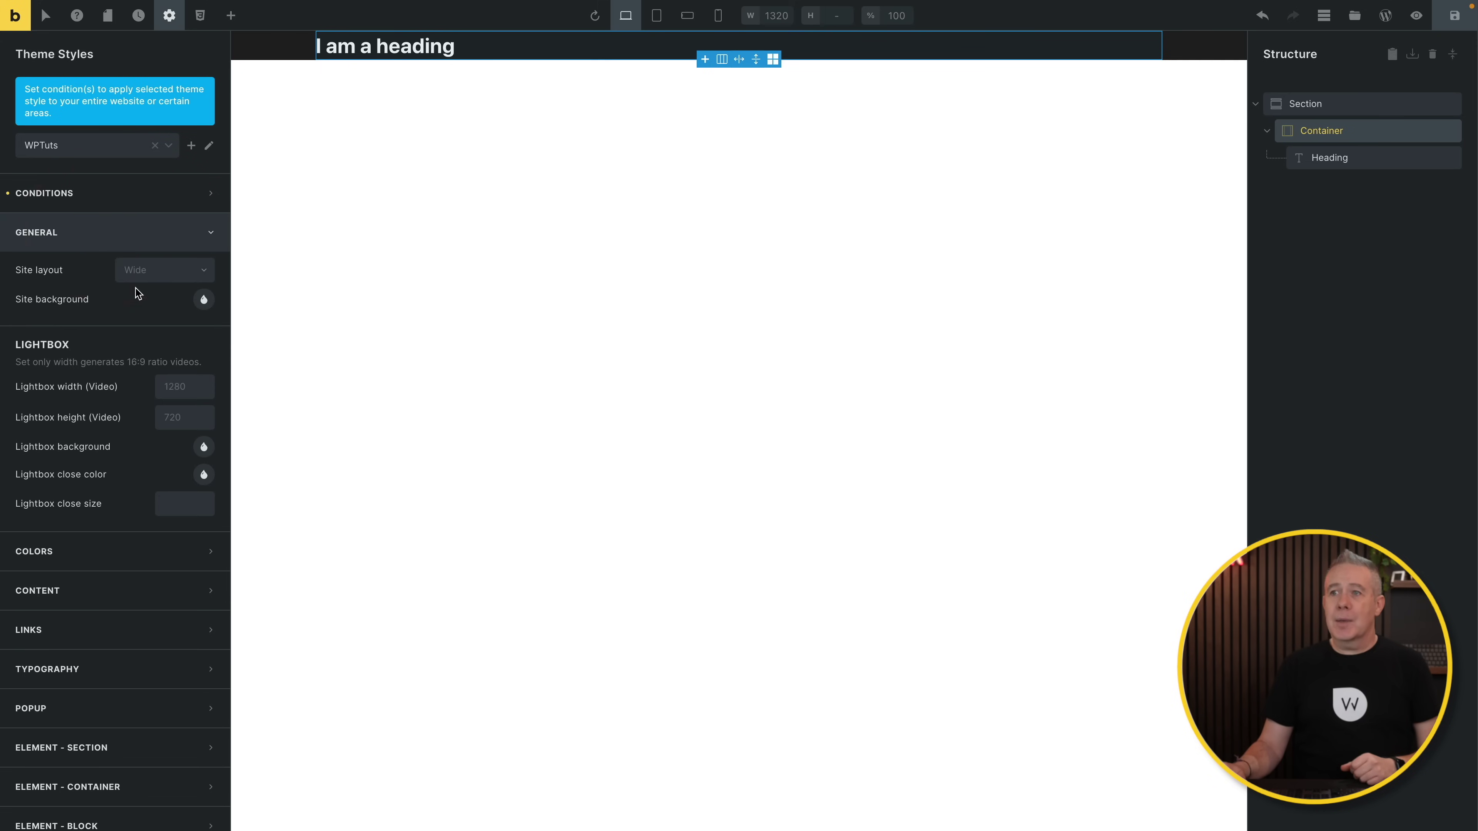
pyautogui.click(187, 272)
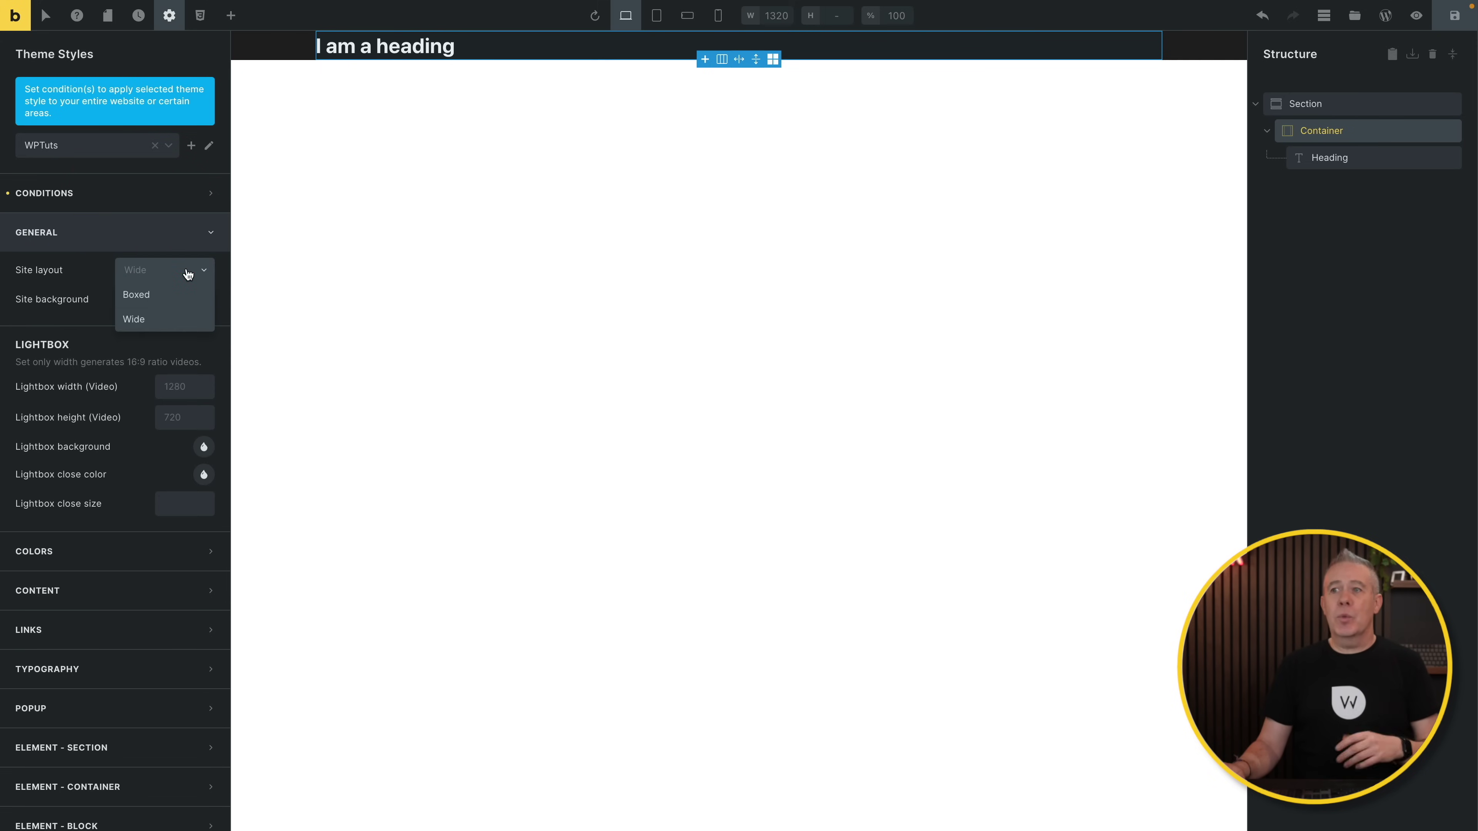
pyautogui.click(119, 274)
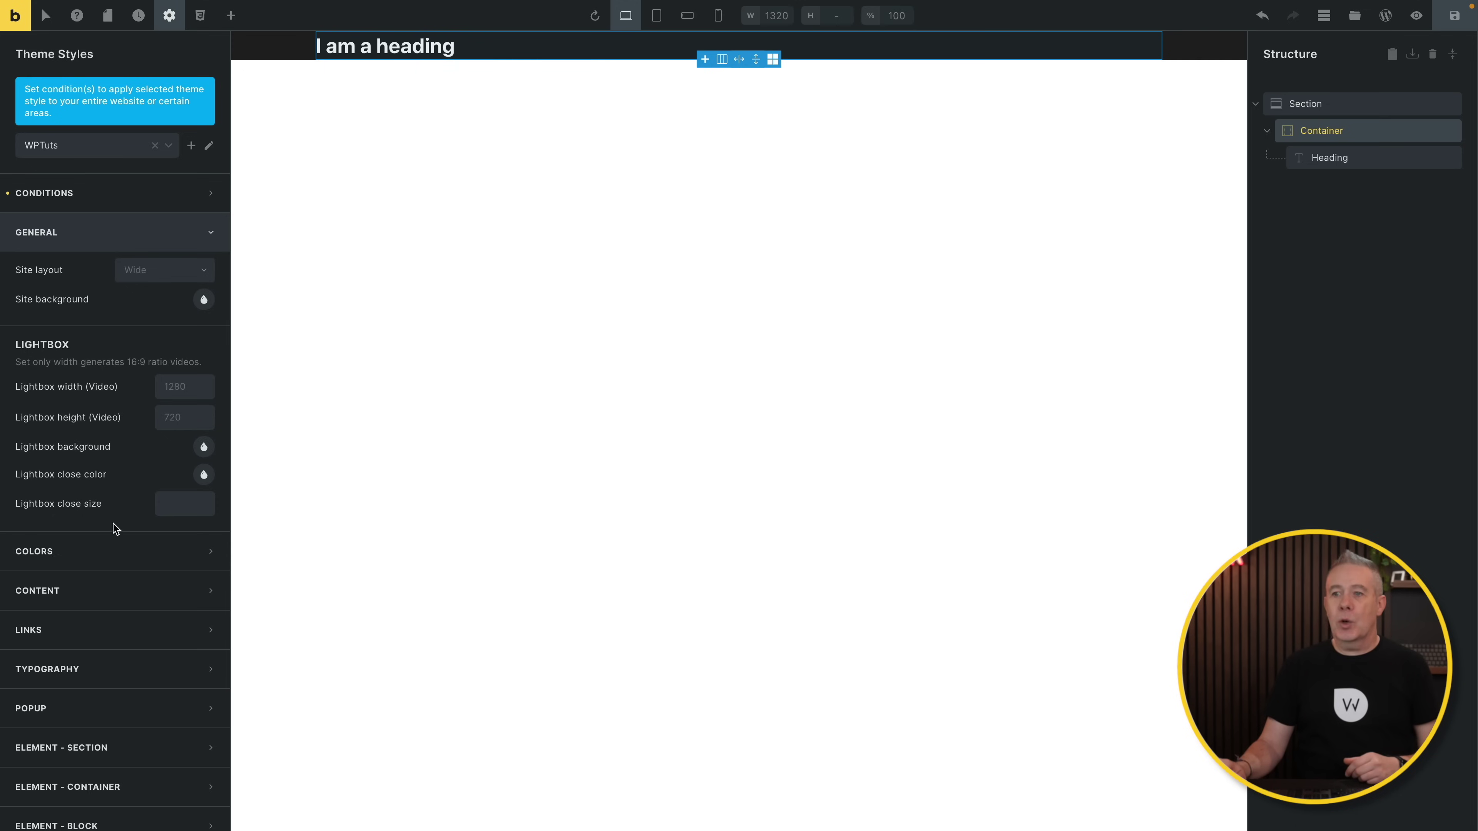
# Step: Review the theme style's Colors settings and the picker options for the primary color
pyautogui.click(109, 552)
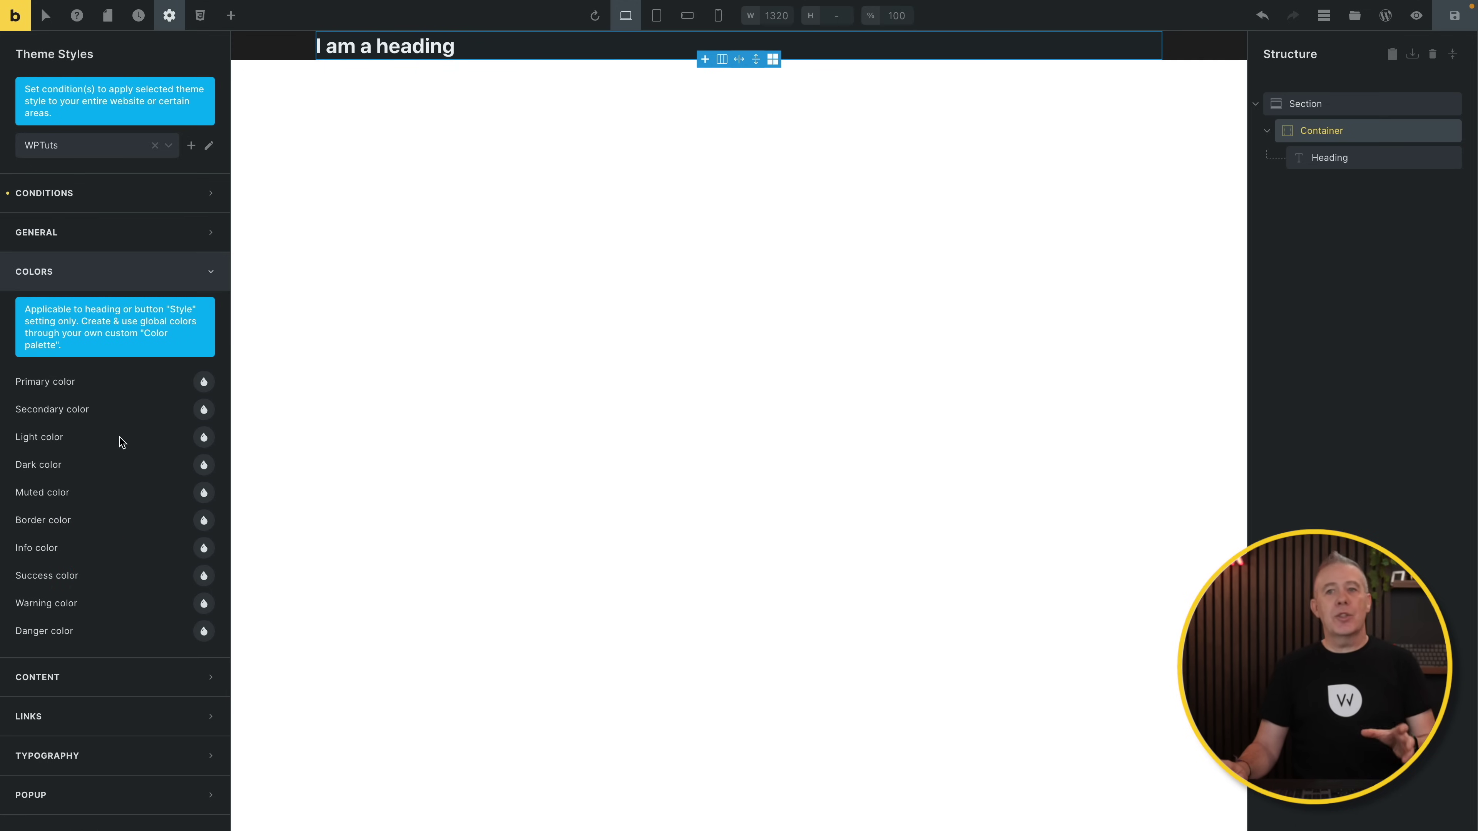
pyautogui.click(204, 382)
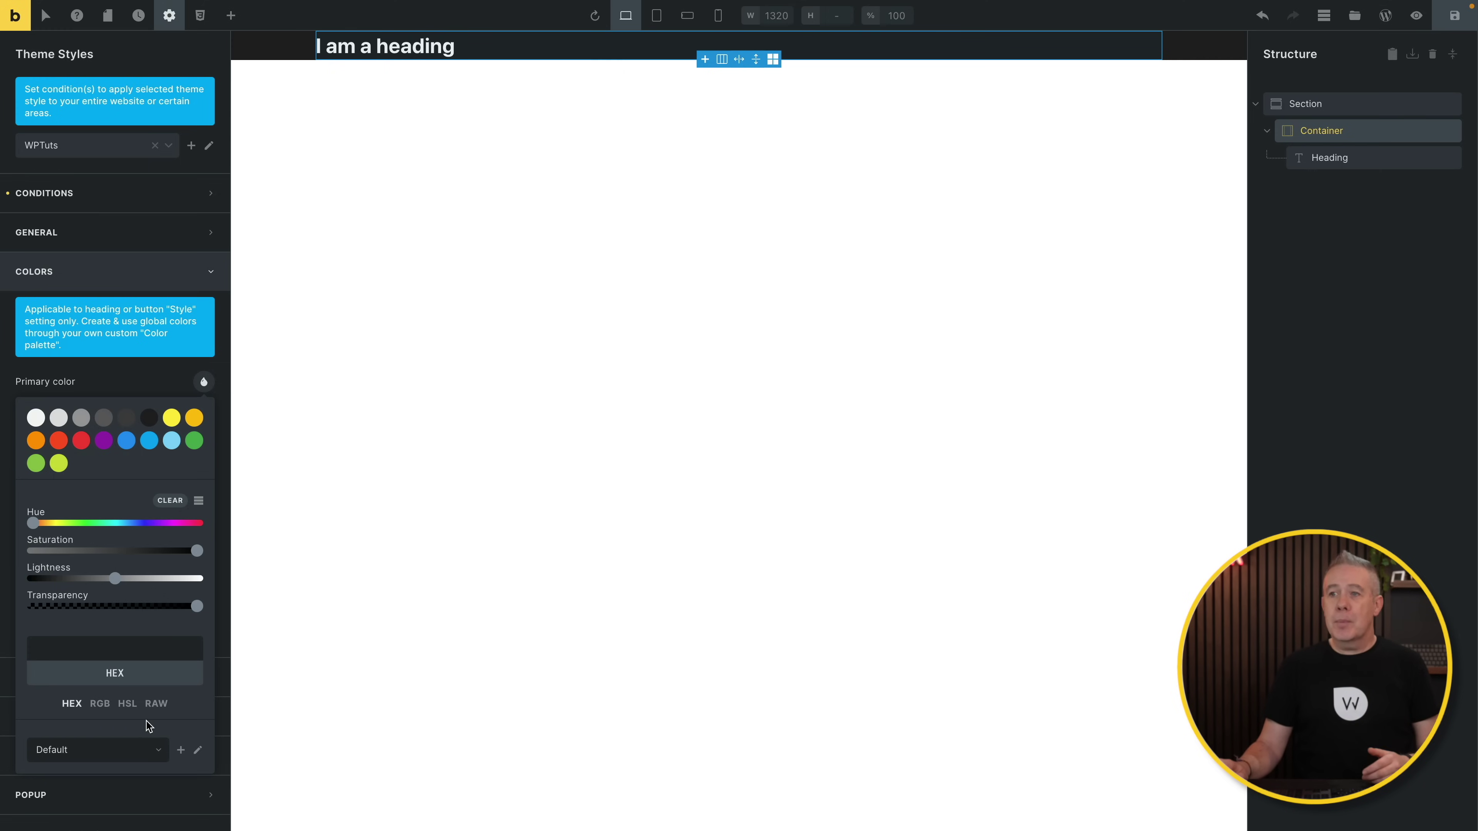
pyautogui.click(211, 272)
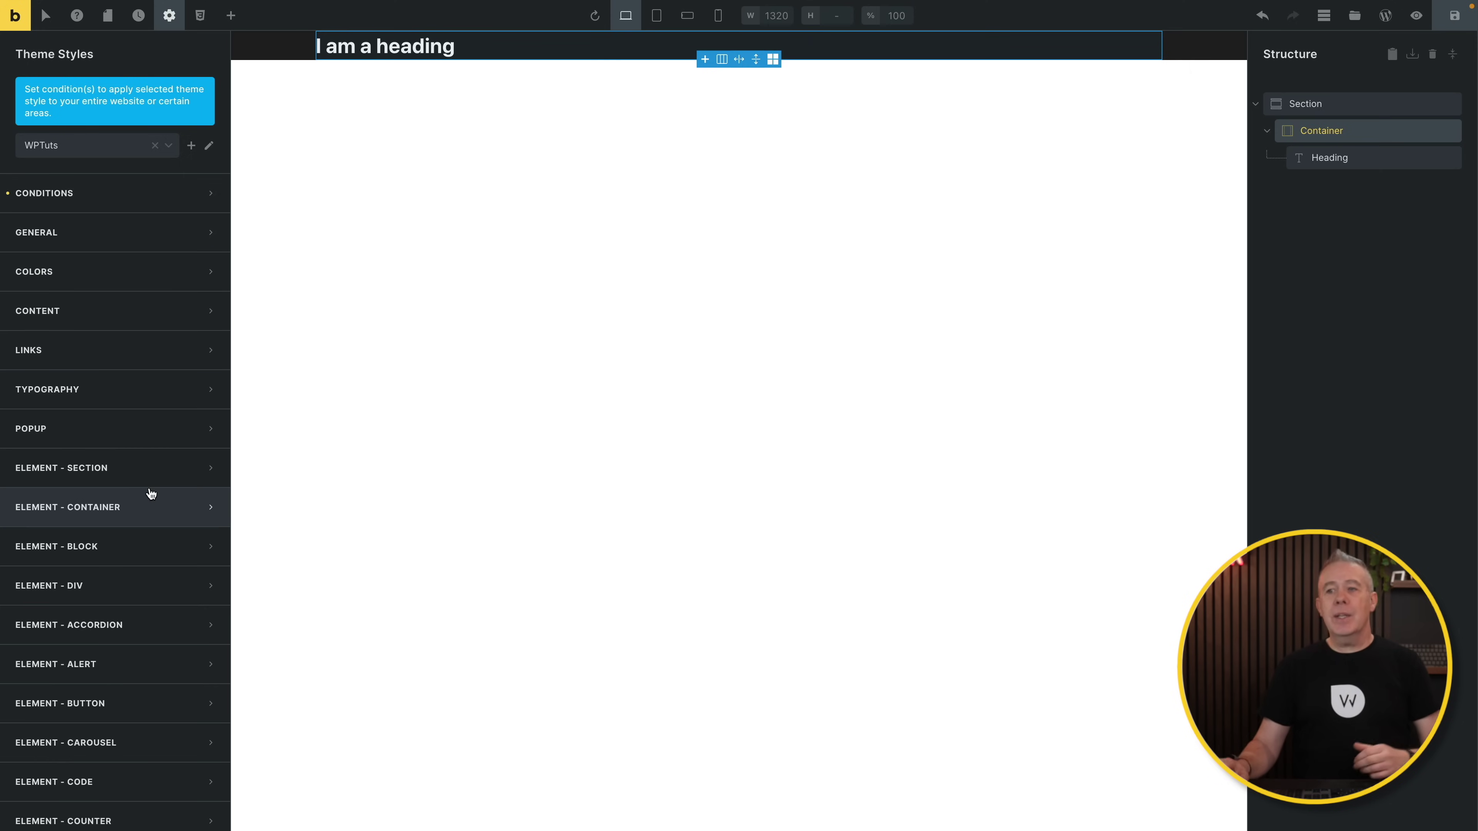
# Step: Set the maximum width of the theme style's Container element to 1366
pyautogui.click(111, 508)
pyautogui.scroll(-5, 167, 566)
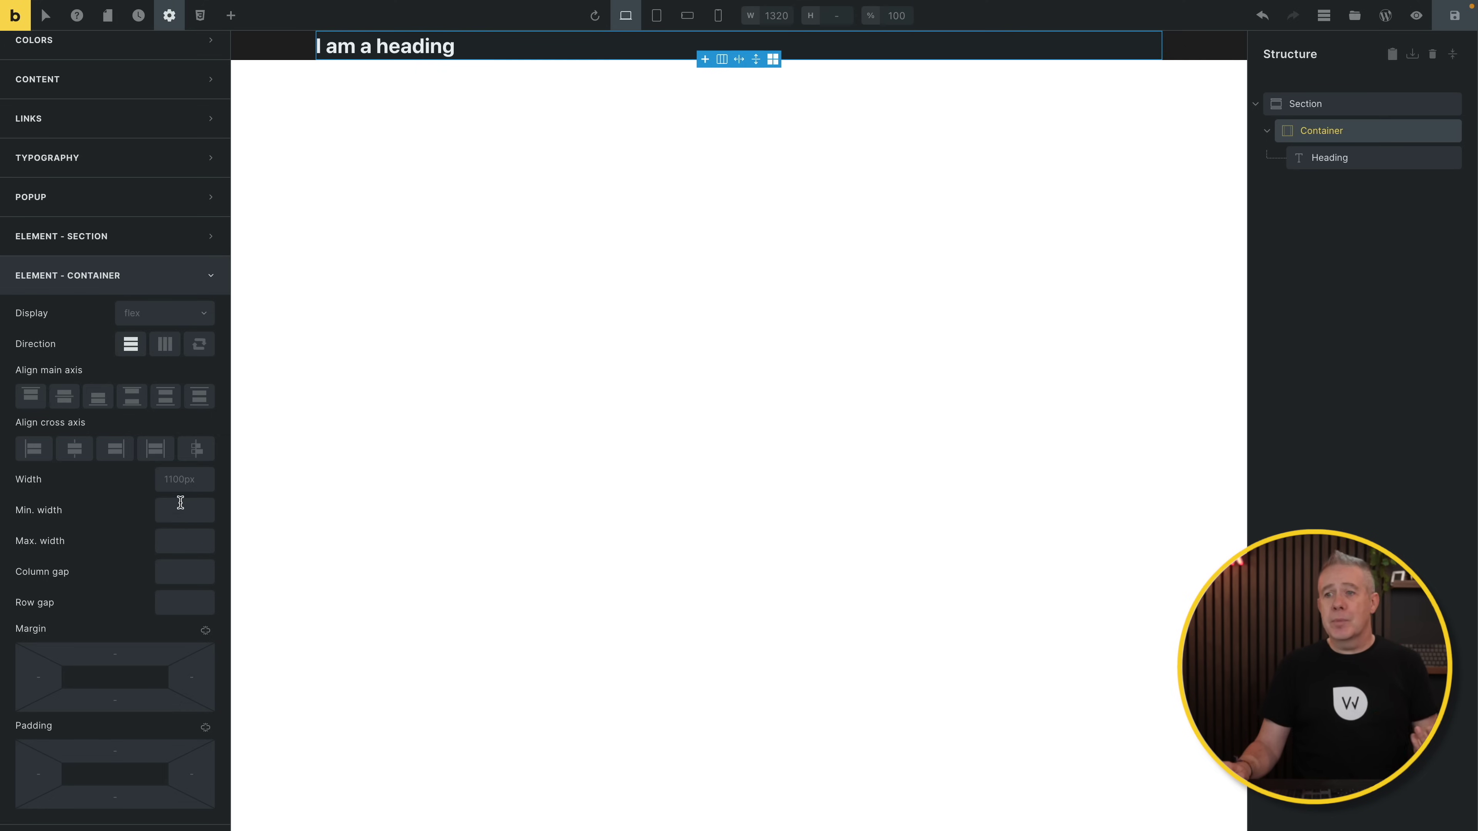
pyautogui.click(178, 538)
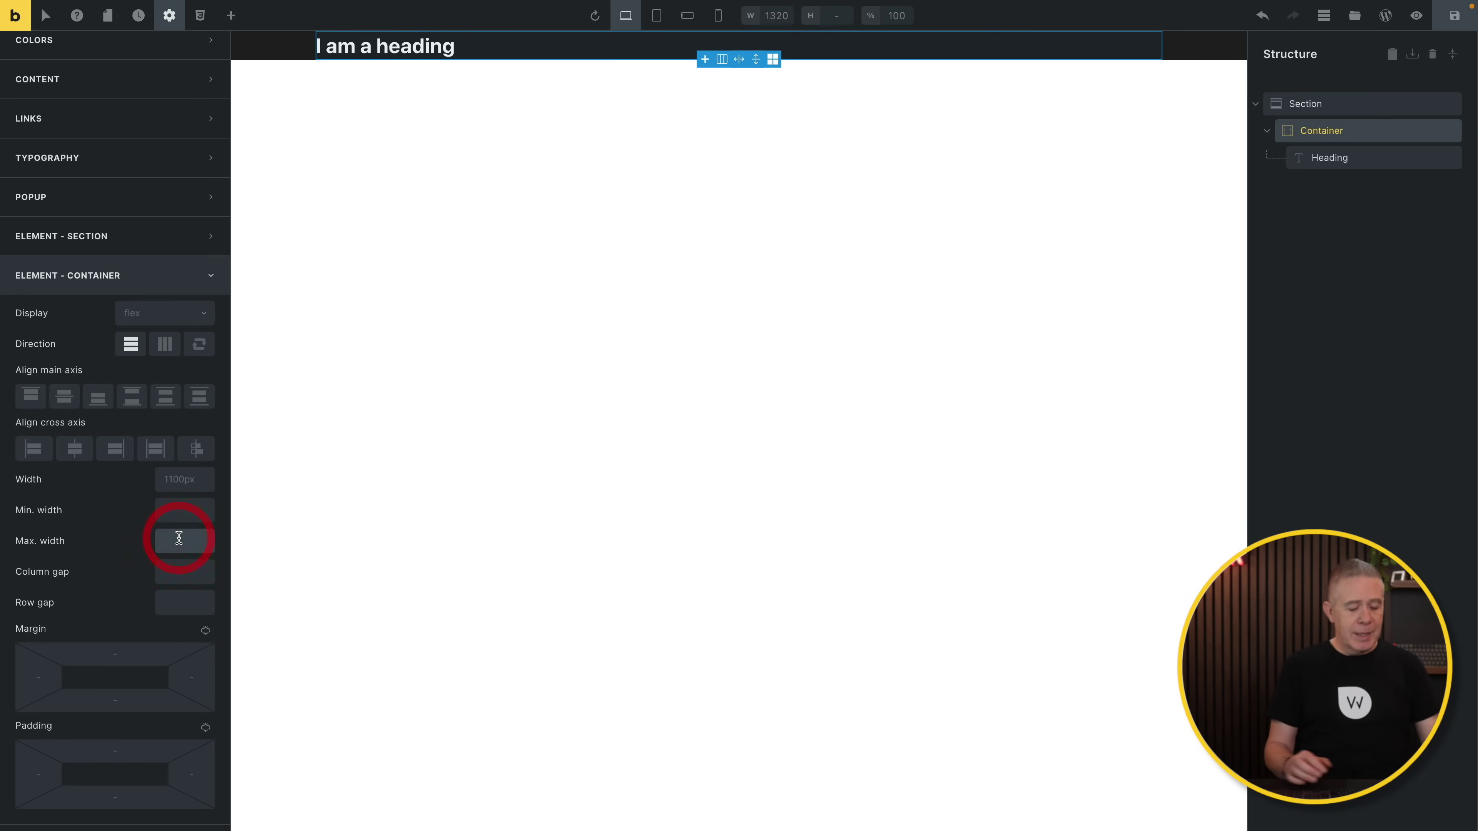
pyautogui.write('1366')
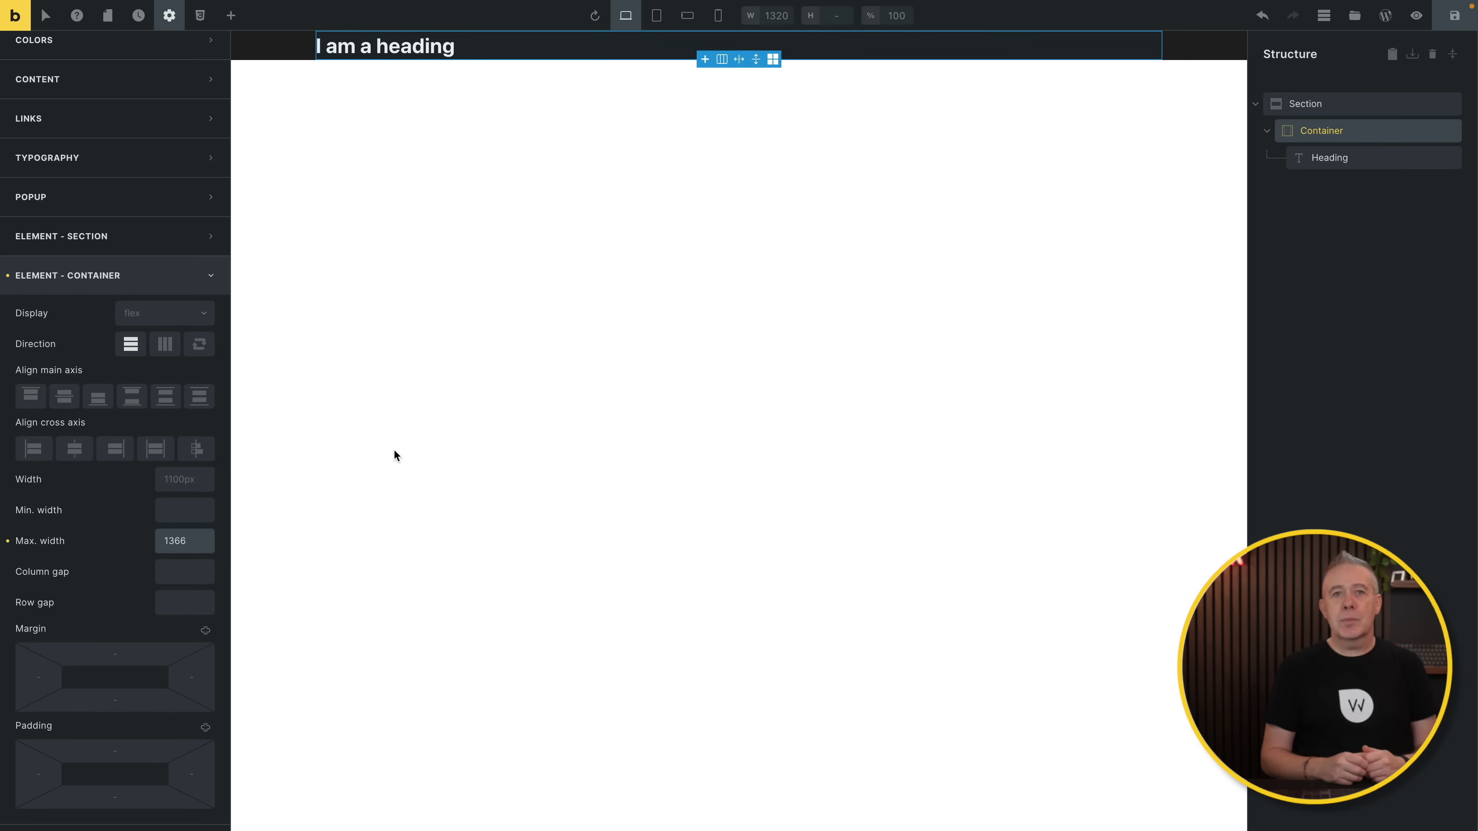
pyautogui.click(201, 284)
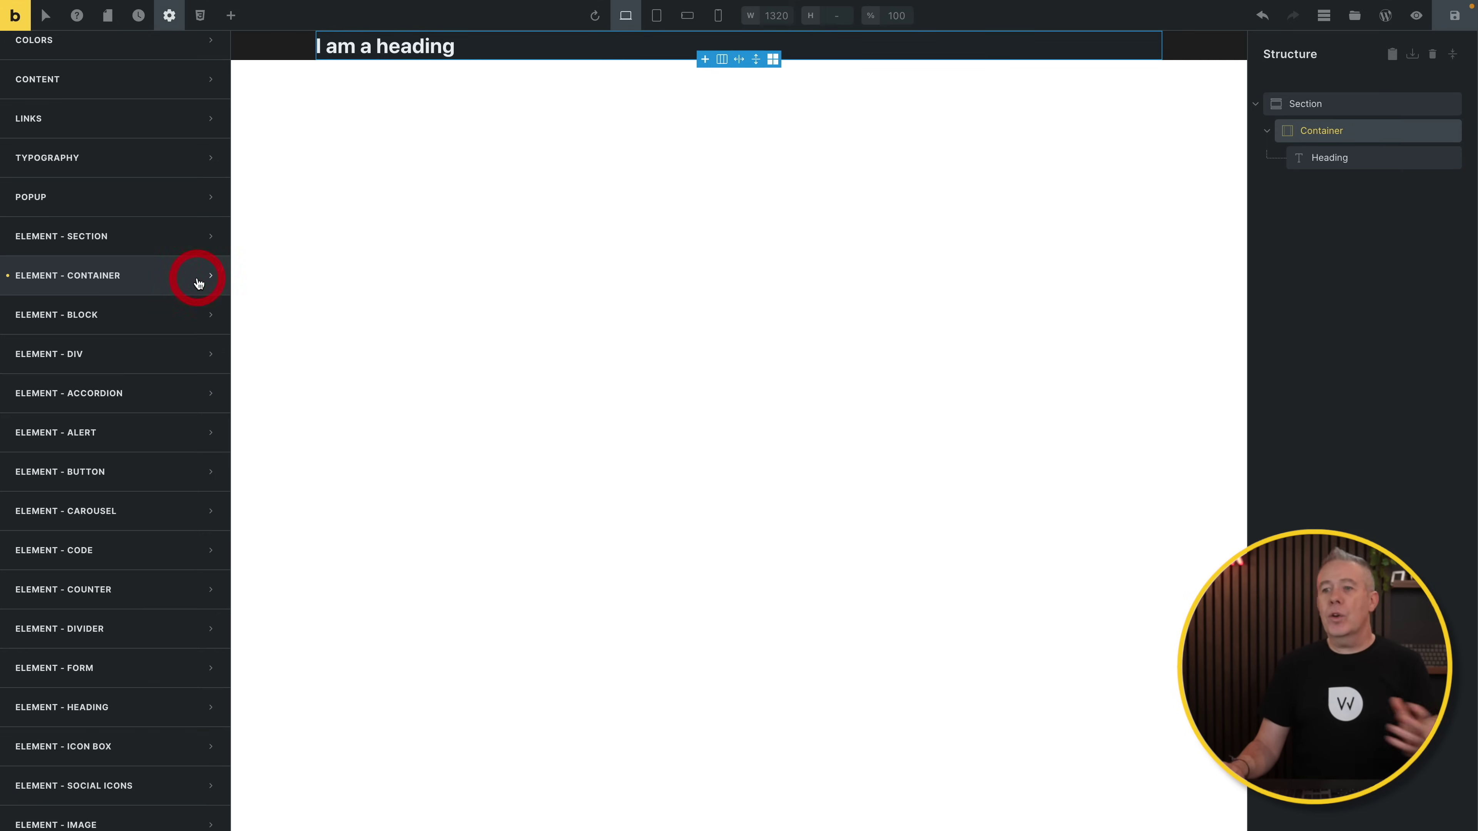
pyautogui.scroll(-15, 169, 728)
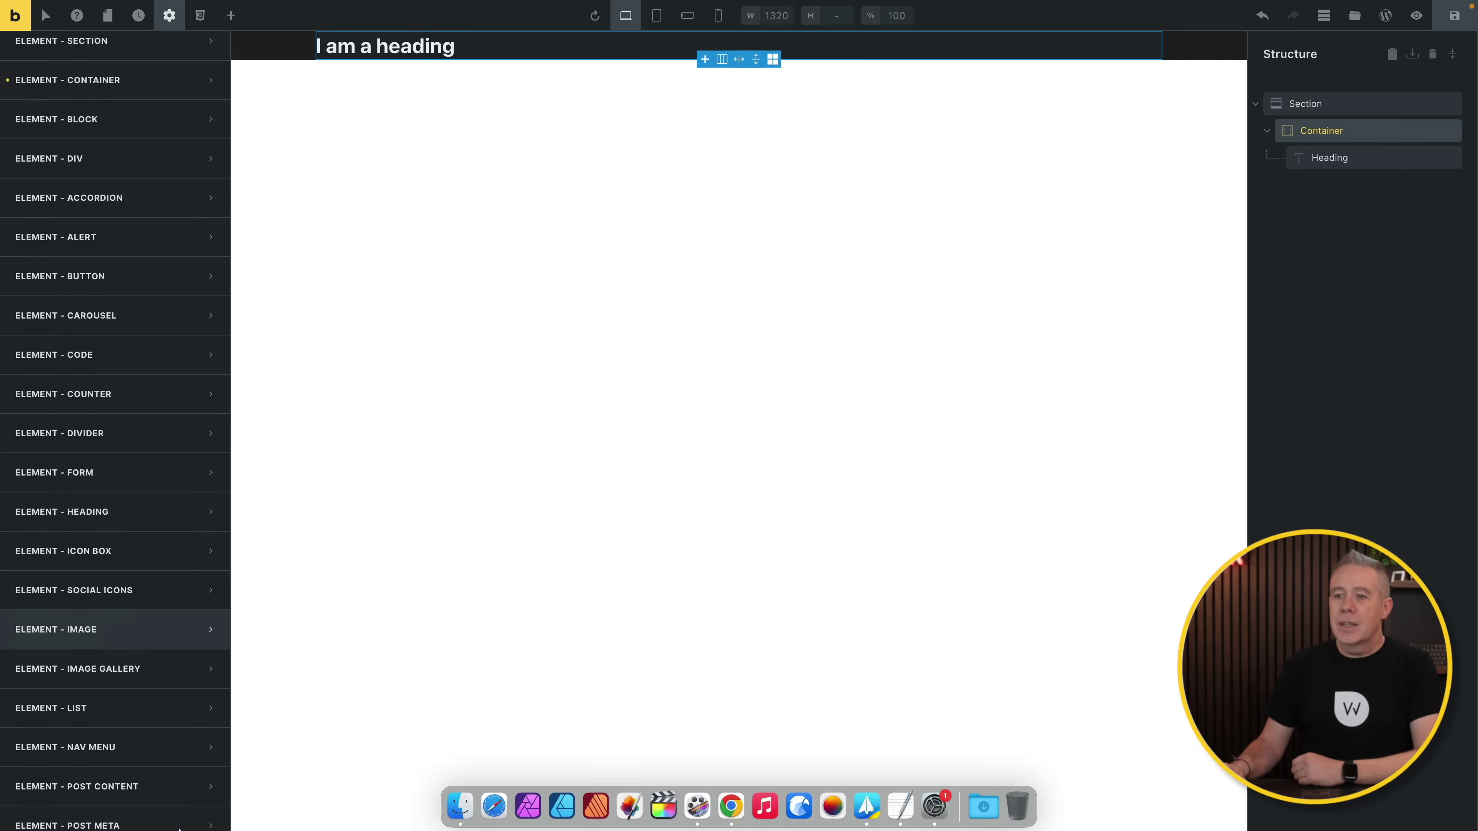
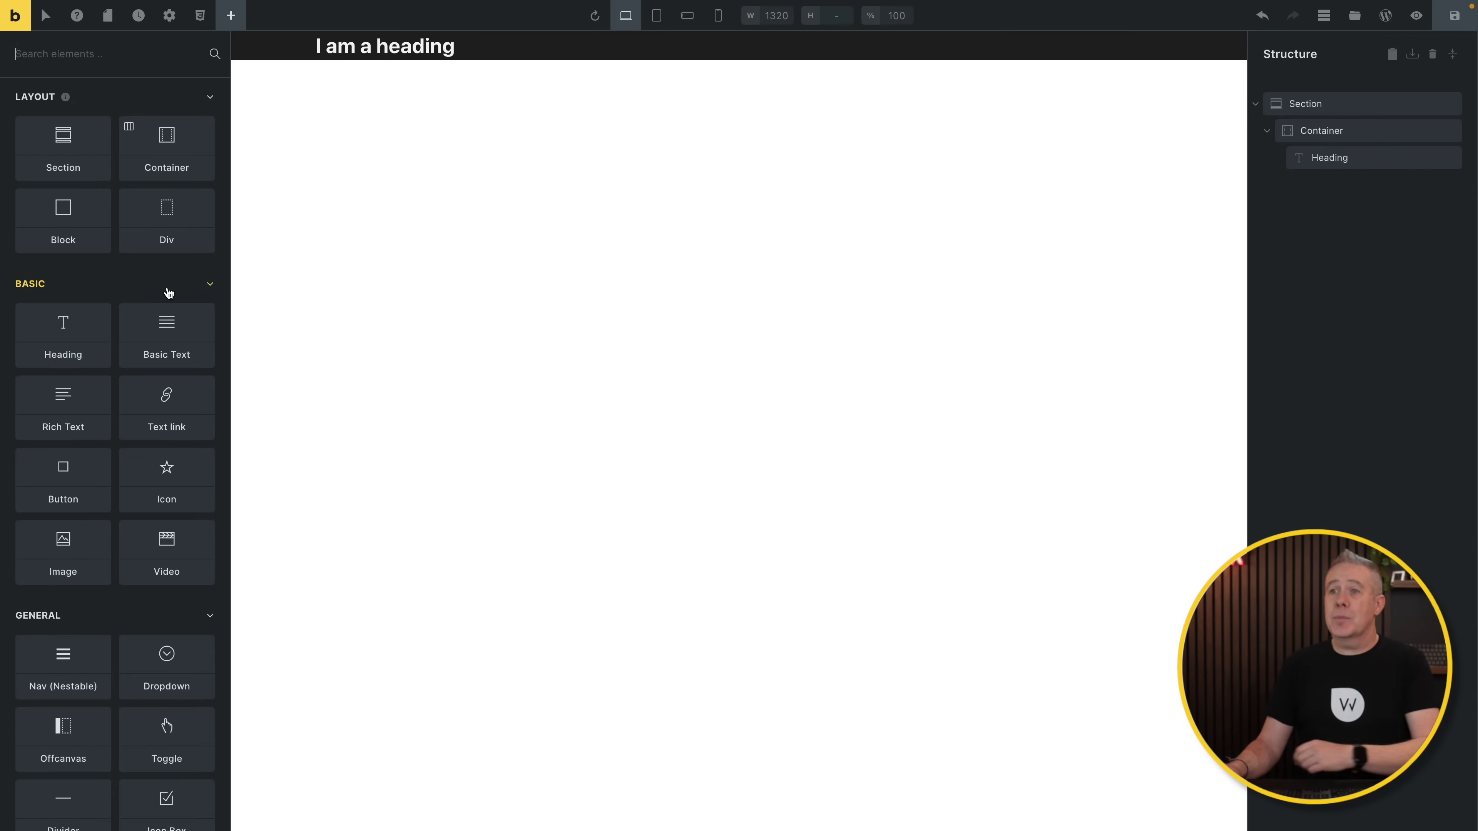
# Step: Browse the available Bricks elements across the Basic, General, Media and WordPress categories
pyautogui.scroll(-3, 168, 292)
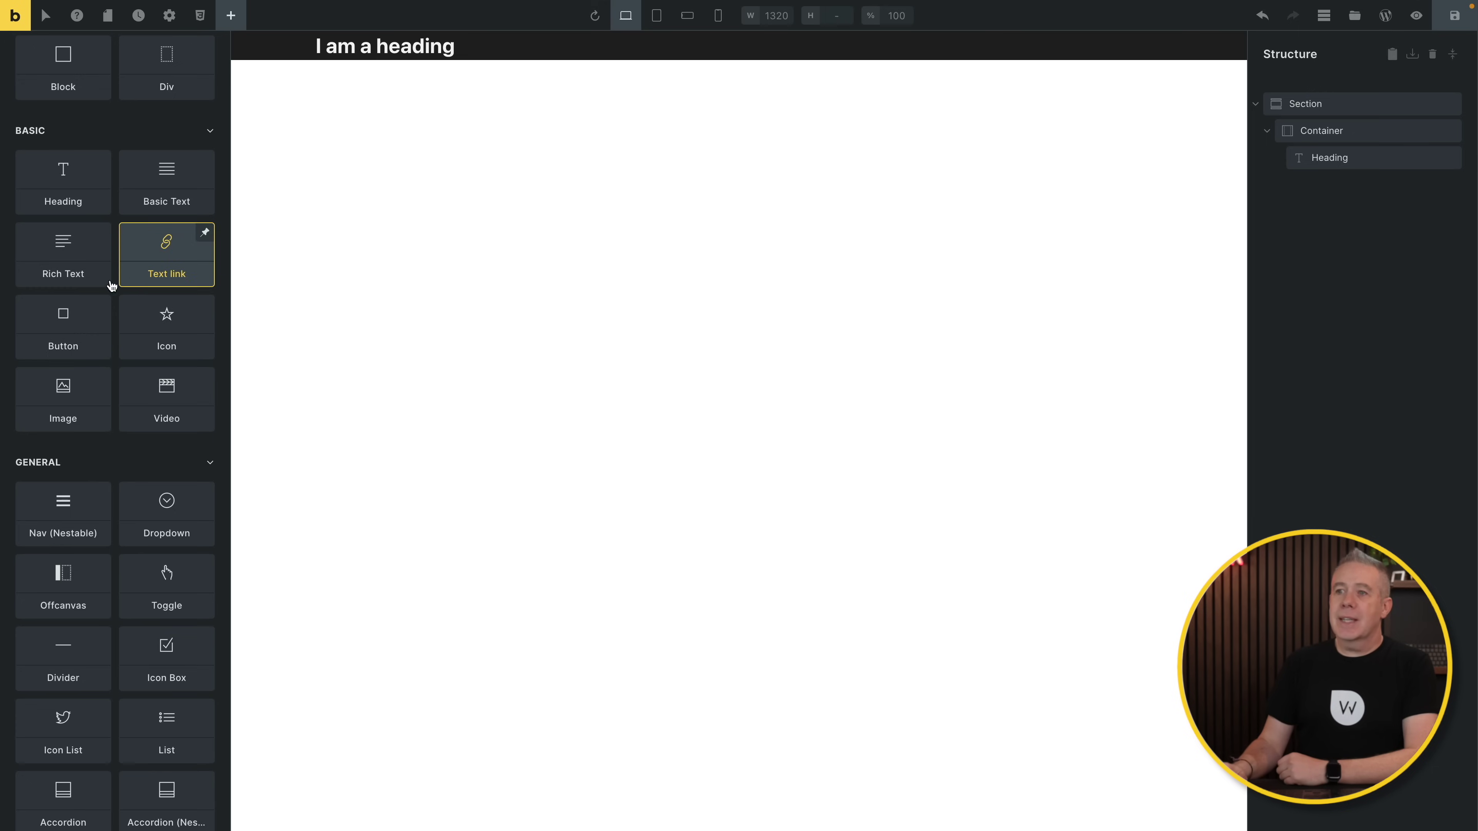
pyautogui.scroll(-5, 157, 385)
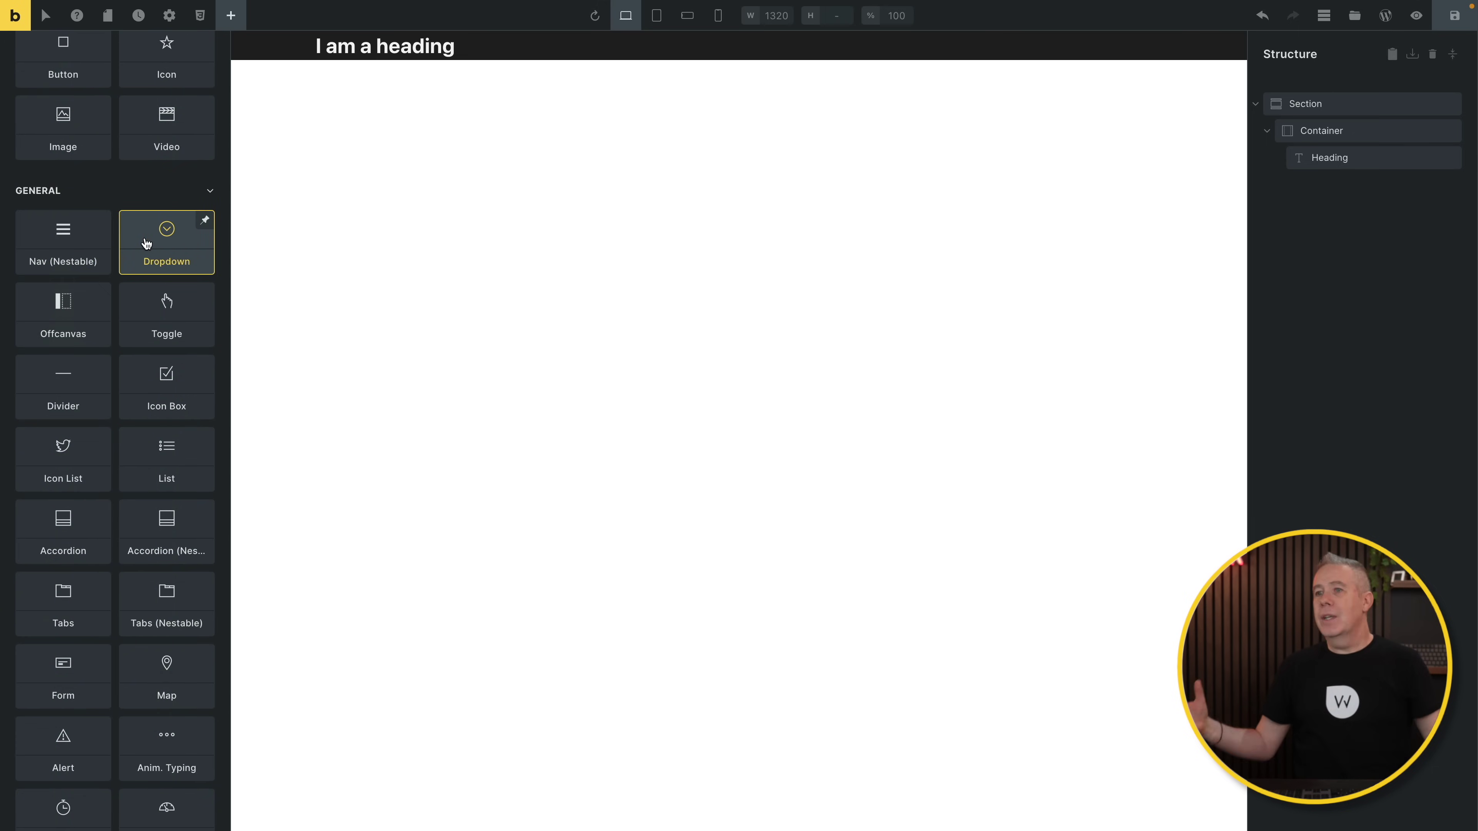
pyautogui.scroll(-7, 99, 378)
pyautogui.scroll(-1, 98, 381)
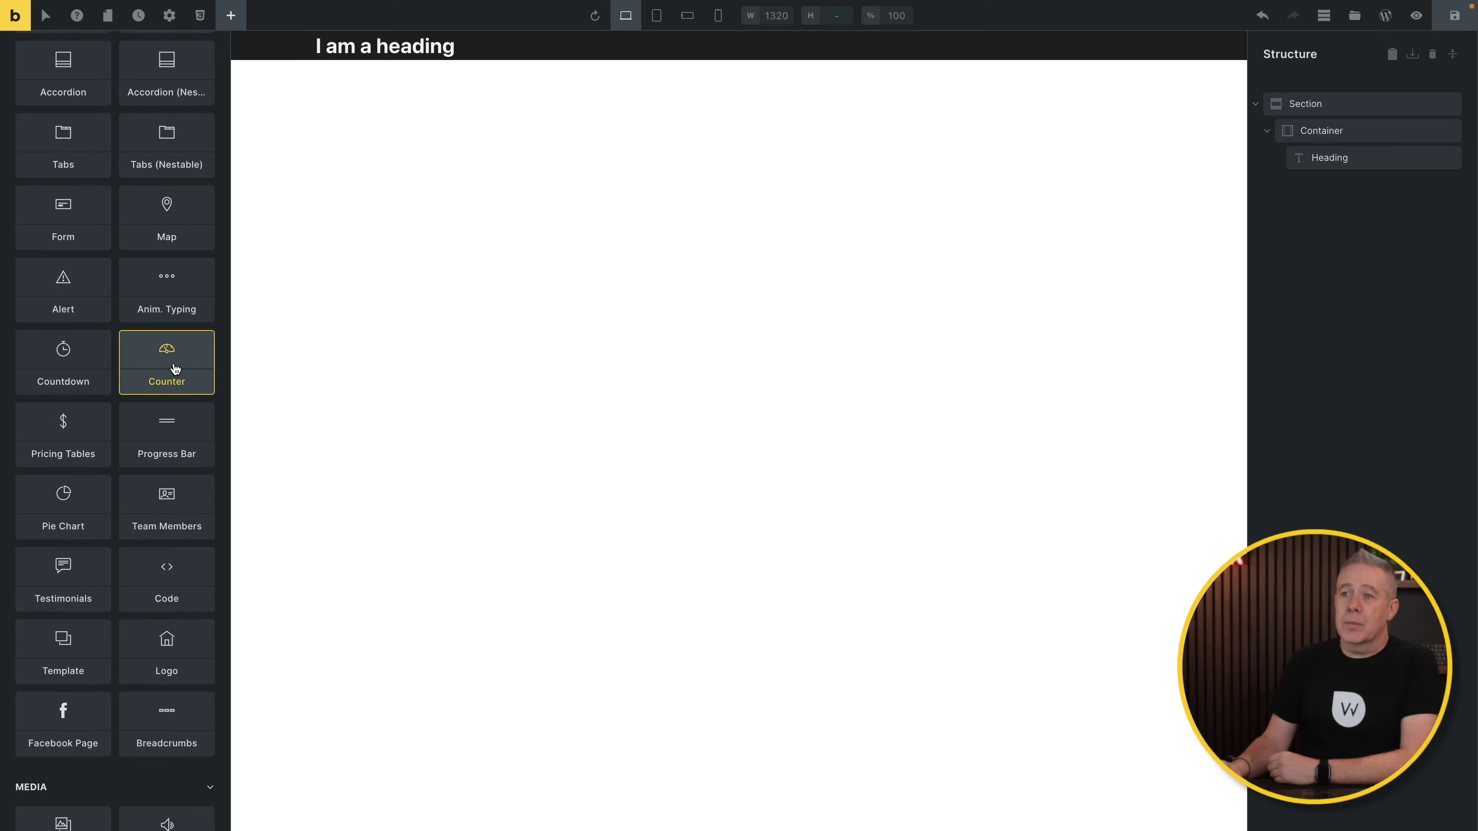
pyautogui.scroll(-6, 172, 413)
pyautogui.scroll(-1, 172, 418)
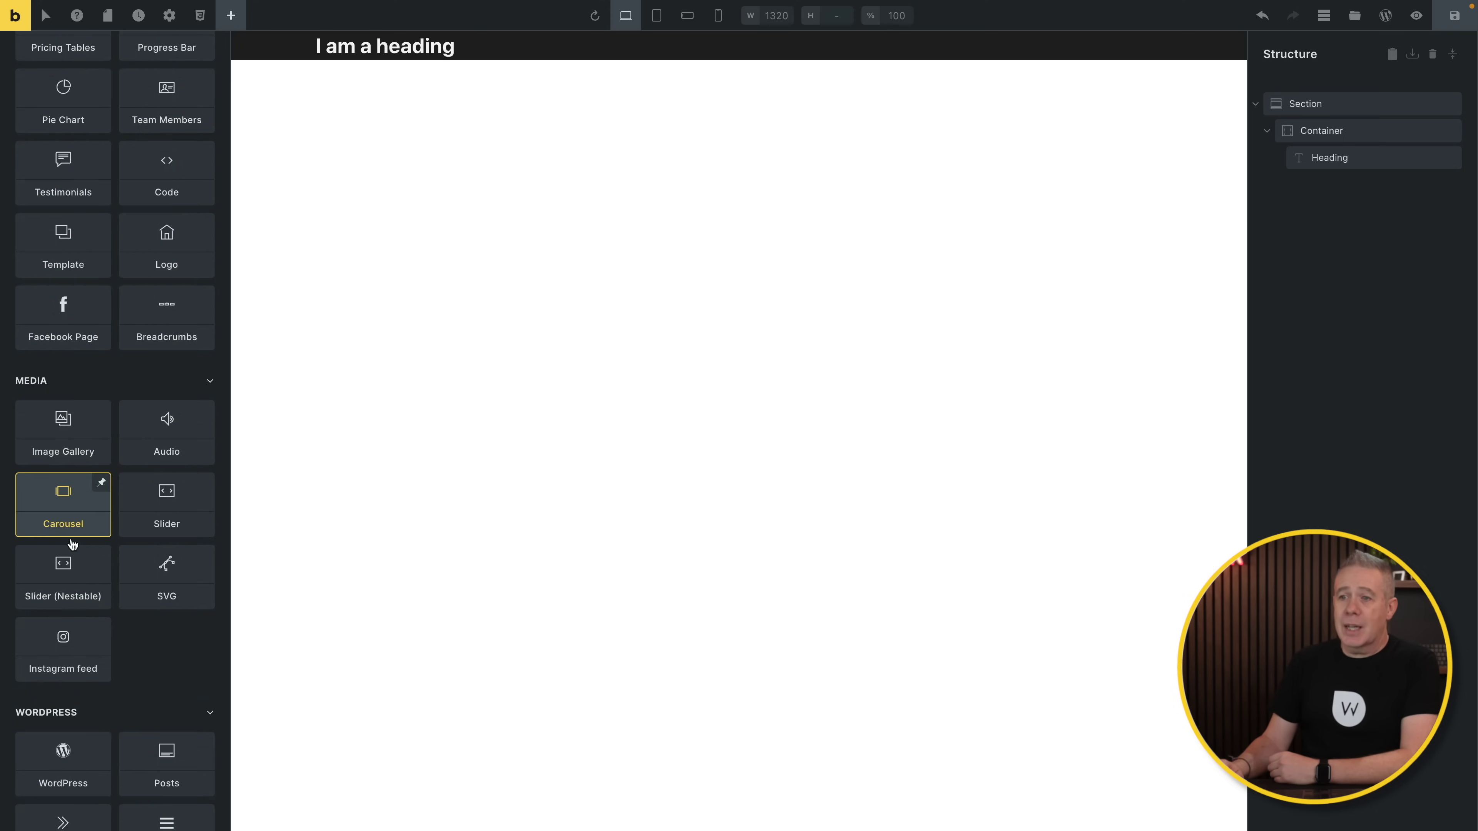
pyautogui.scroll(-2, 69, 562)
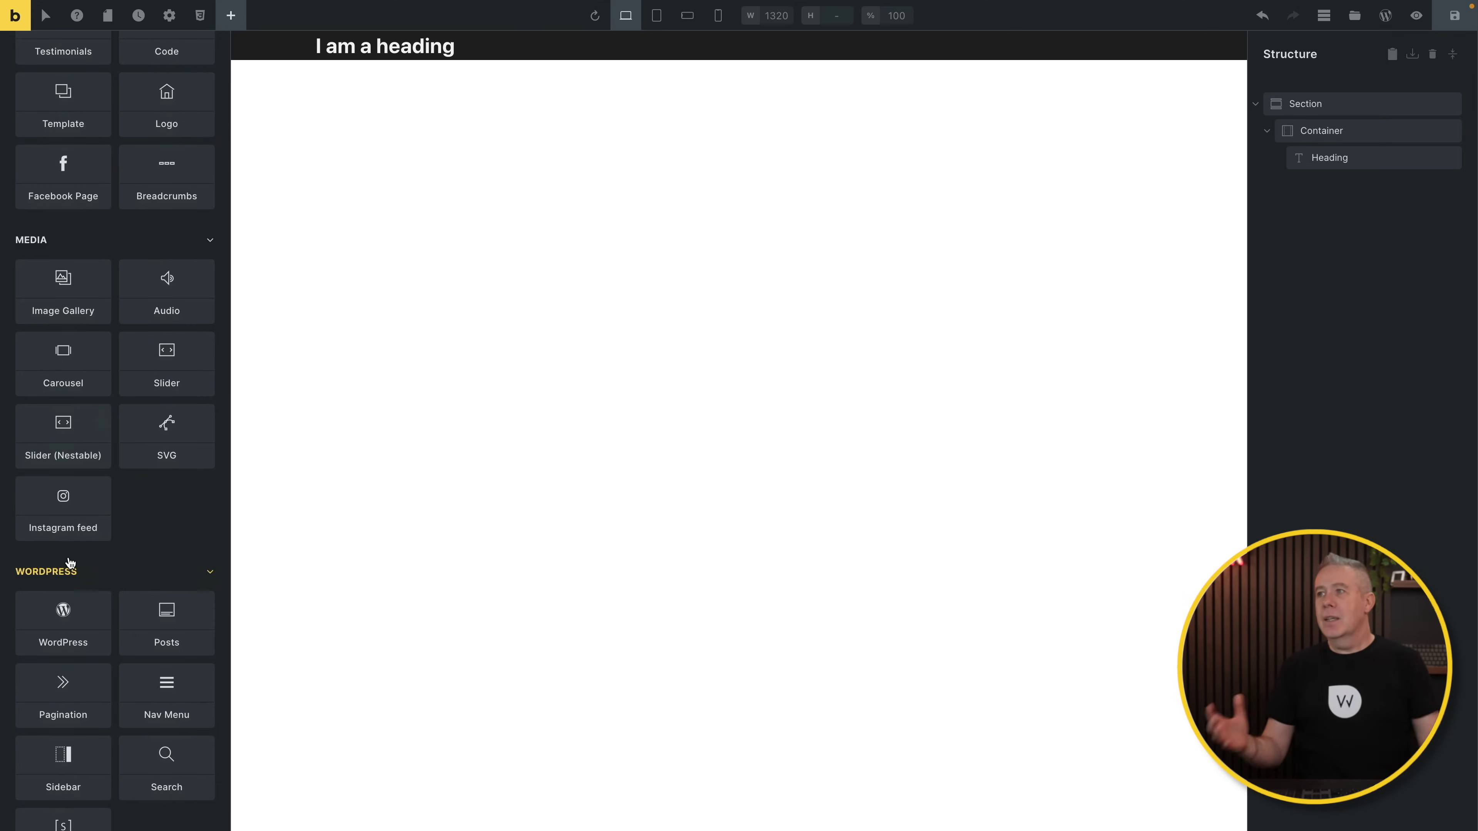
pyautogui.scroll(5, 69, 563)
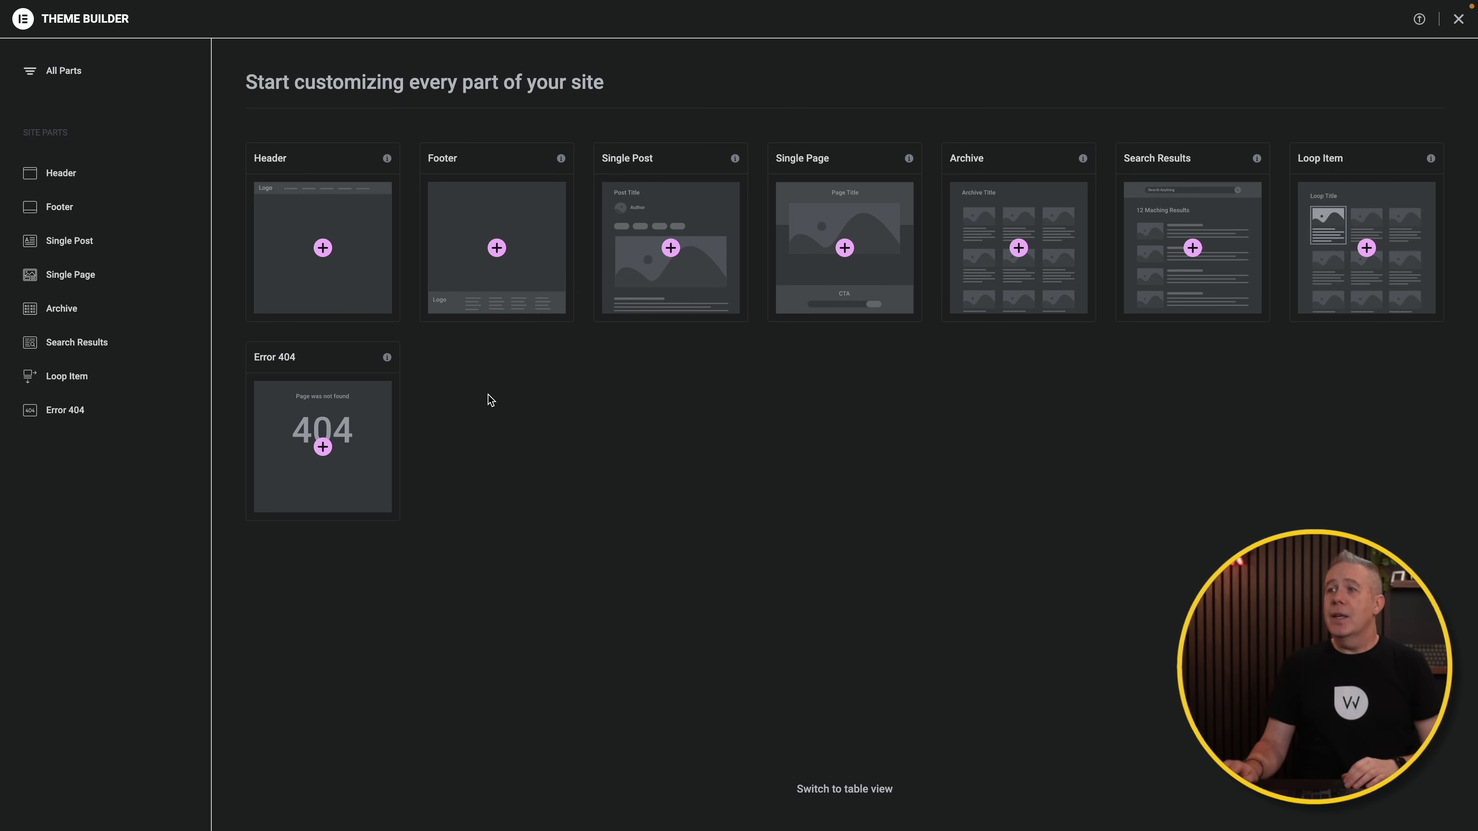
# Step: In Elementor's Theme Builder, create a header from the first library header block and apply the block's settings
pyautogui.click(324, 248)
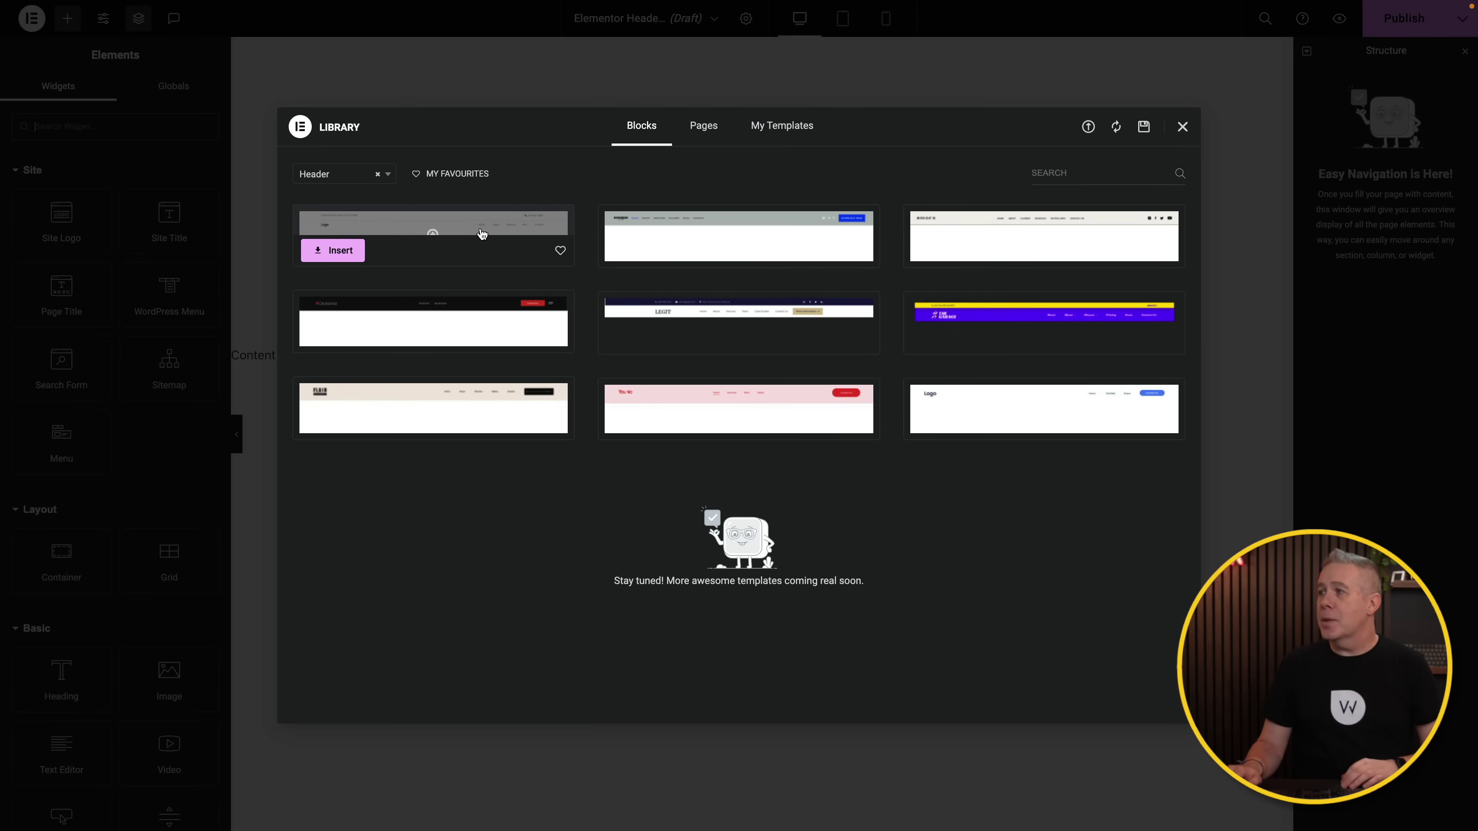
pyautogui.moveTo(433, 255)
pyautogui.click(337, 250)
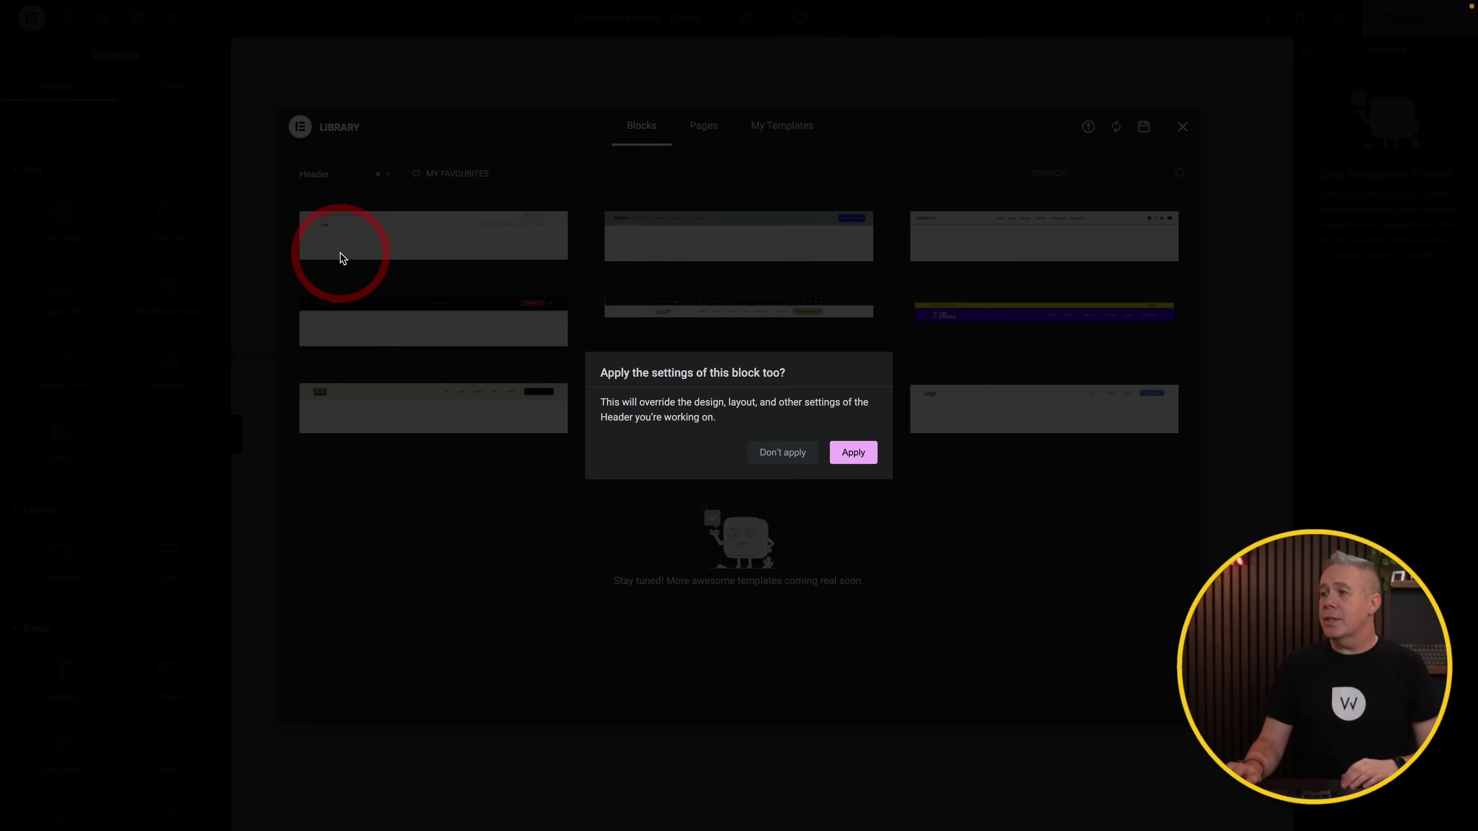
pyautogui.click(854, 451)
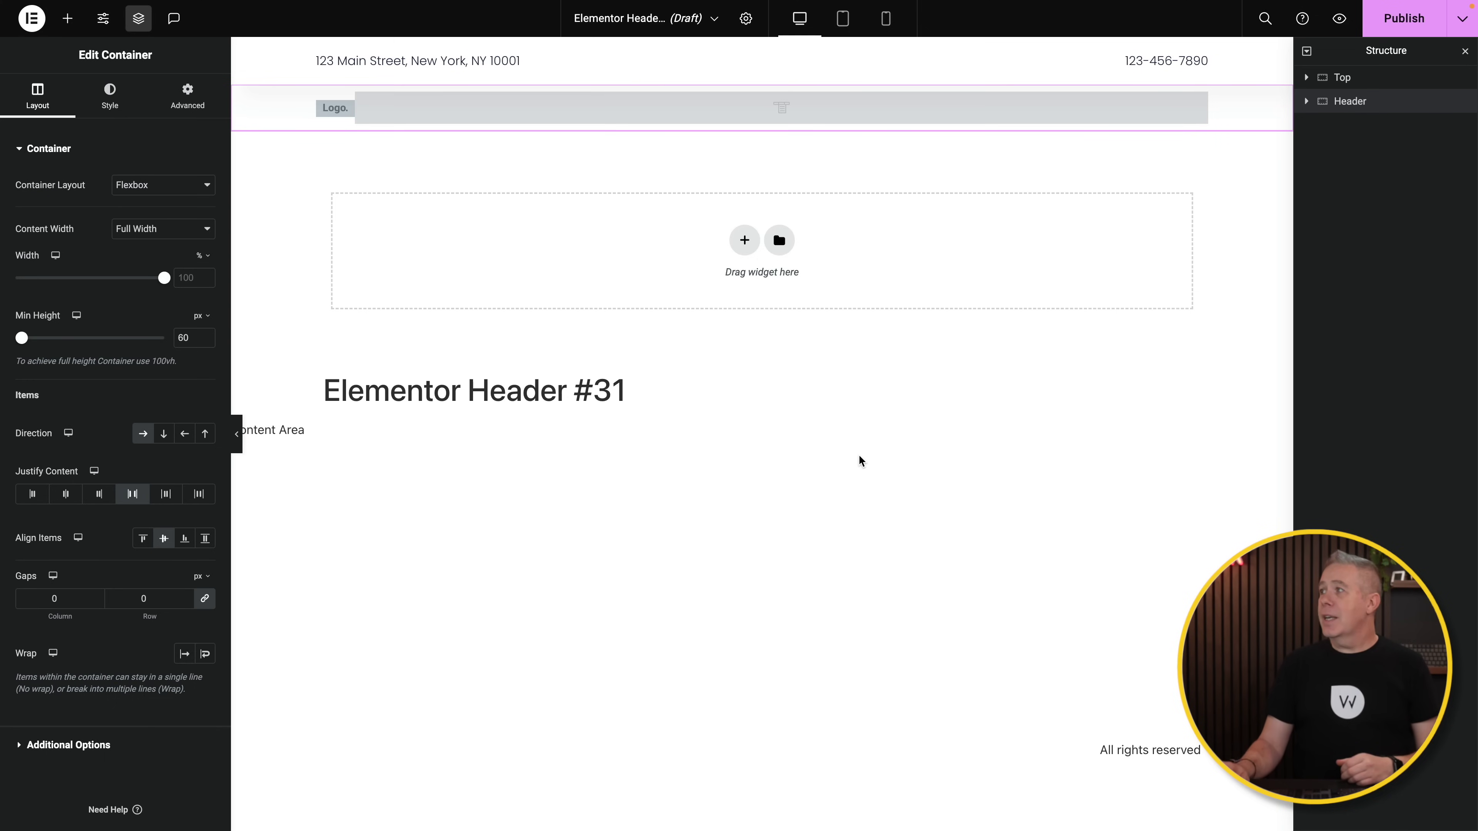
# Step: Publish the header template with a display condition that includes the Entire Site
pyautogui.click(1402, 24)
pyautogui.click(722, 449)
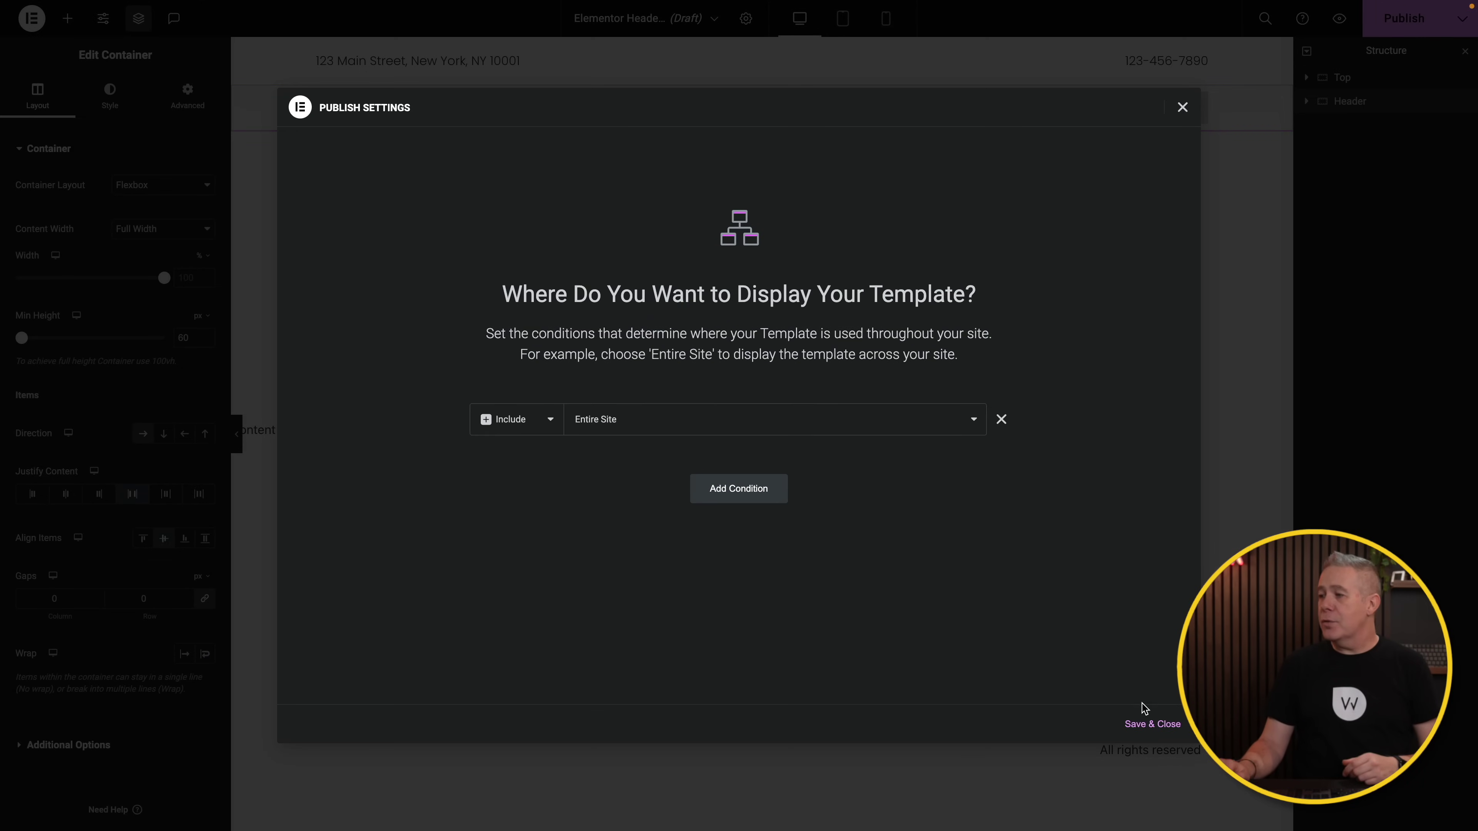
pyautogui.click(1145, 723)
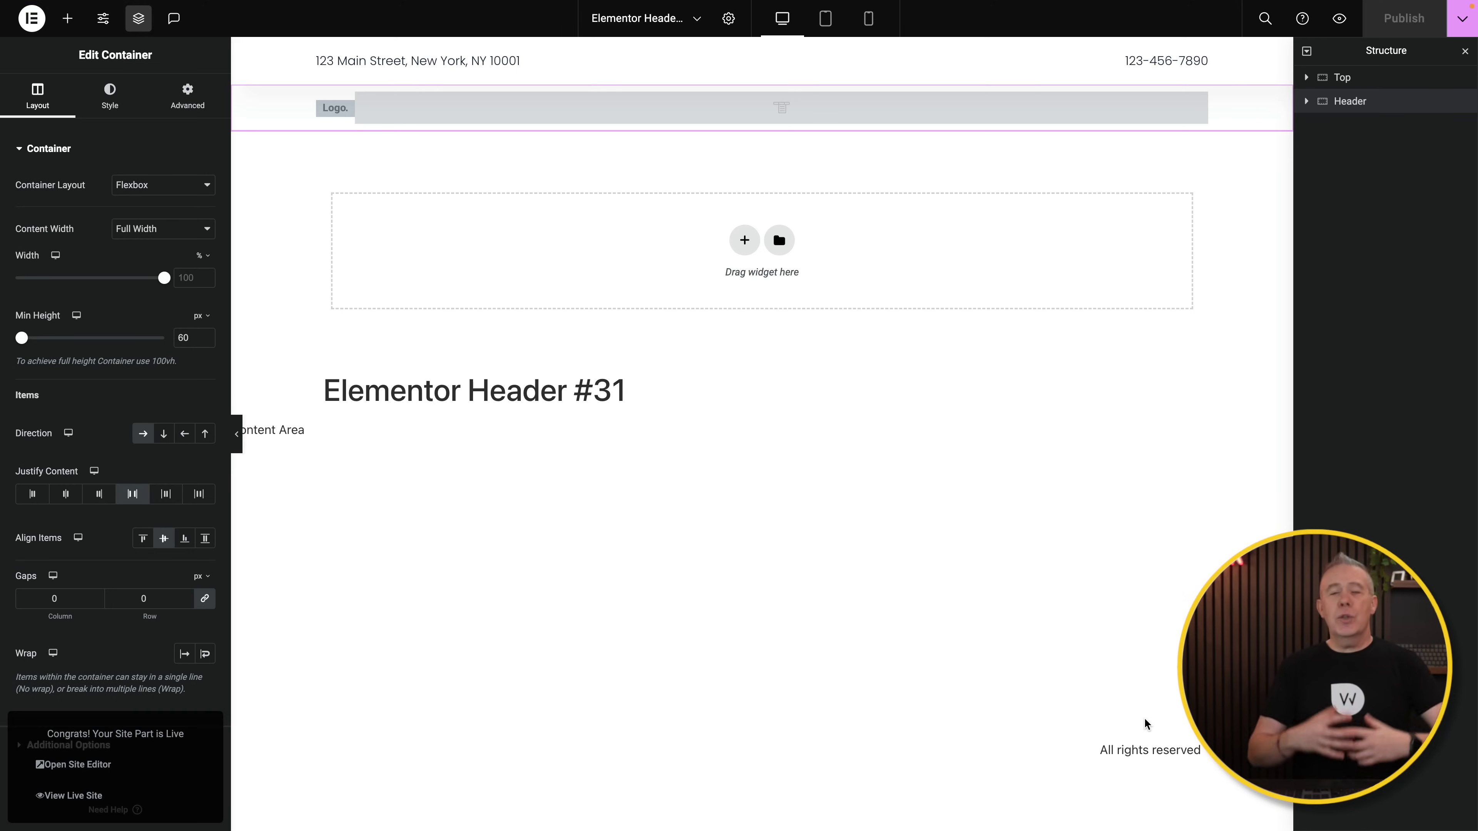
# Step: Return to the Theme Builder, view the published header's details and open it for editing
pyautogui.click(39, 21)
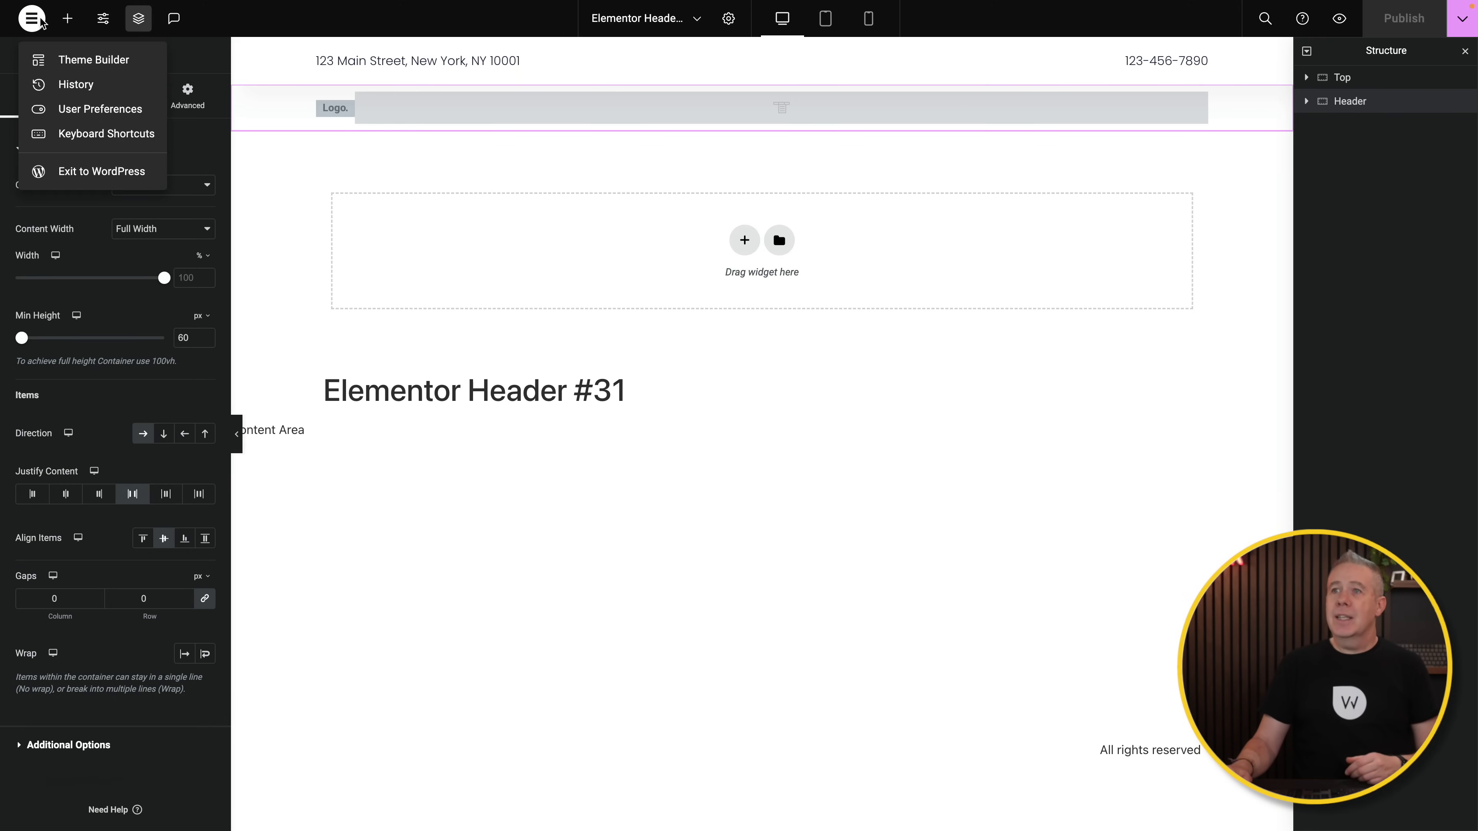
pyautogui.click(73, 59)
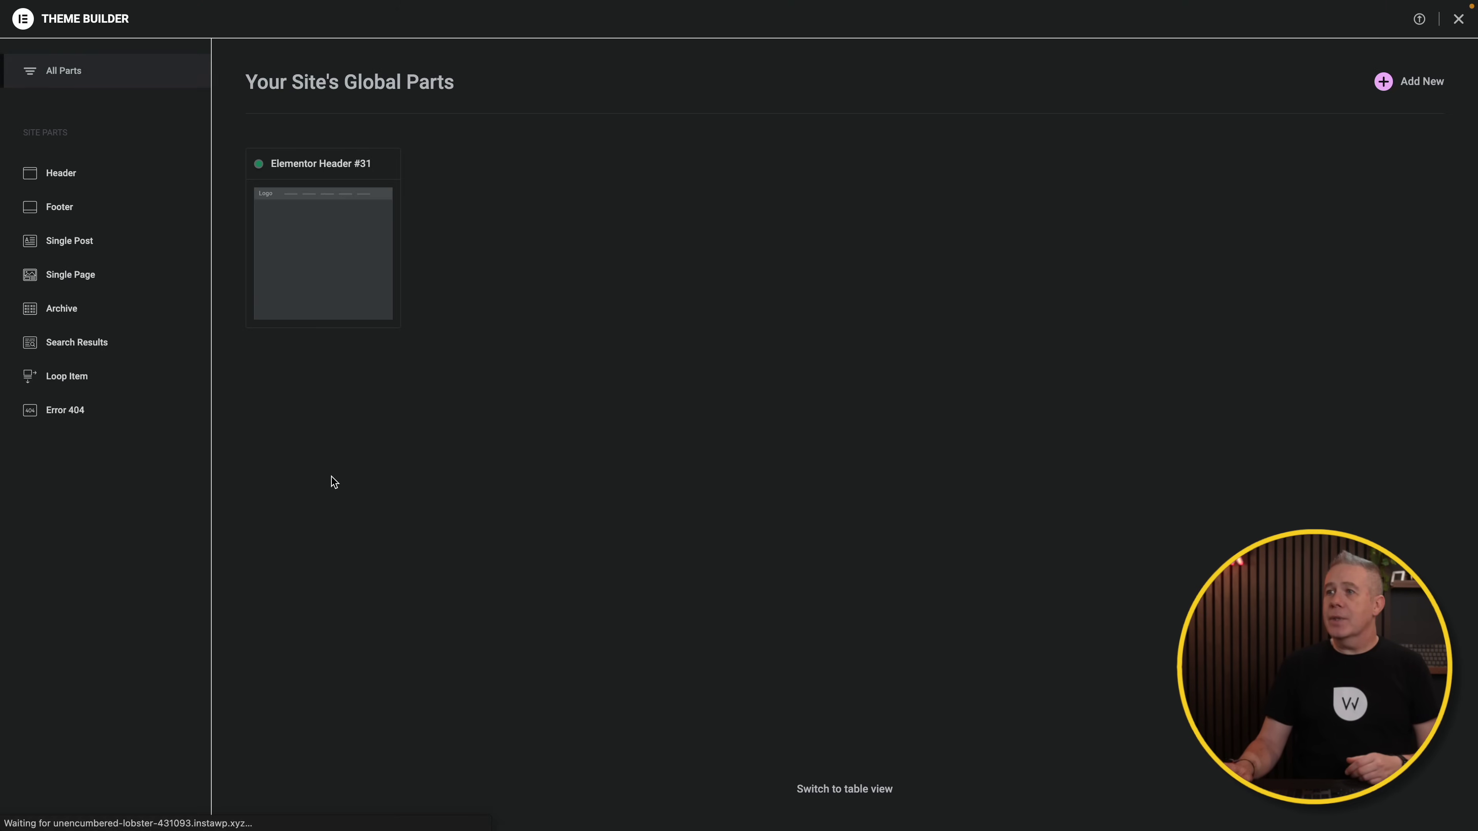
pyautogui.click(343, 241)
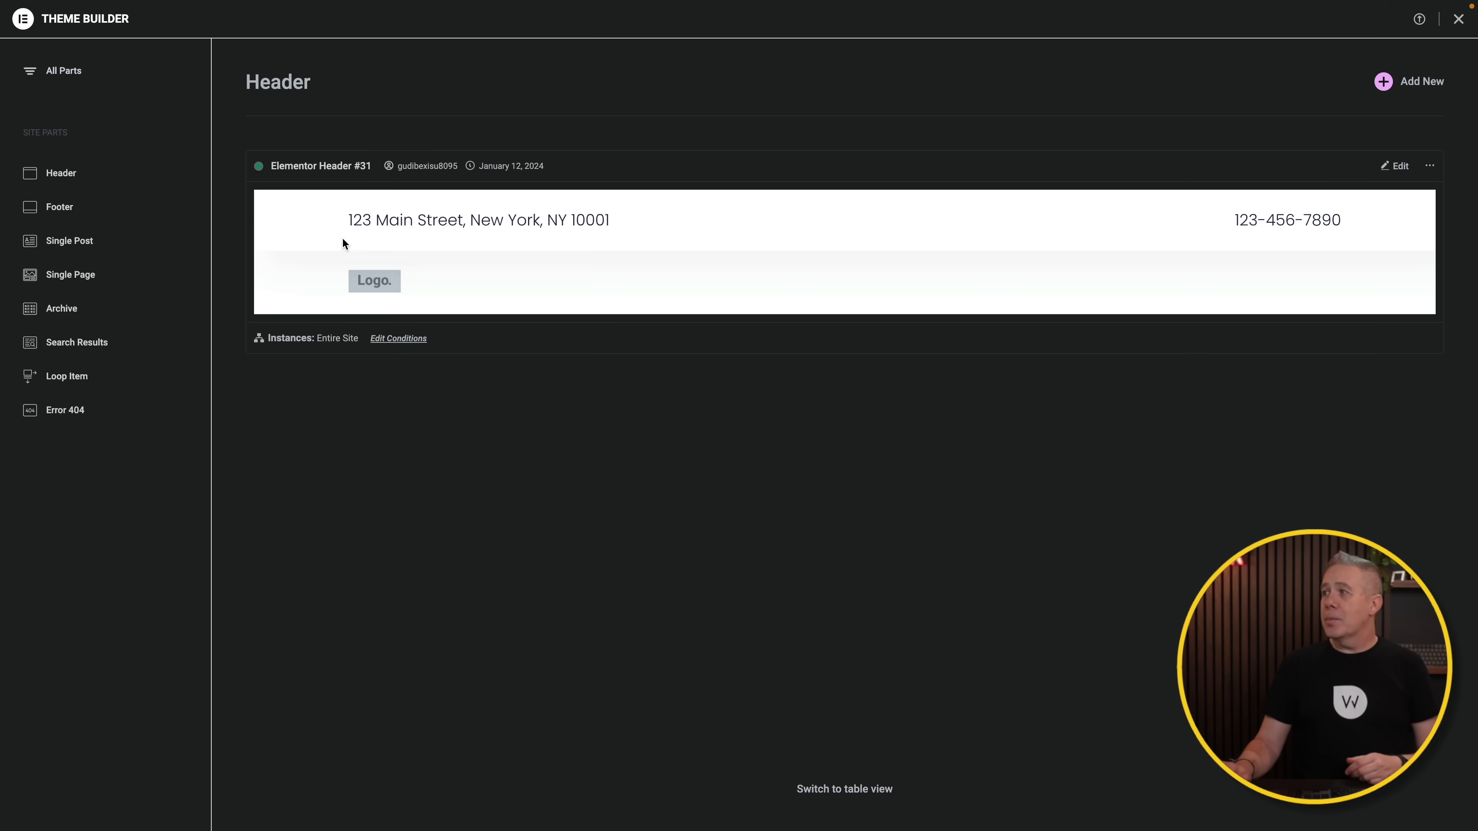
pyautogui.click(1398, 168)
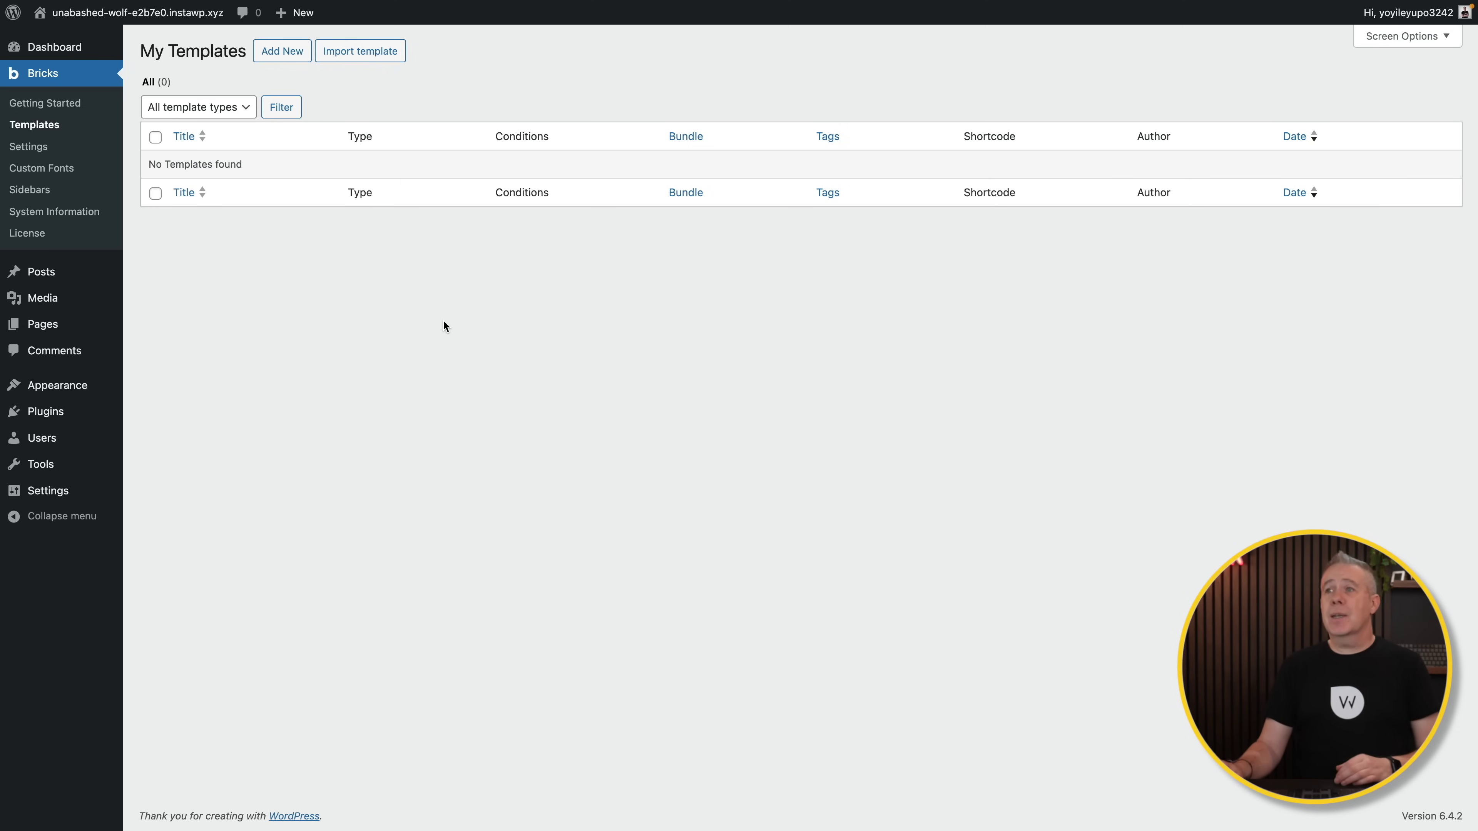
# Step: On the Bricks site, add a new template titled Default Header
pyautogui.click(283, 53)
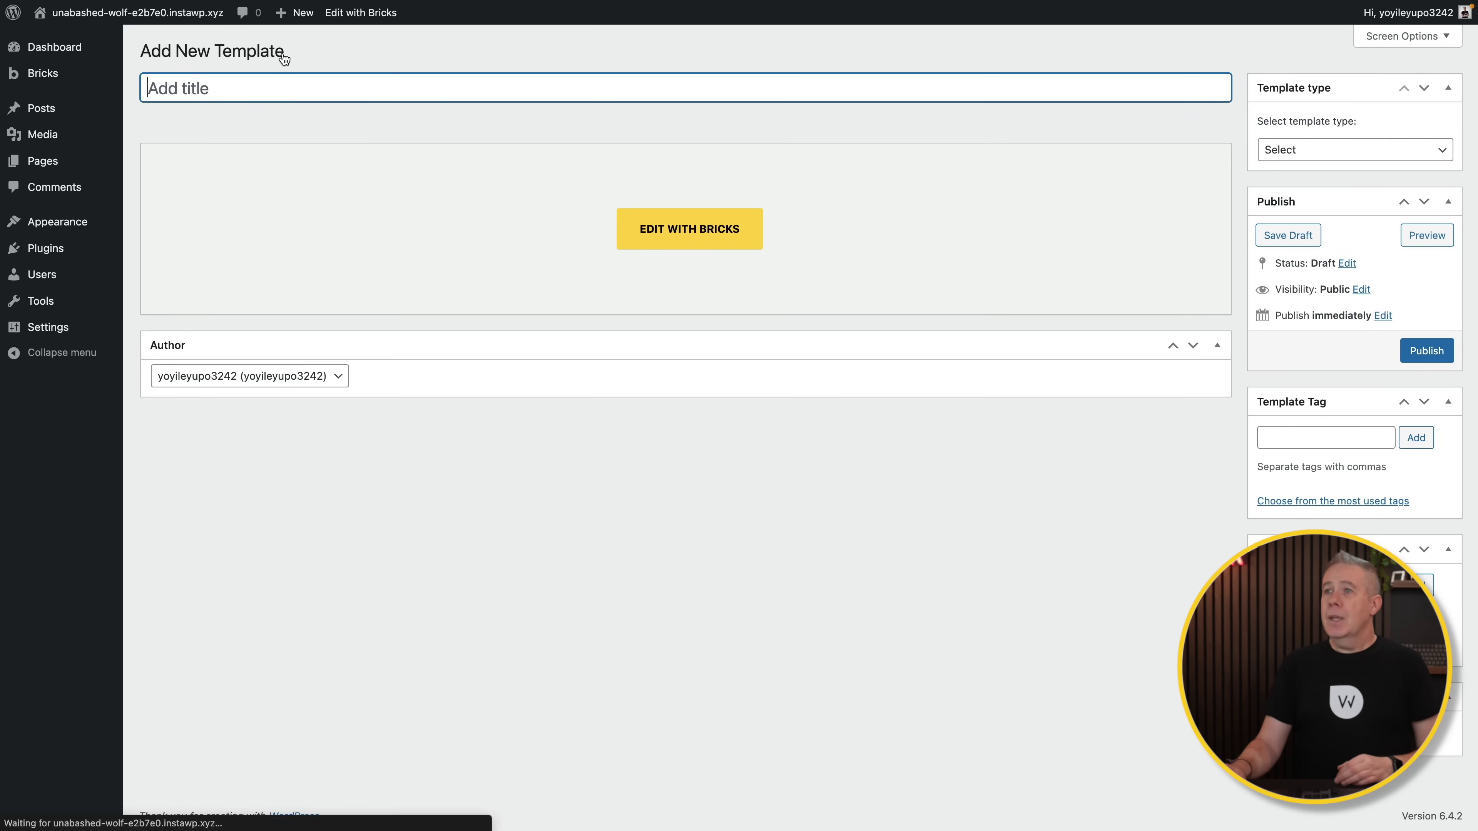
pyautogui.click(264, 89)
pyautogui.write('Default Header')
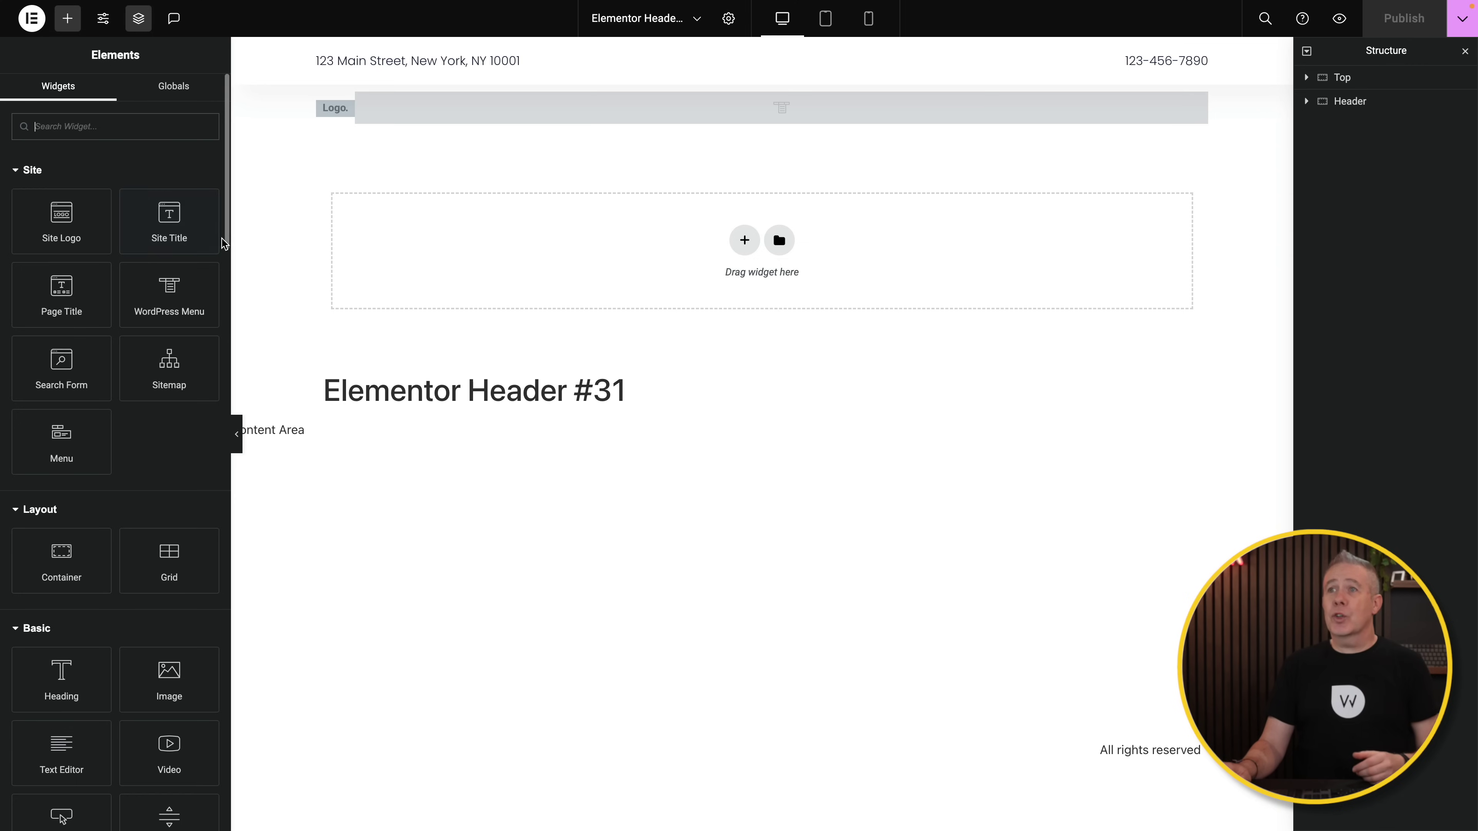
# Step: In Elementor's Theme Builder, rename the header template as Default Header
pyautogui.click(31, 20)
pyautogui.click(88, 56)
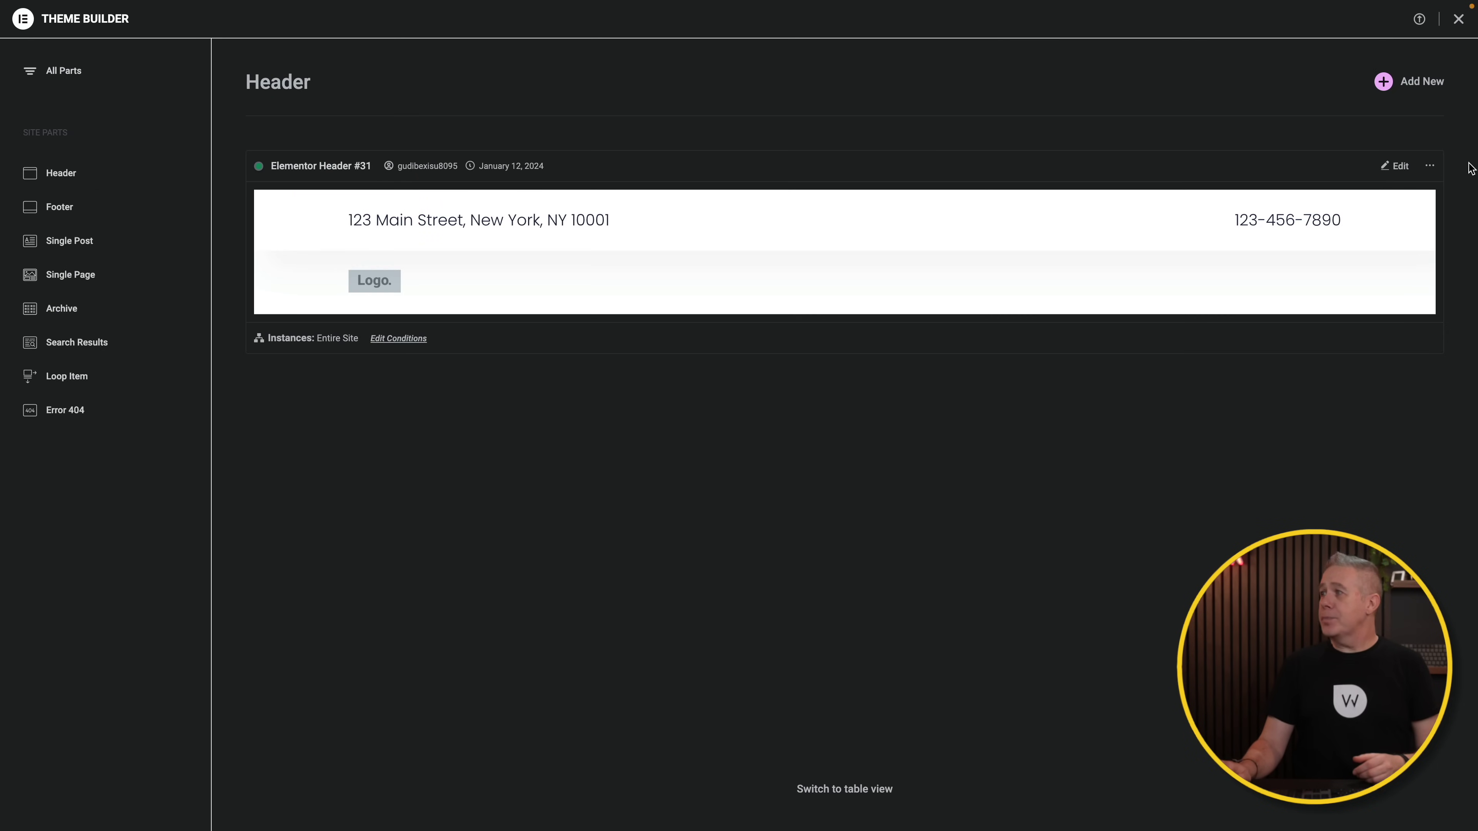
pyautogui.click(1430, 166)
pyautogui.click(1420, 232)
pyautogui.moveTo(752, 413); pyautogui.dragTo(618, 413)
pyautogui.write('Default Header')
pyautogui.click(811, 453)
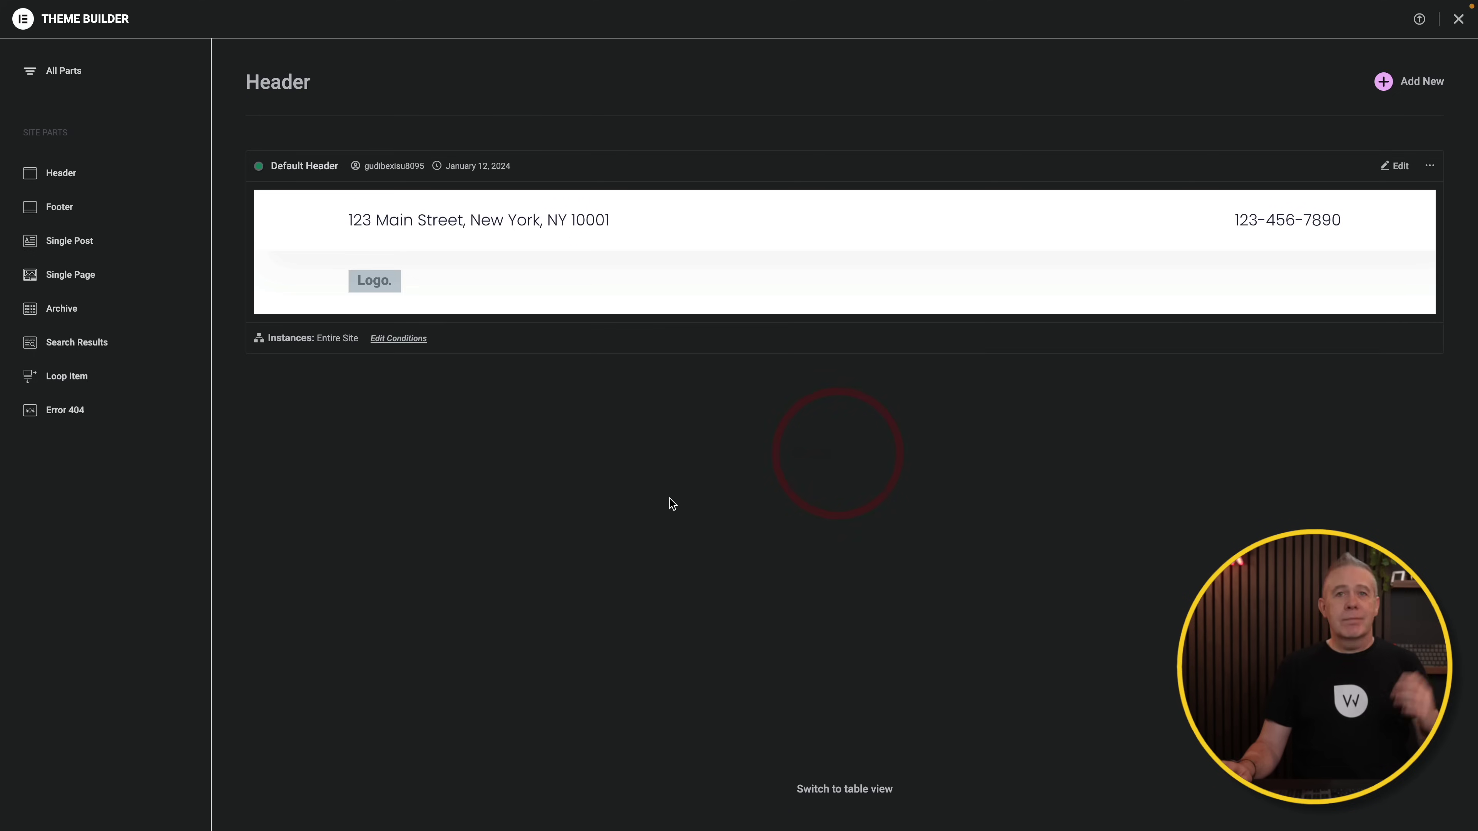
# Step: On the Bricks site, set the Default Header template's type to Header and publish it
pyautogui.click(845, 85)
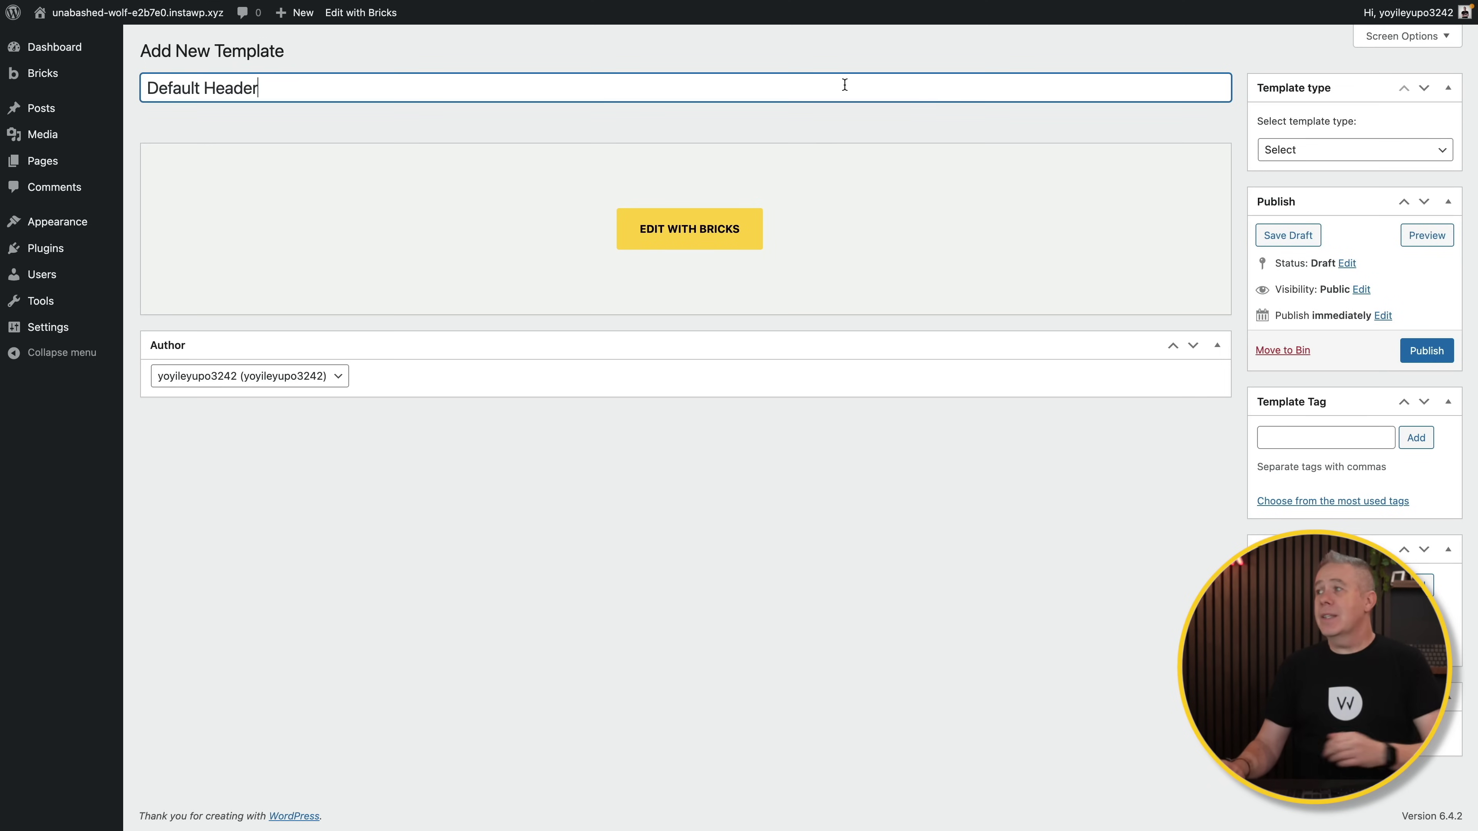
pyautogui.click(1298, 157)
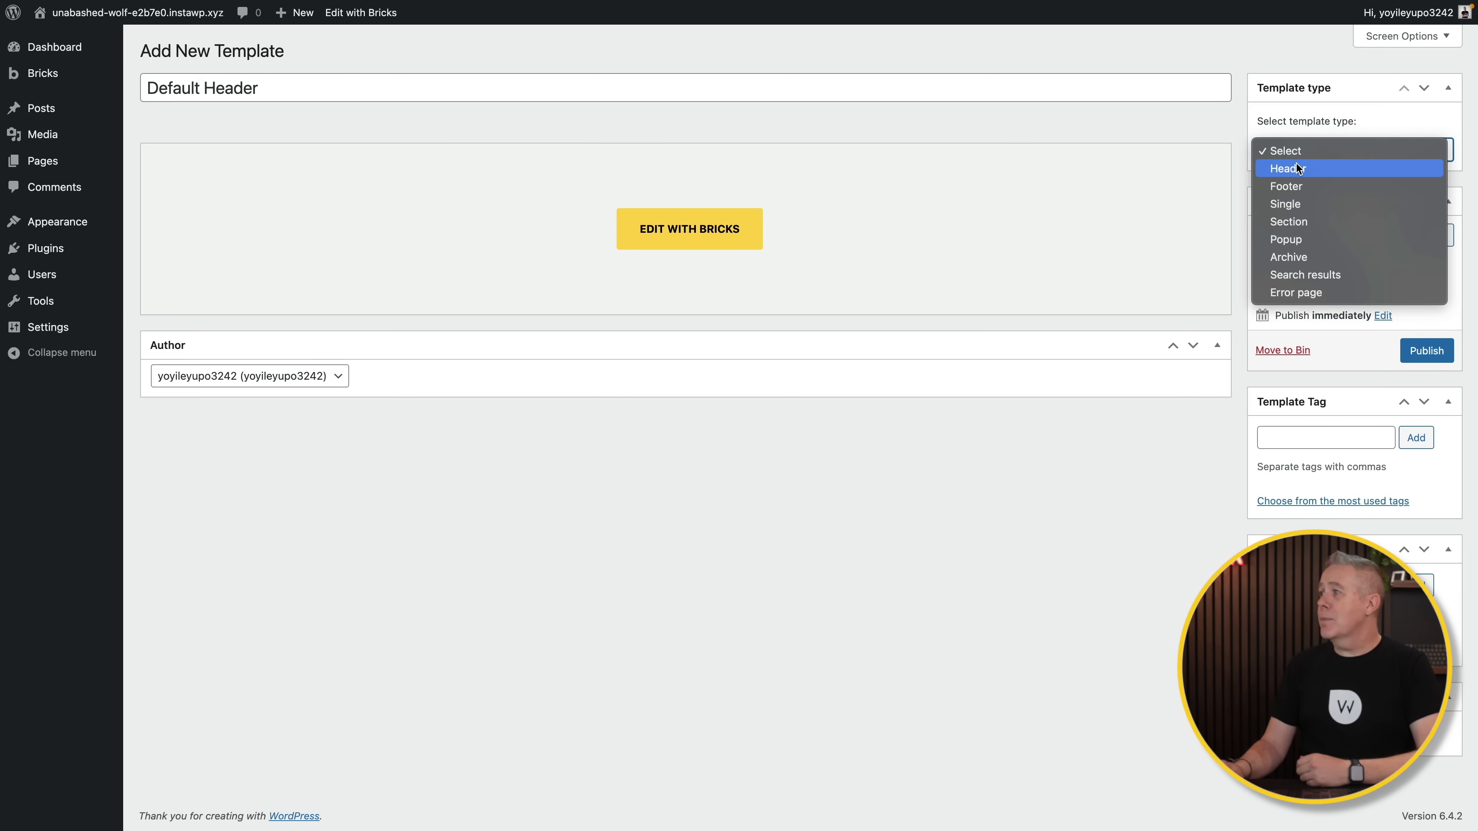
pyautogui.click(1307, 170)
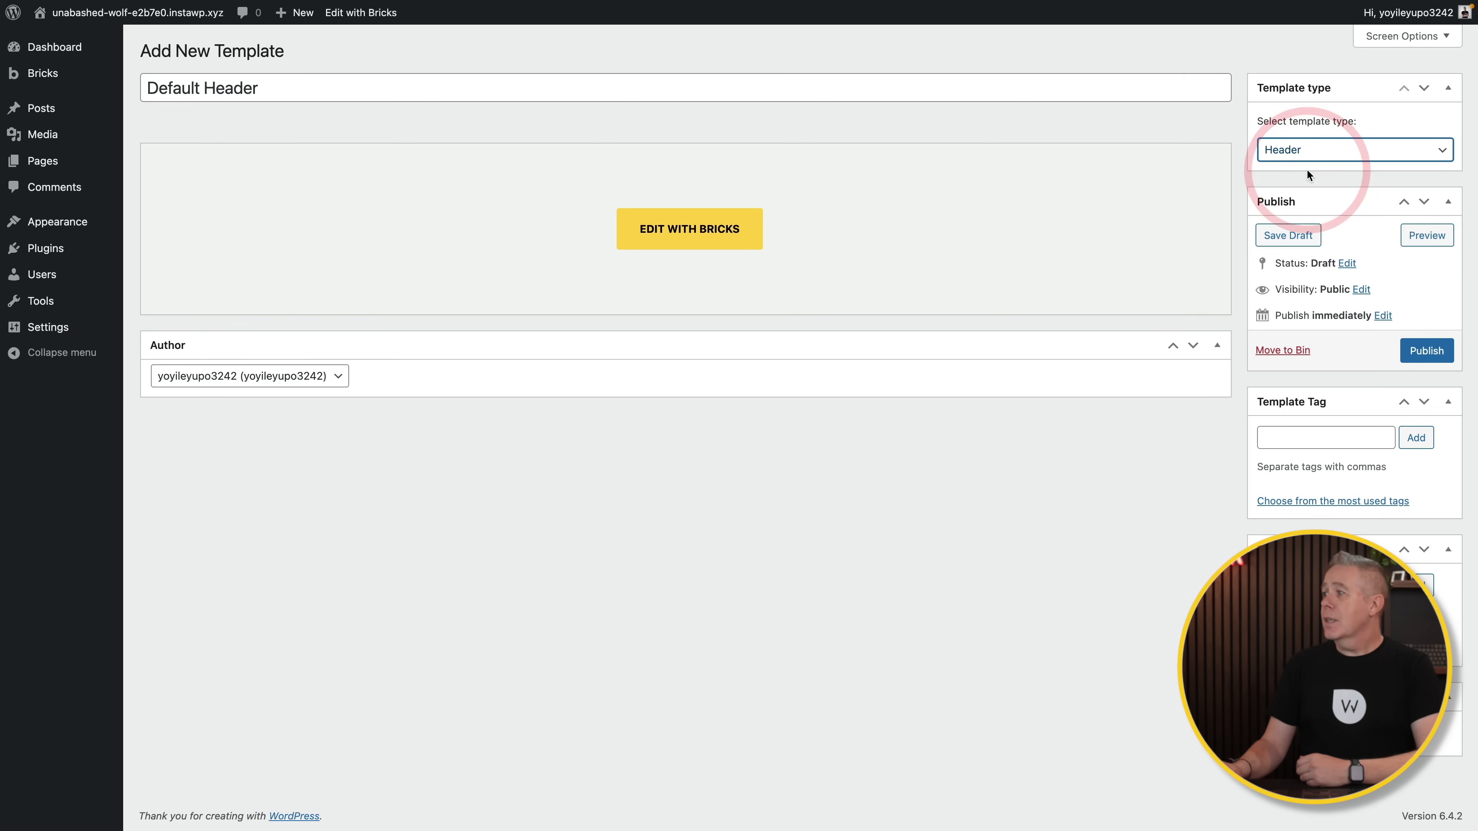
pyautogui.click(1427, 354)
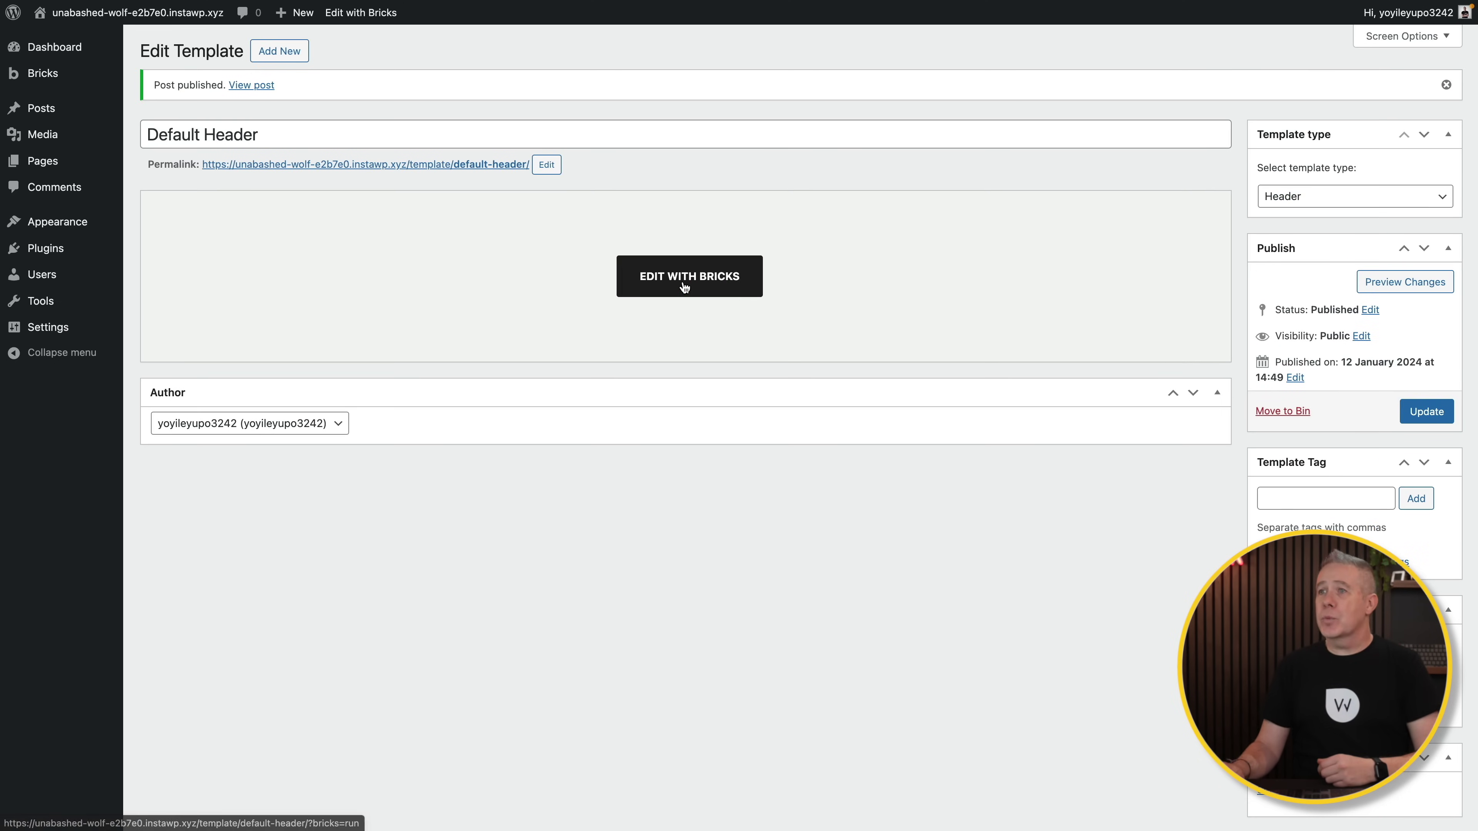
# Step: Open the Default Header in the Bricks editor and filter the community templates to the Header type
pyautogui.click(684, 287)
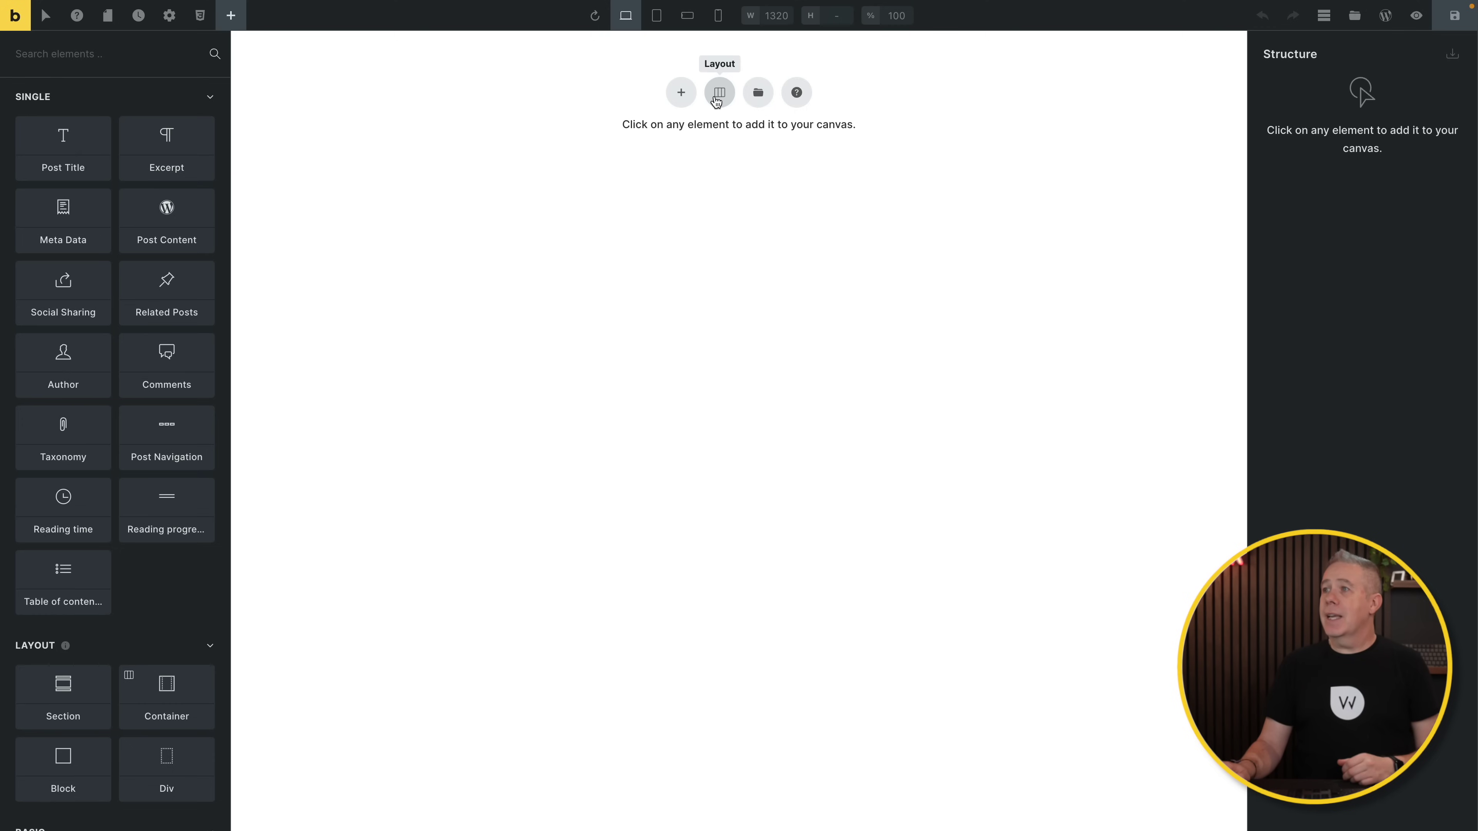
pyautogui.click(756, 102)
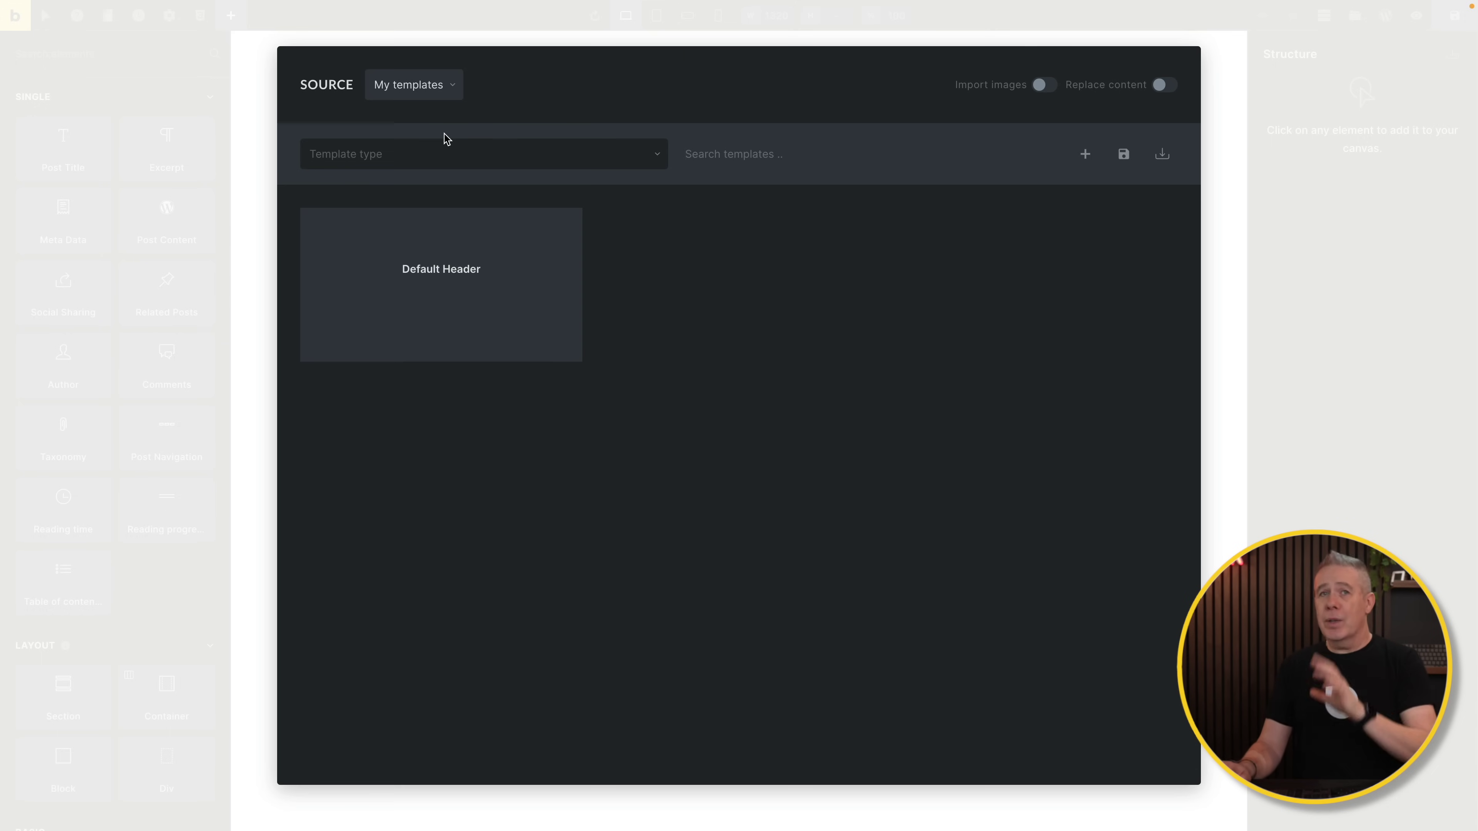
pyautogui.click(453, 86)
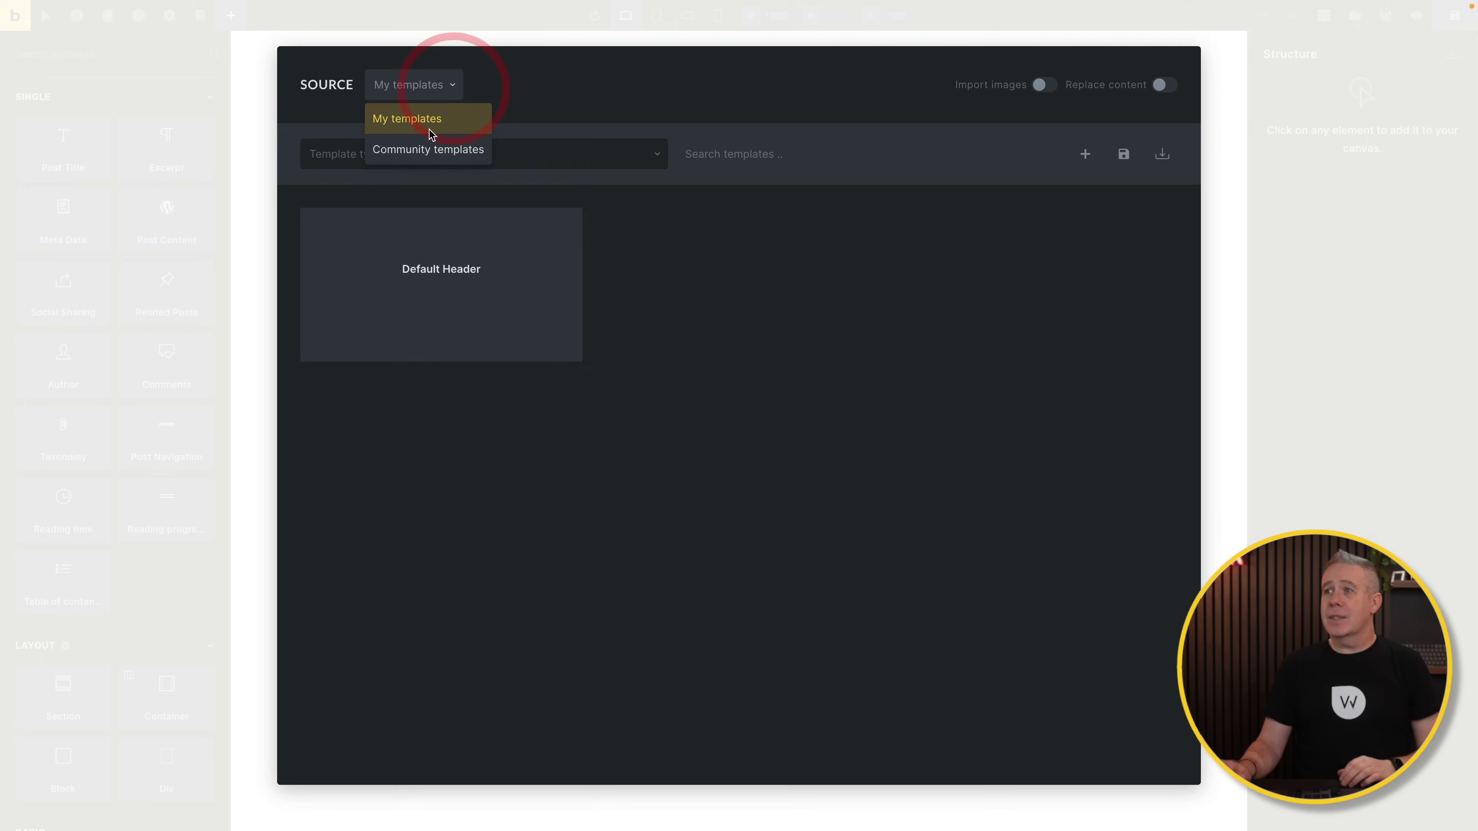
pyautogui.click(429, 145)
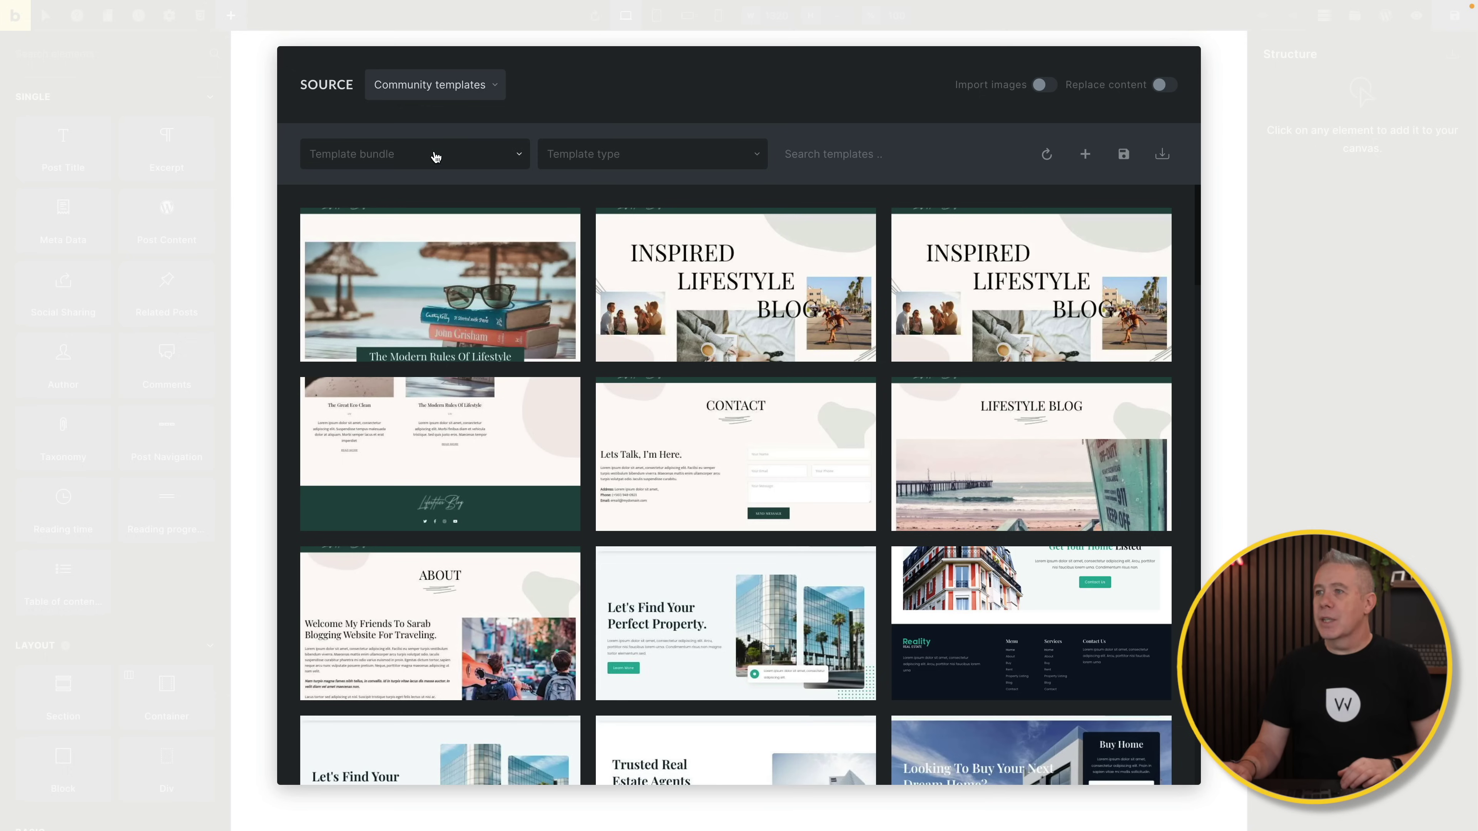
pyautogui.click(469, 154)
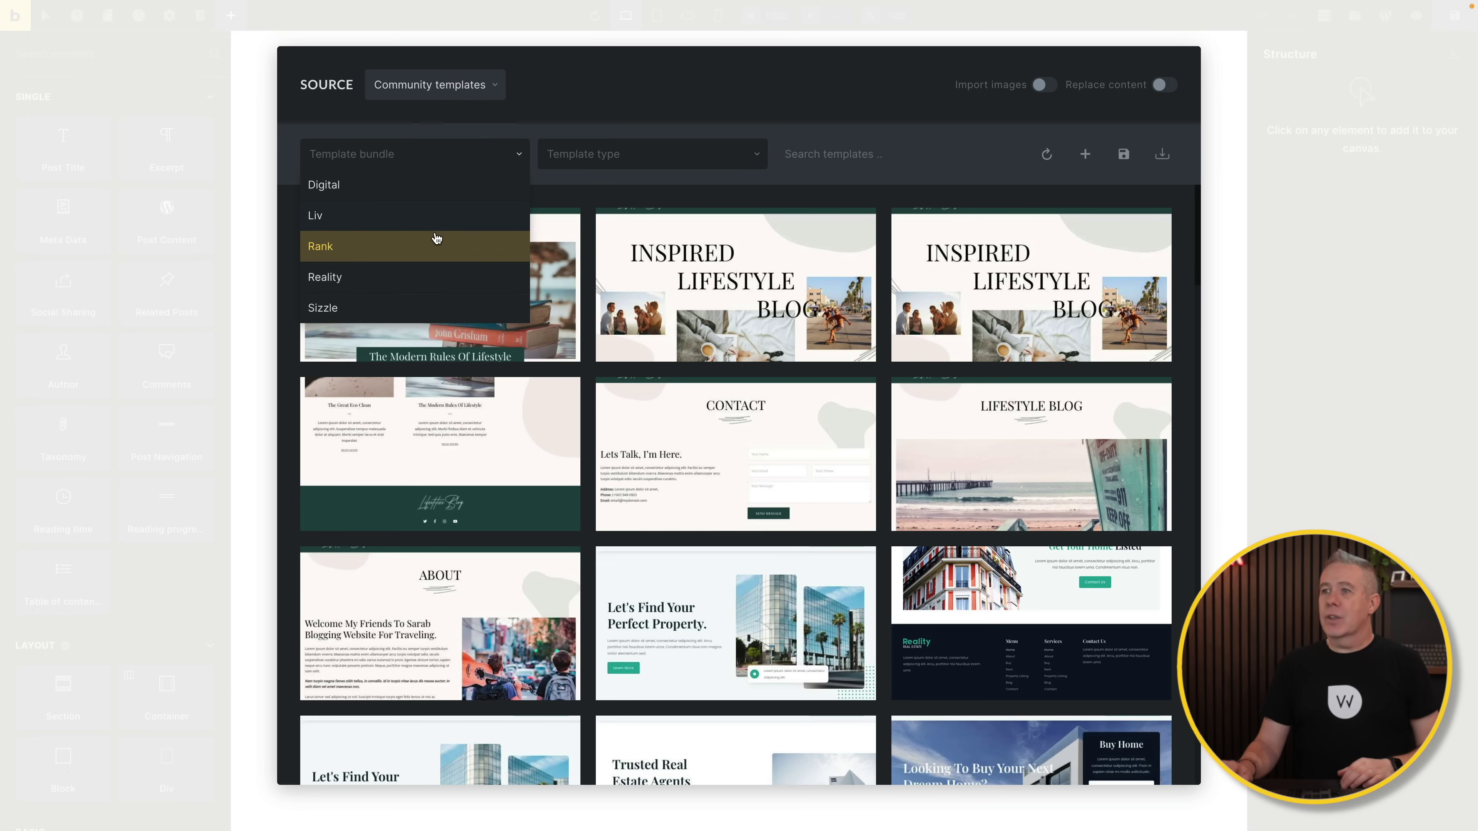
pyautogui.click(620, 155)
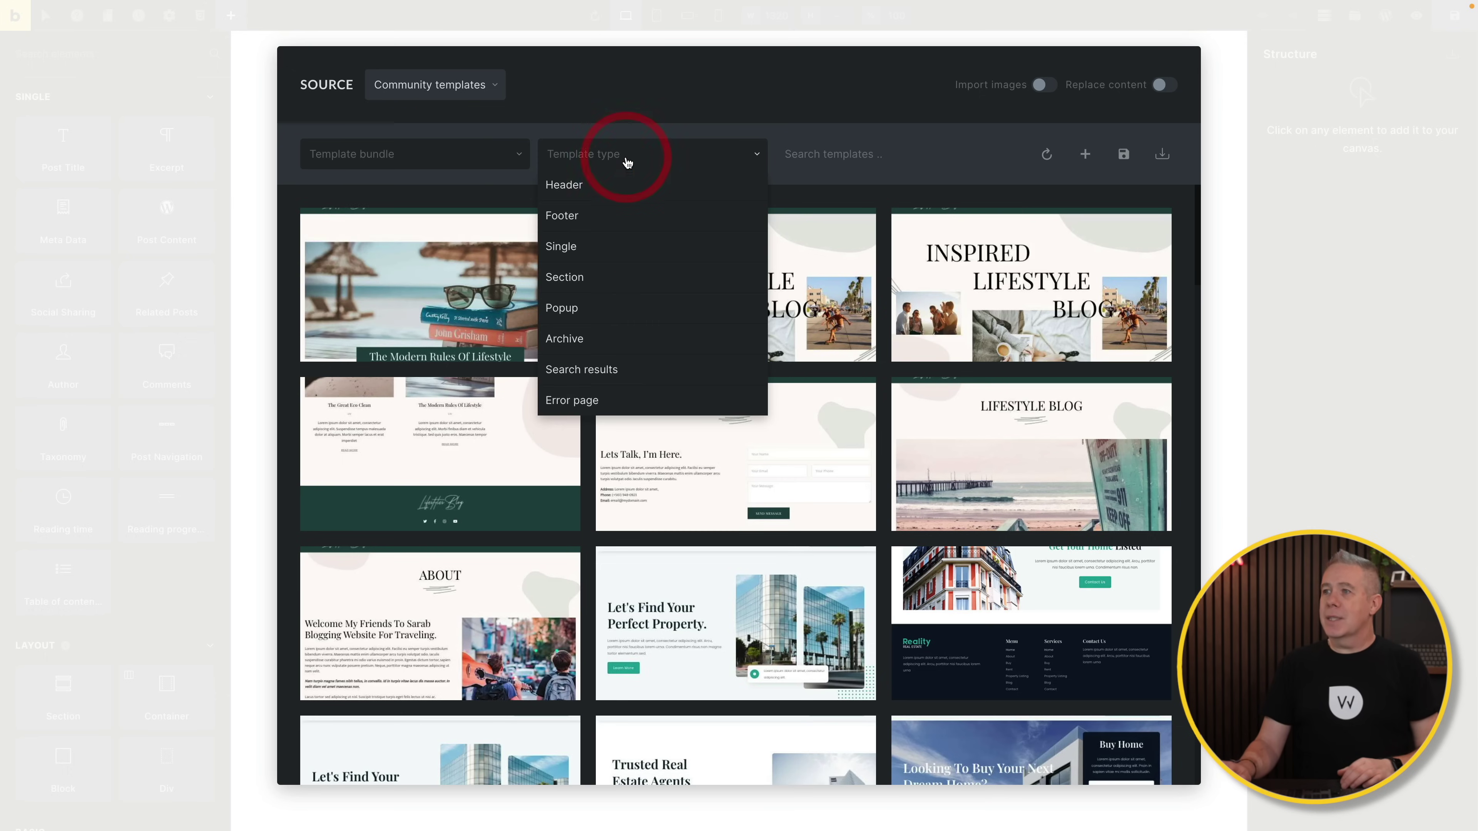
pyautogui.click(612, 184)
pyautogui.moveTo(722, 457)
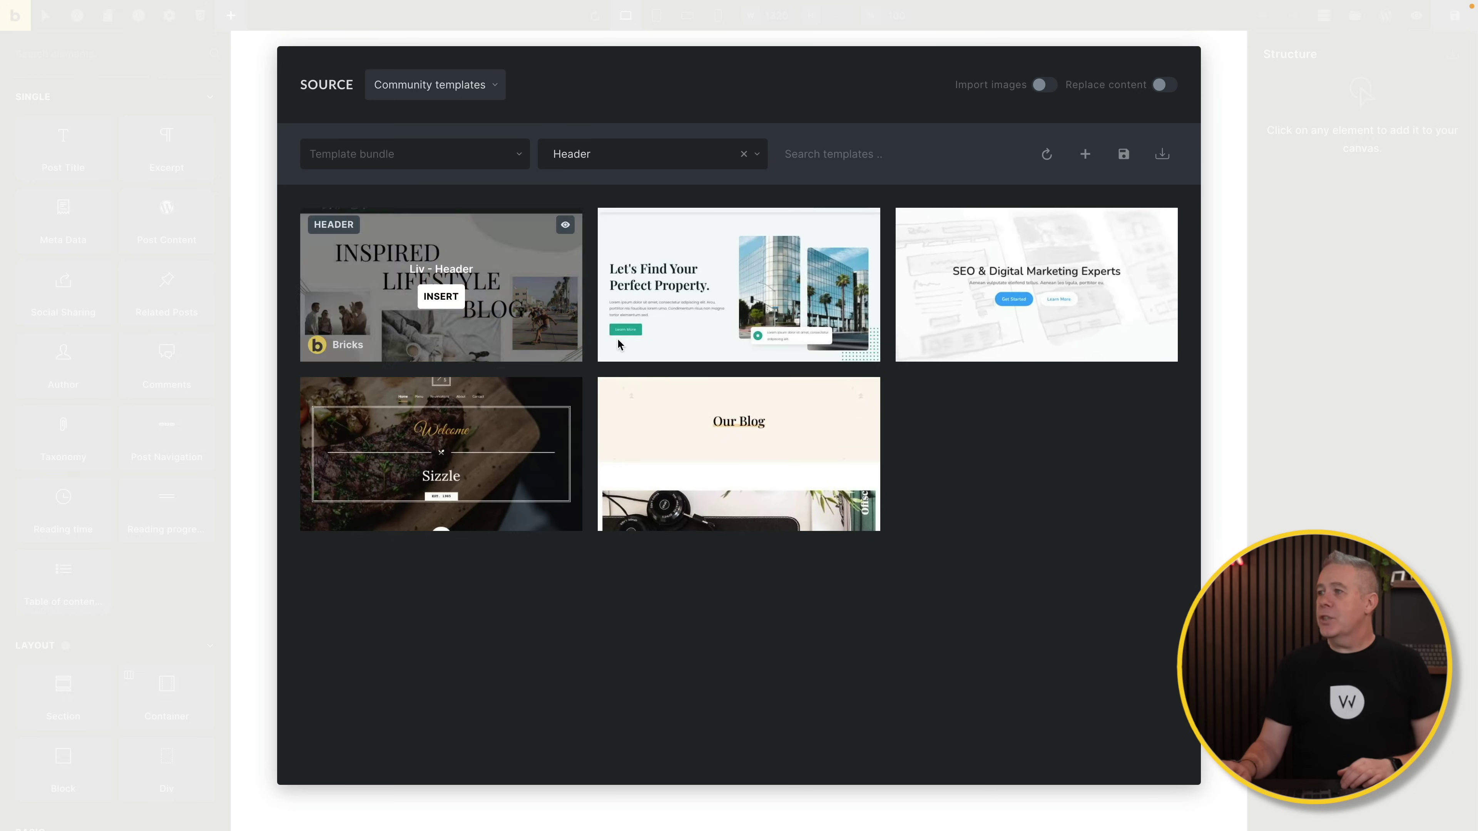
# Step: Insert the Rank - Header community template without importing its theme style, and save the header
pyautogui.moveTo(1039, 298)
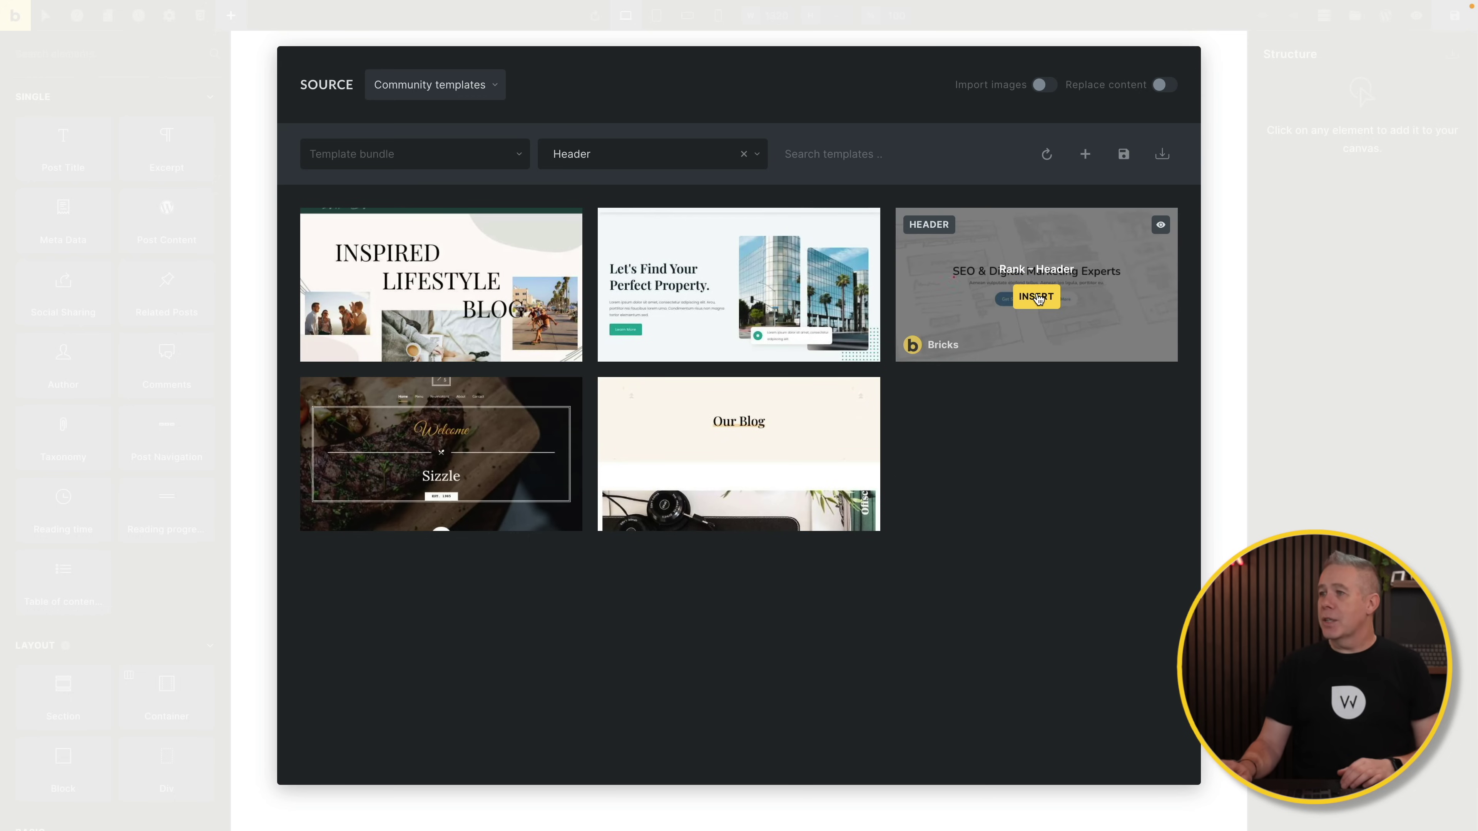
pyautogui.click(1037, 296)
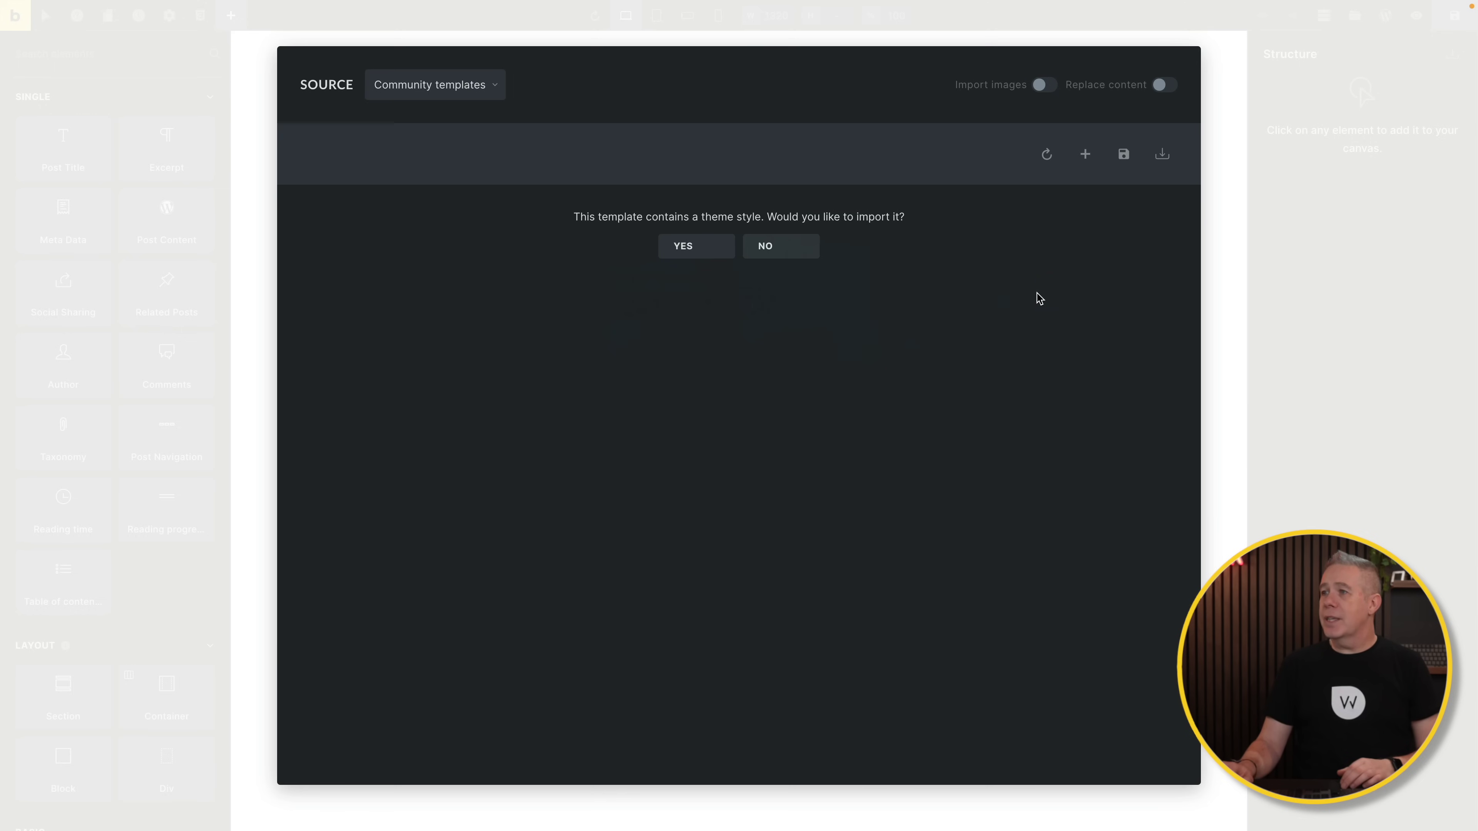
pyautogui.click(771, 249)
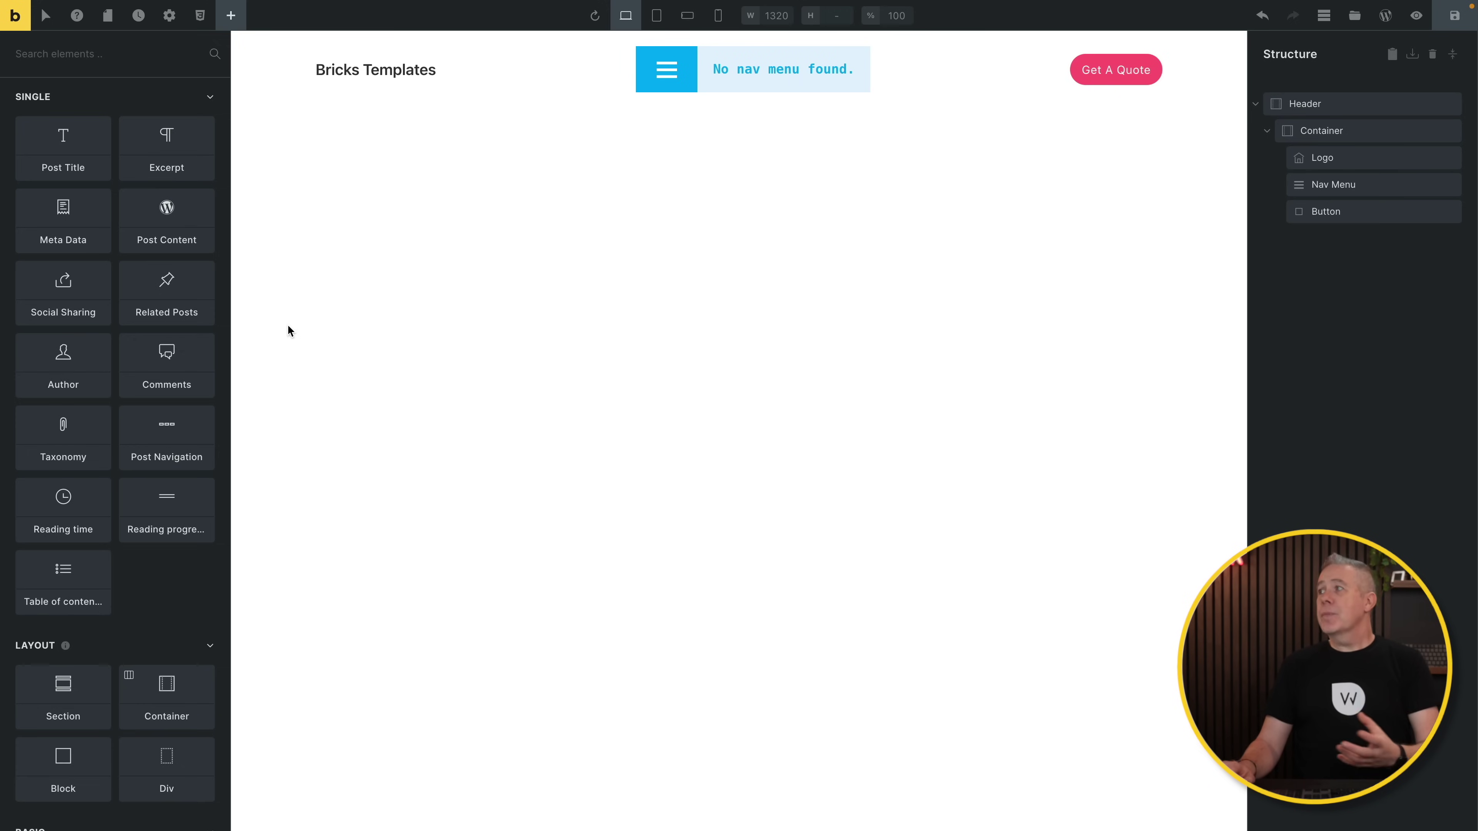
pyautogui.click(1452, 16)
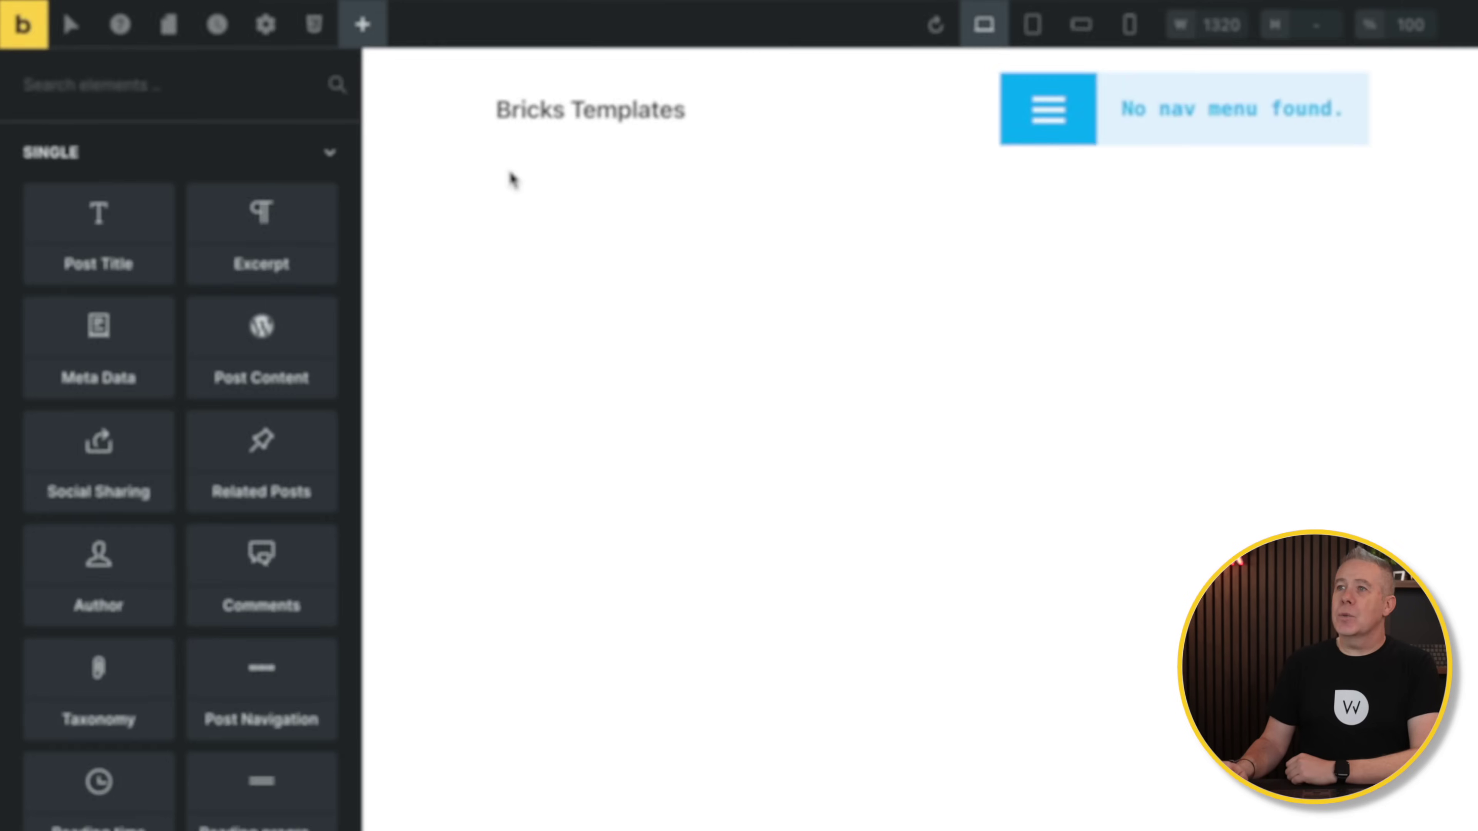
# Step: Examine the header's template settings, including the header location options, sticky header and conditions
pyautogui.click(295, 39)
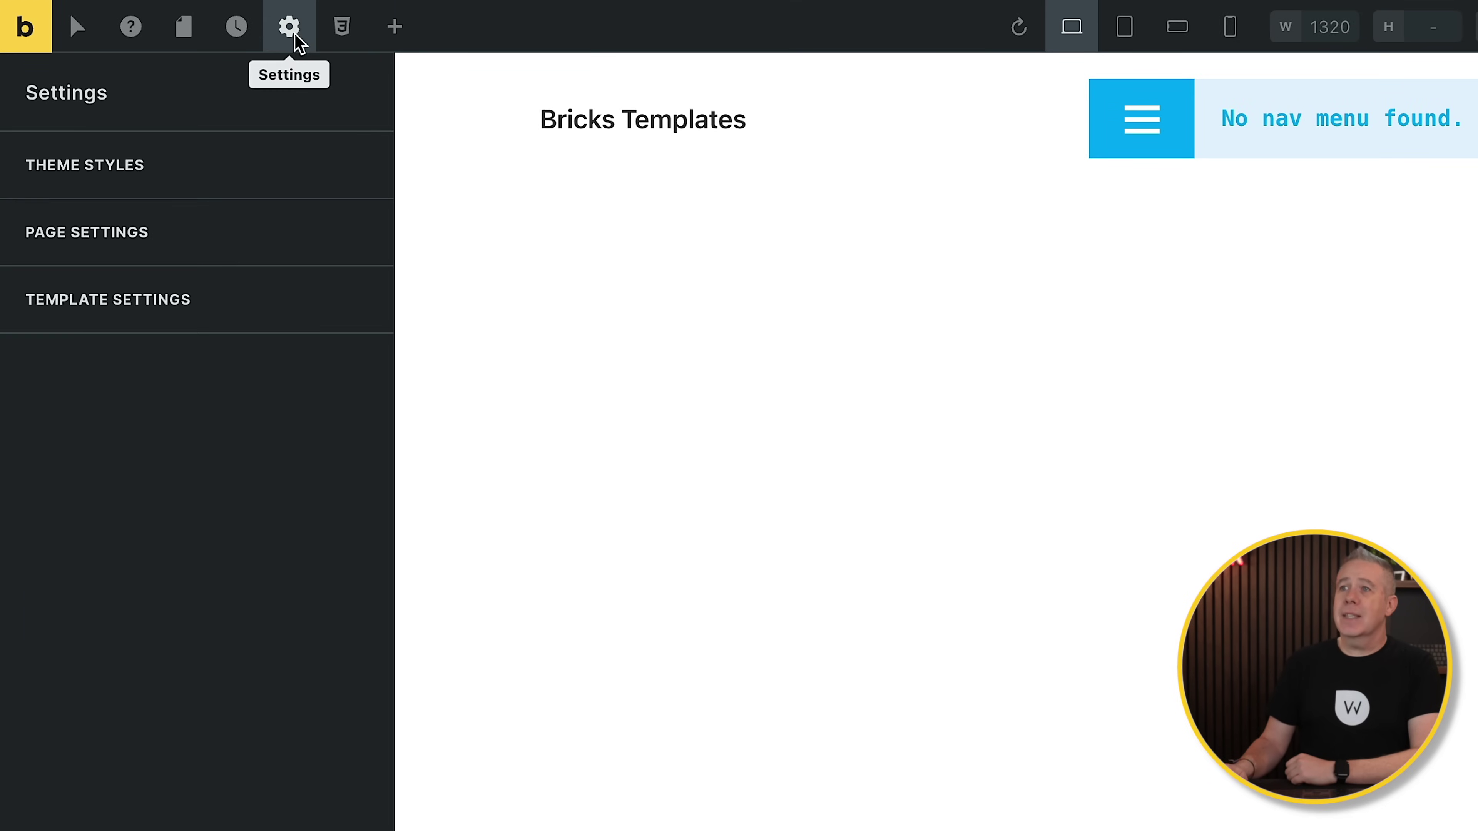
pyautogui.click(116, 307)
pyautogui.click(203, 294)
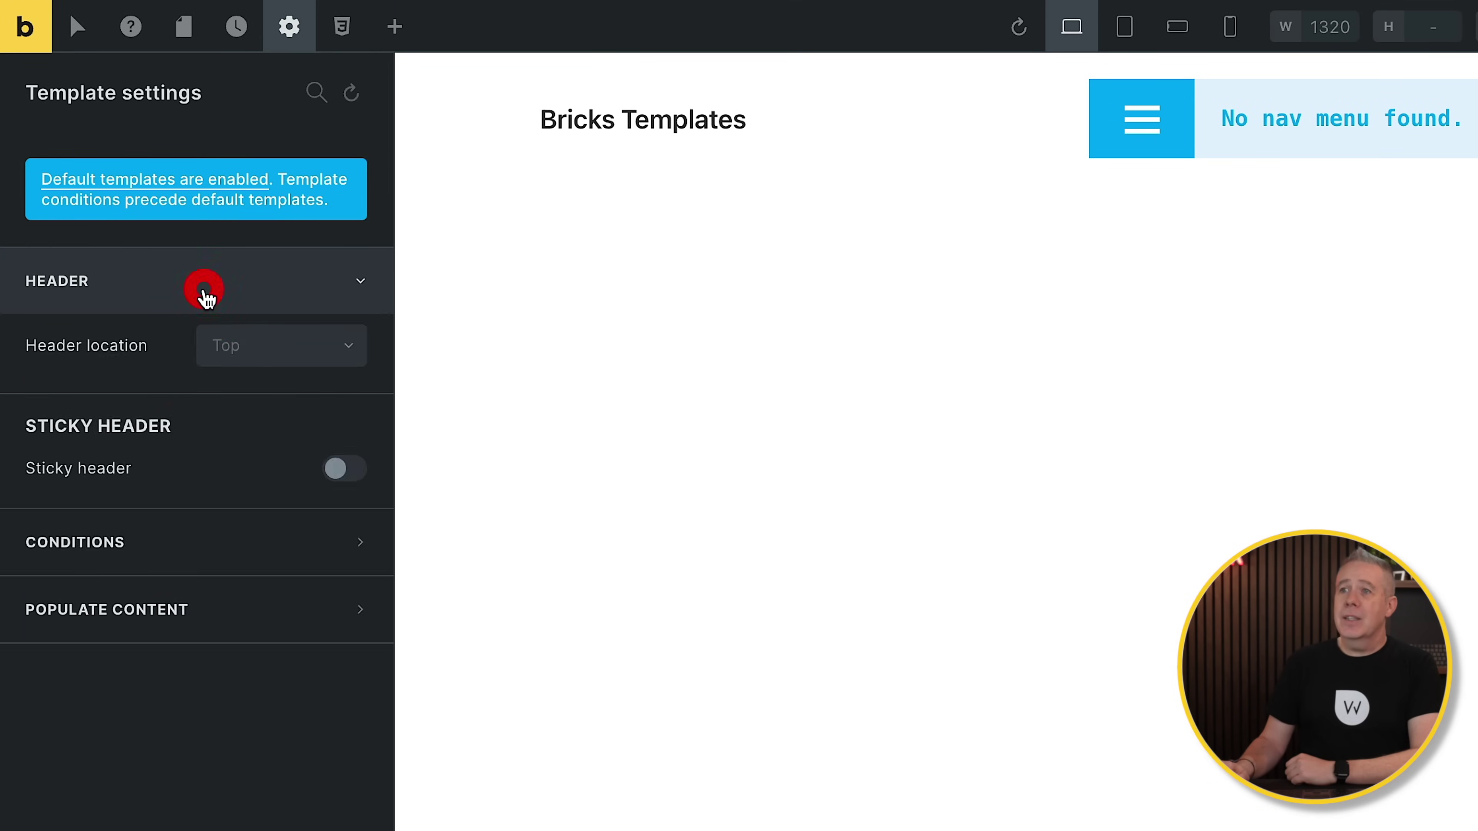
pyautogui.click(283, 354)
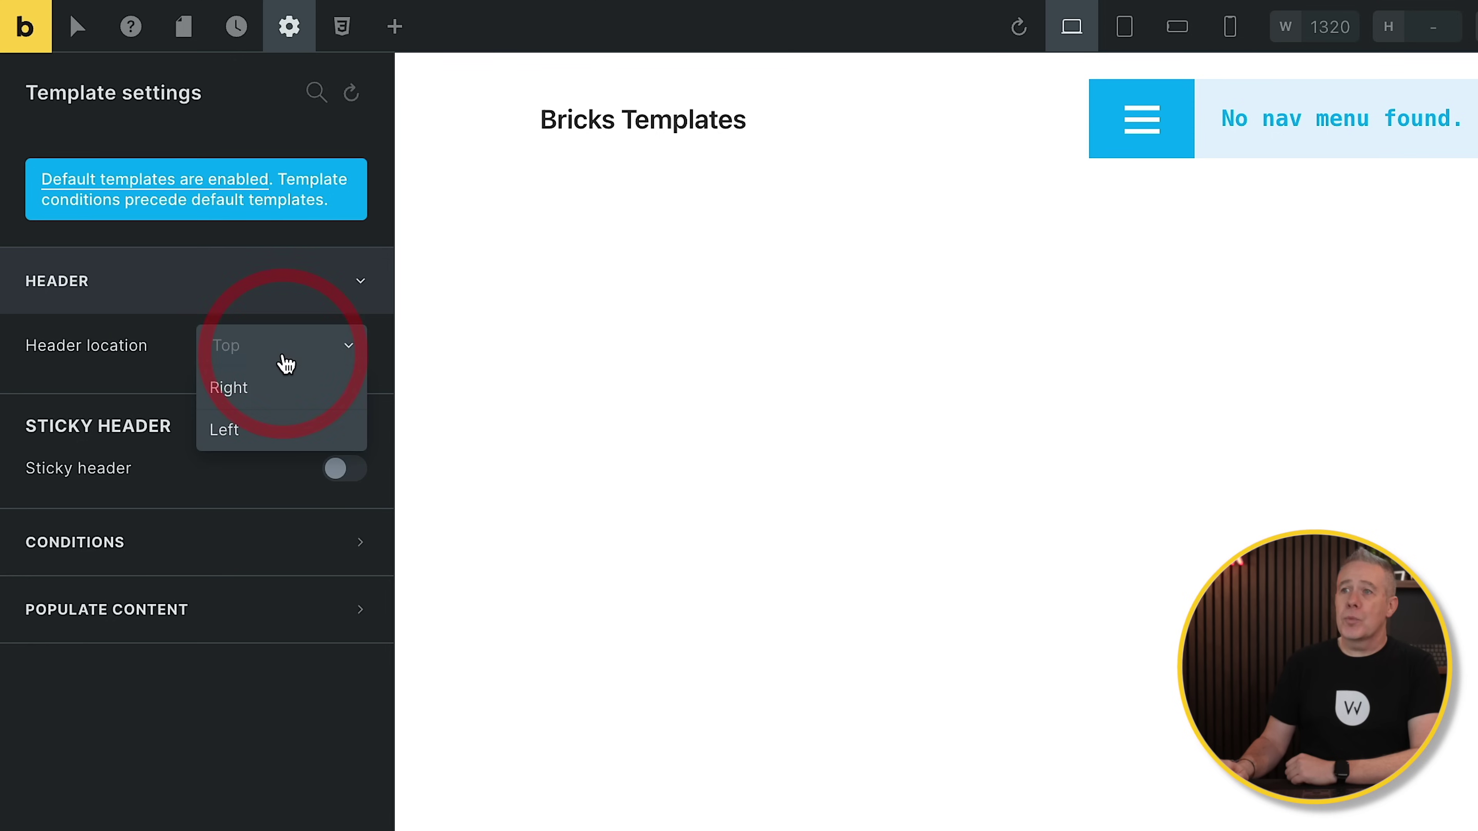
pyautogui.click(230, 294)
pyautogui.click(211, 354)
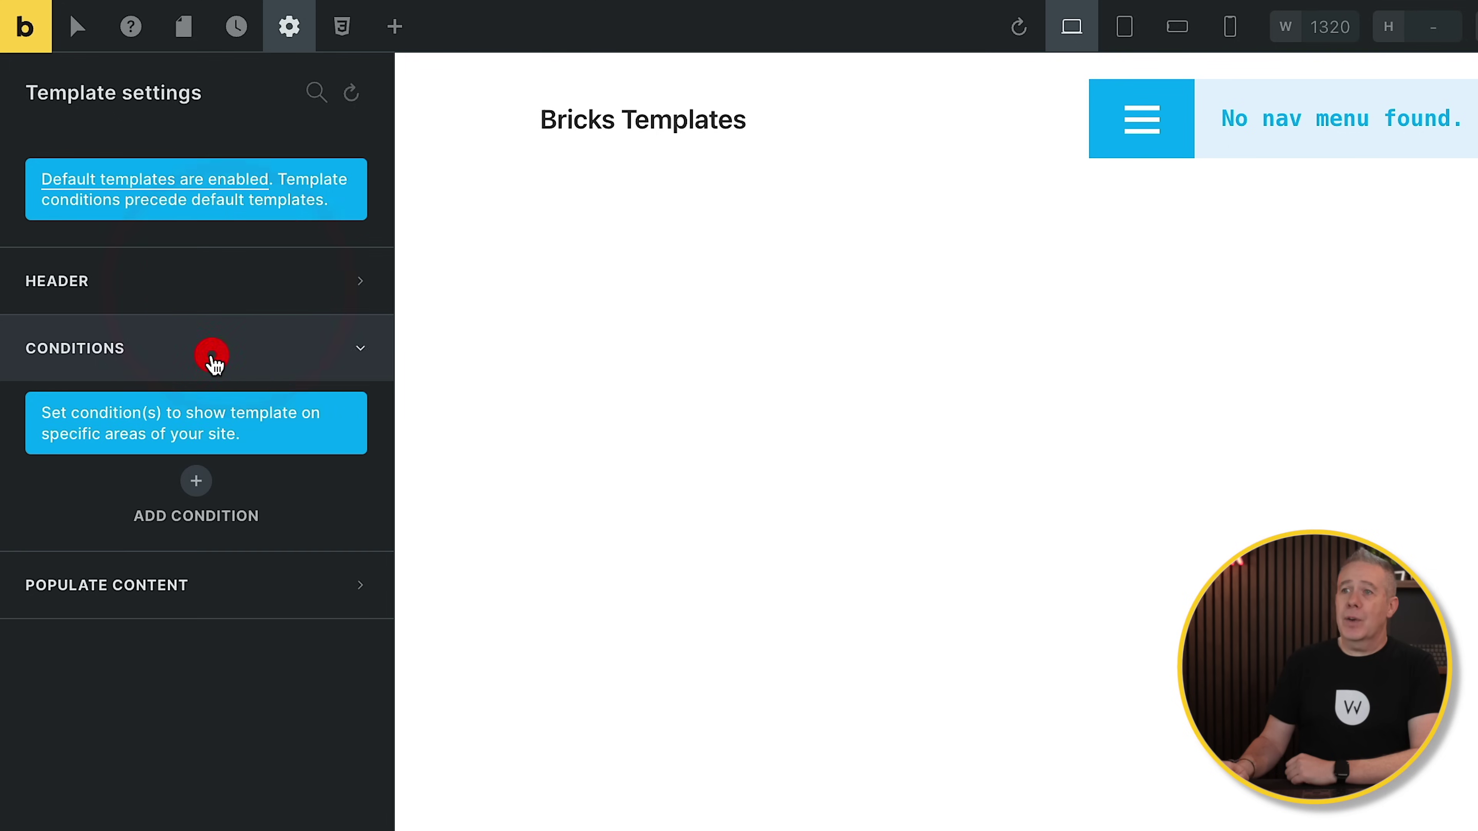
pyautogui.click(232, 300)
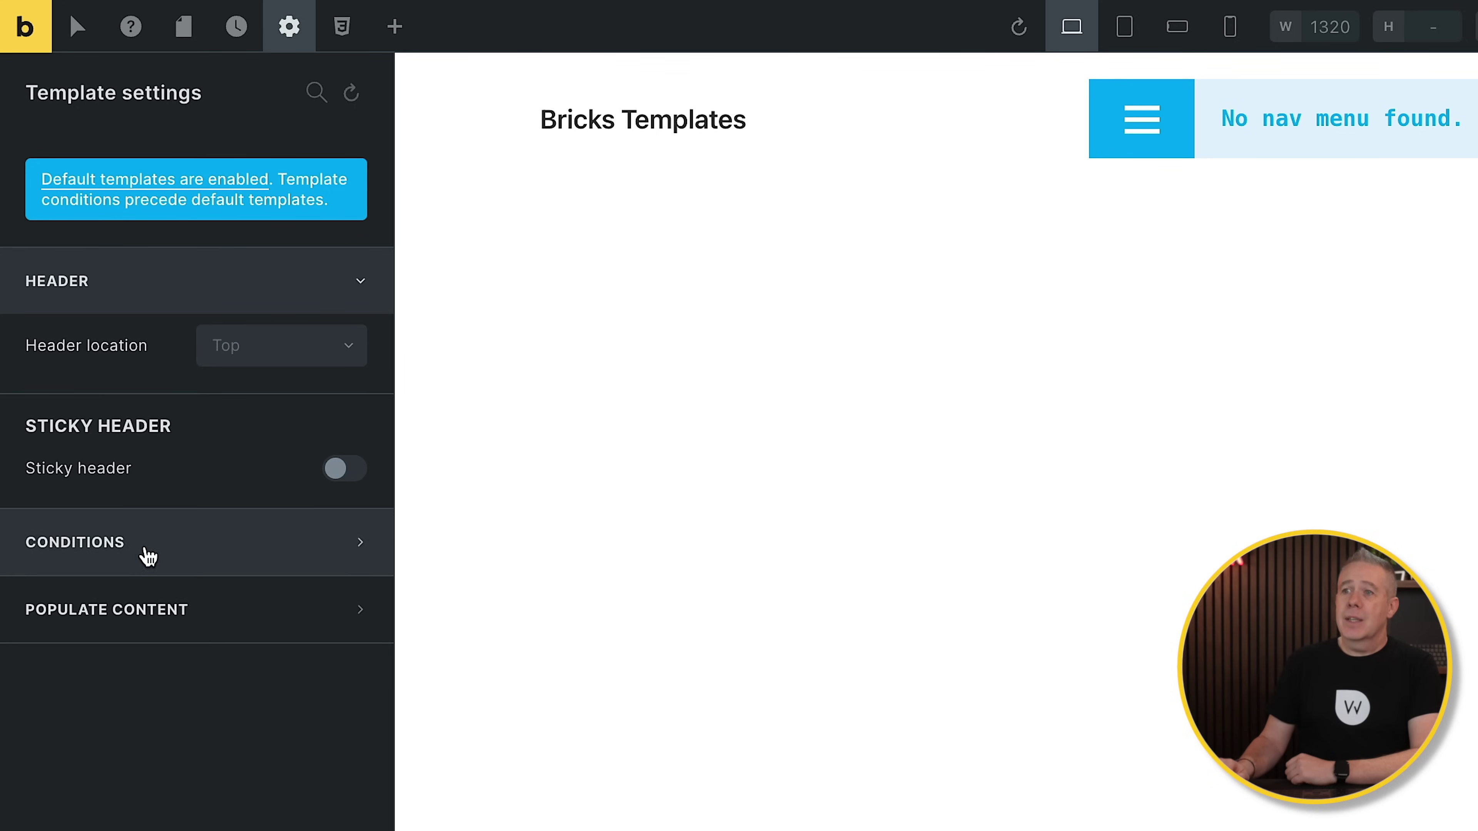
# Step: Add a template condition that applies the header to the entire website
pyautogui.click(147, 563)
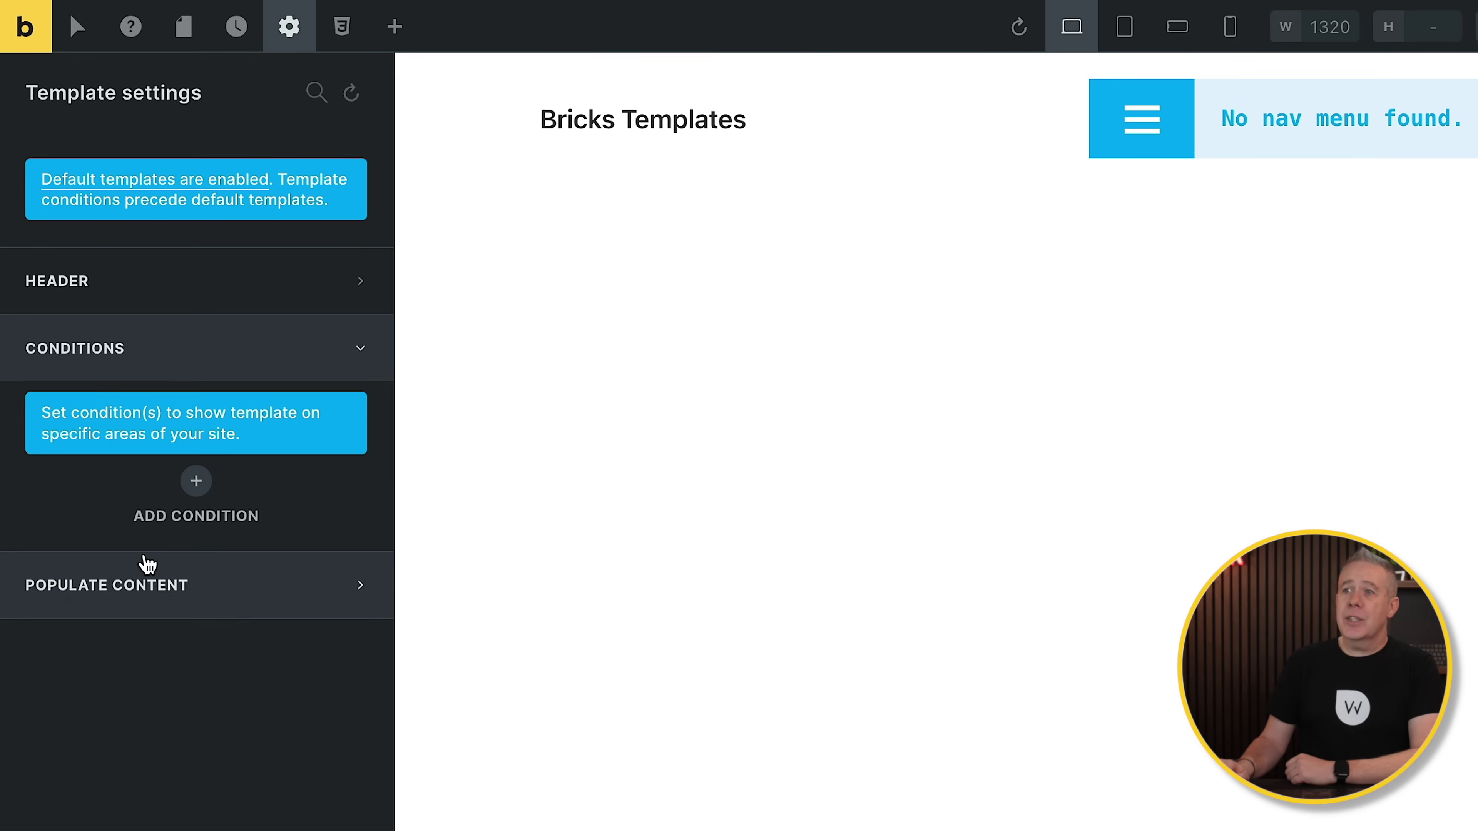
pyautogui.click(195, 482)
pyautogui.click(254, 551)
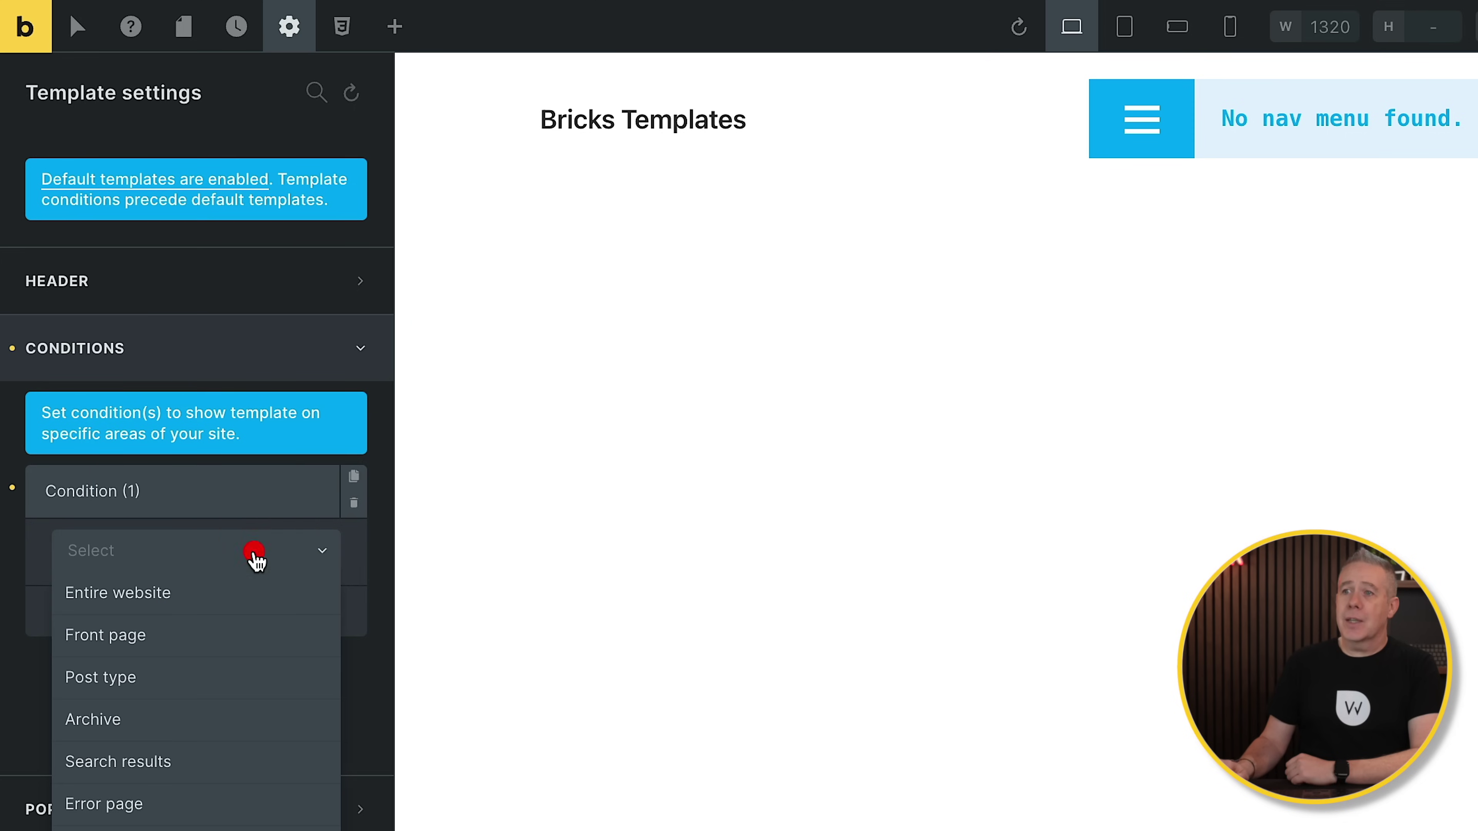
pyautogui.click(186, 604)
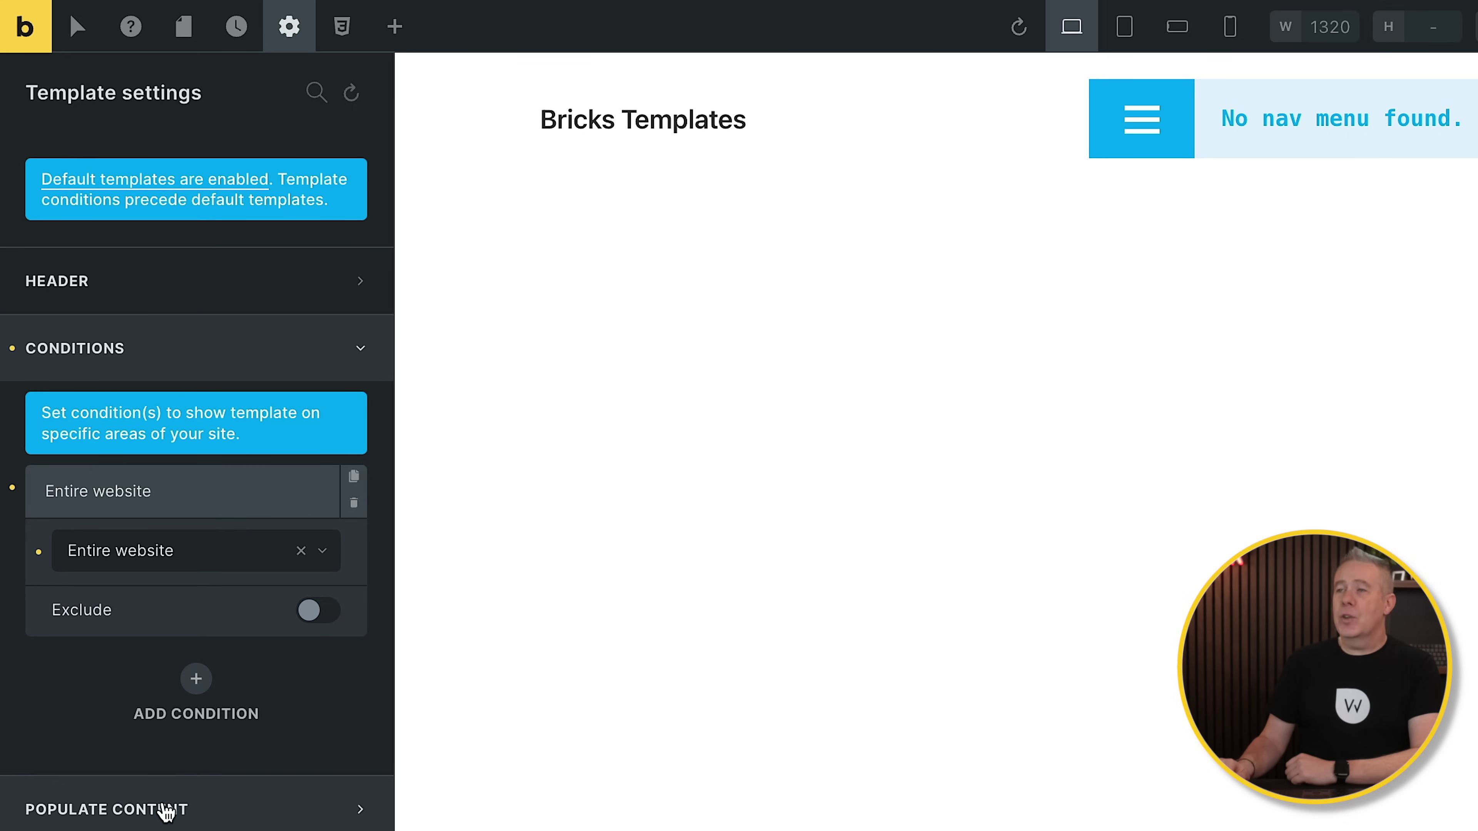
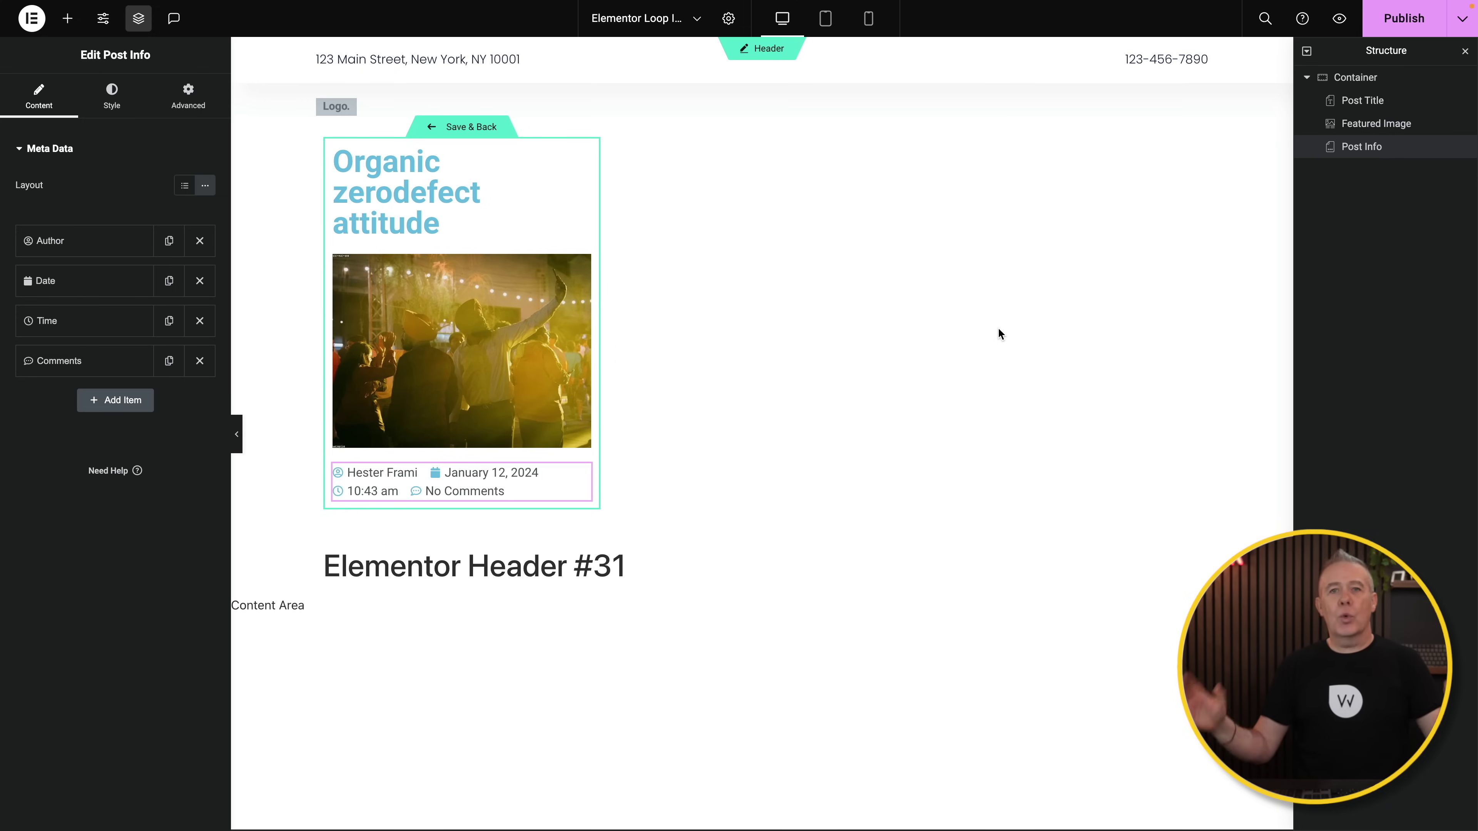
# Step: In Elementor, publish the loop item template and return to the header template
pyautogui.click(1398, 26)
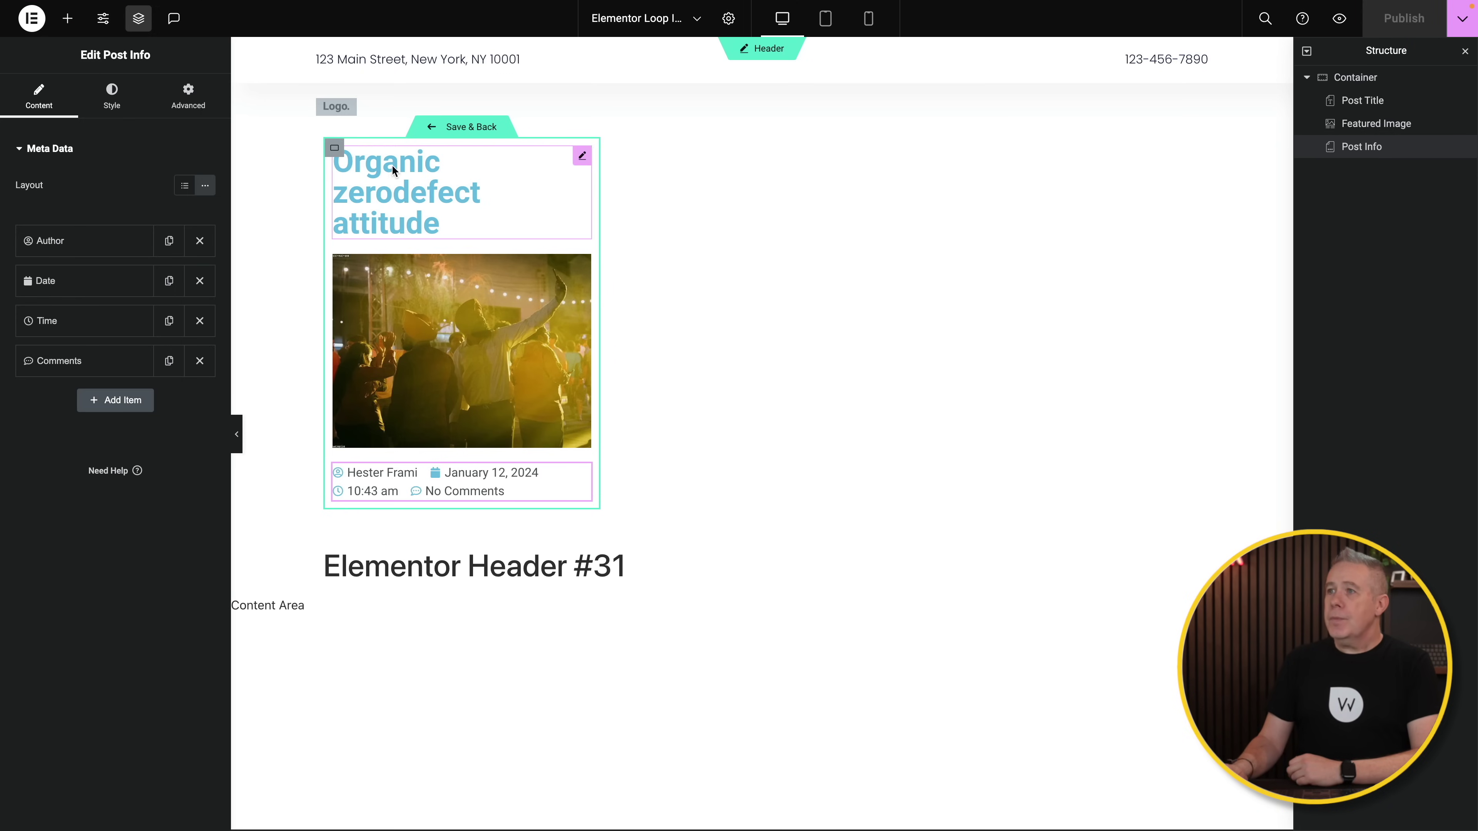
pyautogui.click(472, 126)
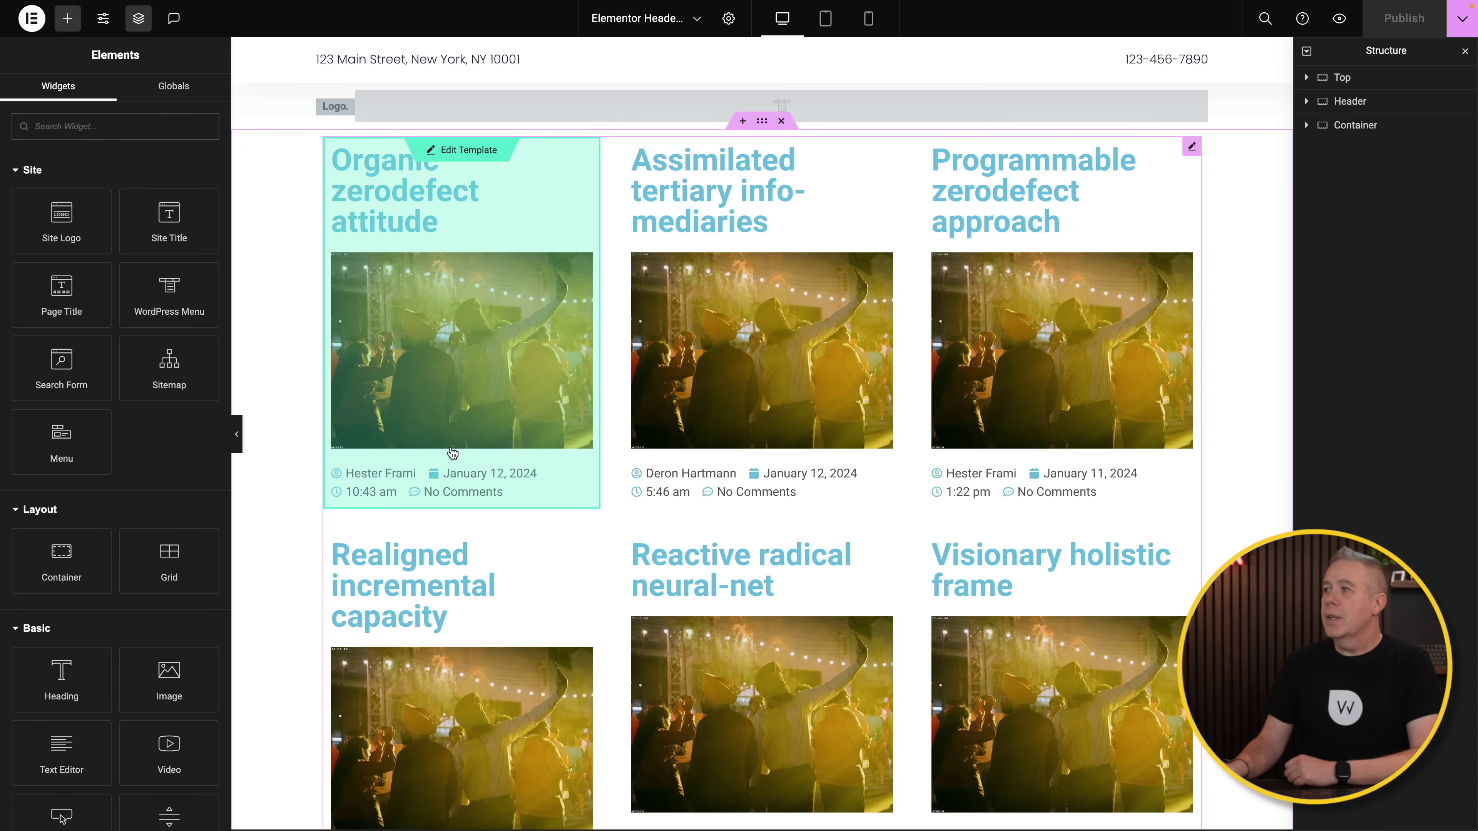
# Step: Set the Loop Grid to 2 columns and 8 items per page, and turn on equal height
pyautogui.click(1191, 147)
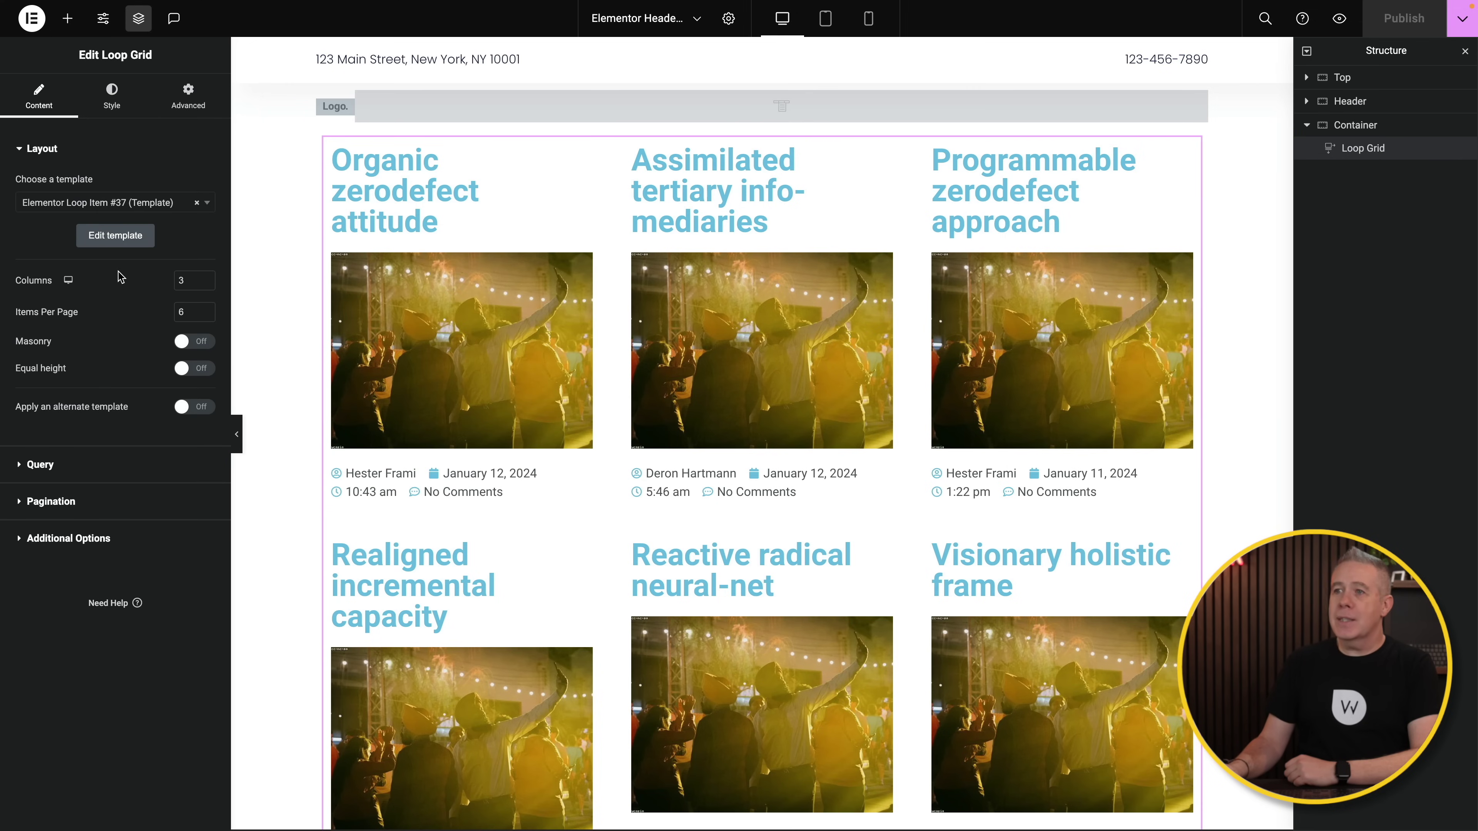
pyautogui.doubleClick(181, 280)
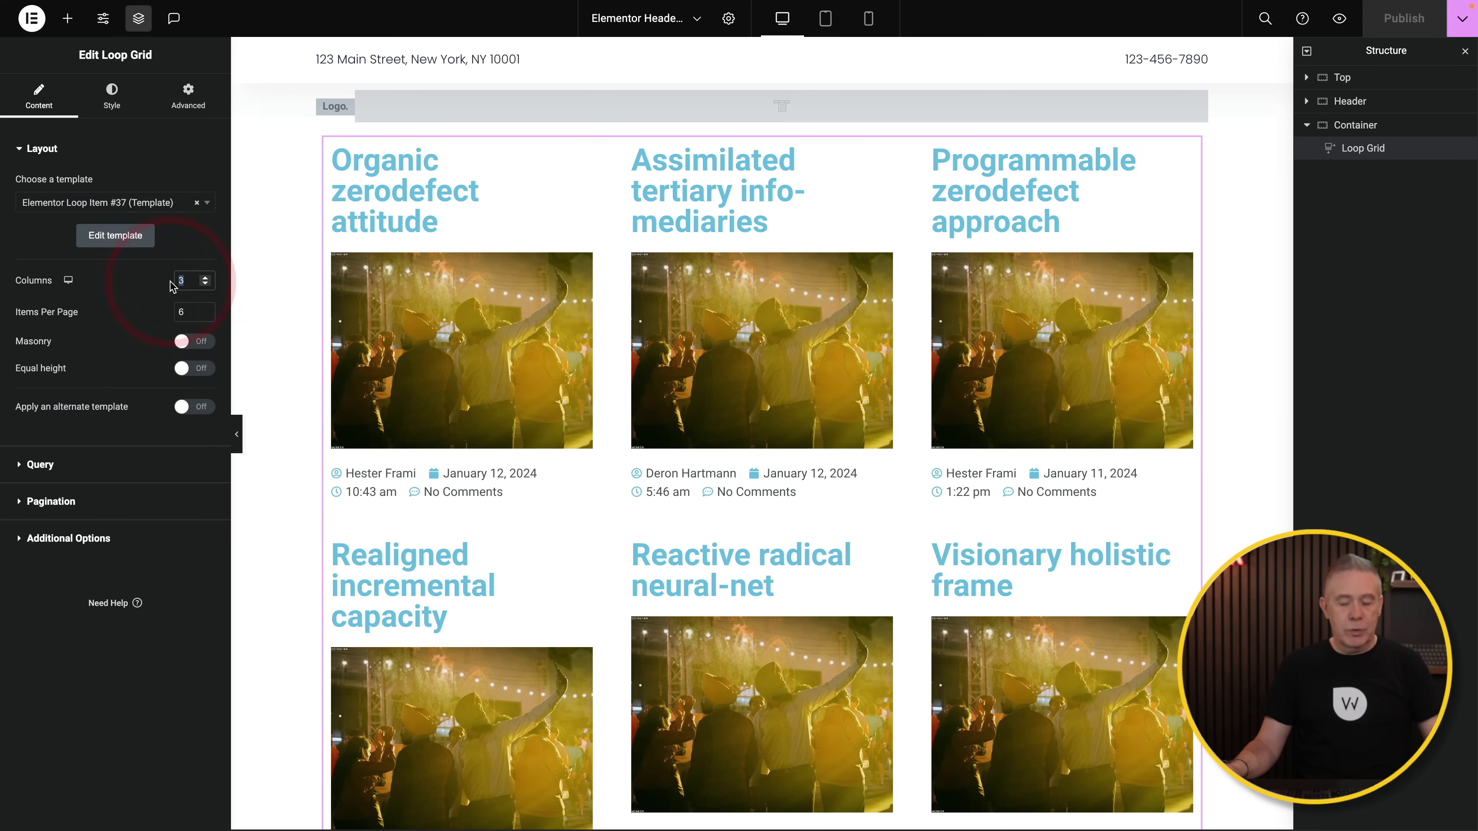
pyautogui.write('2')
pyautogui.doubleClick(177, 313)
pyautogui.write('8')
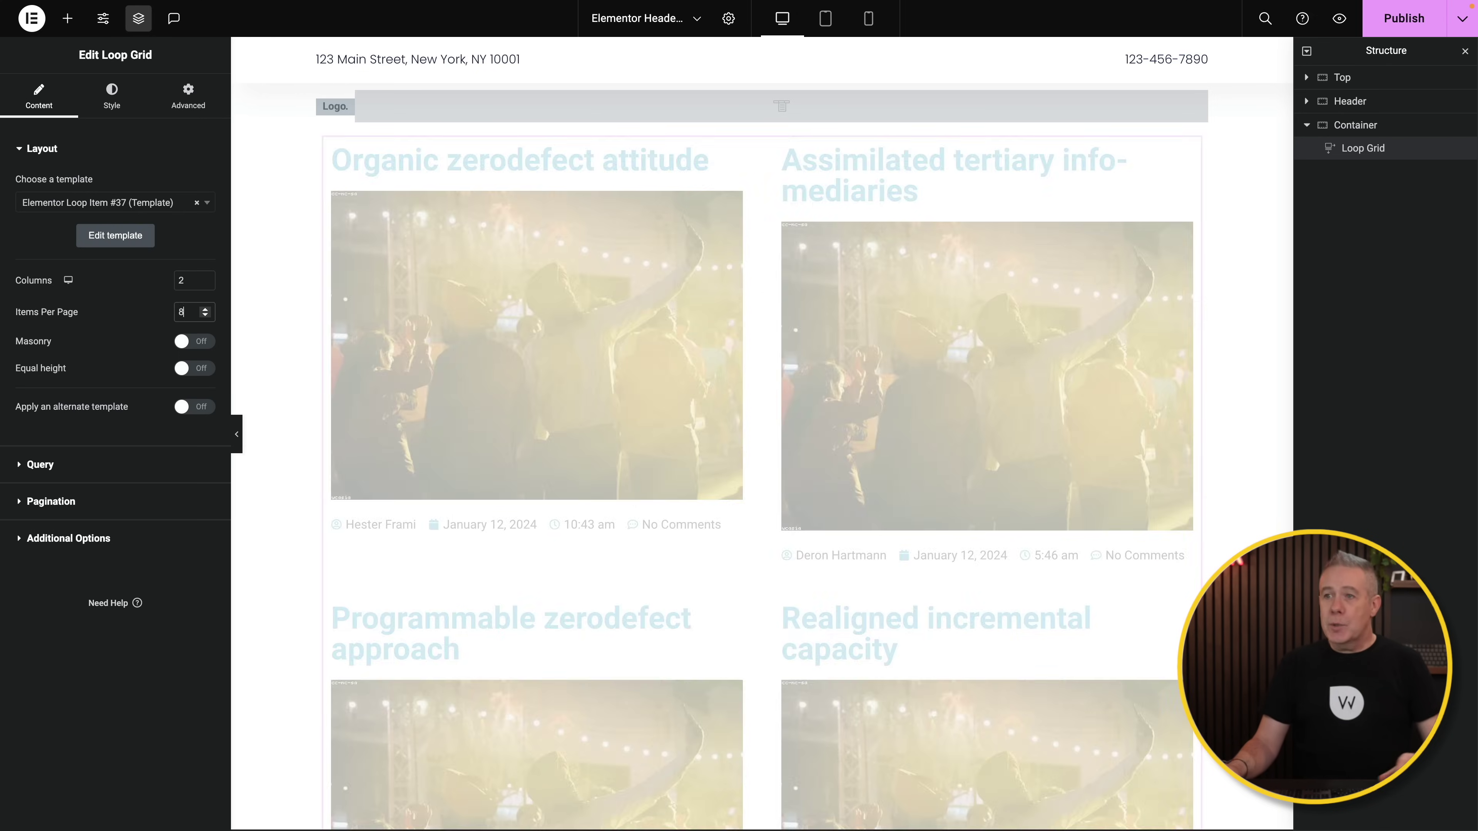
pyautogui.click(200, 370)
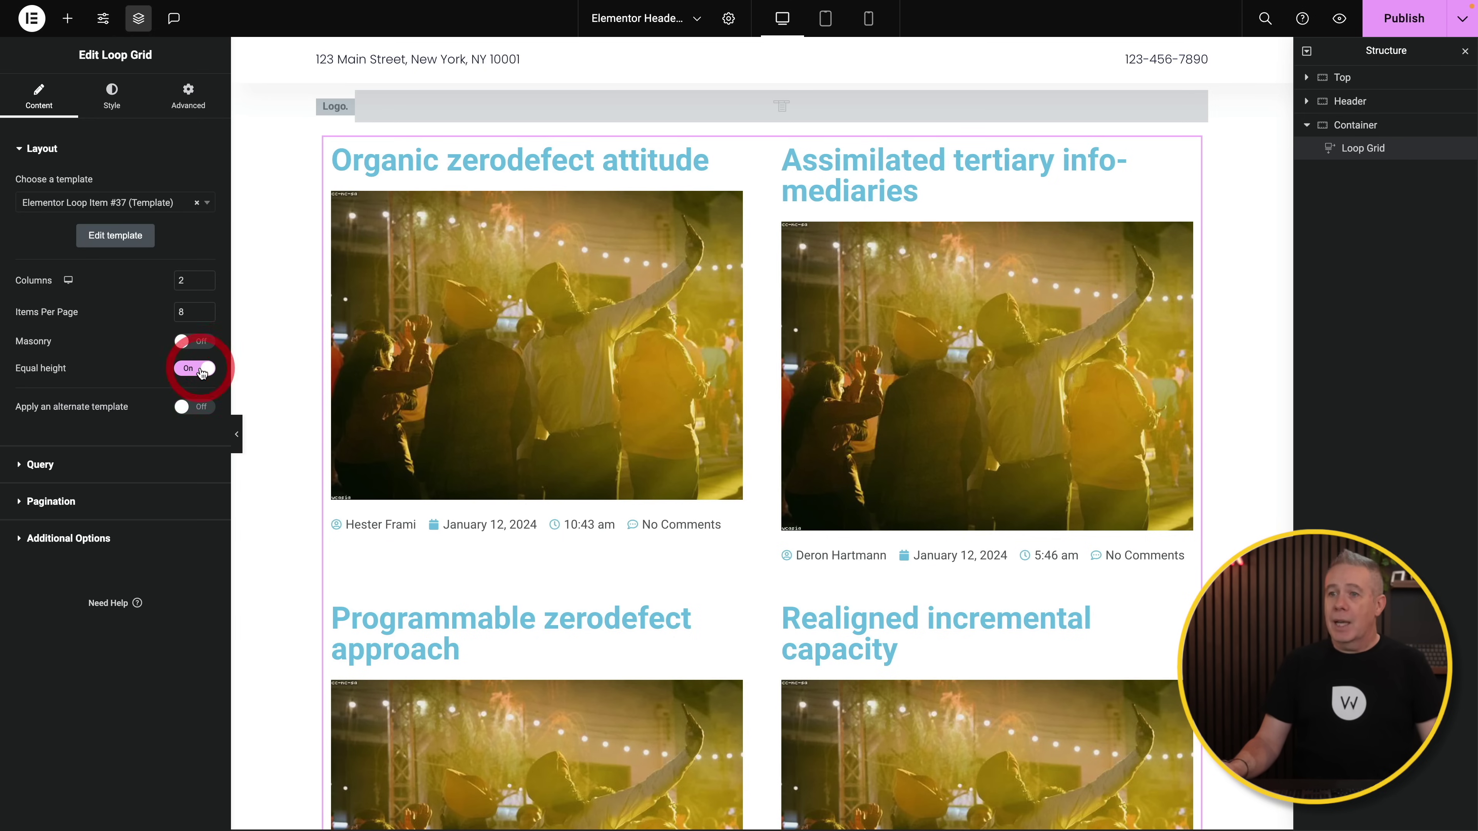
# Step: Review the Loop Grid's query settings and available sources, keeping Posts as the source
pyautogui.click(115, 464)
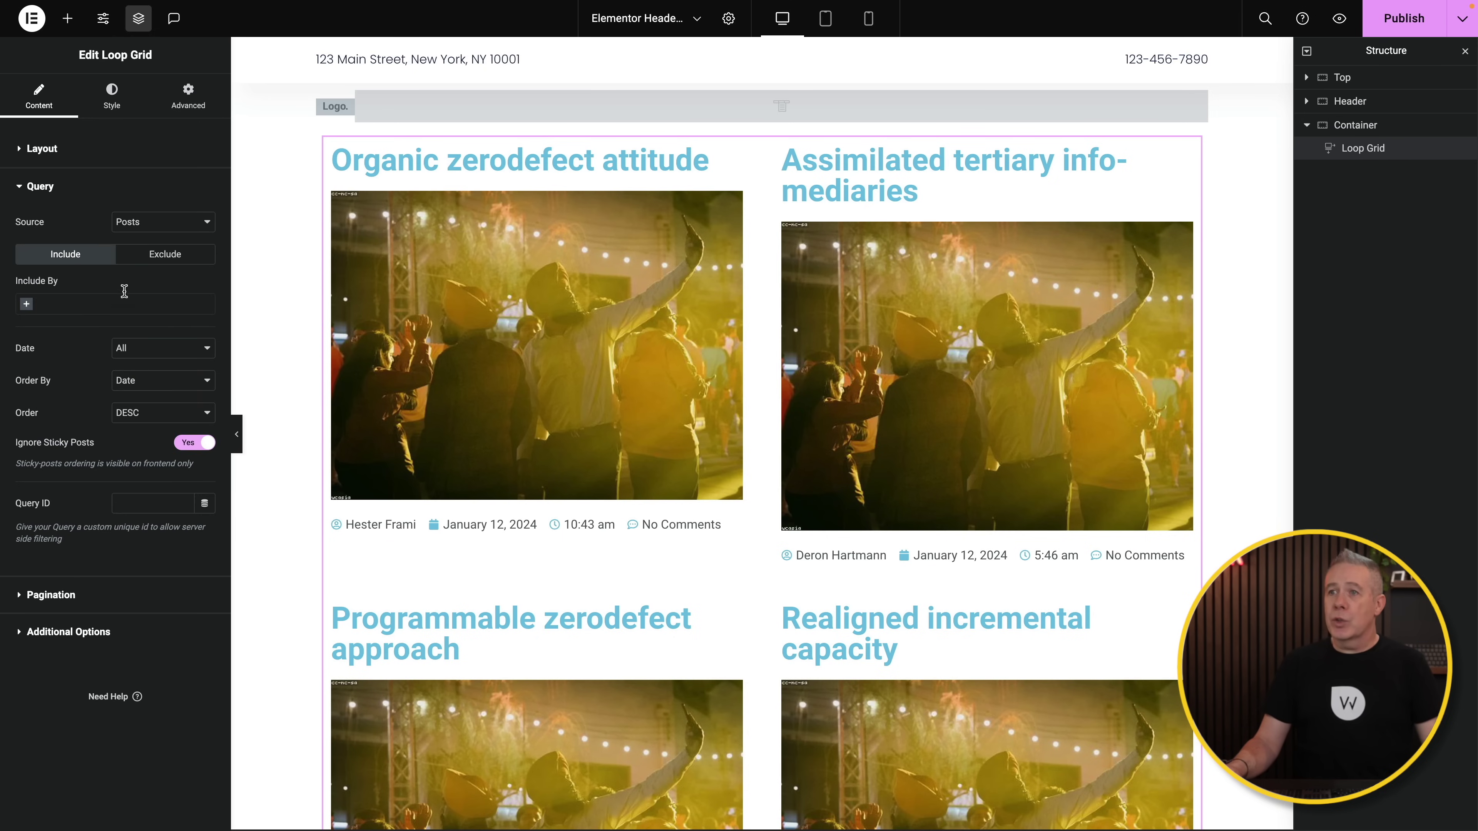
pyautogui.click(169, 228)
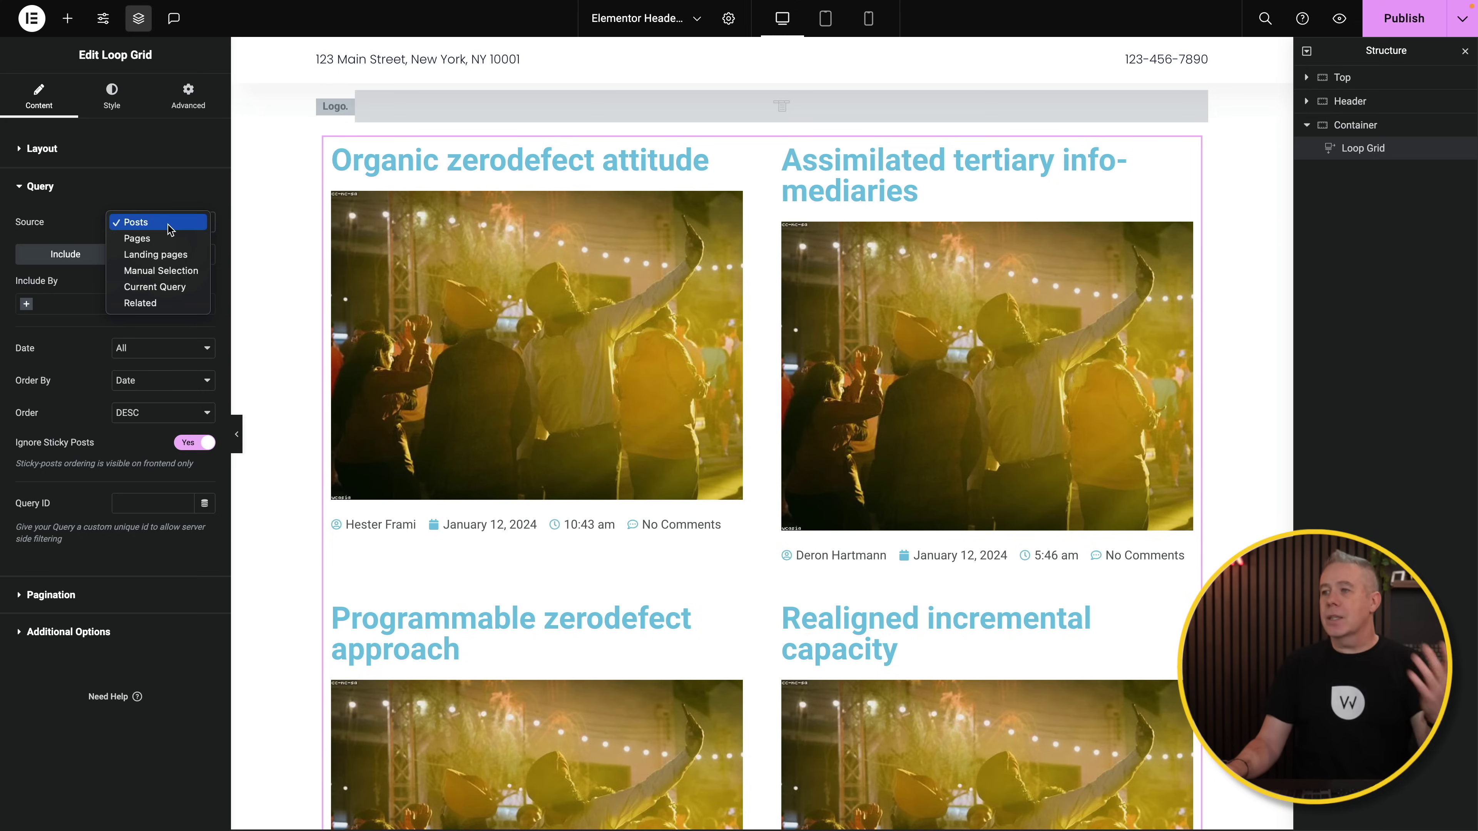
pyautogui.click(169, 227)
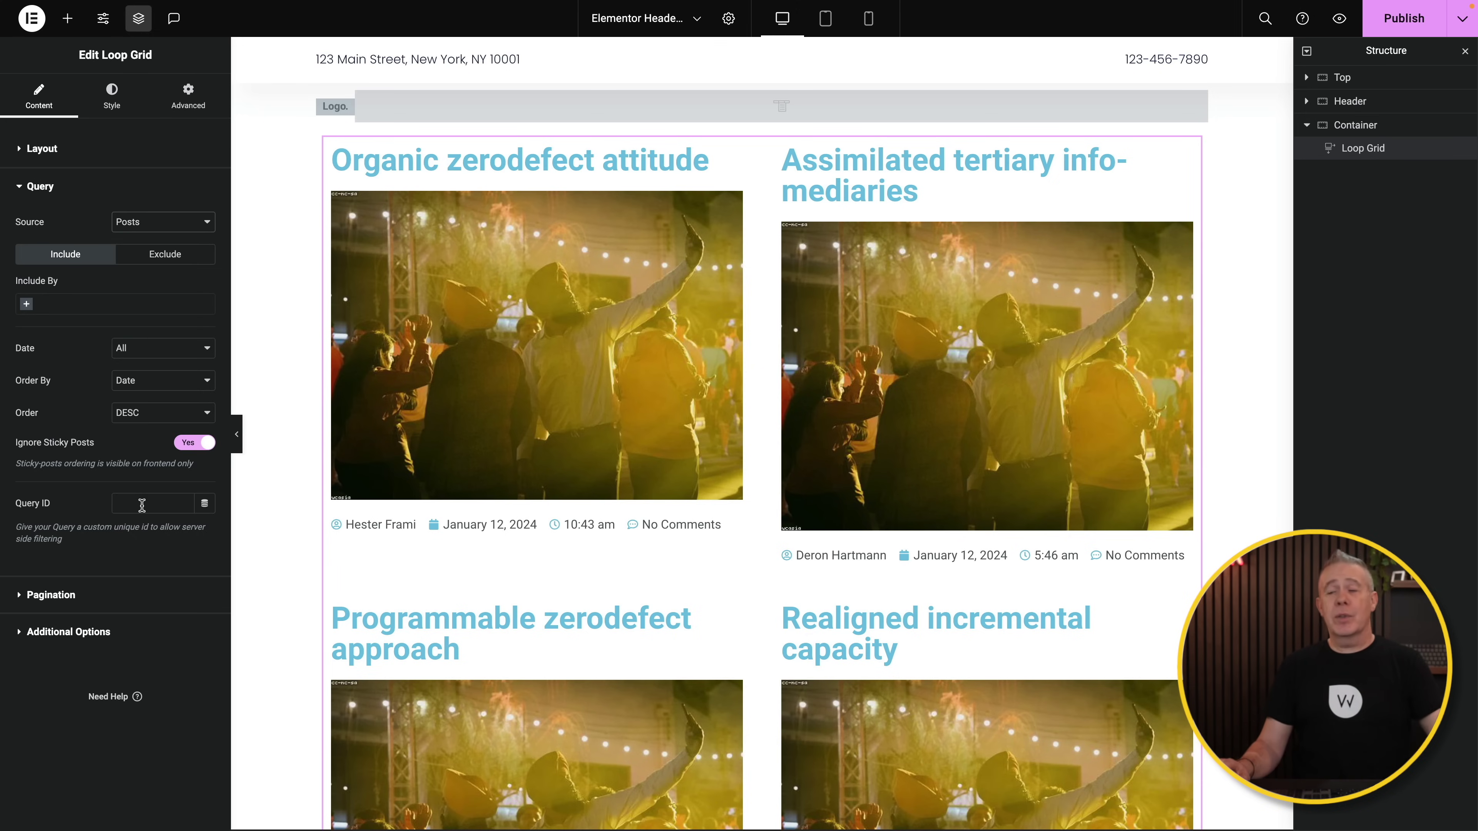
# Step: Set the Loop Grid's pagination to Numbers + Previous/Next and check the page links below the posts
pyautogui.click(67, 593)
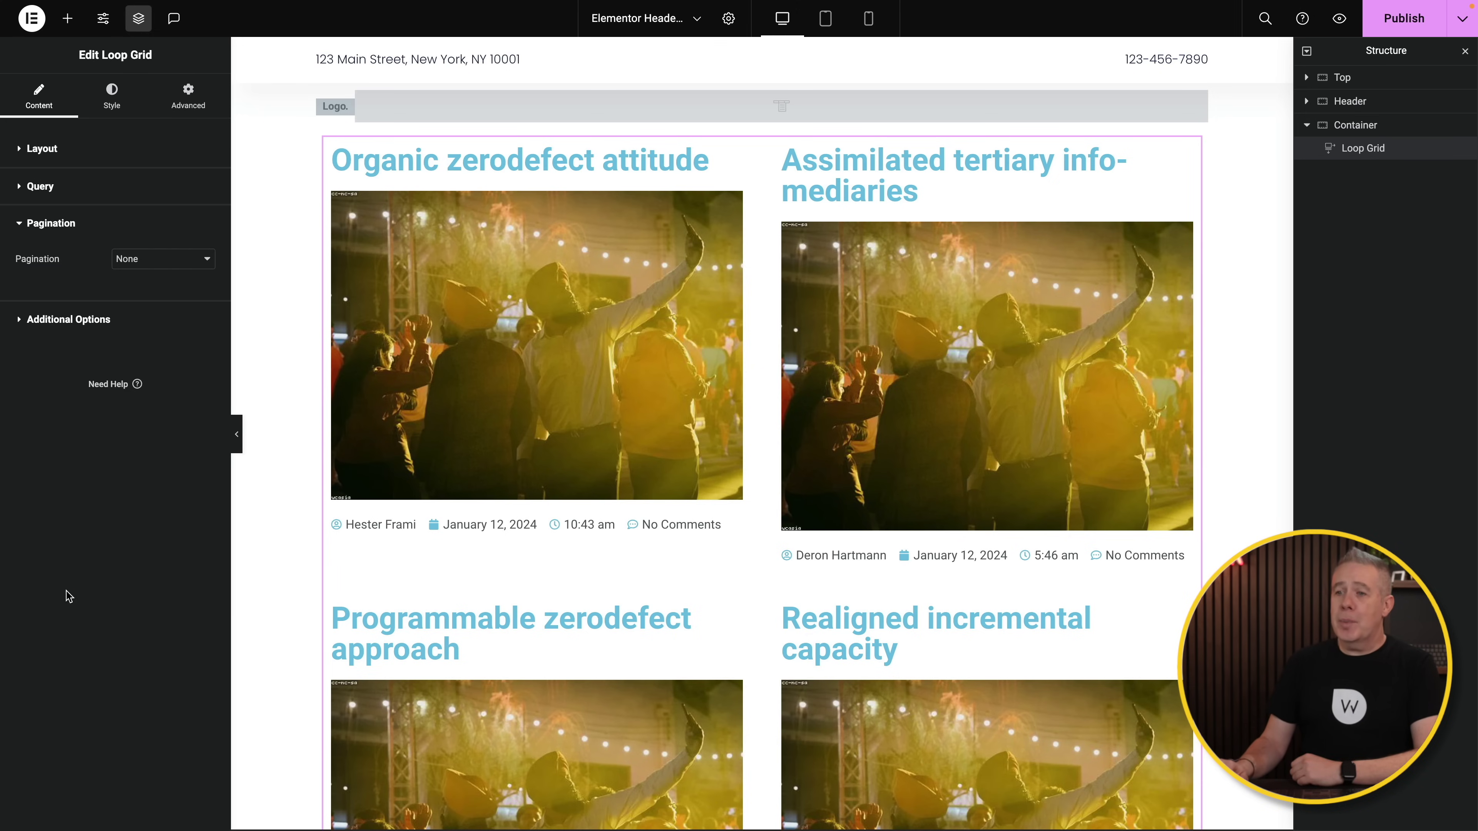
pyautogui.click(183, 260)
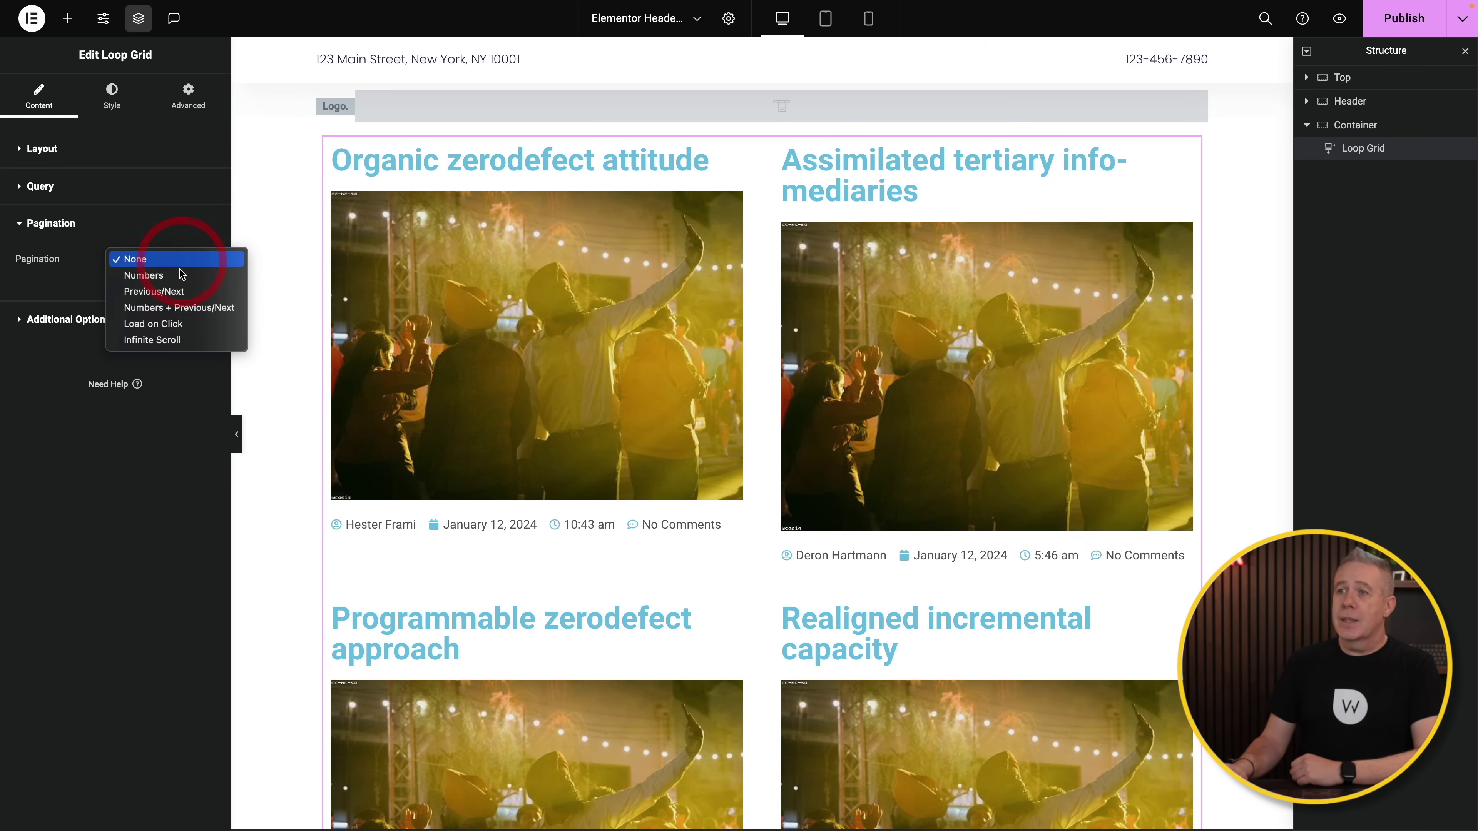
pyautogui.click(177, 306)
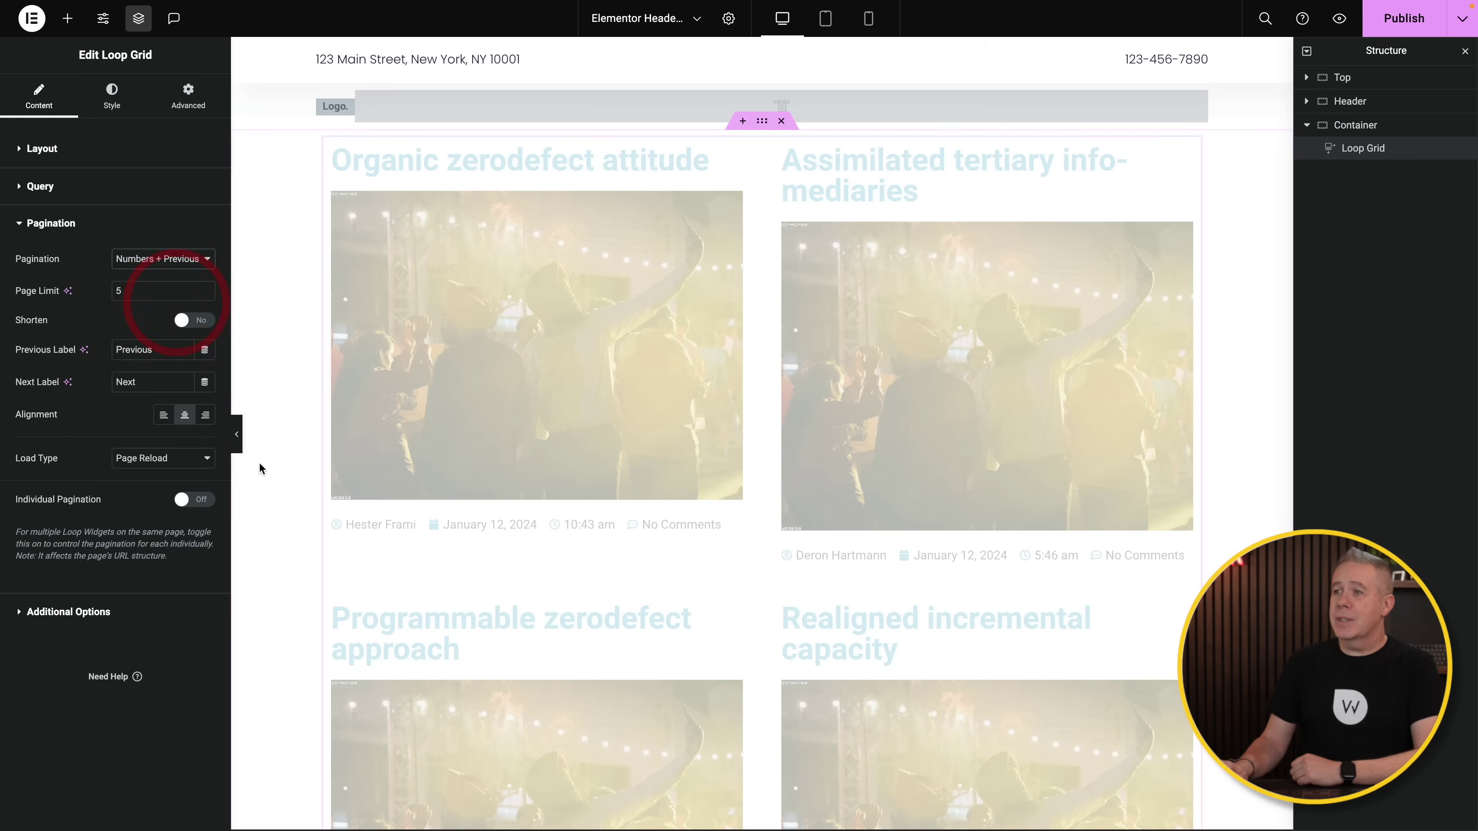
pyautogui.scroll(-3, 285, 587)
pyautogui.scroll(-12, 286, 588)
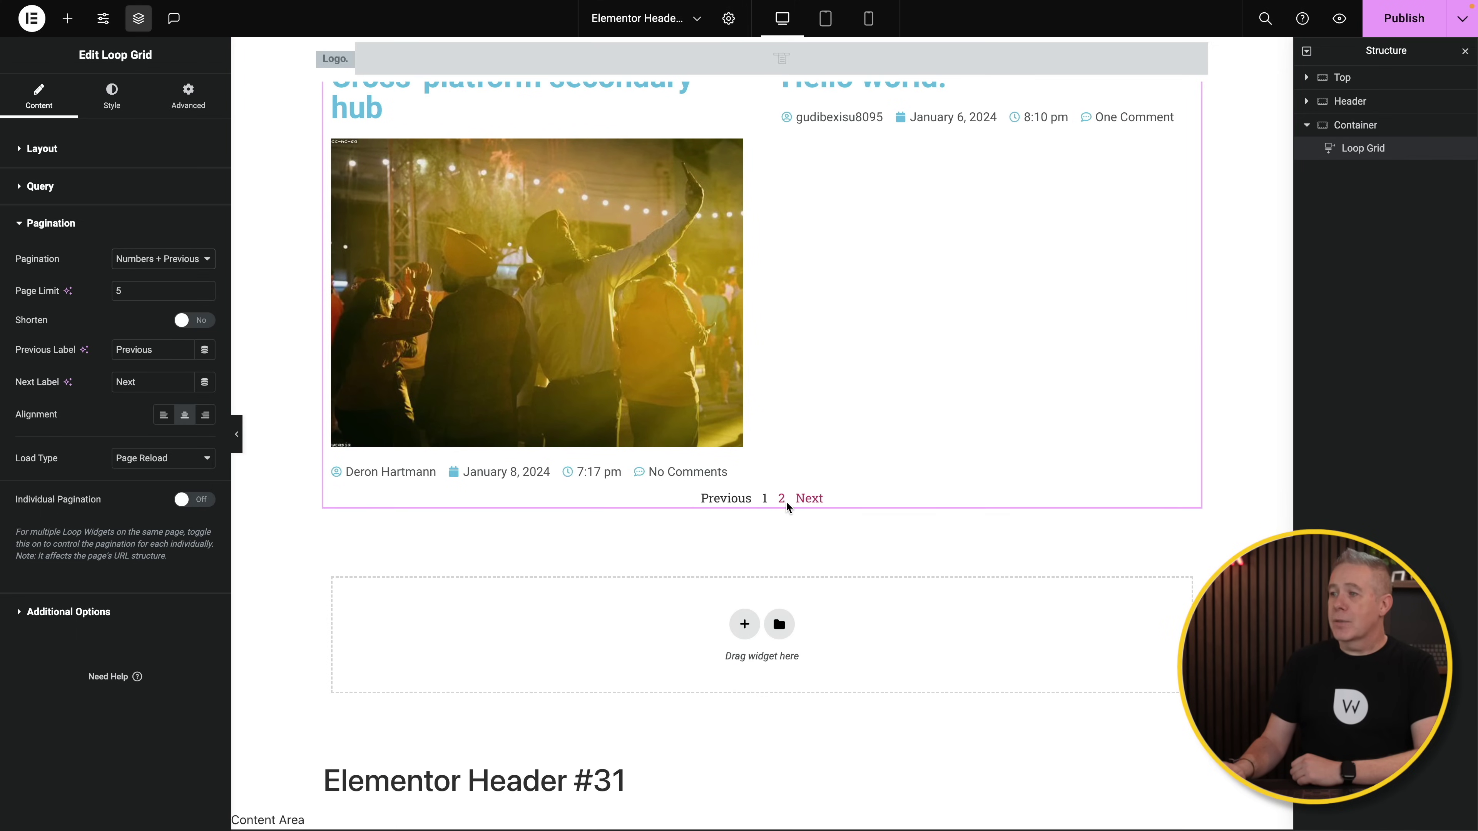
pyautogui.scroll(15, 787, 526)
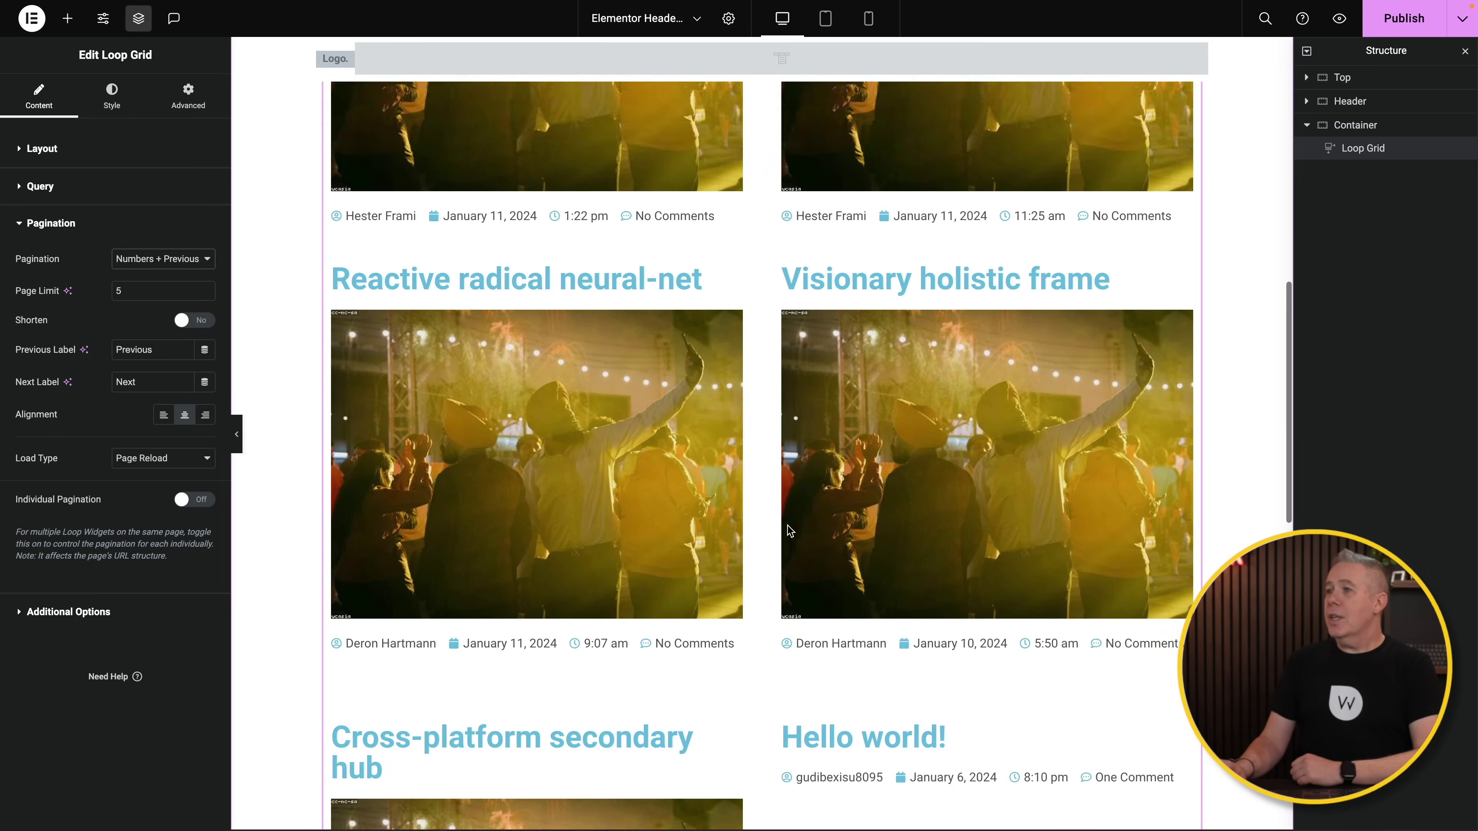
pyautogui.scroll(5, 787, 529)
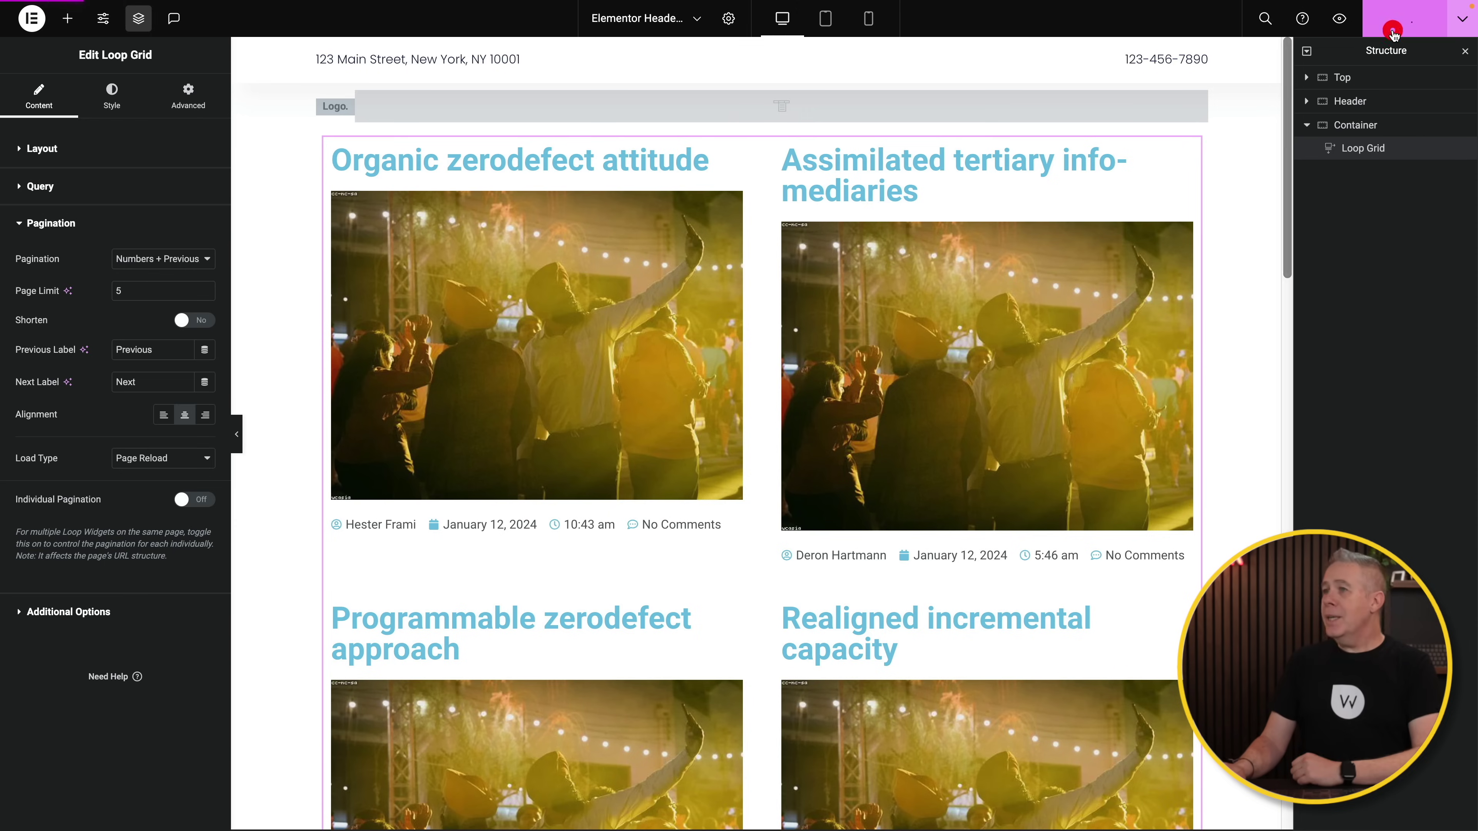
# Step: Publish the changes to the Elementor header template
pyautogui.click(1396, 23)
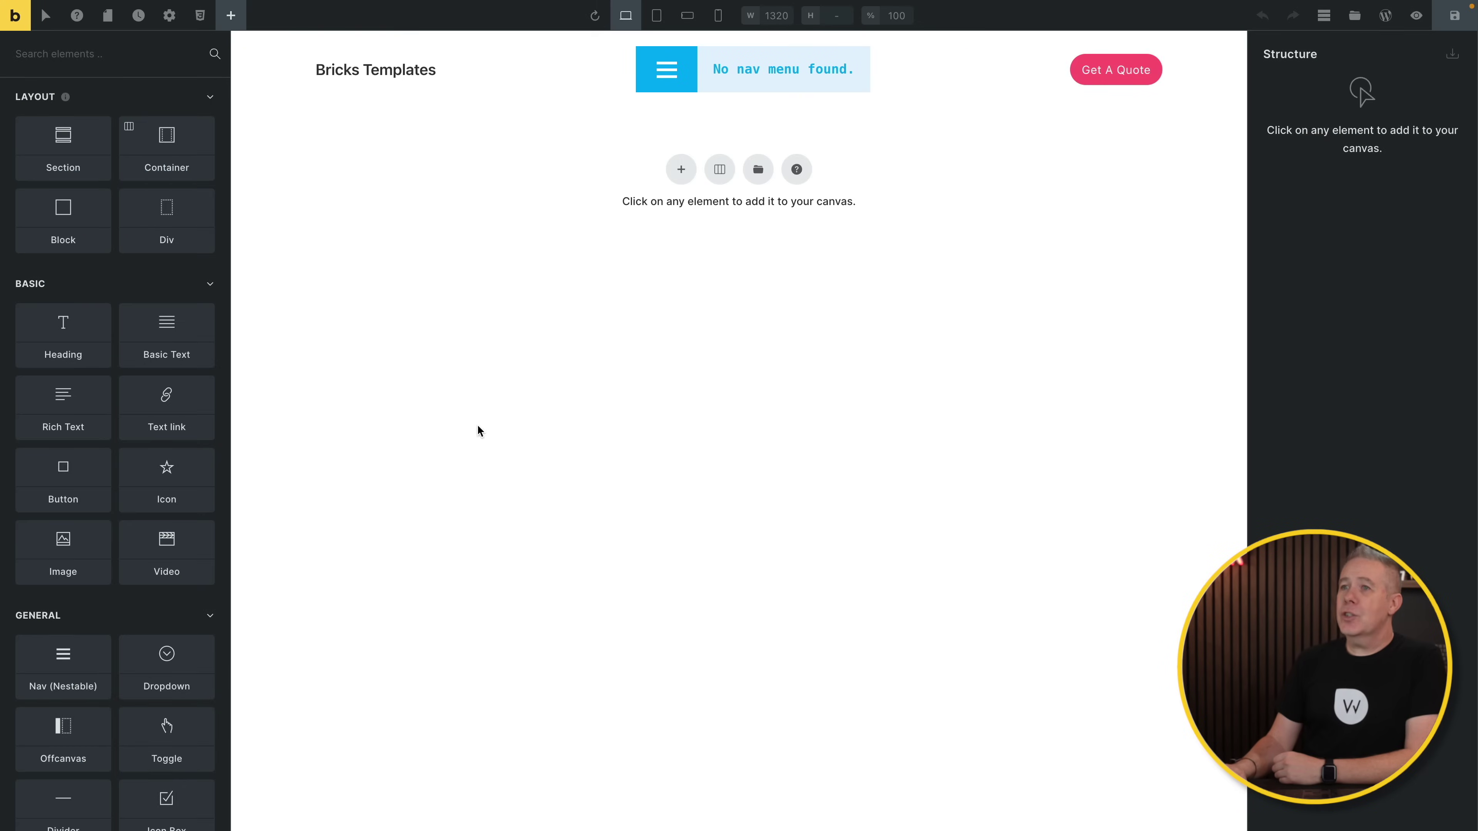
# Step: In Bricks, add a section to the empty page and place a block inside its container
pyautogui.click(68, 150)
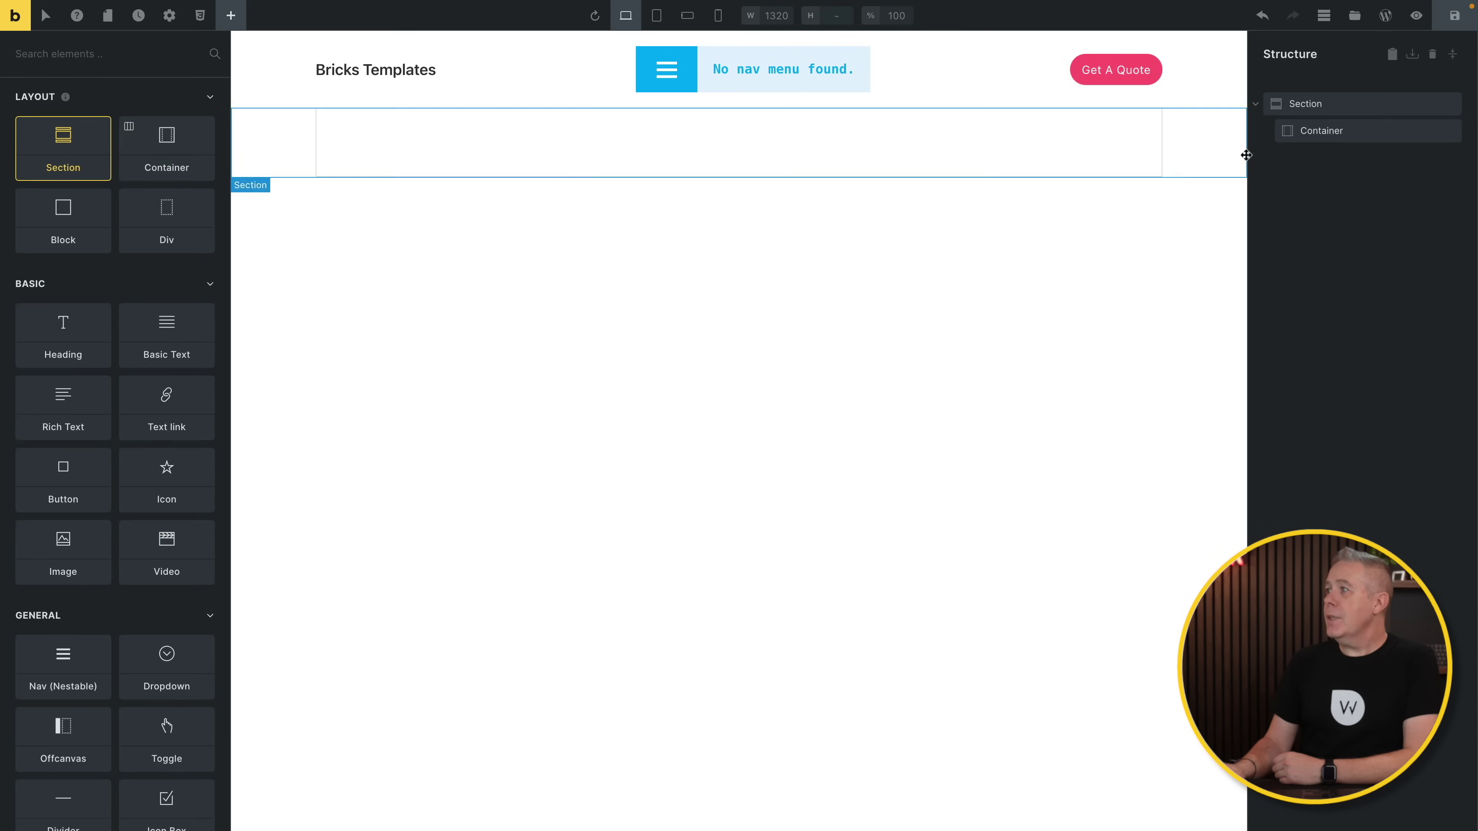
pyautogui.click(1321, 134)
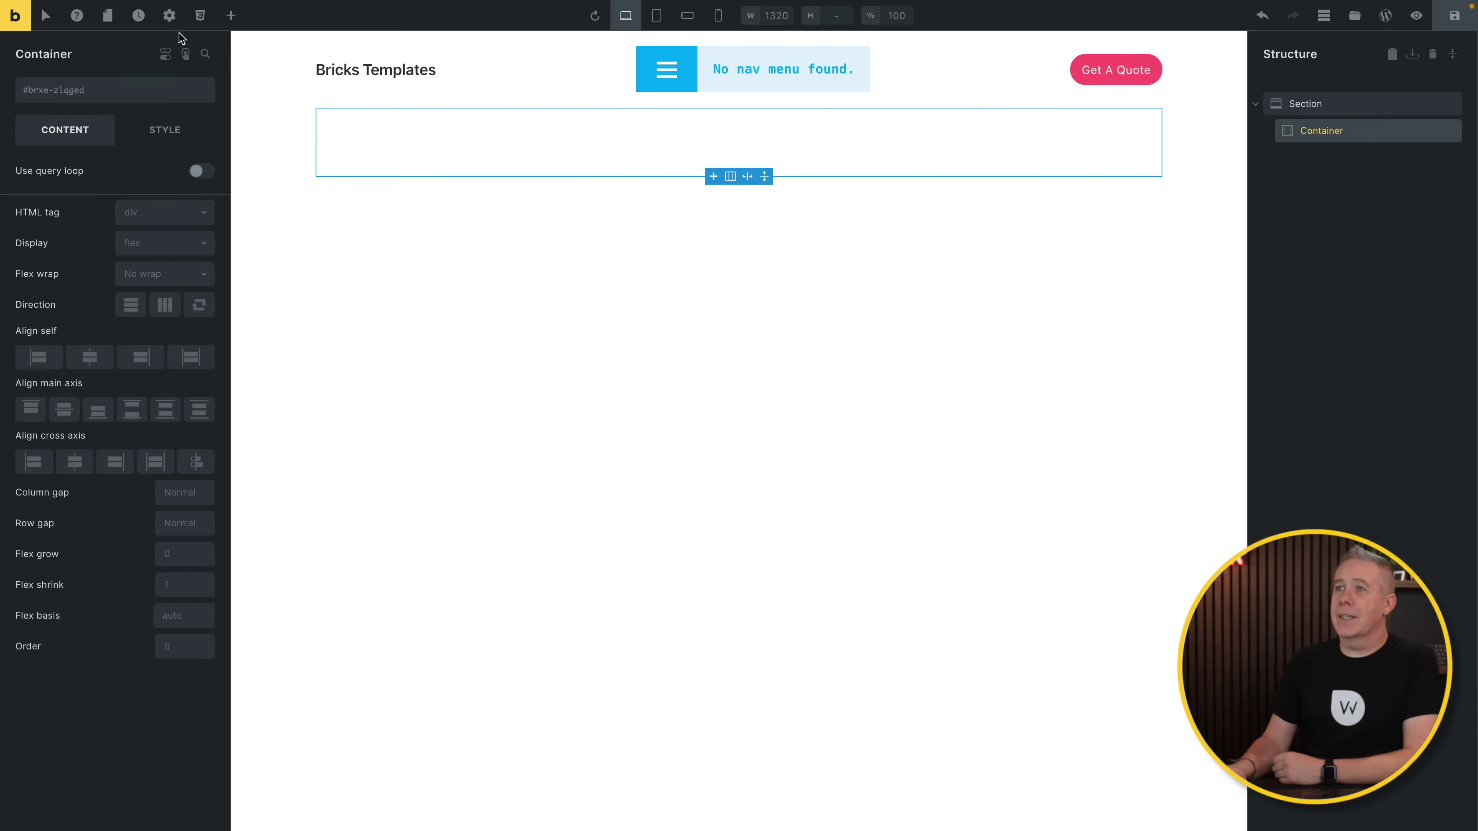
pyautogui.click(228, 16)
pyautogui.click(62, 224)
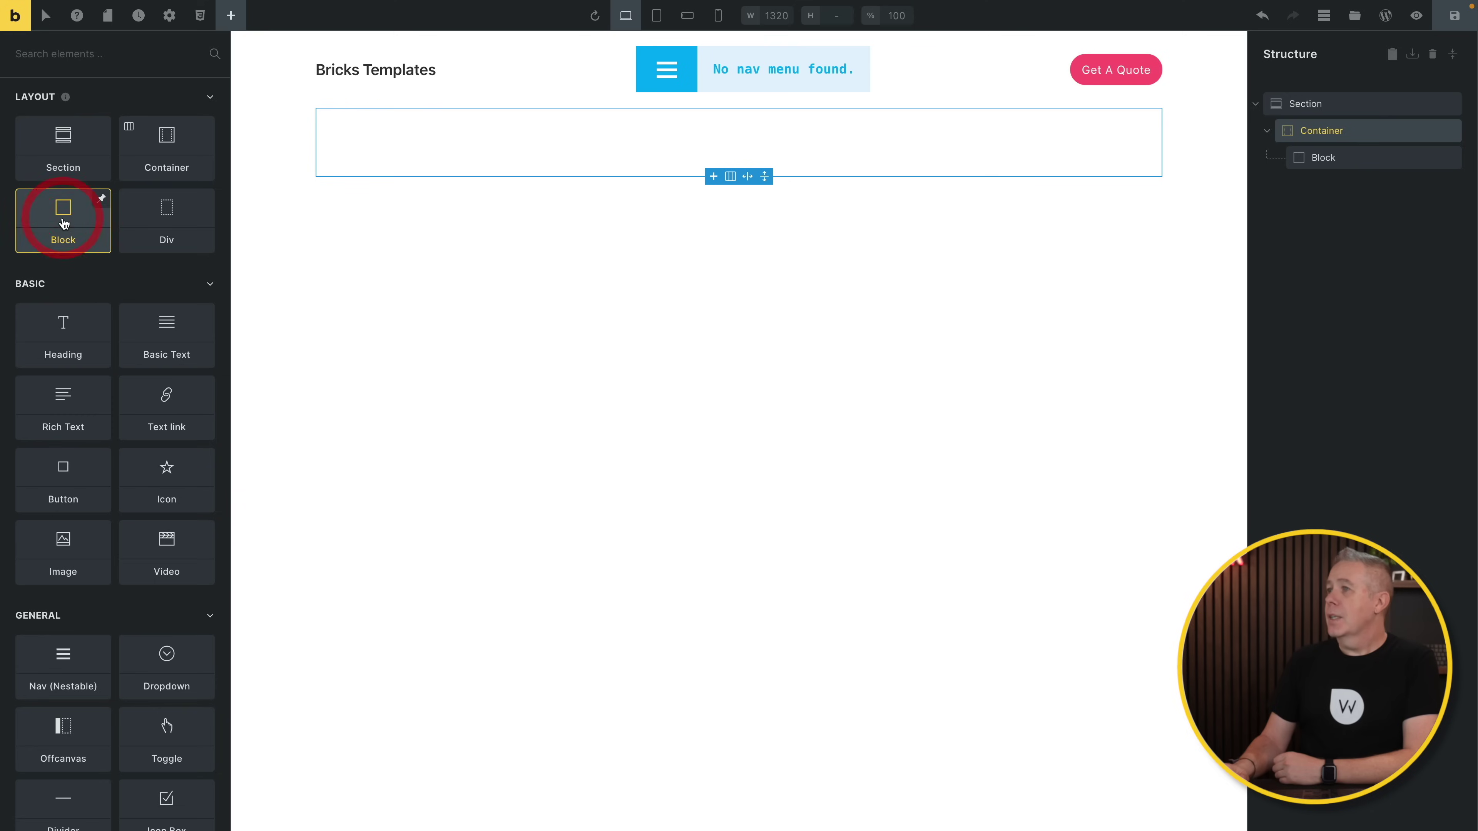
# Step: Add a Heading, an Image and a Basic Text element inside the block
pyautogui.click(1367, 157)
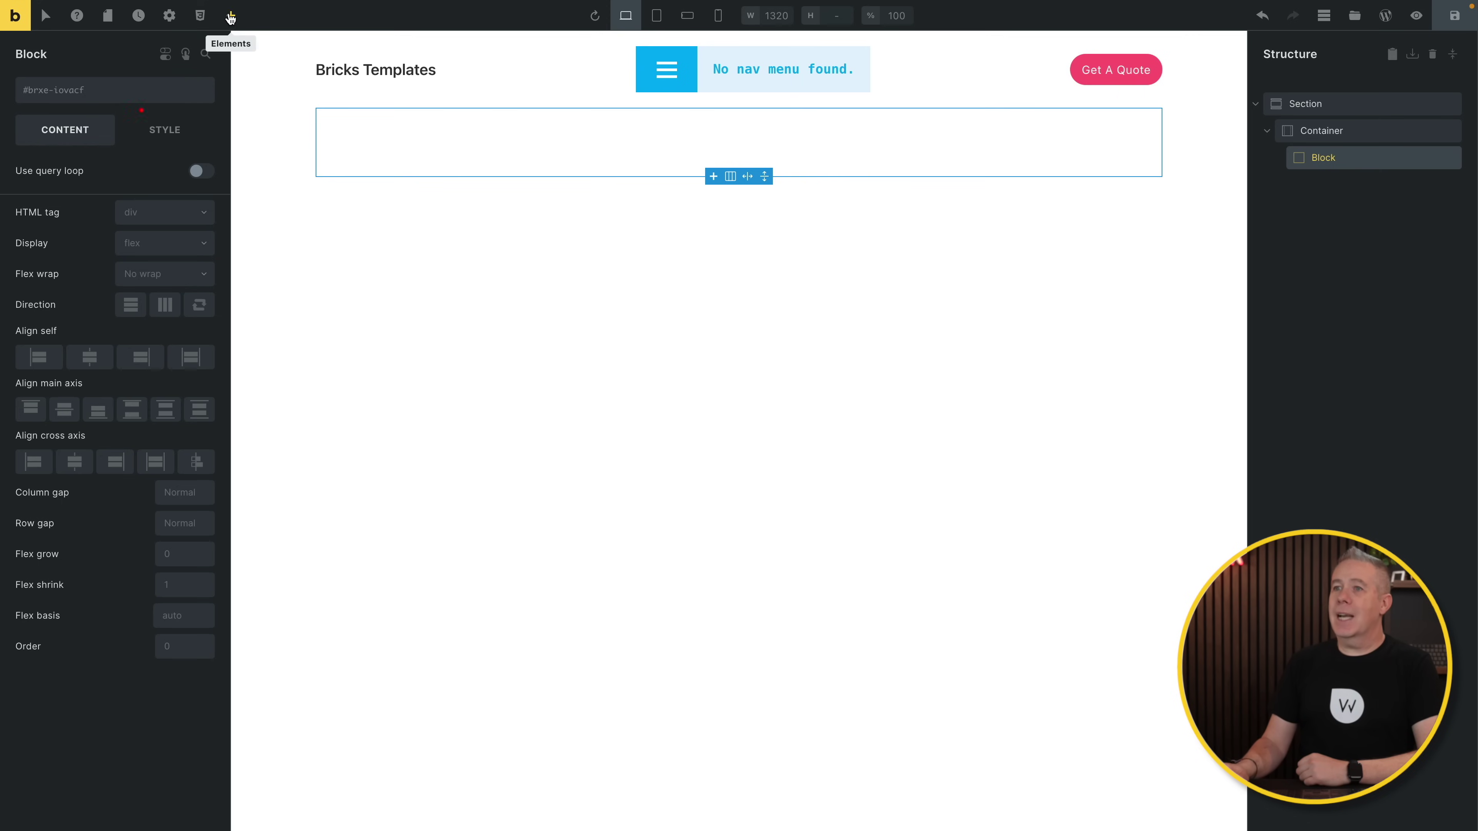
pyautogui.click(231, 17)
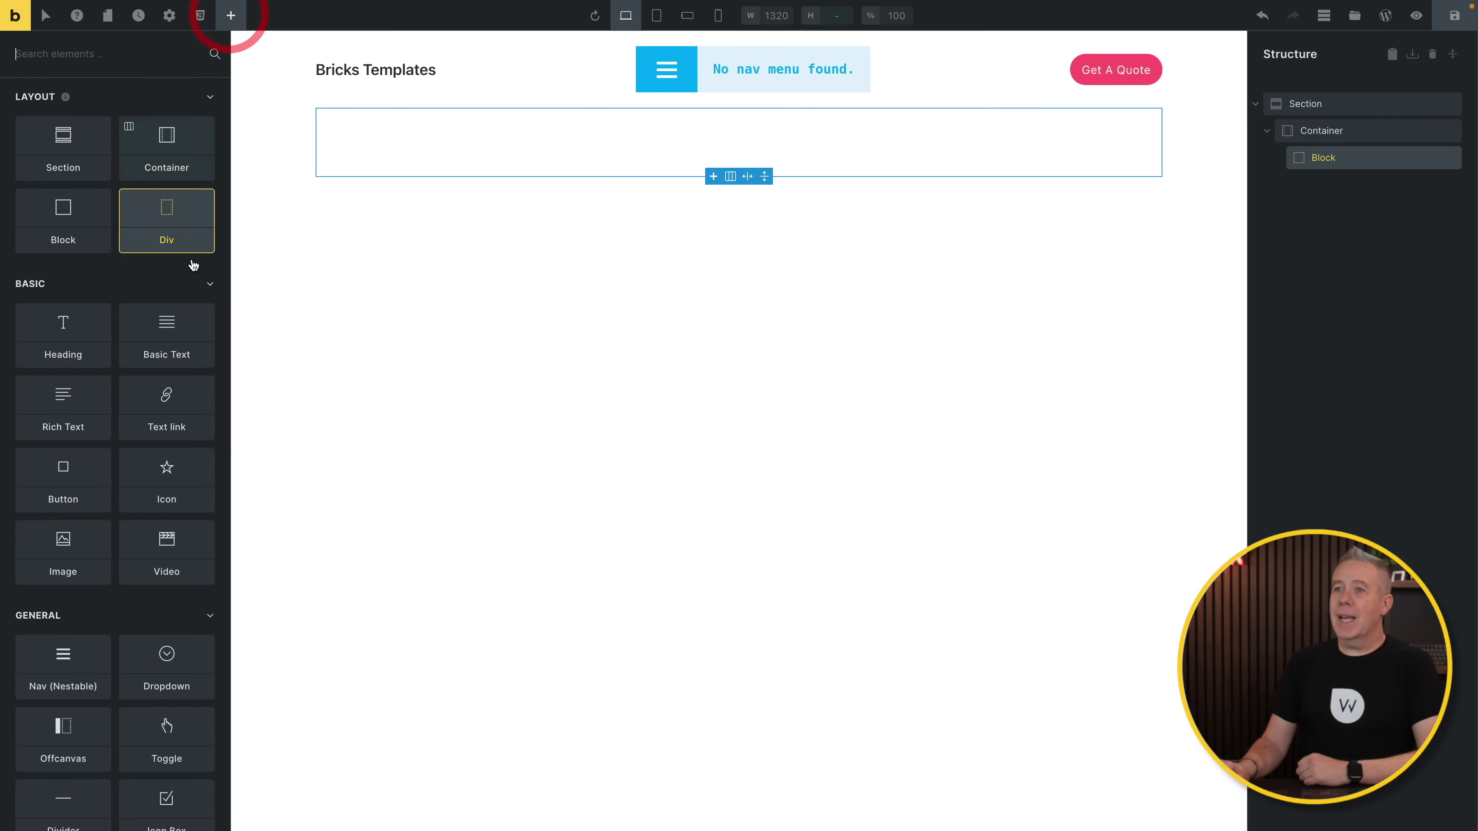
pyautogui.click(69, 325)
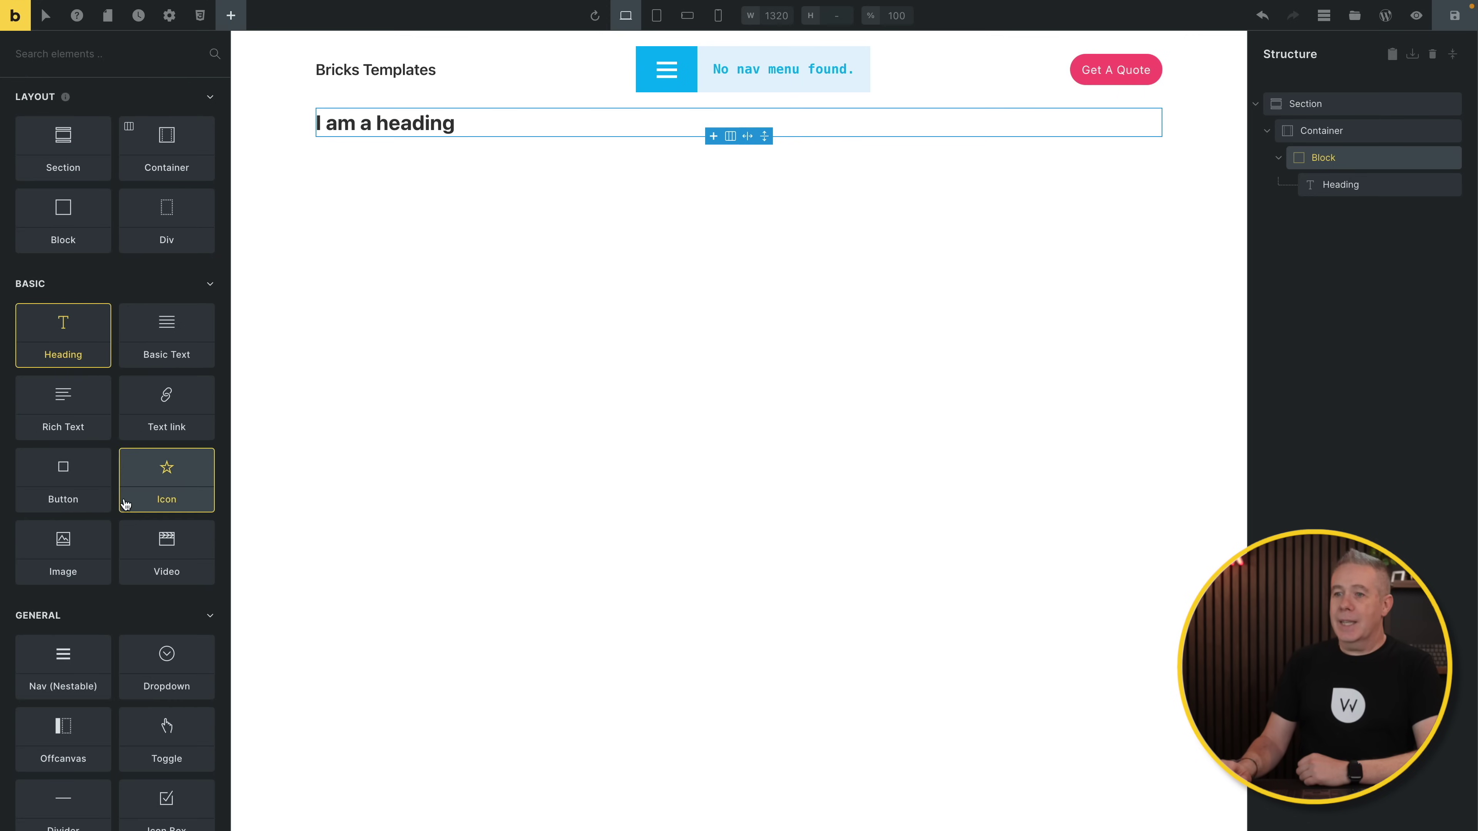
pyautogui.click(58, 546)
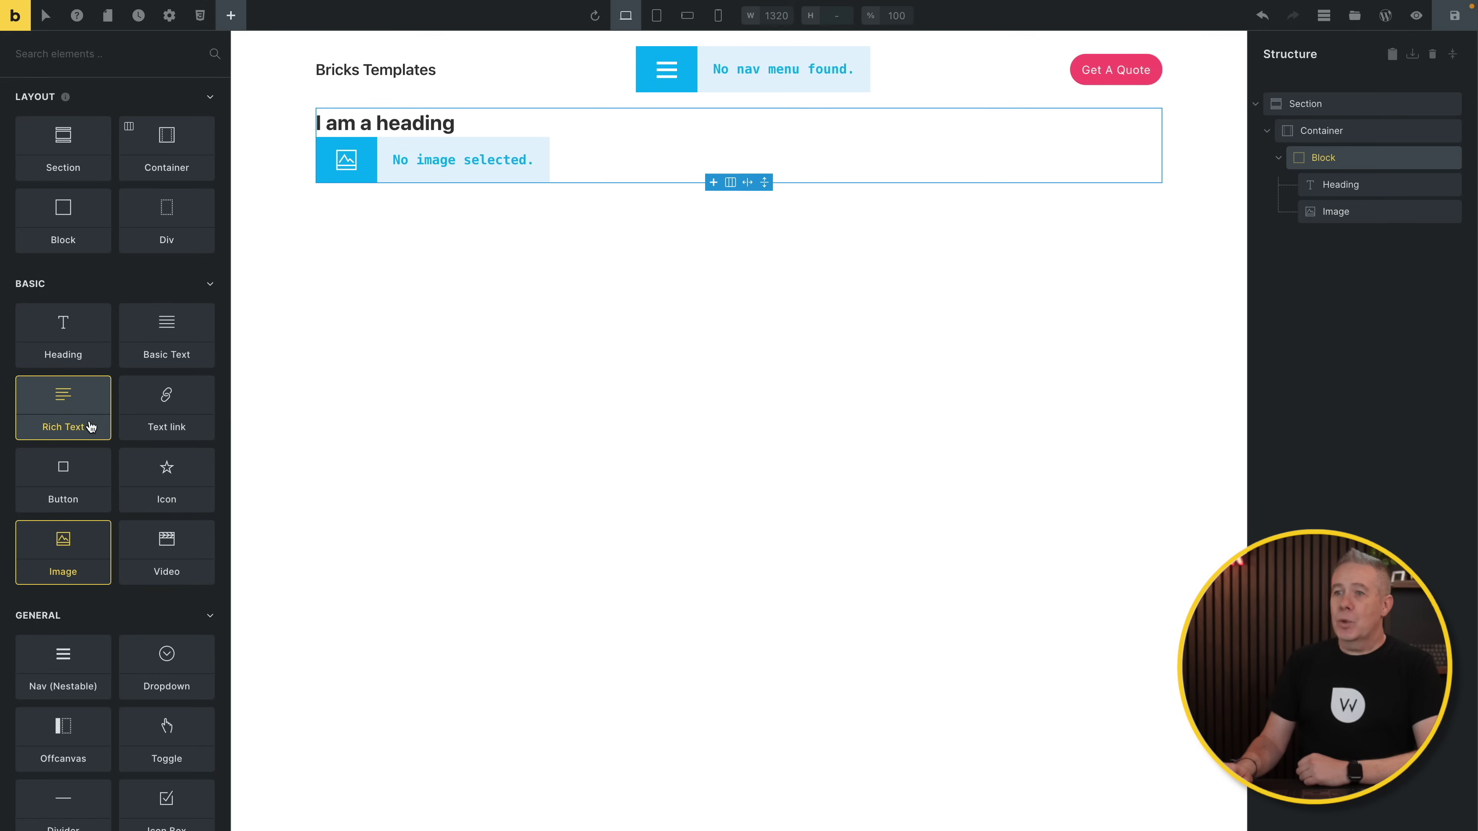
pyautogui.click(165, 332)
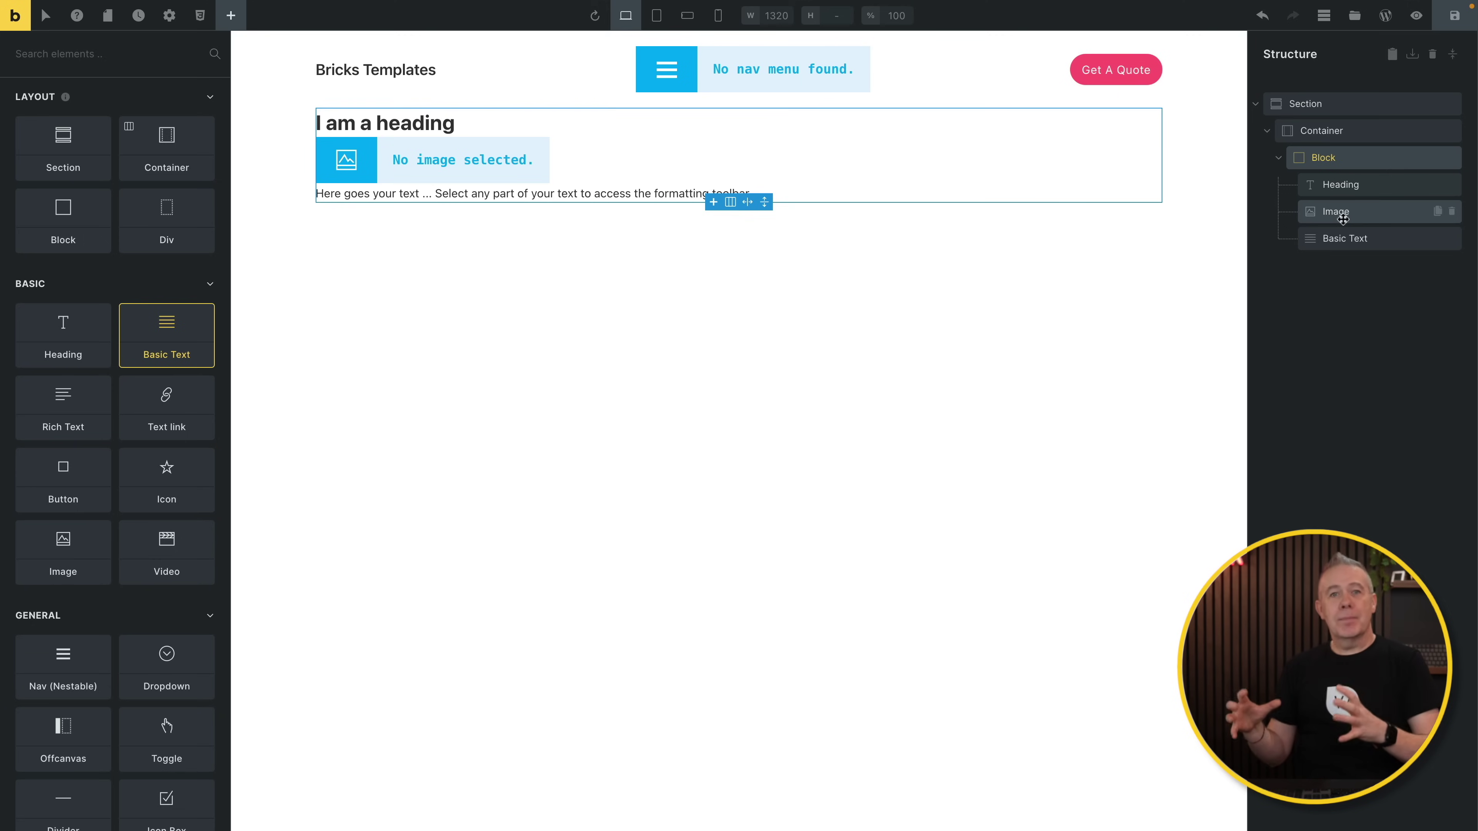
# Step: Replace the heading's placeholder text with the dynamic Post title (post_title) tag
pyautogui.click(1343, 185)
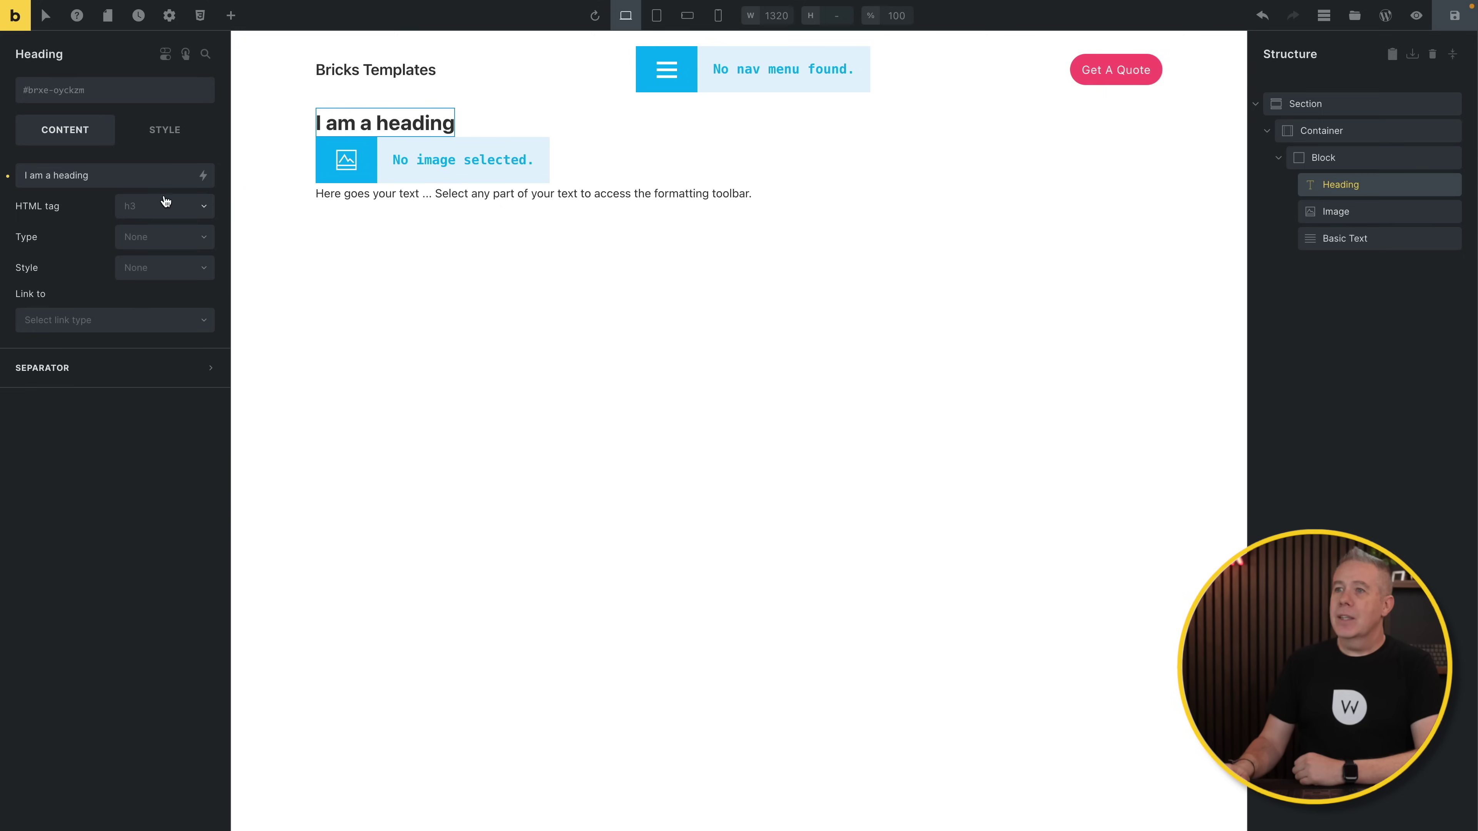
pyautogui.moveTo(122, 173); pyautogui.dragTo(42, 175)
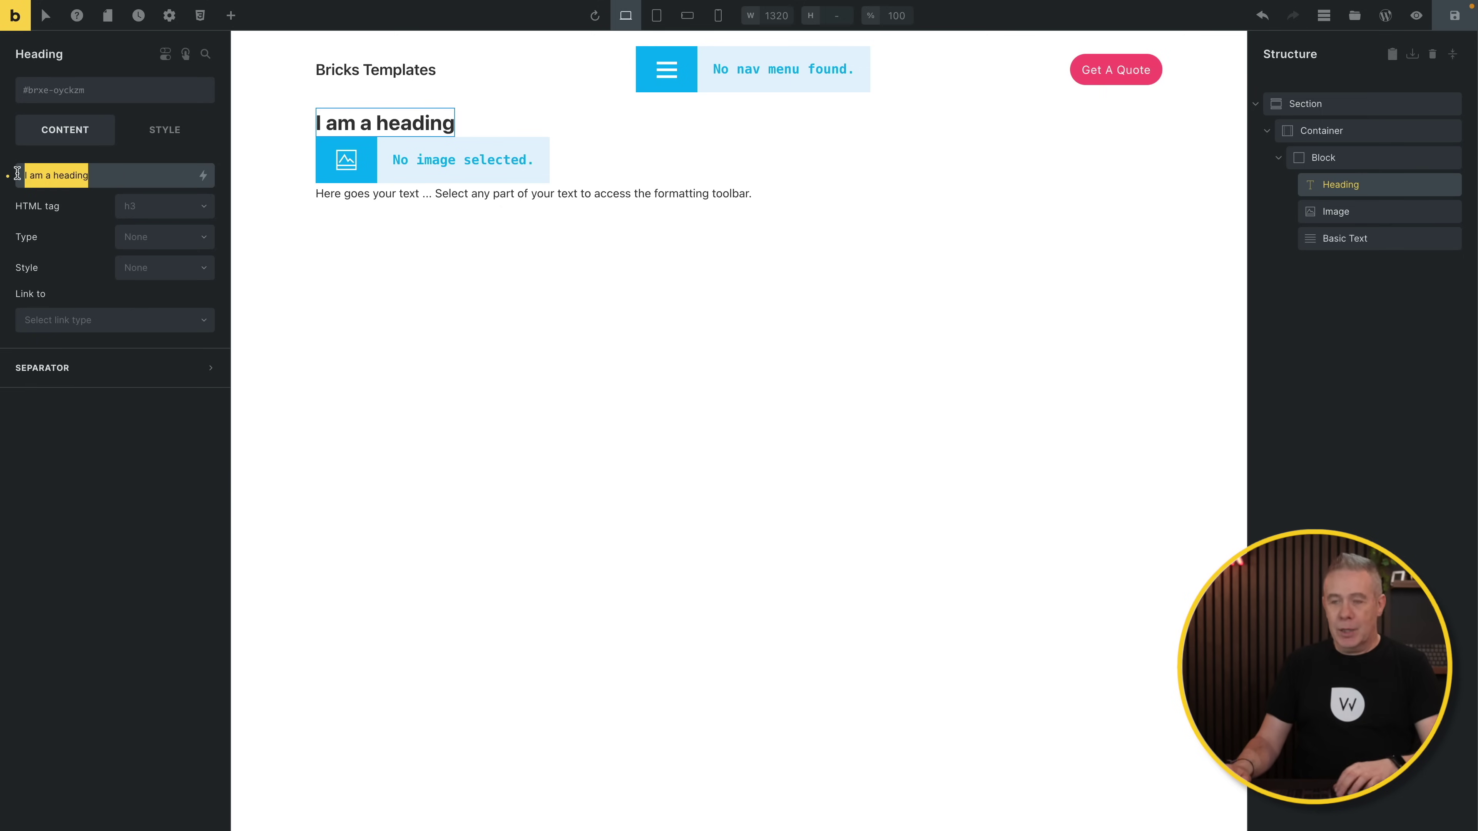
pyautogui.press('BackSpace')
pyautogui.click(203, 176)
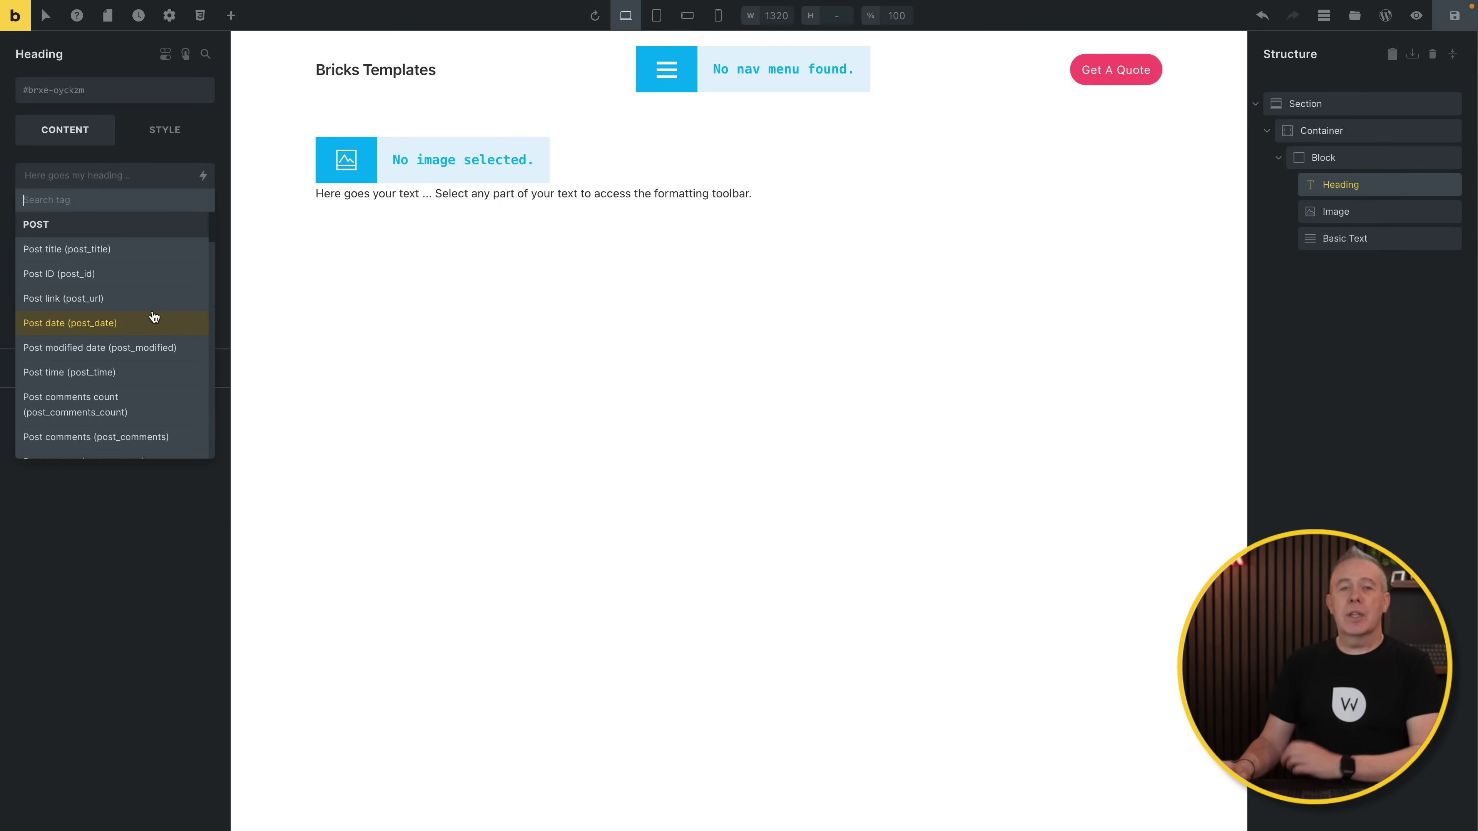
pyautogui.click(132, 249)
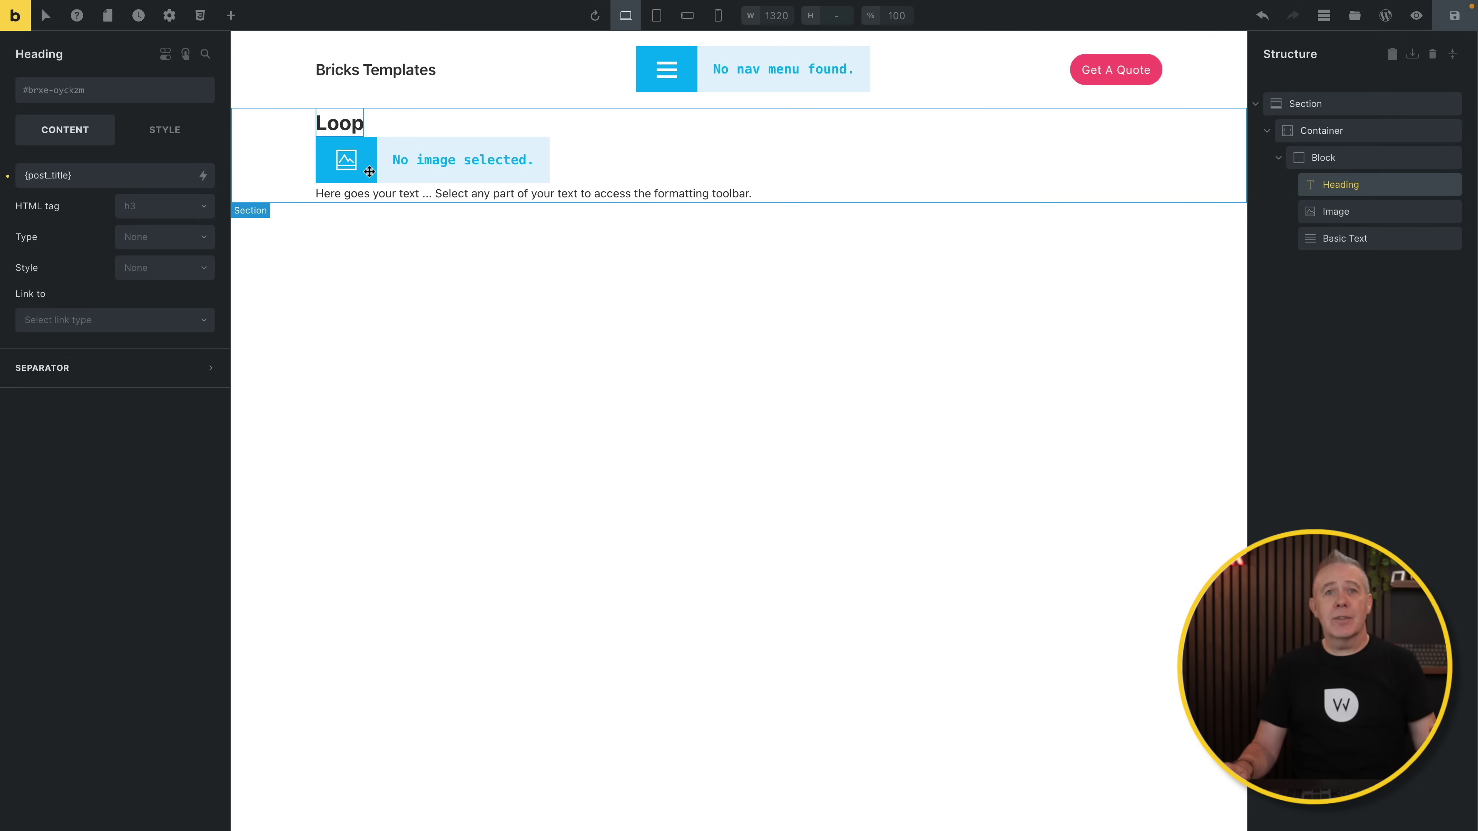
# Step: Set the image's dynamic data source to Featured image (featured_image)
pyautogui.click(1360, 213)
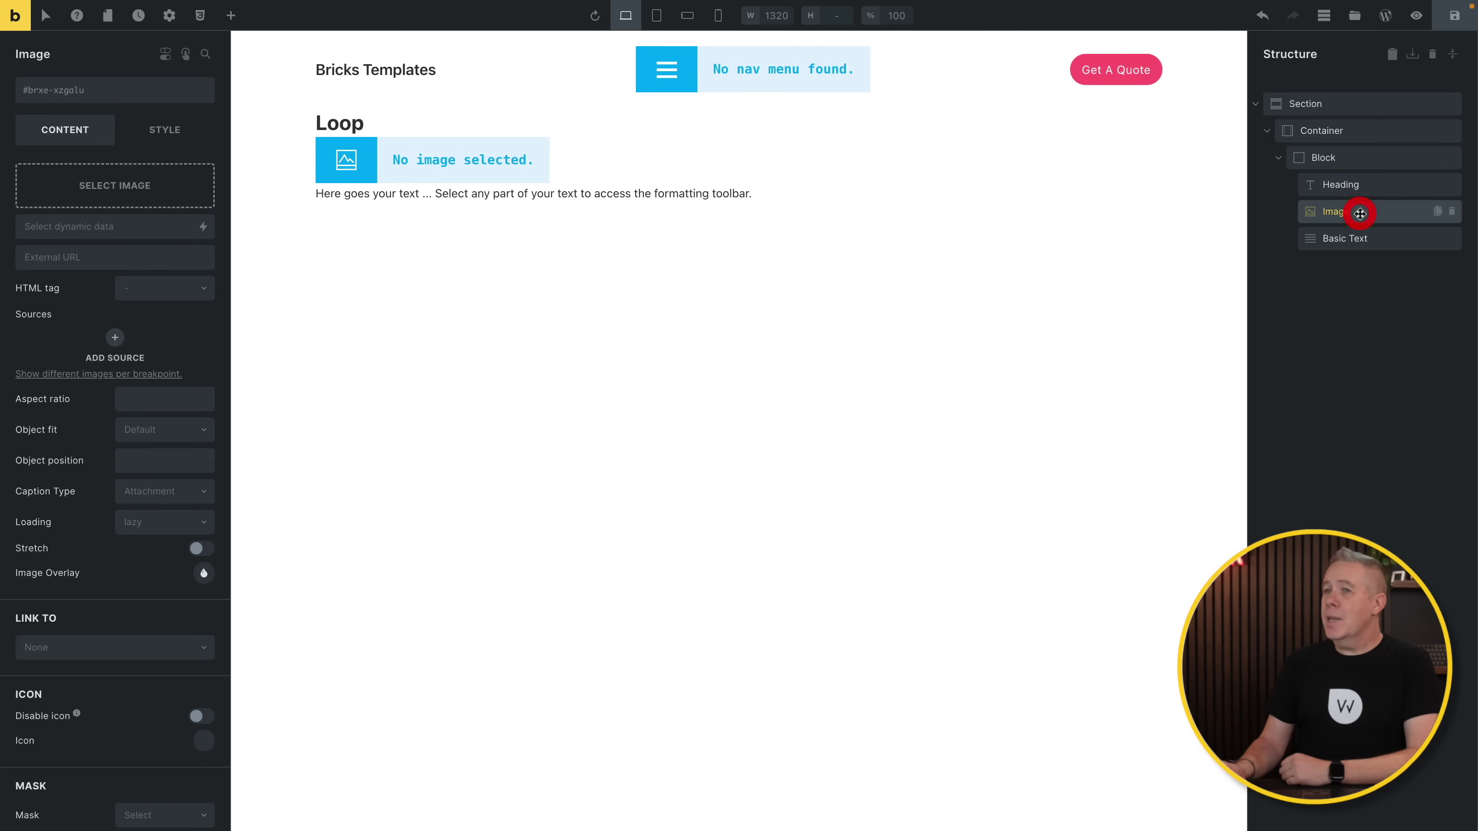
pyautogui.click(204, 230)
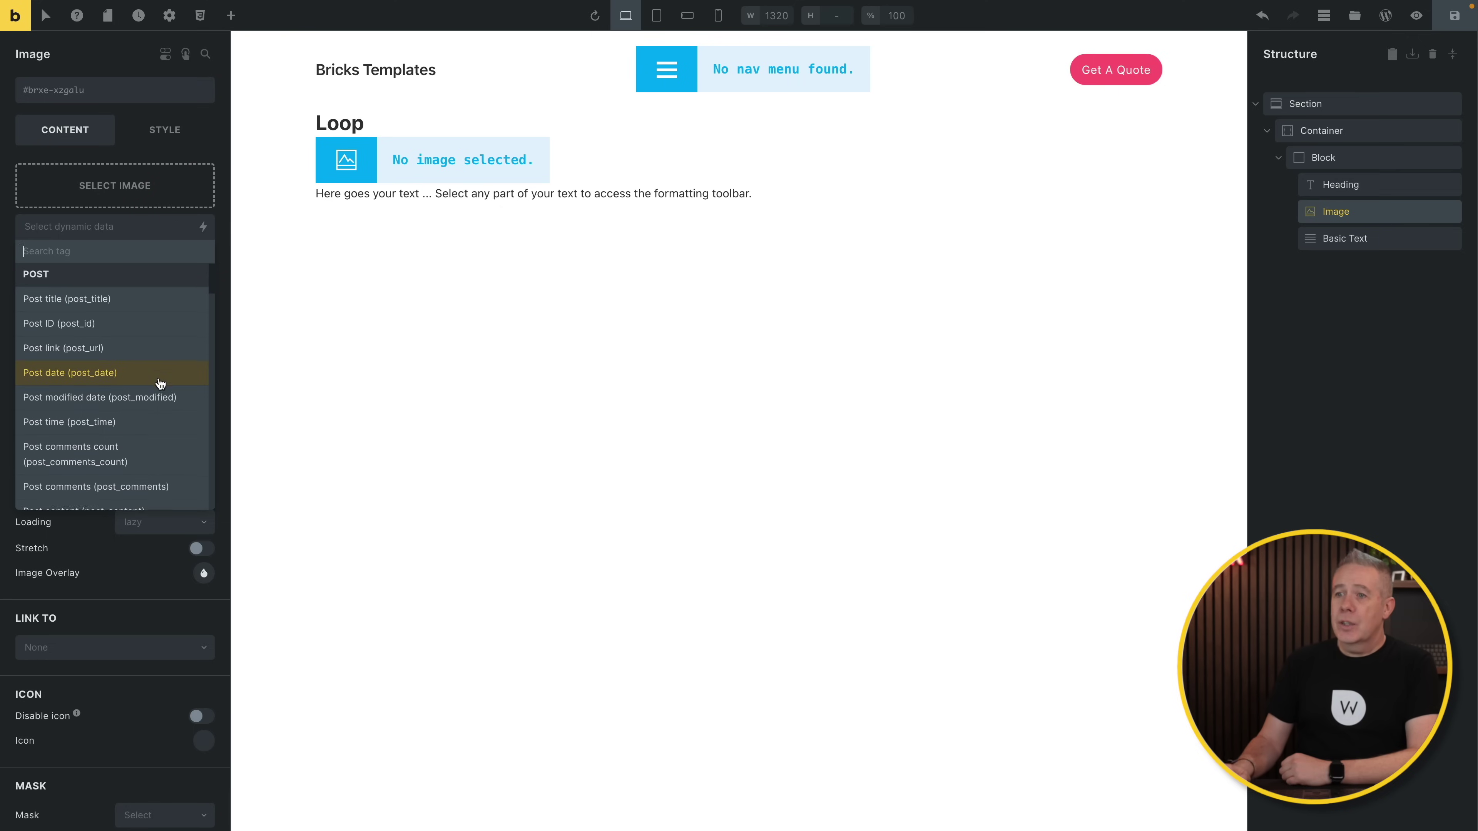
pyautogui.scroll(-2, 160, 383)
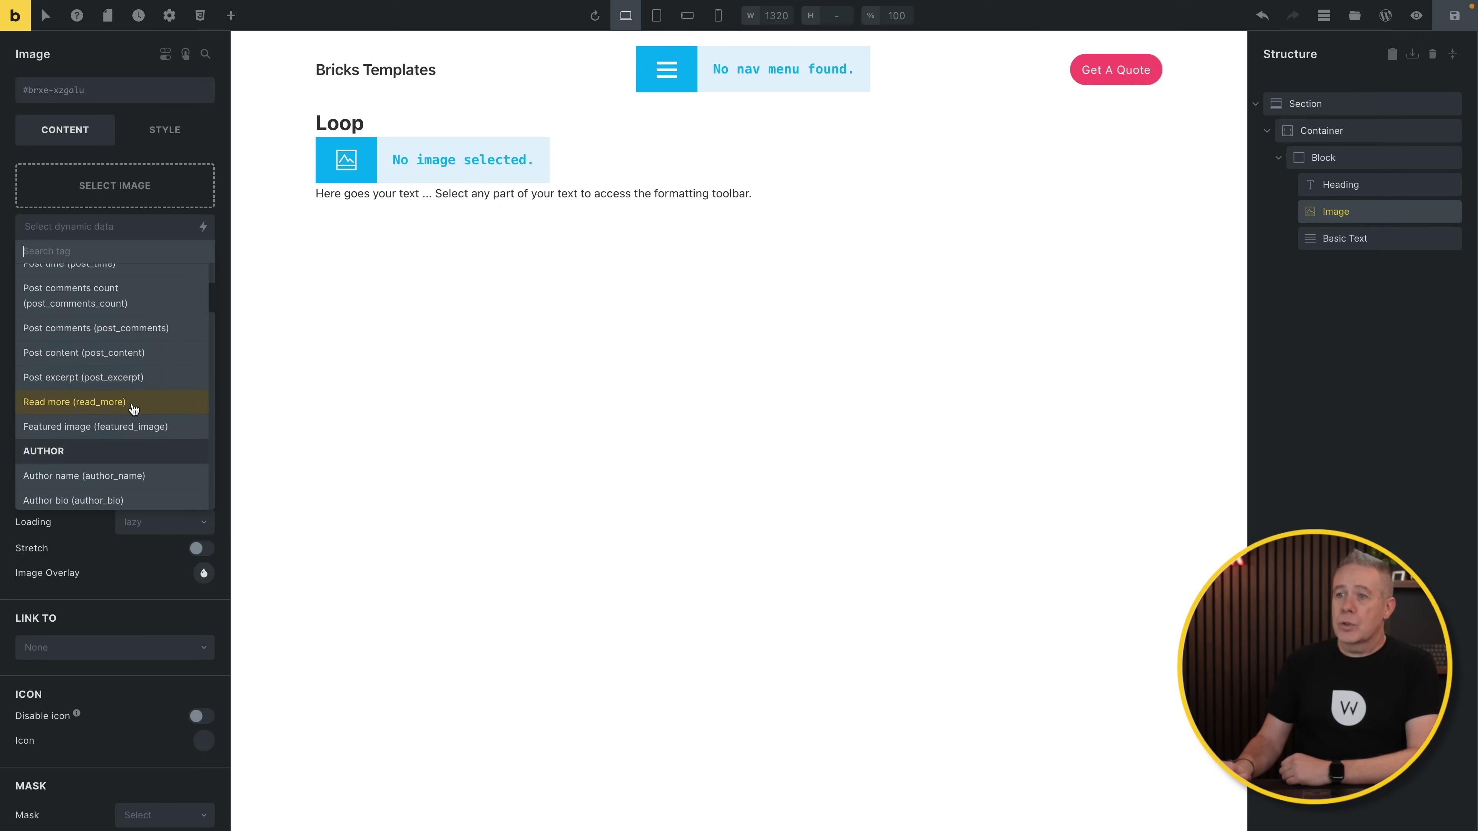
pyautogui.click(126, 426)
# Step: Replace the Basic Text content with the dynamic Post excerpt (post_excerpt) tag and set its words limit to 25
pyautogui.click(1343, 238)
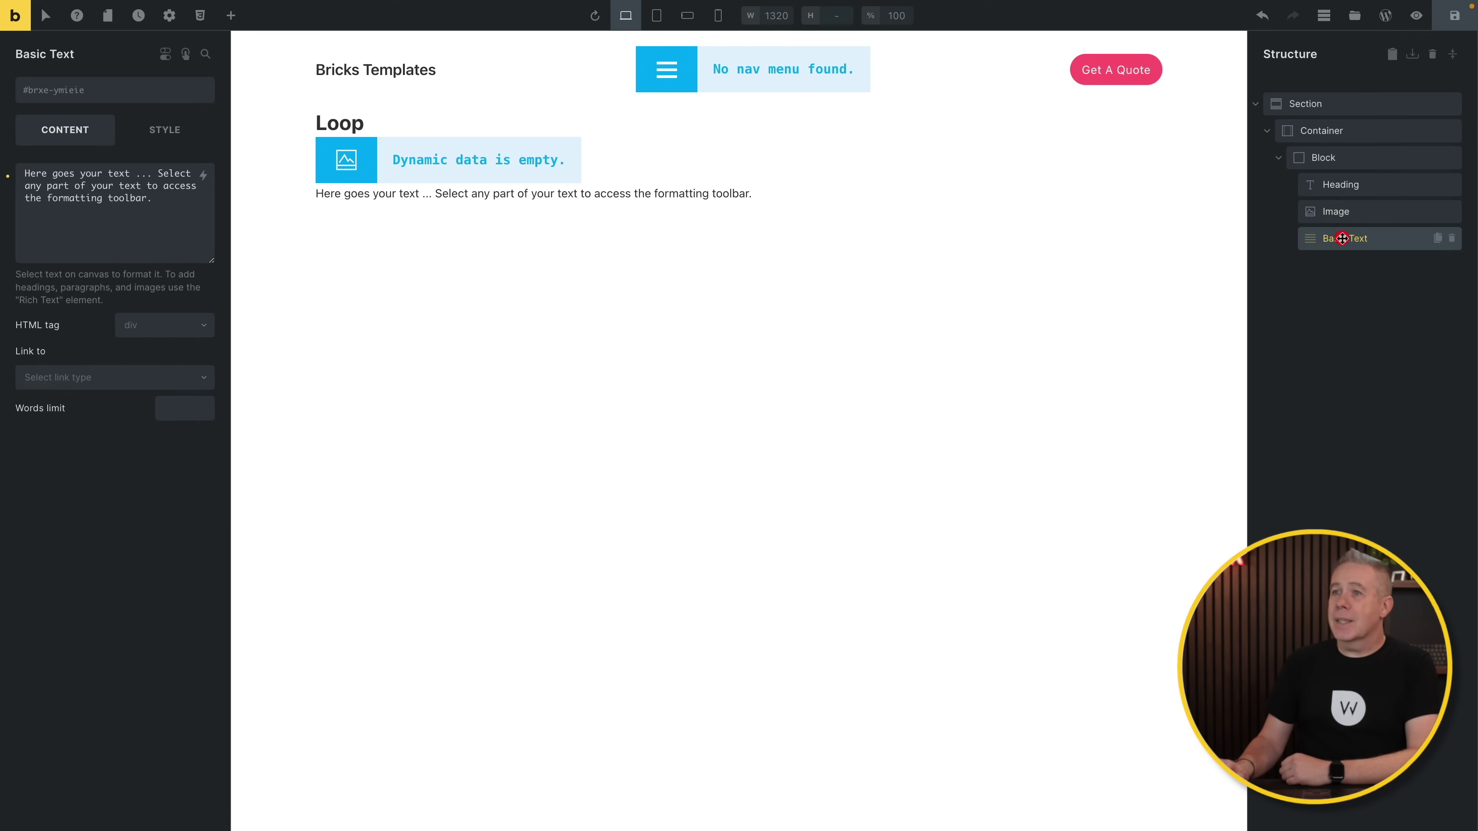
pyautogui.moveTo(152, 198); pyautogui.dragTo(24, 173)
pyautogui.press('BackSpace')
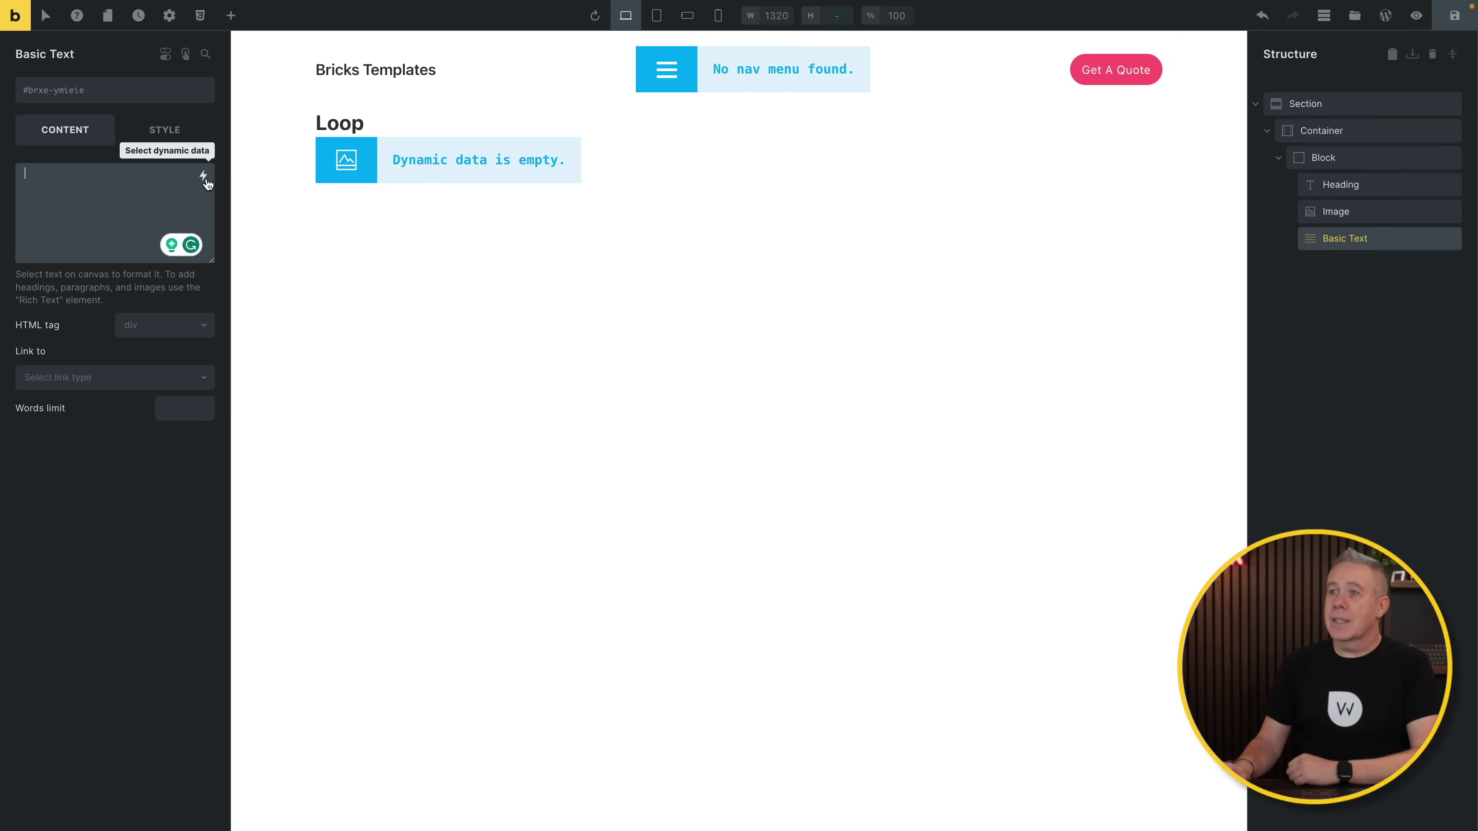
pyautogui.click(204, 178)
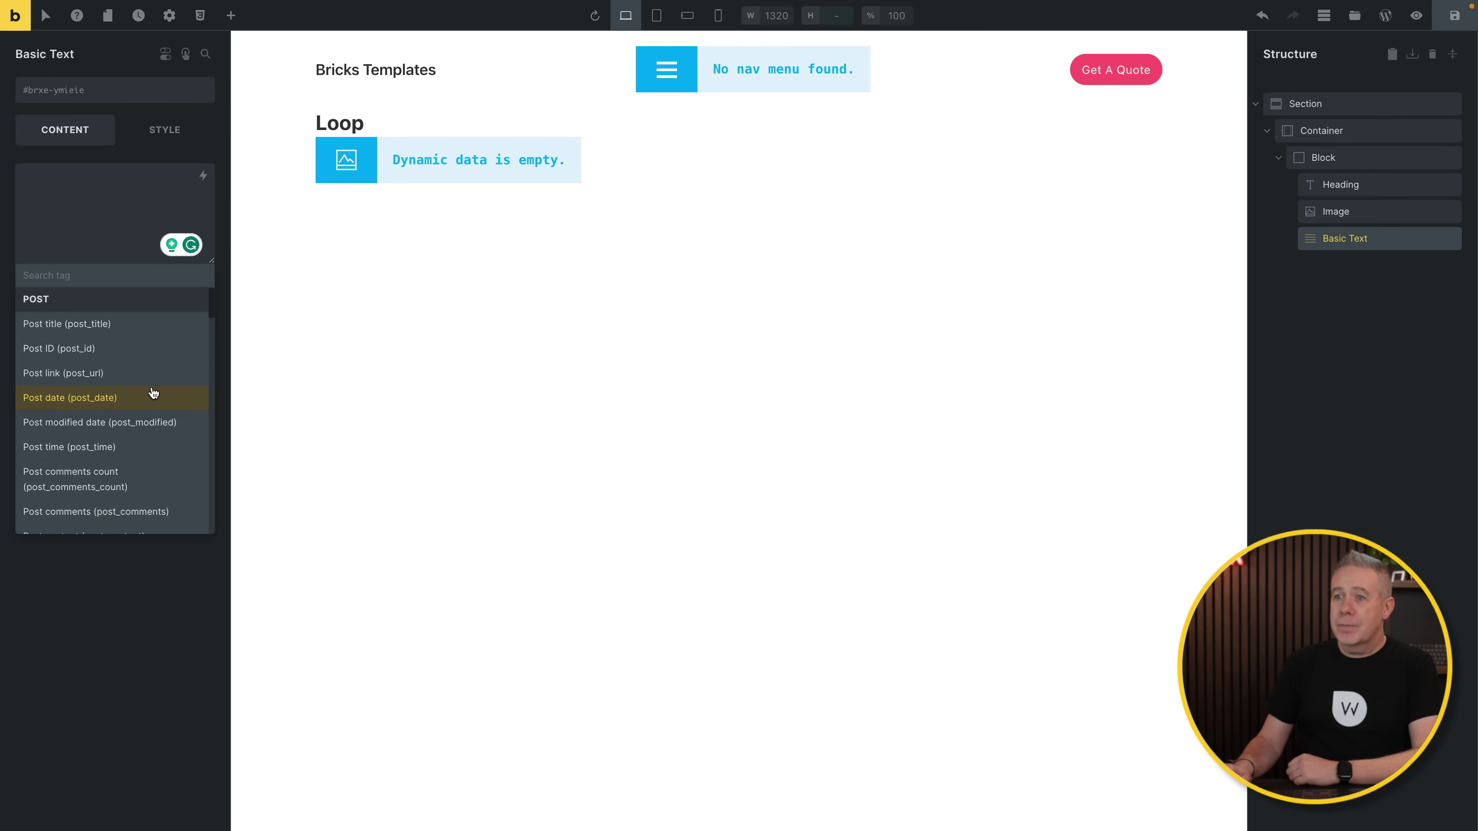
pyautogui.scroll(-2, 152, 391)
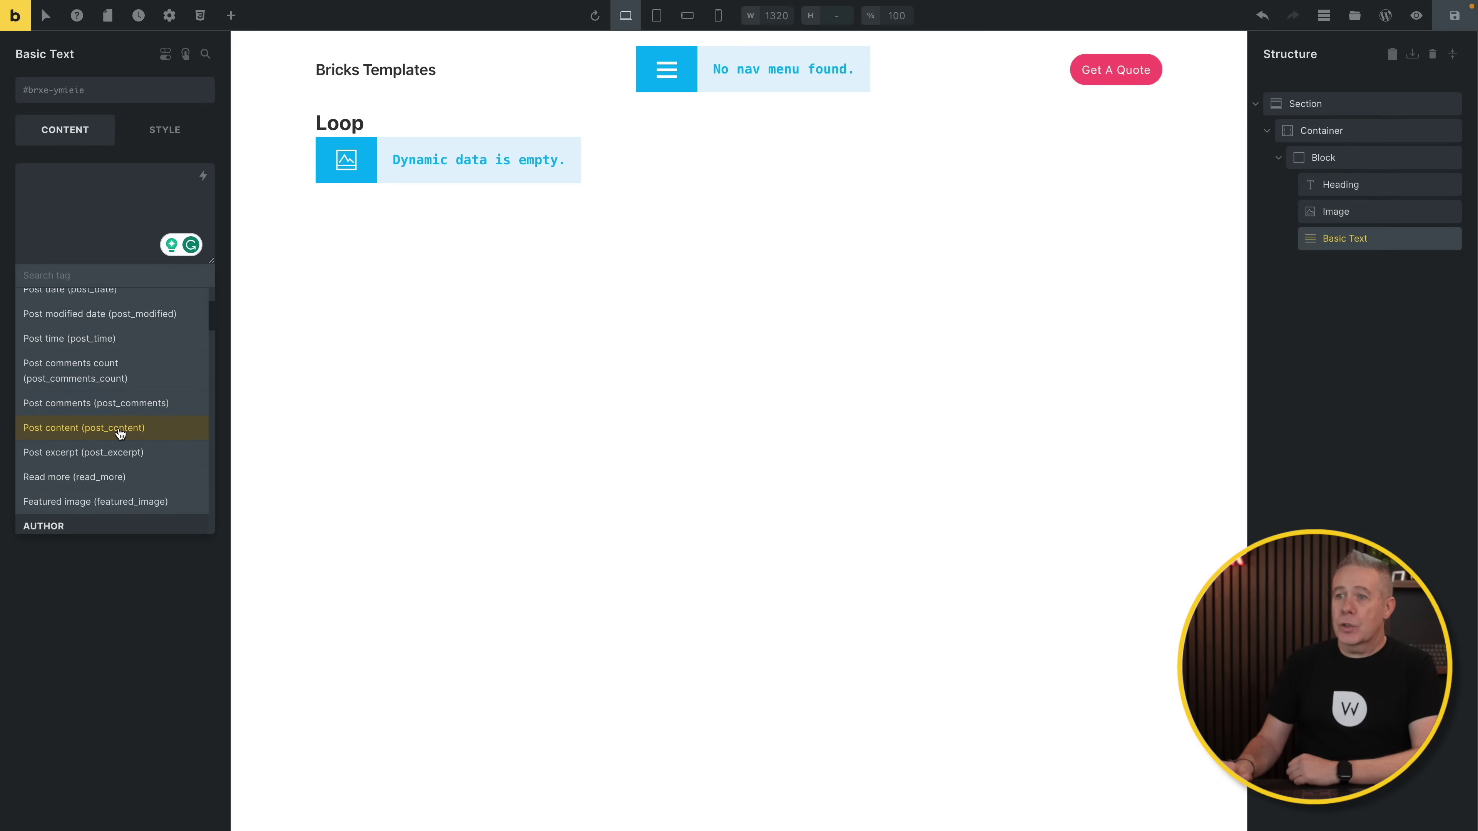
pyautogui.click(116, 453)
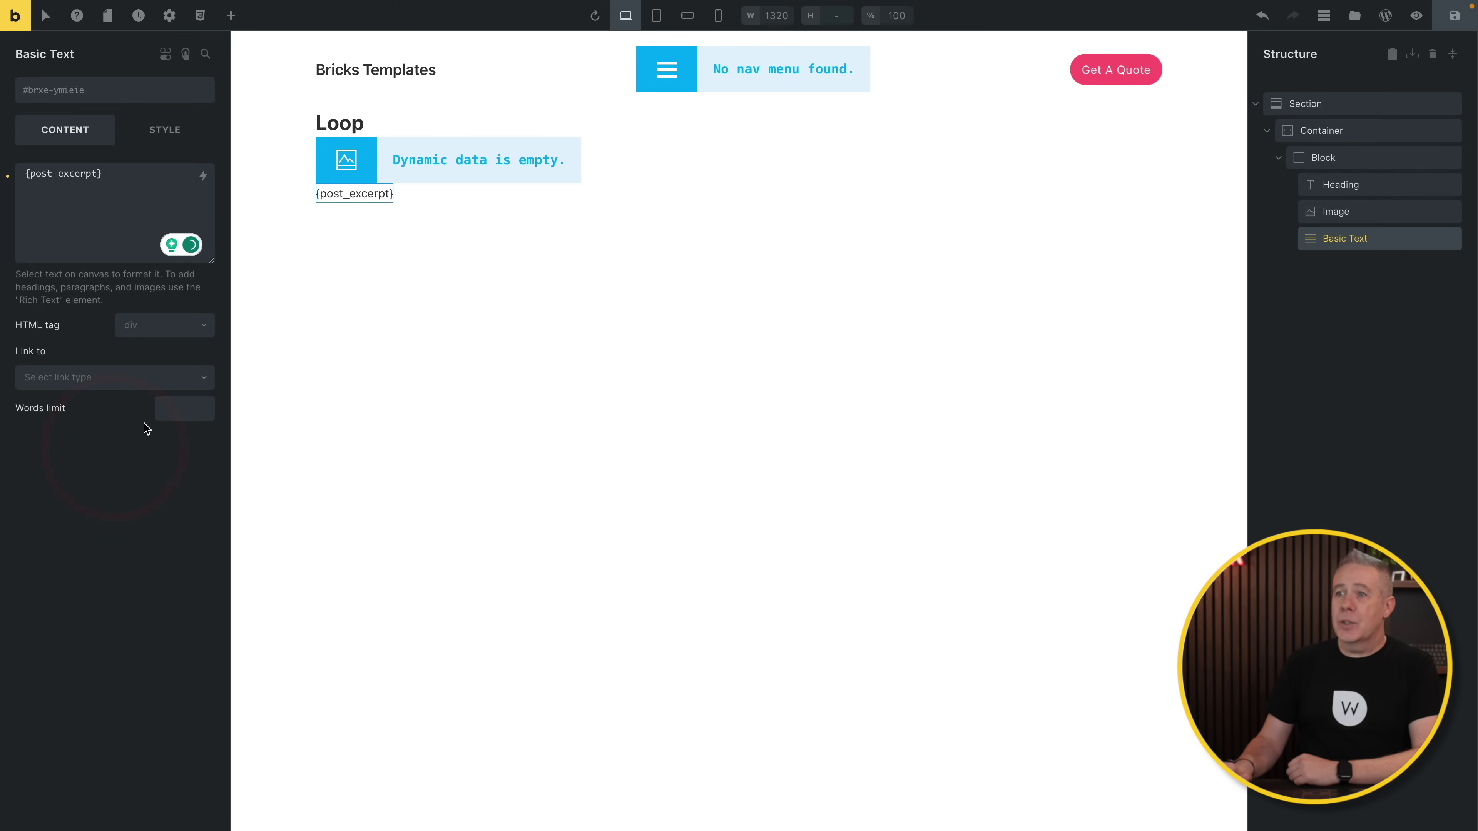
pyautogui.click(173, 406)
pyautogui.write('25')
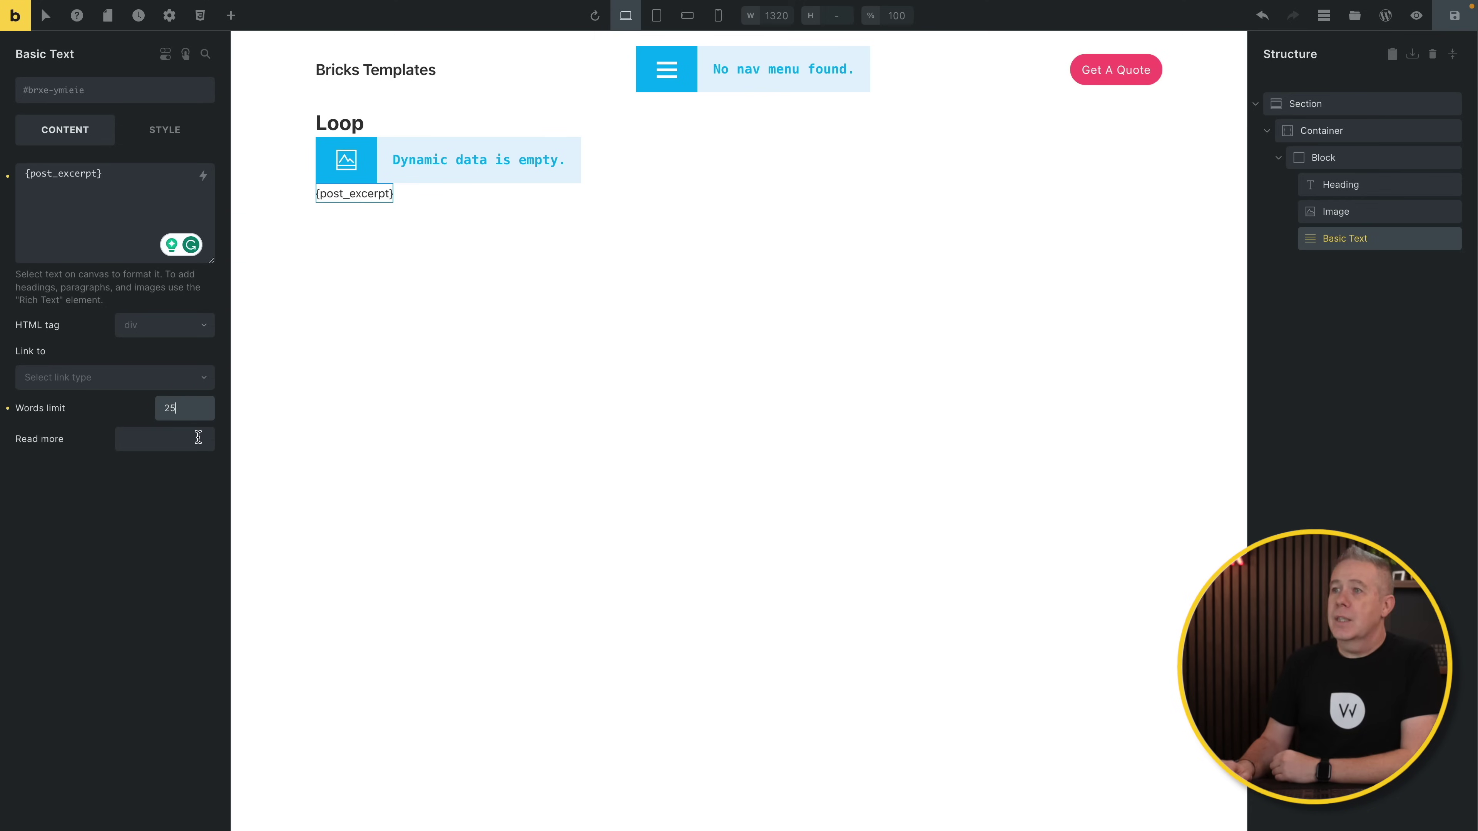
# Step: Turn on the query loop for the block holding the heading, image and text, and check the repeated posts
pyautogui.click(1352, 158)
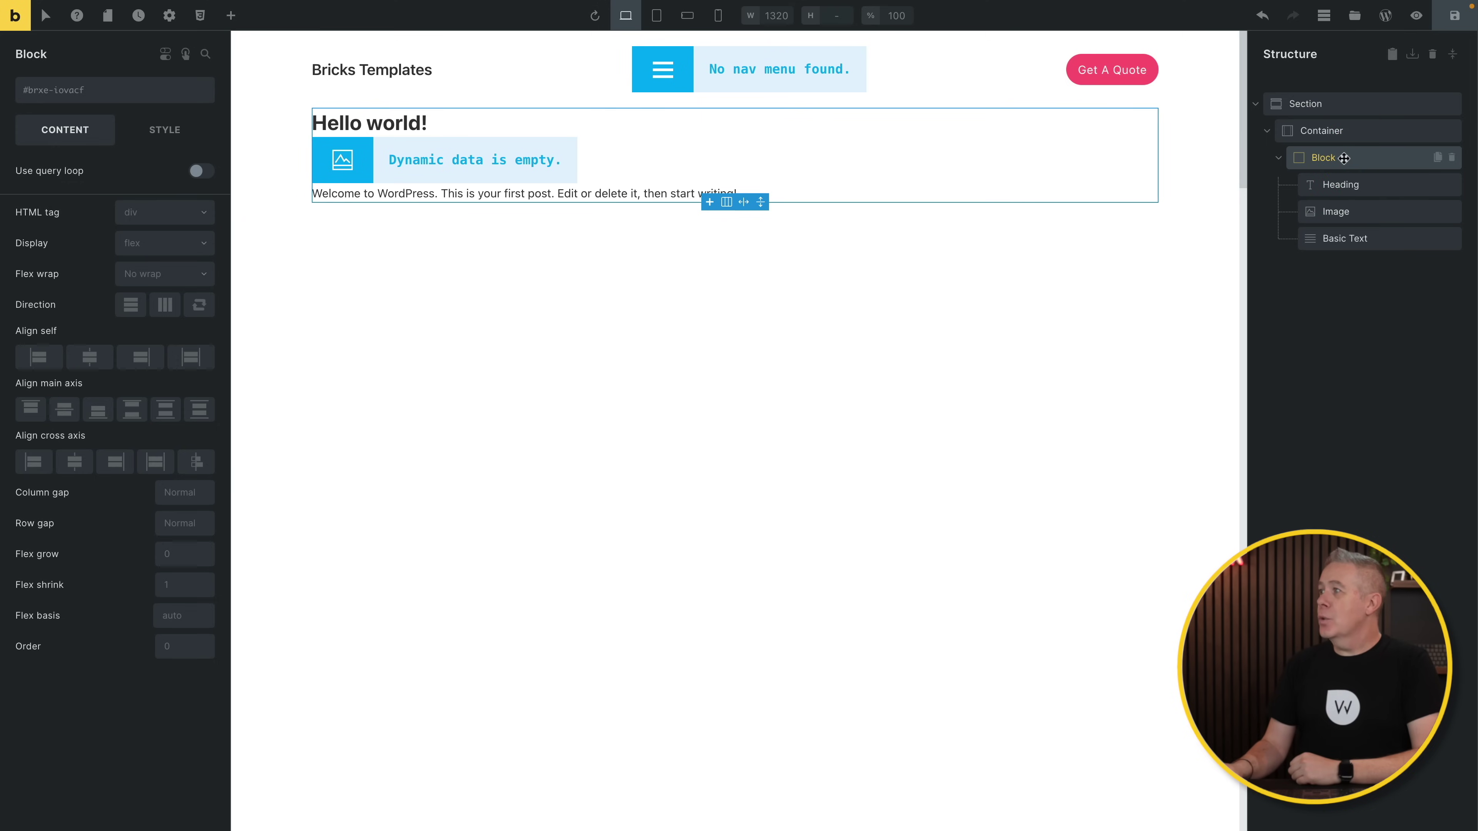
pyautogui.click(1344, 158)
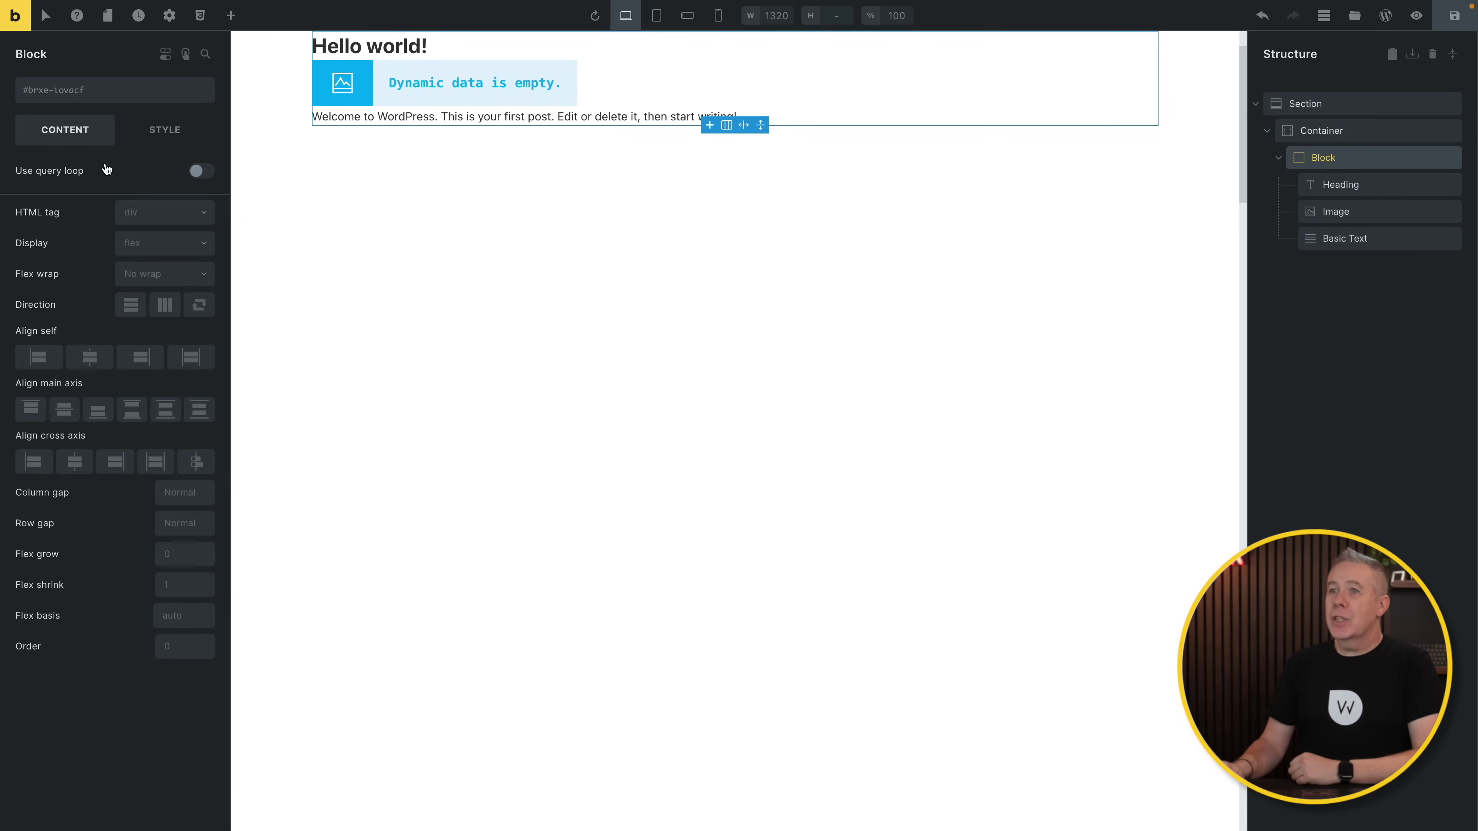
pyautogui.click(207, 172)
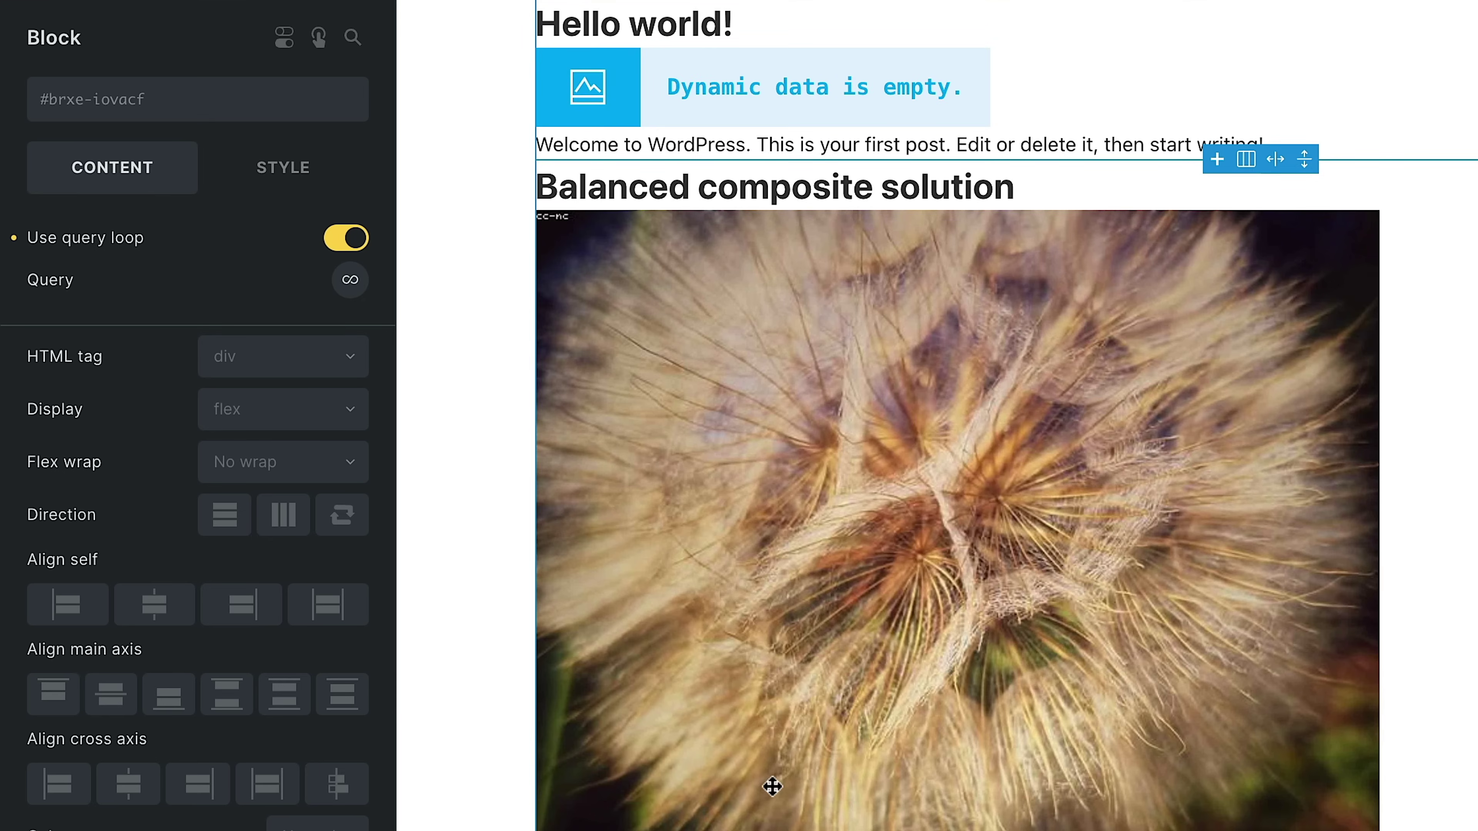
pyautogui.scroll(-20, 772, 787)
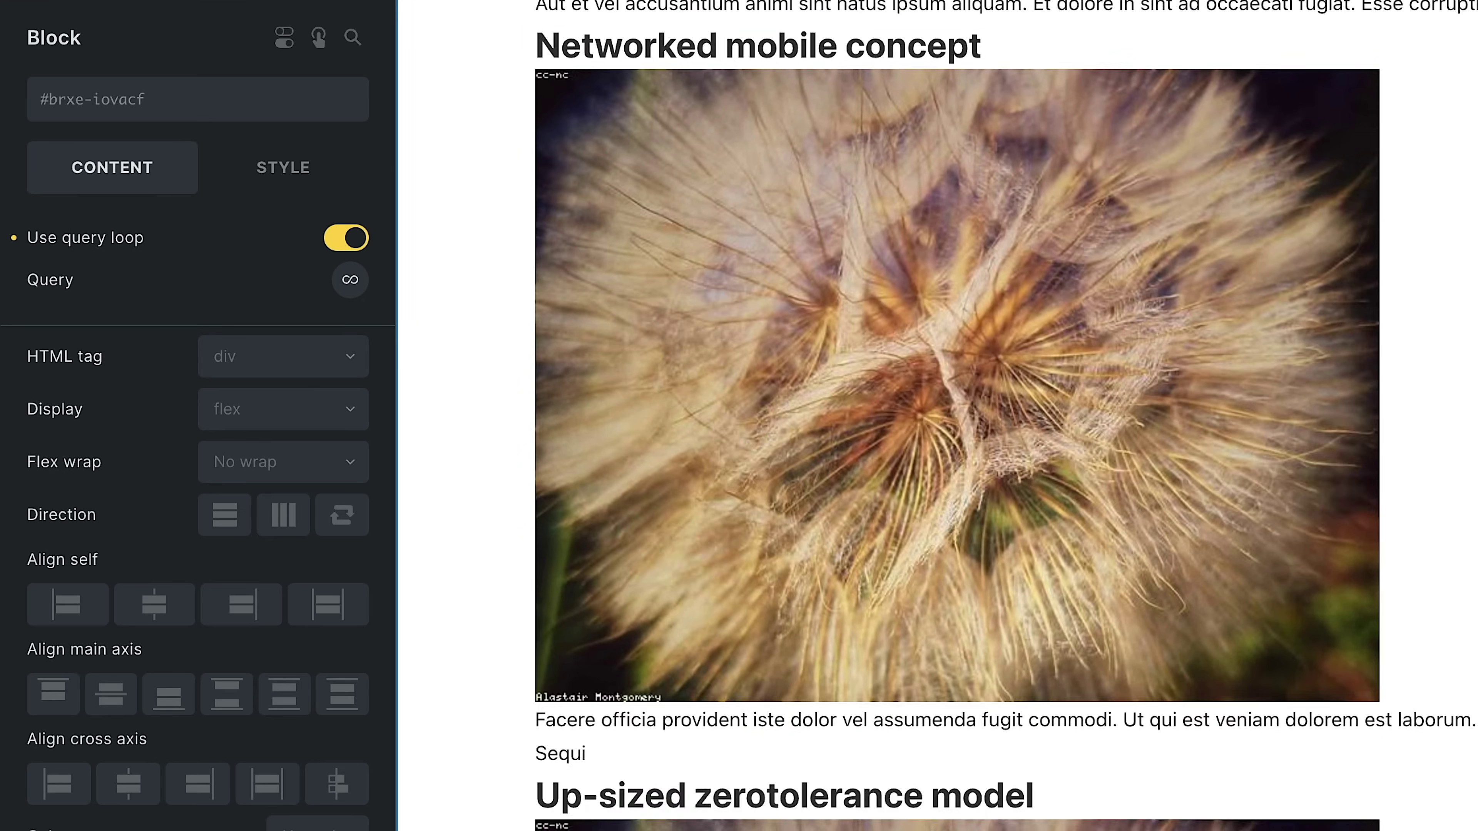
pyautogui.scroll(20, 954, 408)
# Step: Set the block's loop query to type Posts with Posts as the post type
pyautogui.click(352, 288)
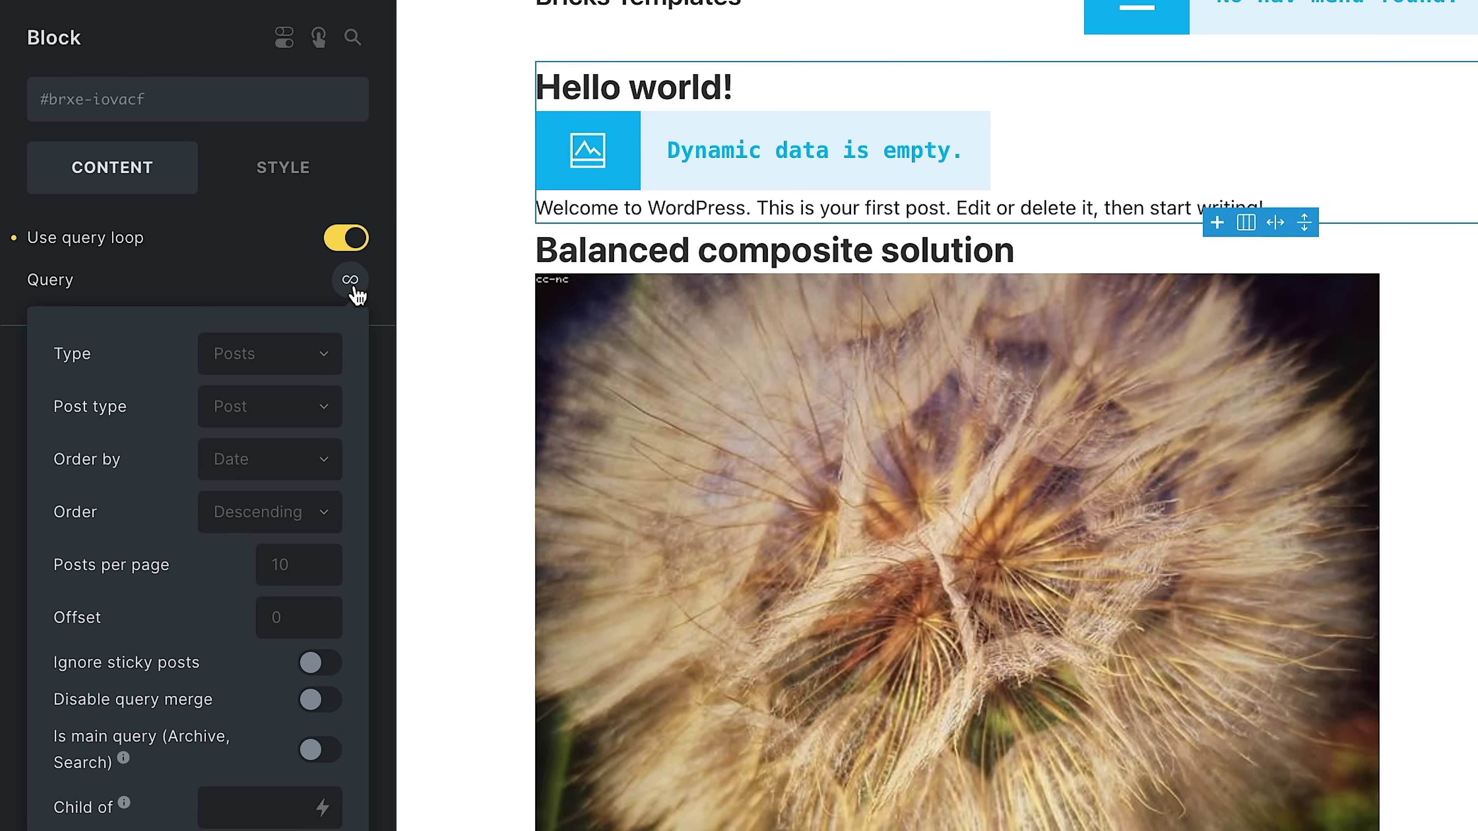
pyautogui.click(327, 355)
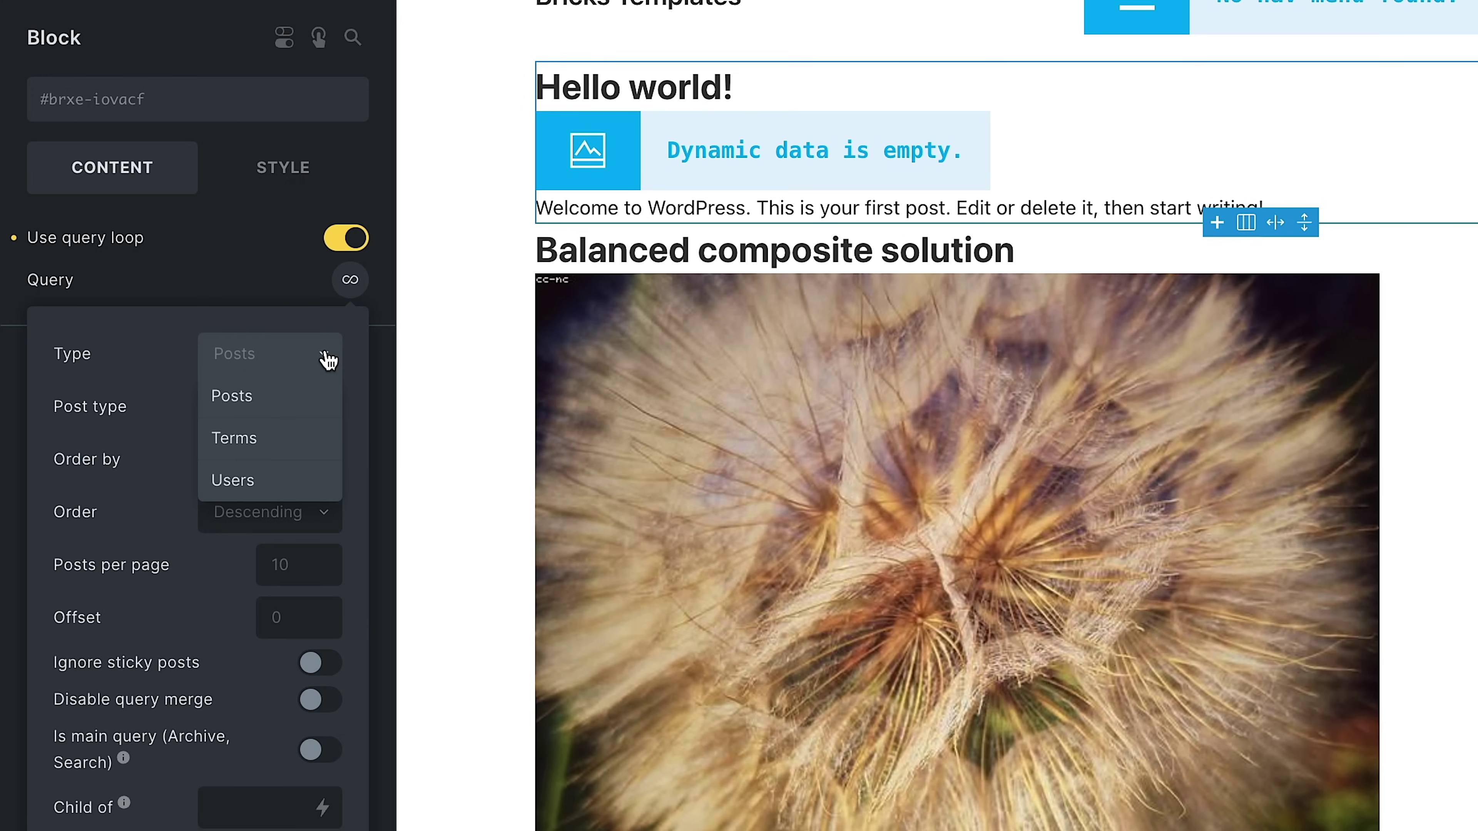
pyautogui.click(258, 396)
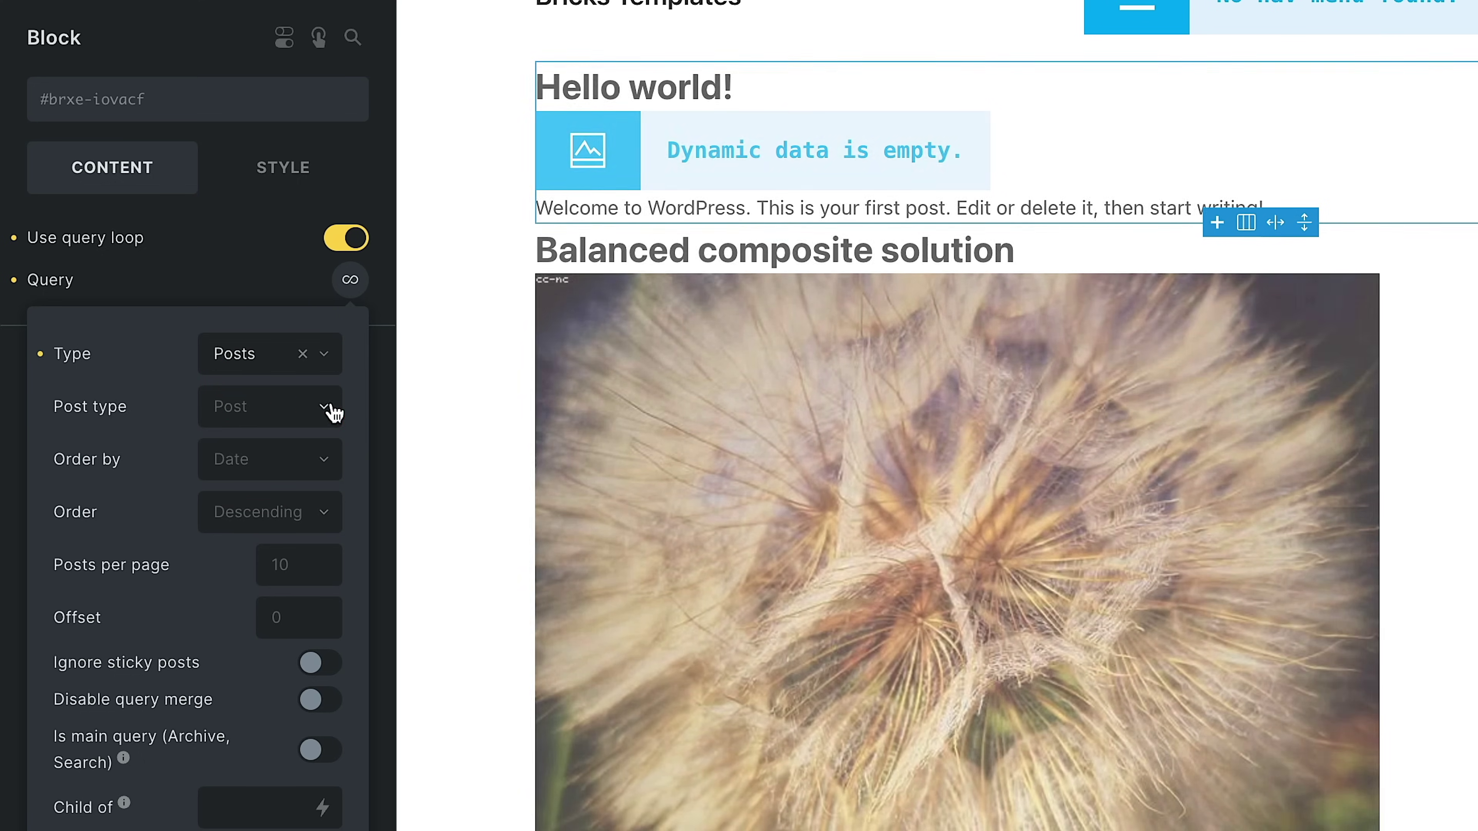
pyautogui.click(329, 407)
pyautogui.click(275, 450)
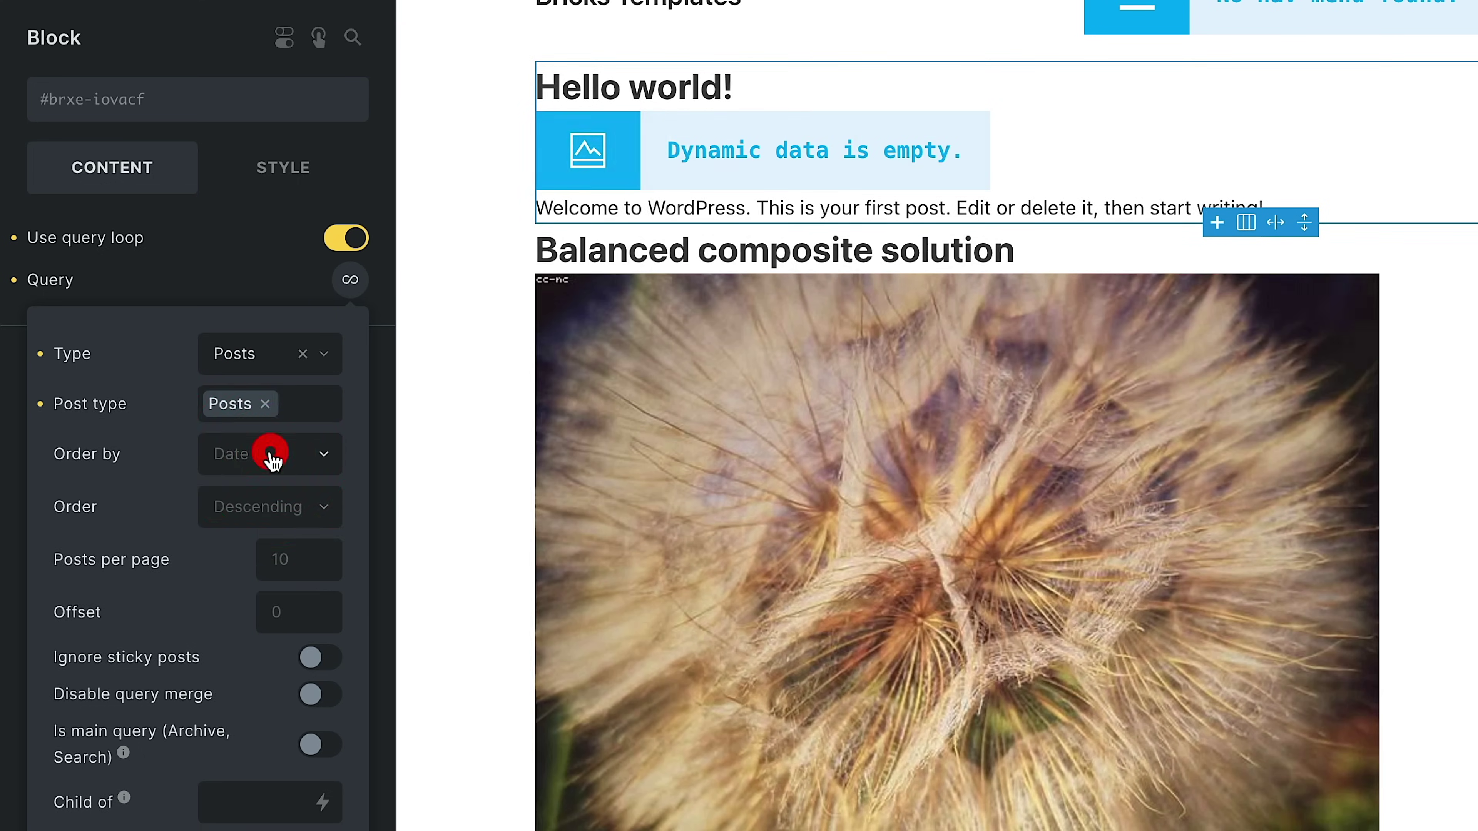
# Step: Order the loop query by Title in Ascending order and look through the remaining query options
pyautogui.click(301, 464)
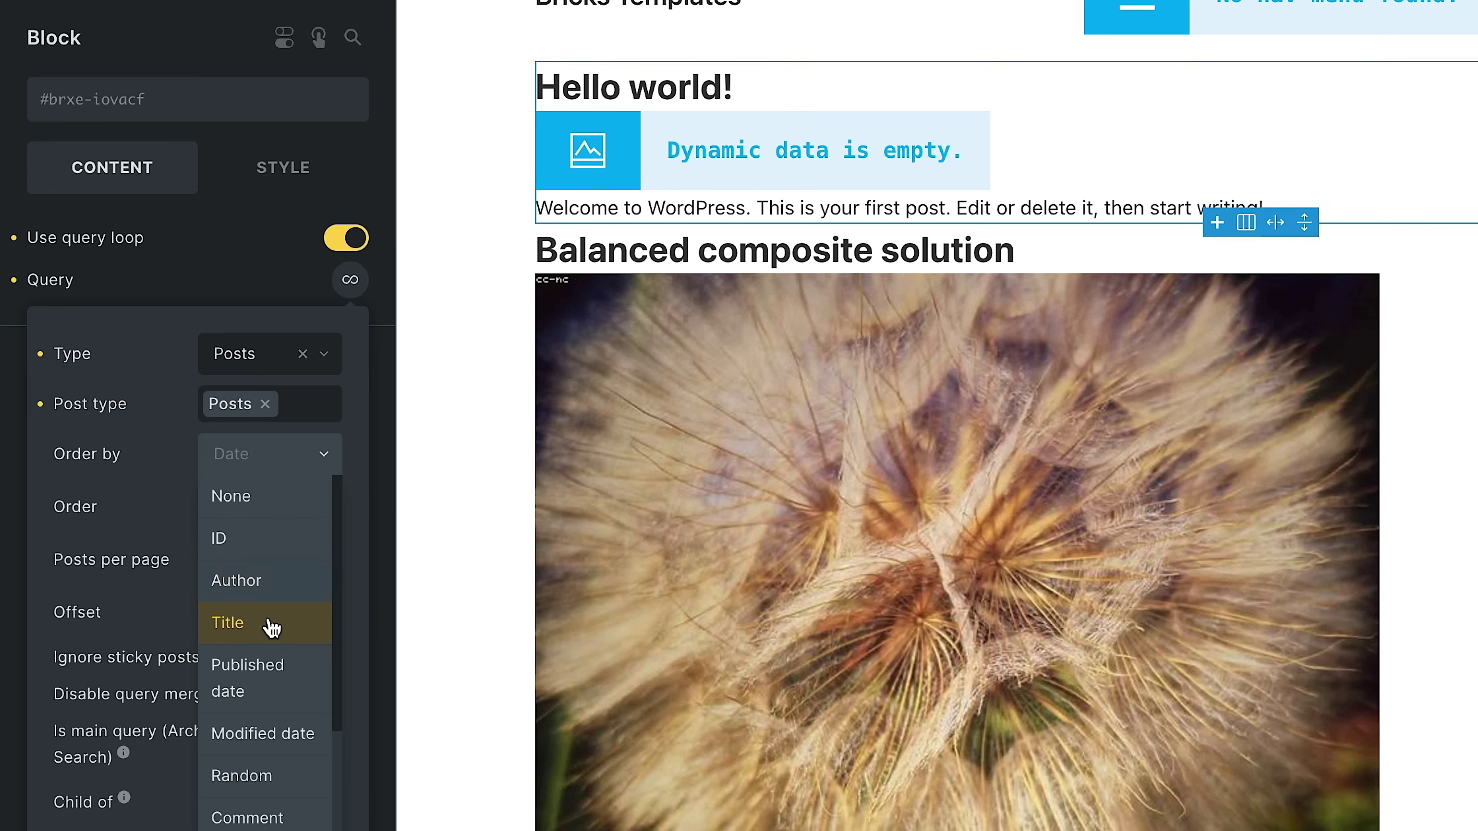
pyautogui.click(271, 621)
pyautogui.click(294, 517)
pyautogui.click(285, 547)
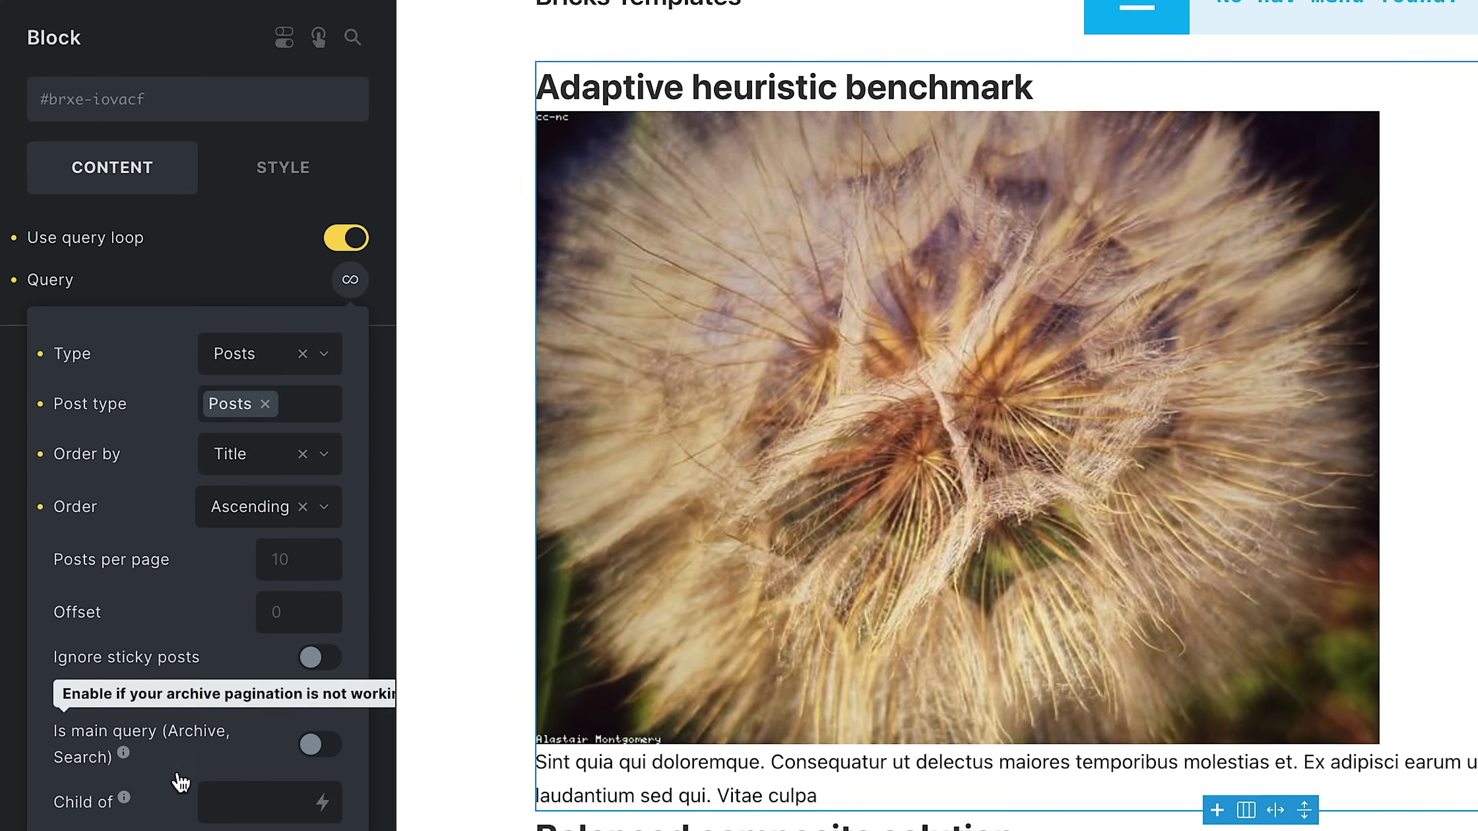
pyautogui.scroll(-10, 182, 781)
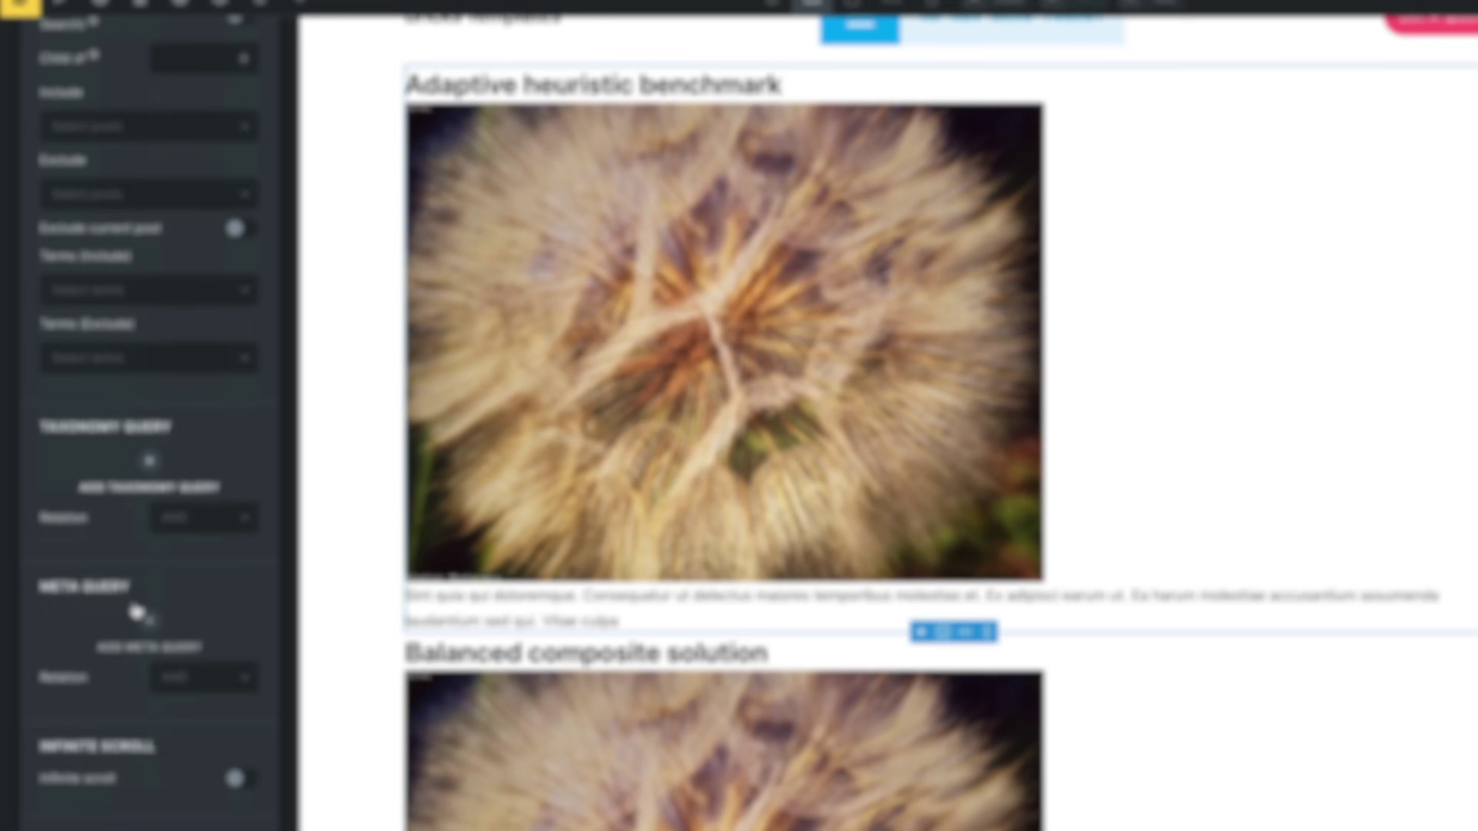
pyautogui.scroll(-3, 173, 755)
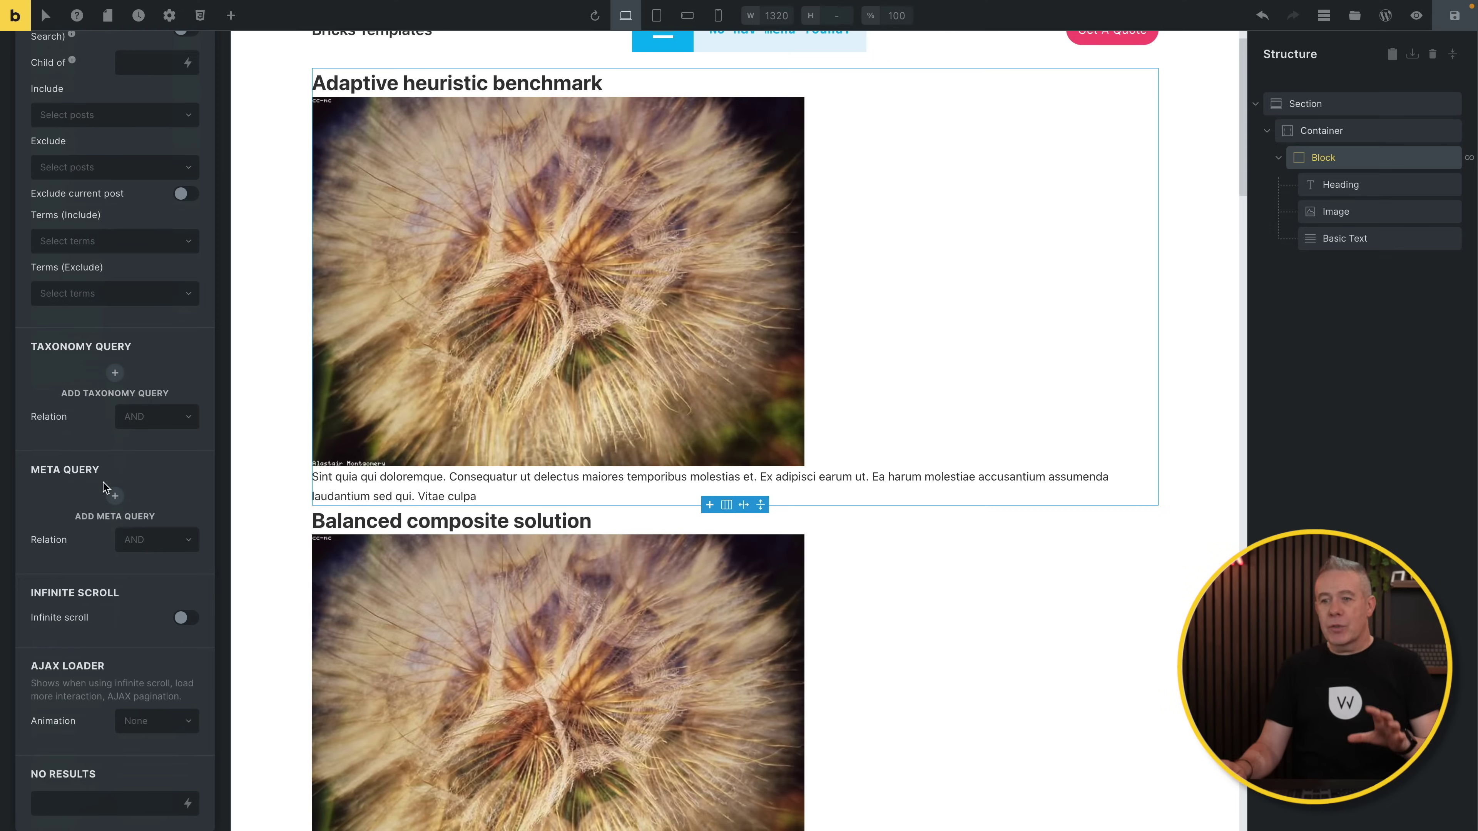
pyautogui.scroll(8, 103, 483)
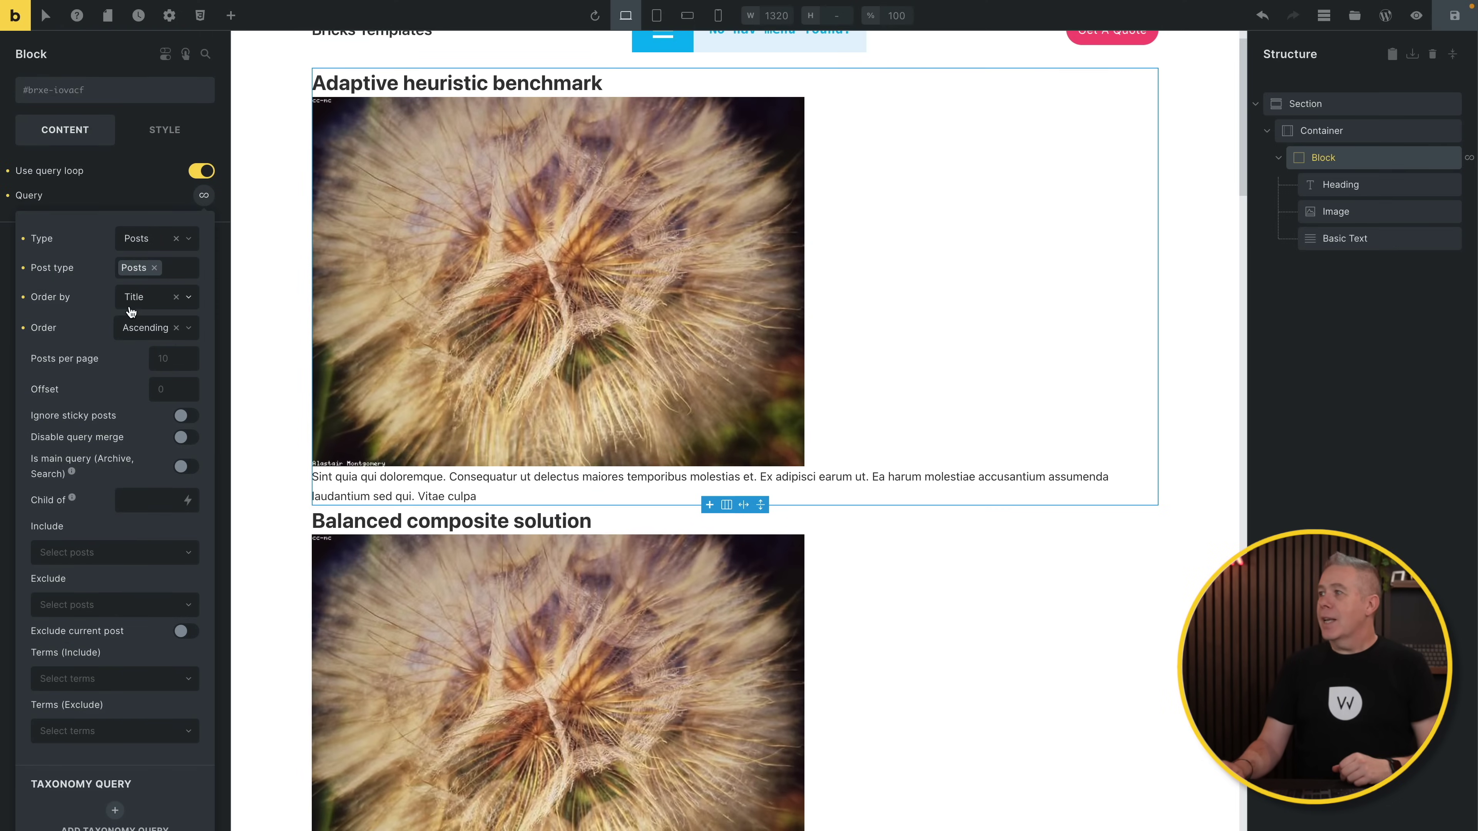
# Step: Set the display of the container around the looped block to grid, with grid template columns of 1fr 1fr
pyautogui.click(1314, 133)
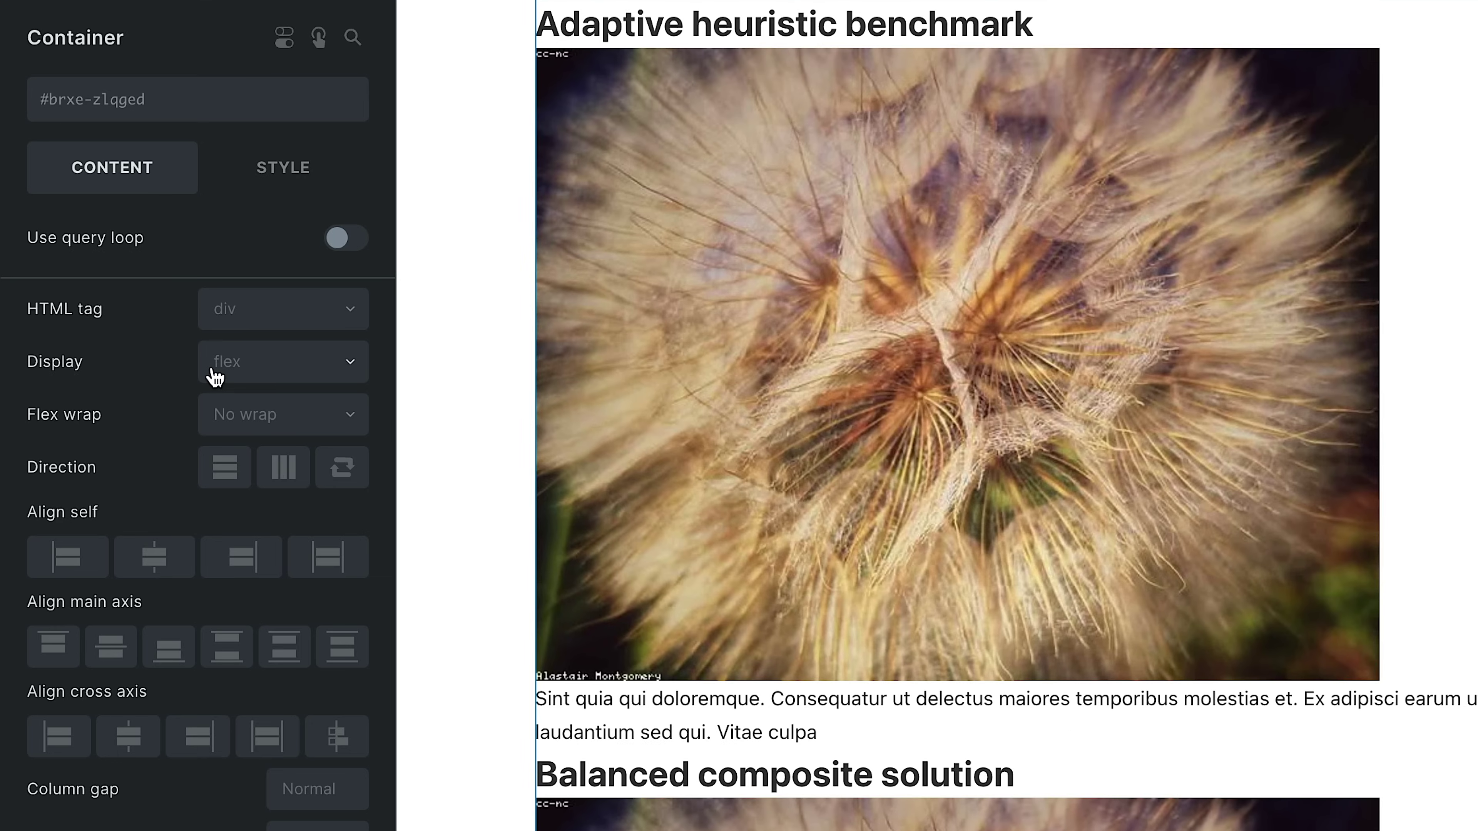
pyautogui.click(258, 366)
pyautogui.click(252, 484)
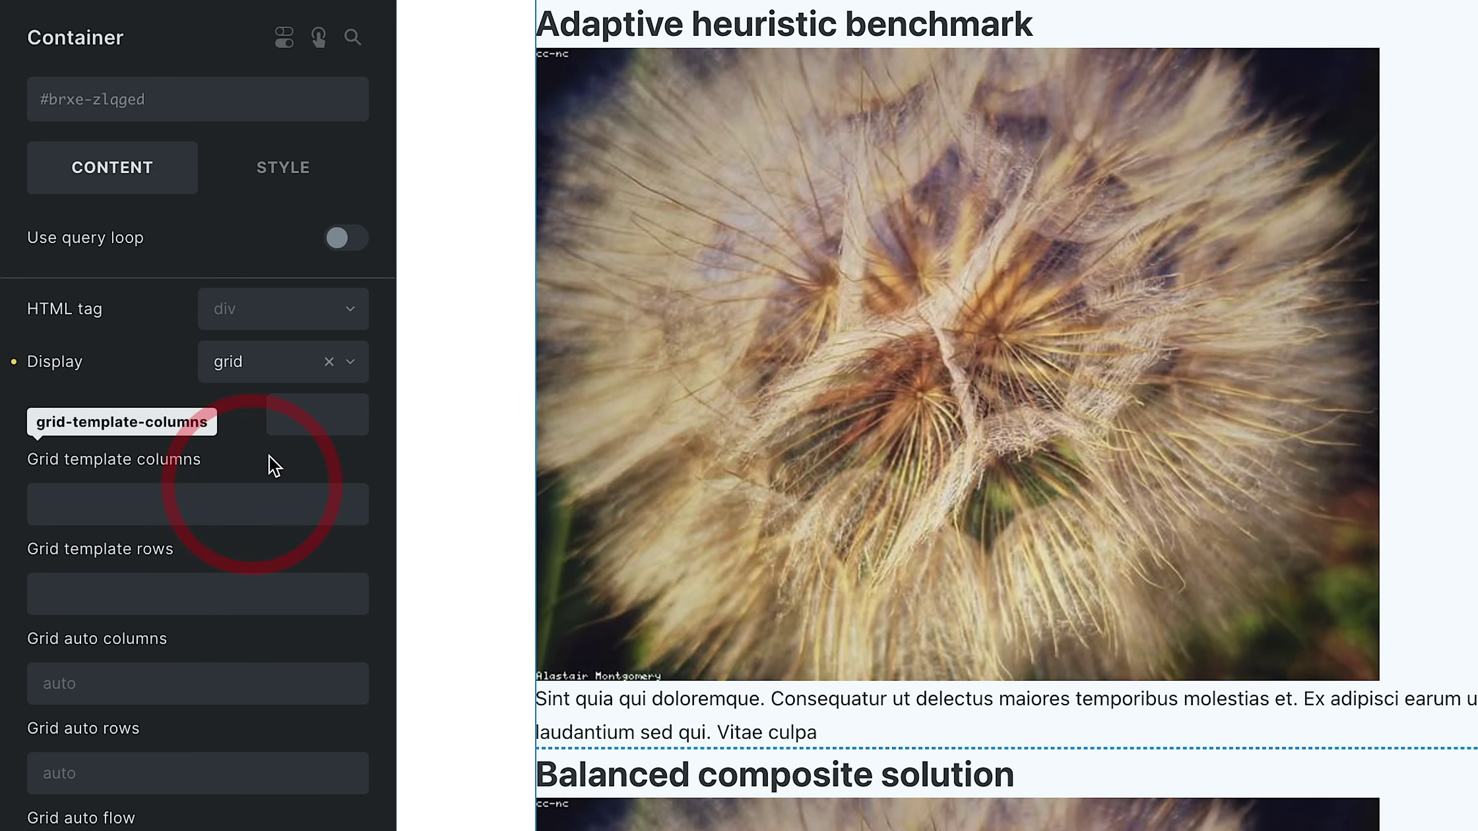
pyautogui.click(110, 506)
pyautogui.write('1fr 1fr')
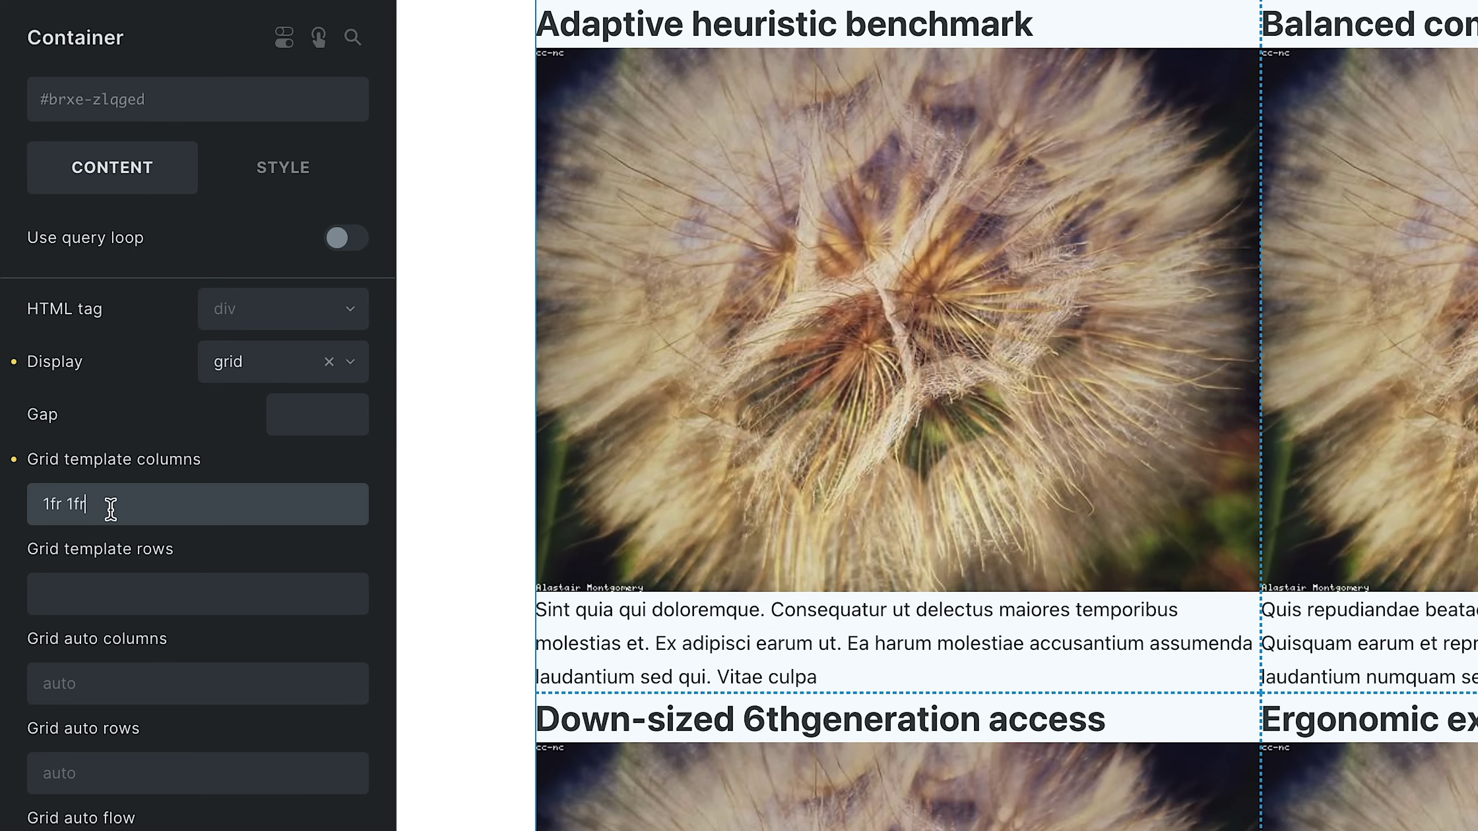
# Step: Set the container's grid gap to 30 and check the spacing between the posts
pyautogui.click(291, 413)
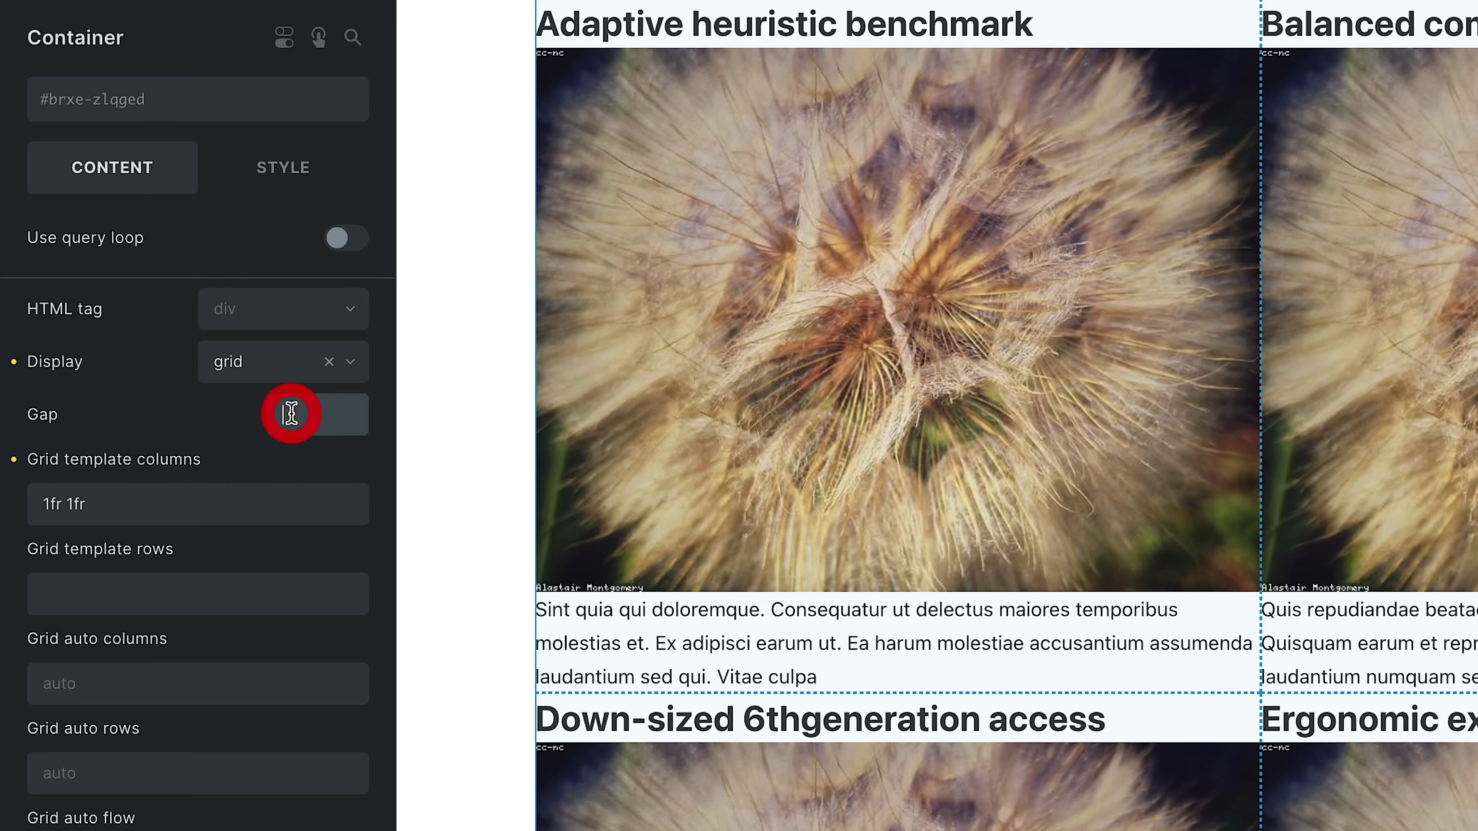
pyautogui.write('30')
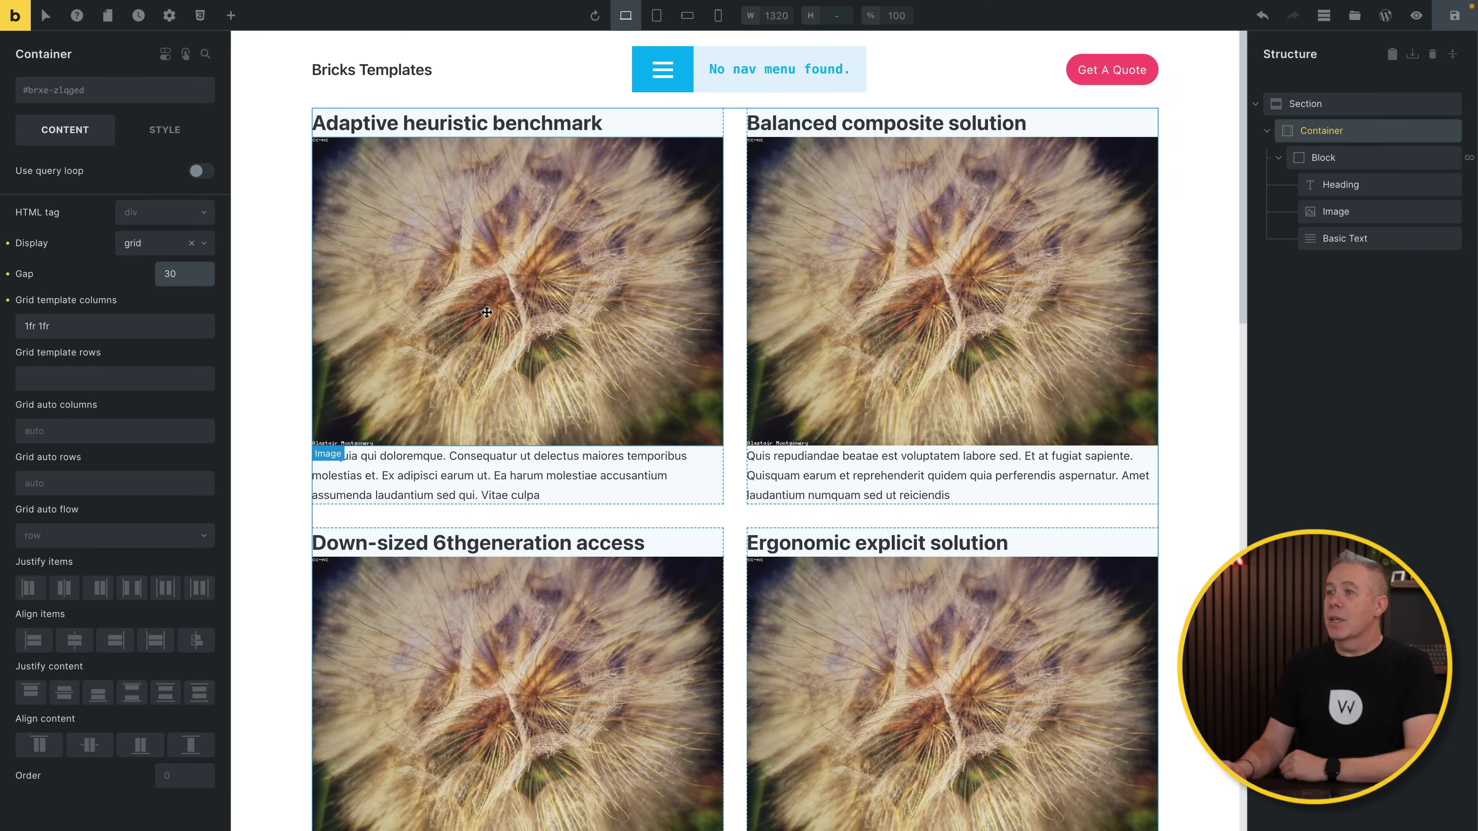
pyautogui.scroll(-5, 513, 339)
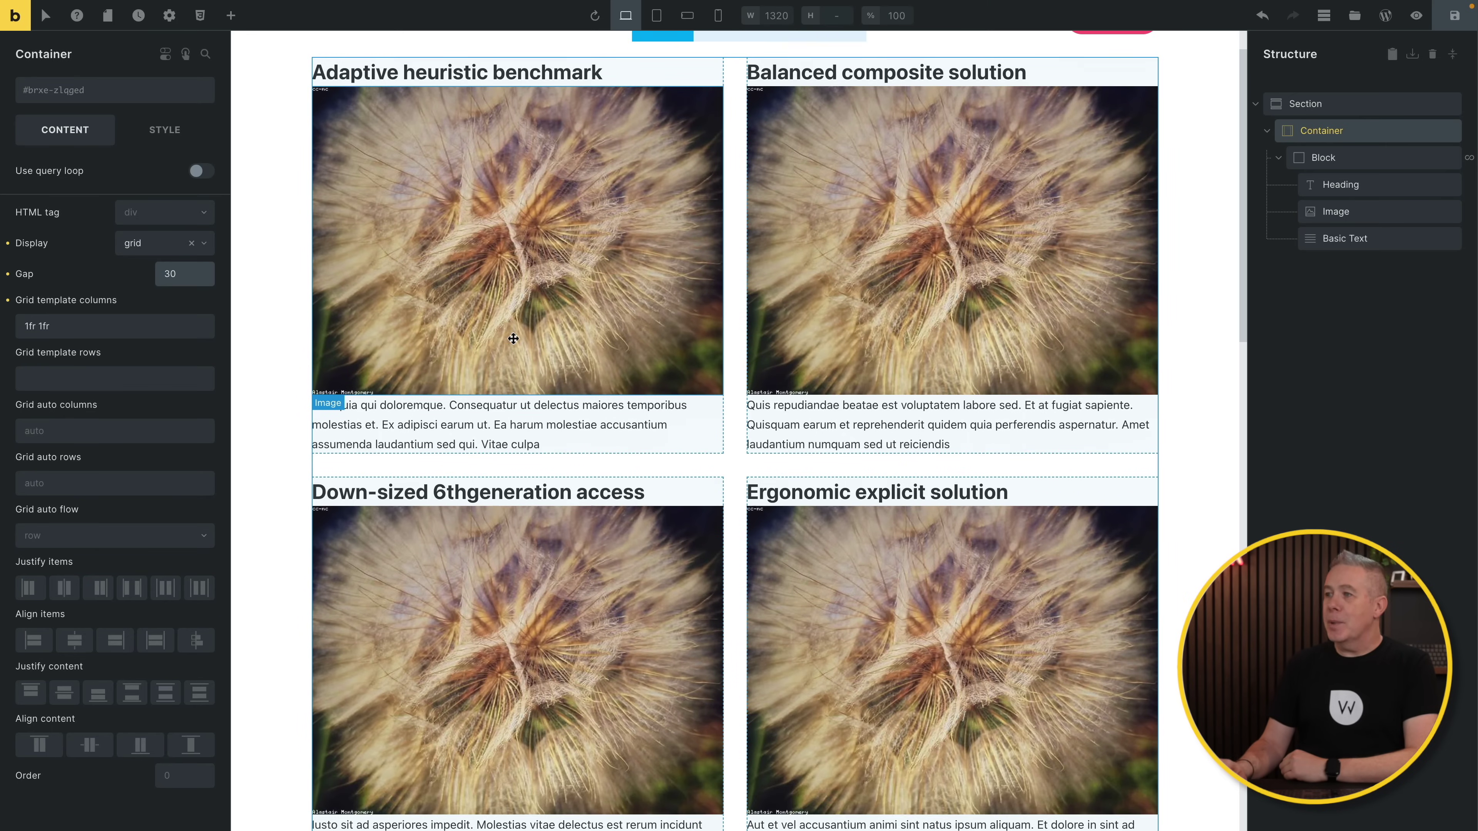